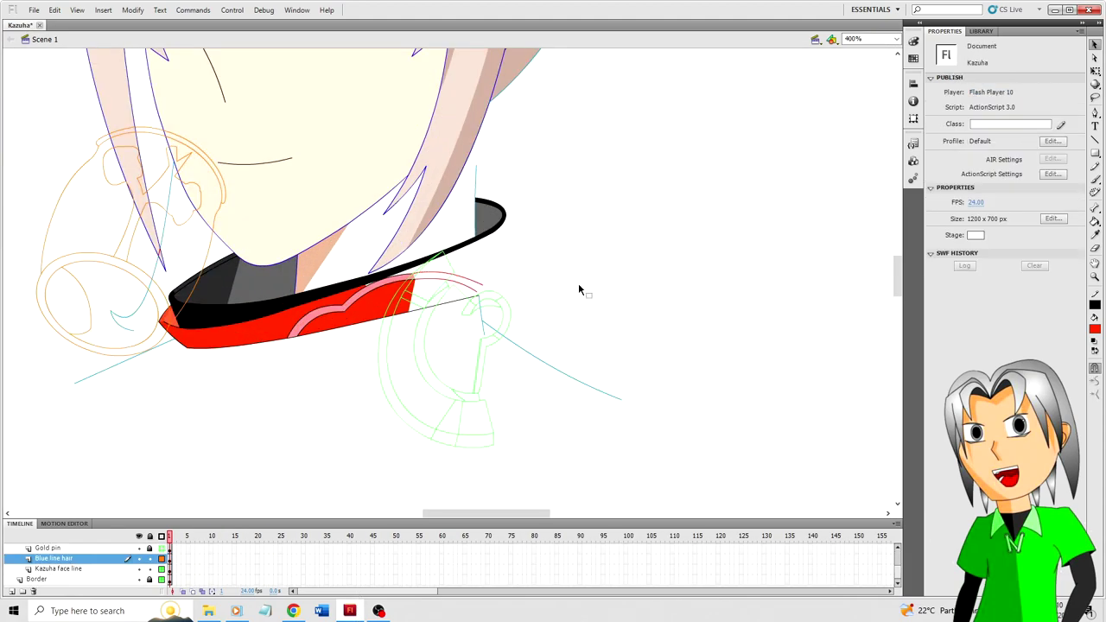
Step: Outline a small red collar tip beyond the right end of the black collar rim, replacing its upper line with one curved into a rounded point
{"action": "key", "text": "n"}
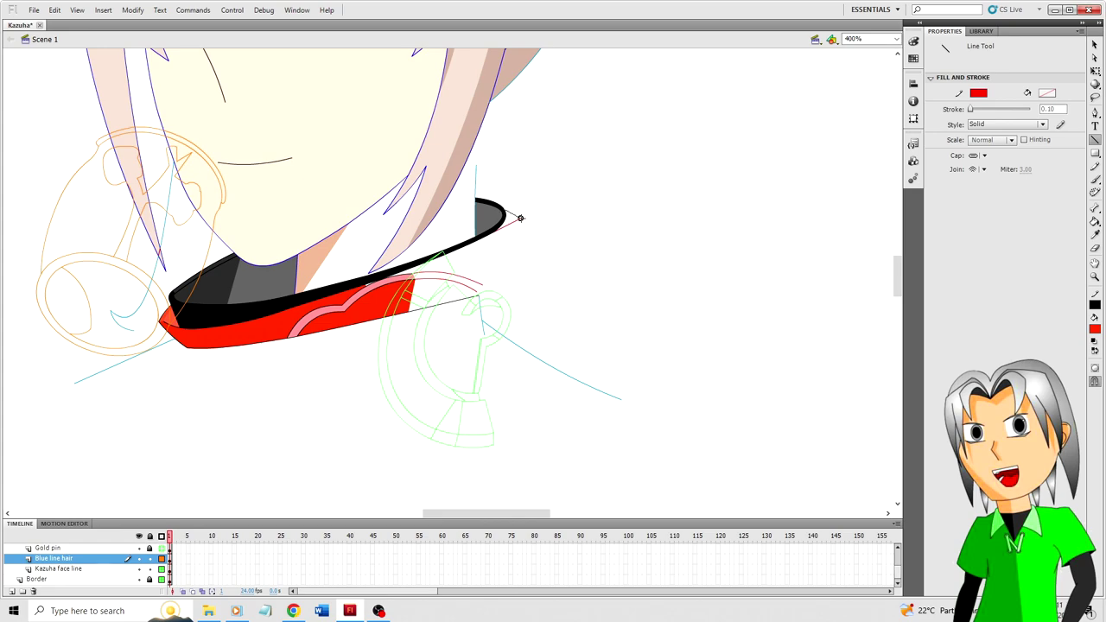
{"action": "scroll", "coordinate": [520, 218], "scroll_direction": "up", "scroll_amount": 1}
{"action": "key", "text": "v"}
{"action": "left_click_drag", "start_coordinate": [584, 152], "coordinate": [586, 149]}
{"action": "left_click_drag", "start_coordinate": [575, 167], "coordinate": [581, 166]}
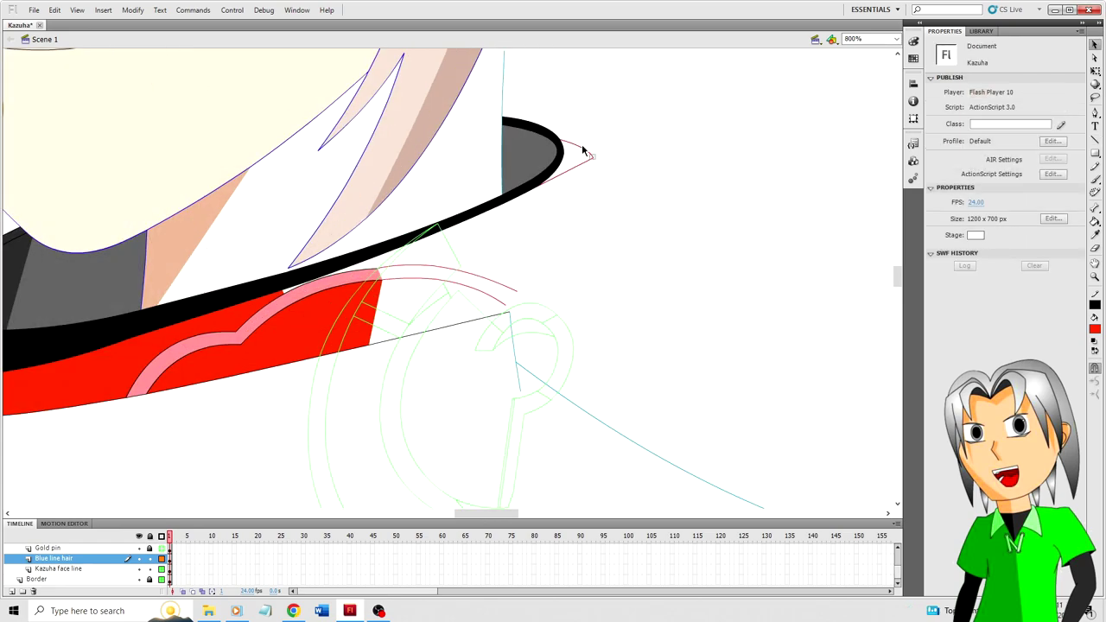
{"action": "left_click", "coordinate": [584, 149]}
{"action": "key", "text": "Delete"}
{"action": "key", "text": "p"}
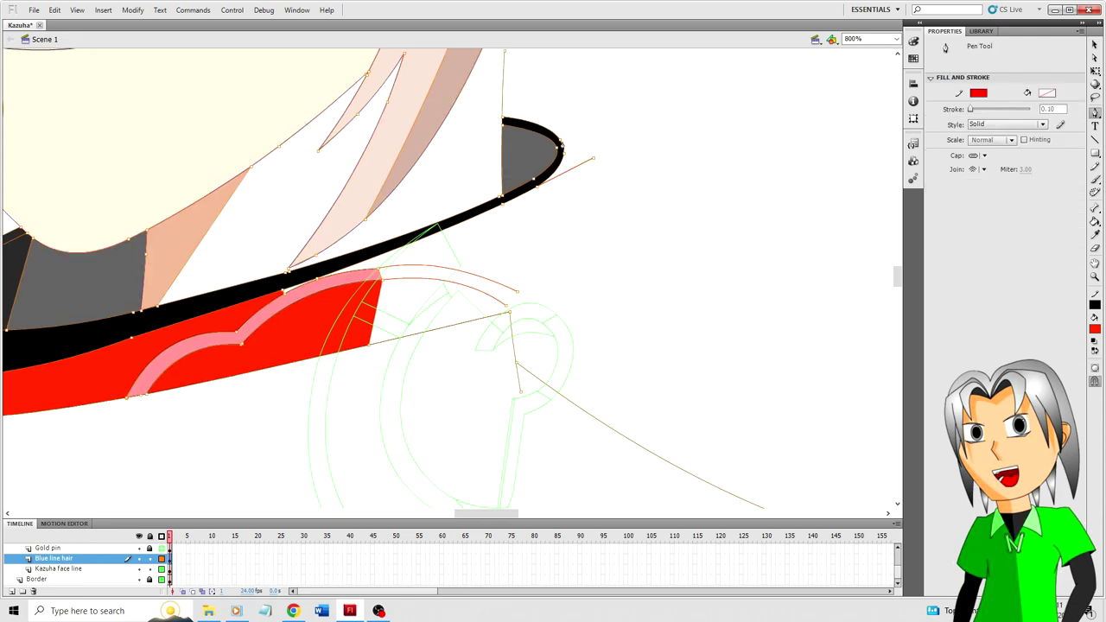
{"action": "left_click_drag", "start_coordinate": [563, 145], "coordinate": [520, 146]}
{"action": "key", "text": "v"}
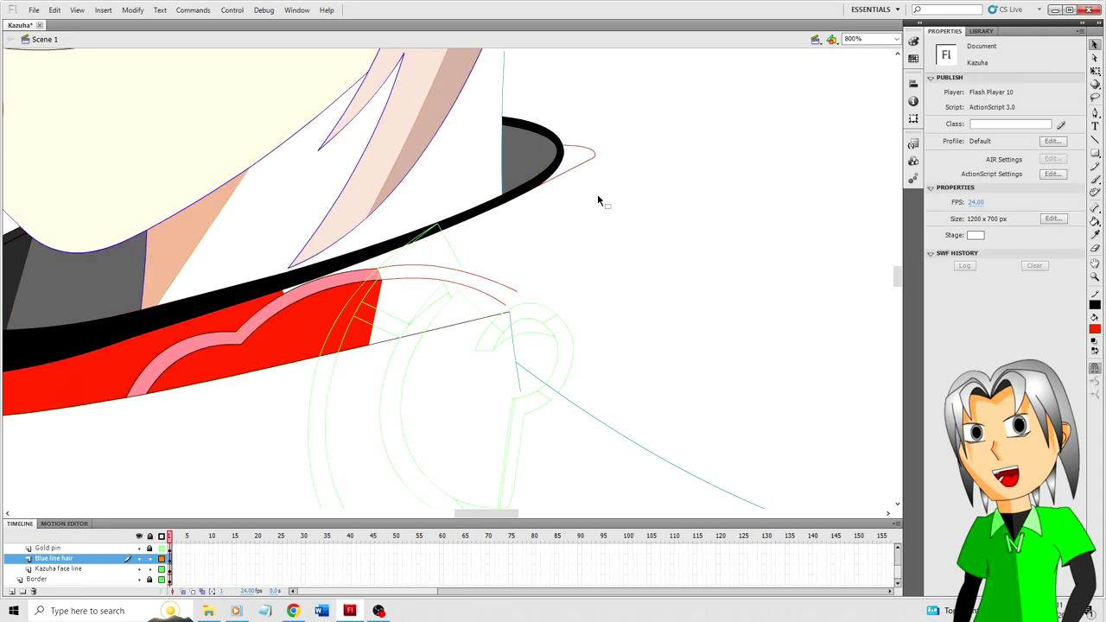
Step: Extend the red collar's lower edge to the right with a straight line and fill the gap beneath the pink stripe's curve with red
{"action": "key", "text": "ctrl+minus"}
{"action": "key", "text": "n"}
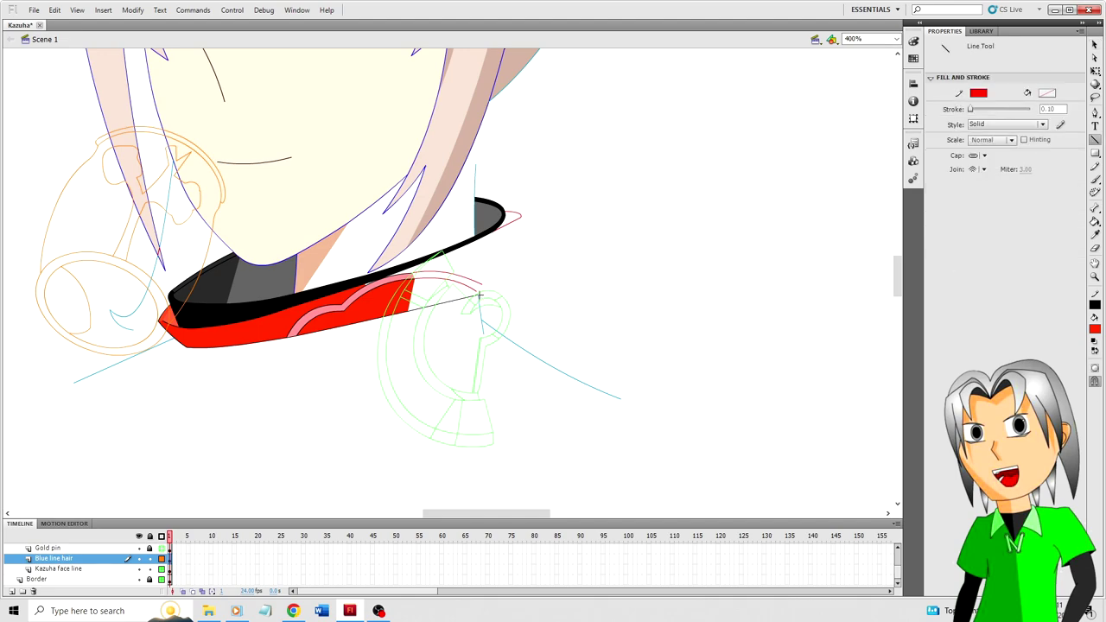
{"action": "left_click_drag", "start_coordinate": [480, 296], "coordinate": [526, 284]}
{"action": "key", "text": "v"}
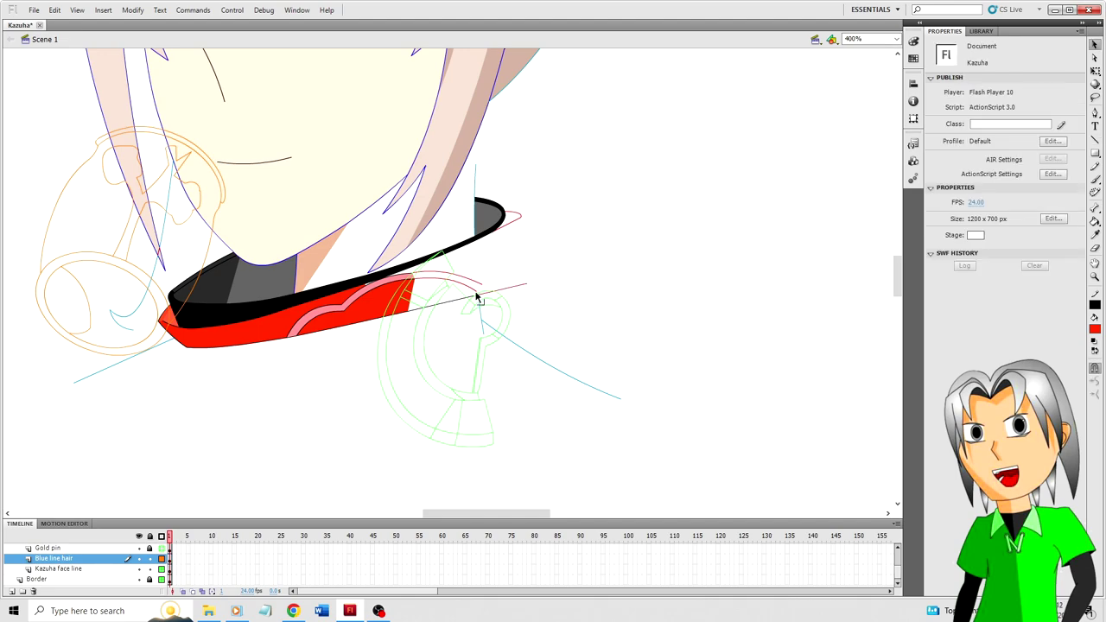
{"action": "key", "text": "k"}
{"action": "left_click", "coordinate": [432, 291]}
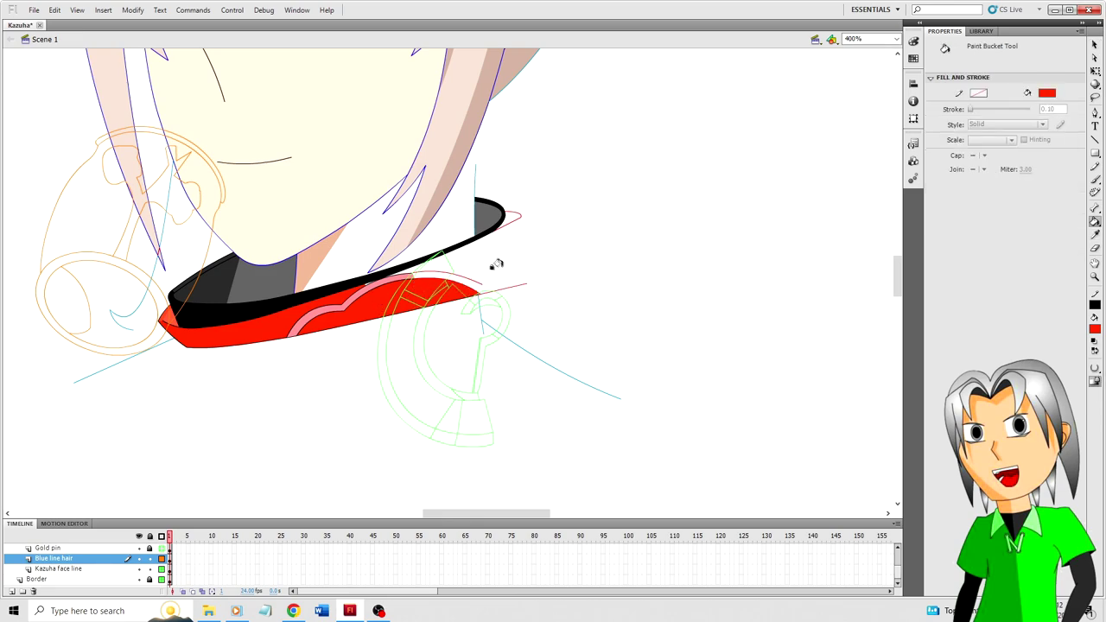
{"action": "key", "text": "v"}
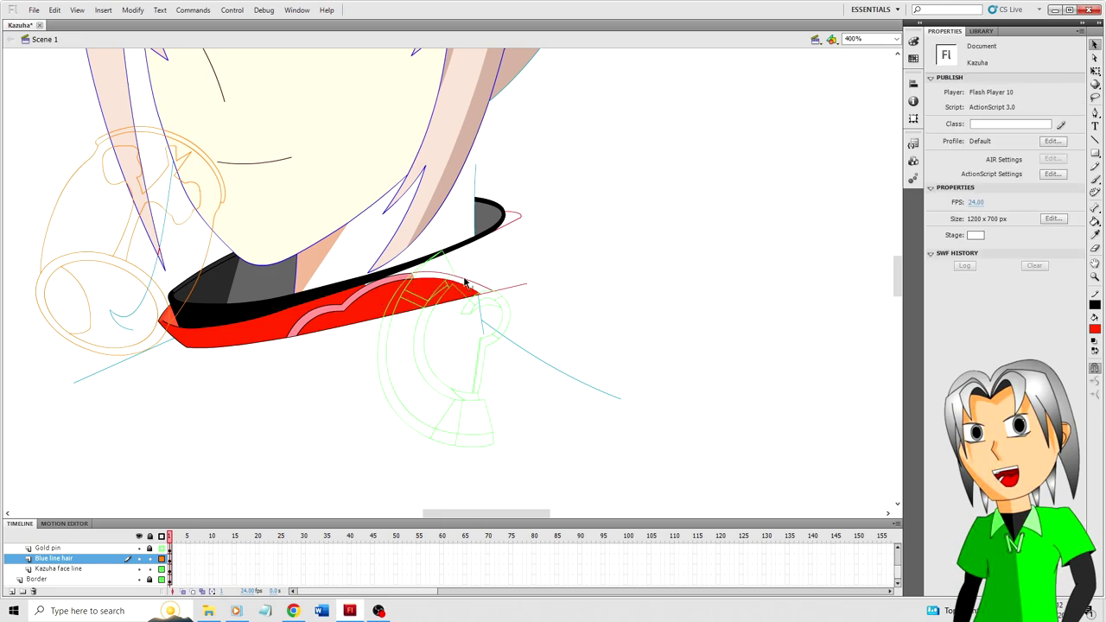
Step: Extend the stripe's outer curve to the collar's lower edge and fill the rest of the stripe with its sampled pink
{"action": "left_click_drag", "start_coordinate": [464, 278], "coordinate": [473, 277]}
{"action": "key", "text": "i"}
{"action": "left_click", "coordinate": [379, 284]}
{"action": "left_click", "coordinate": [466, 282]}
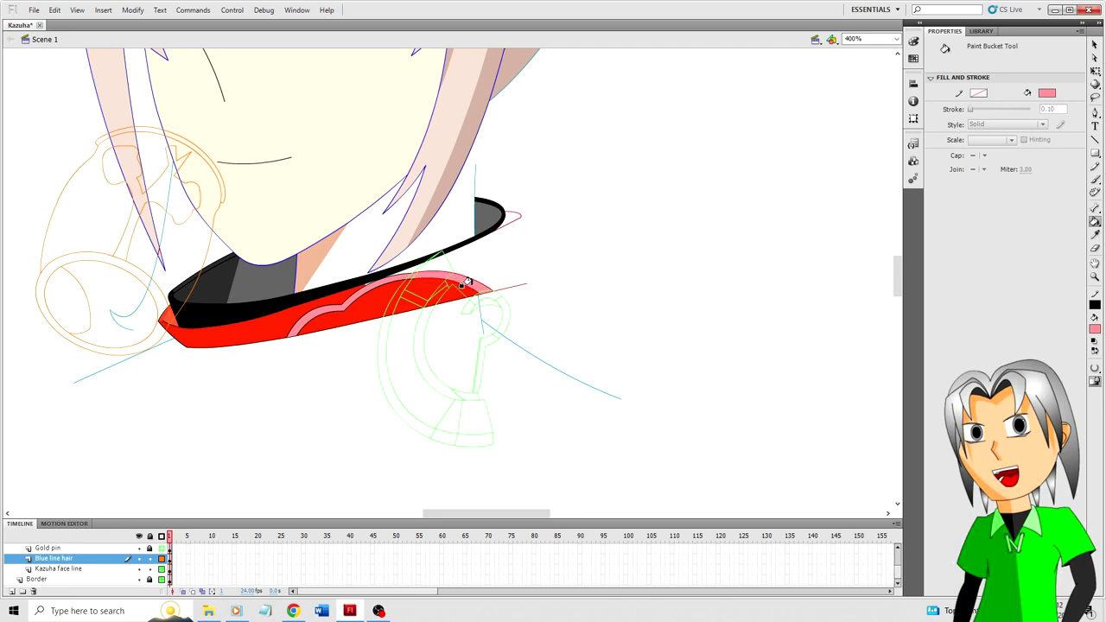
Step: Close the collar's right end with a line from the lower edge to the black rim, and fill the area above the stripe with the sampled red
{"action": "key", "text": "i"}
{"action": "left_click", "coordinate": [352, 304]}
{"action": "key", "text": "v"}
{"action": "left_click", "coordinate": [489, 279]}
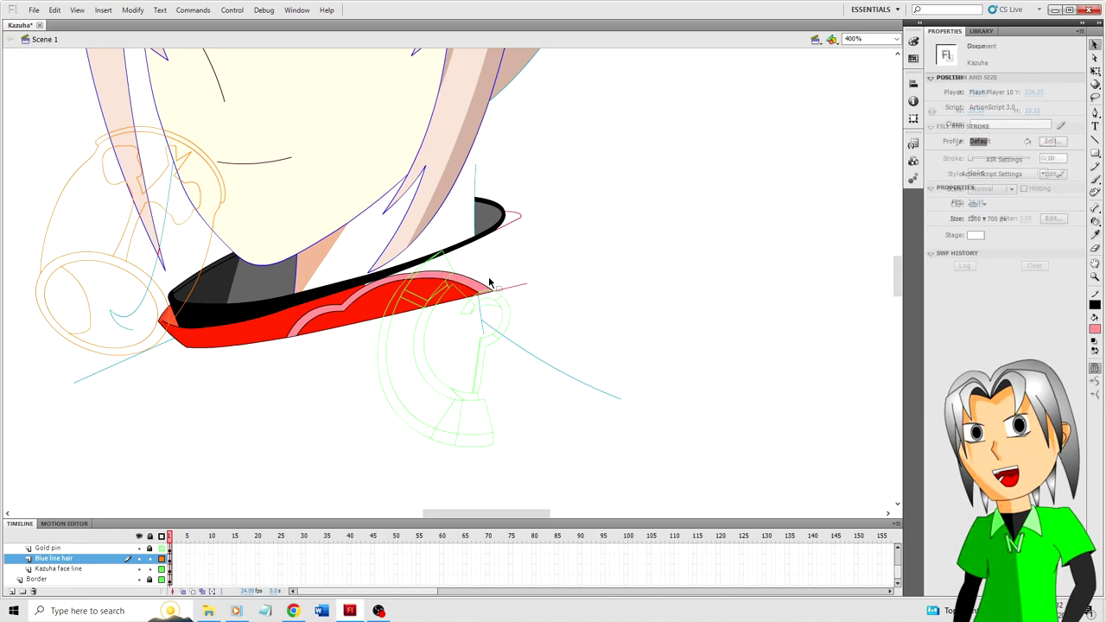
{"action": "key", "text": "n"}
{"action": "left_click_drag", "start_coordinate": [510, 287], "coordinate": [471, 244]}
{"action": "key", "text": "i"}
{"action": "key", "text": "k"}
{"action": "left_click", "coordinate": [366, 280]}
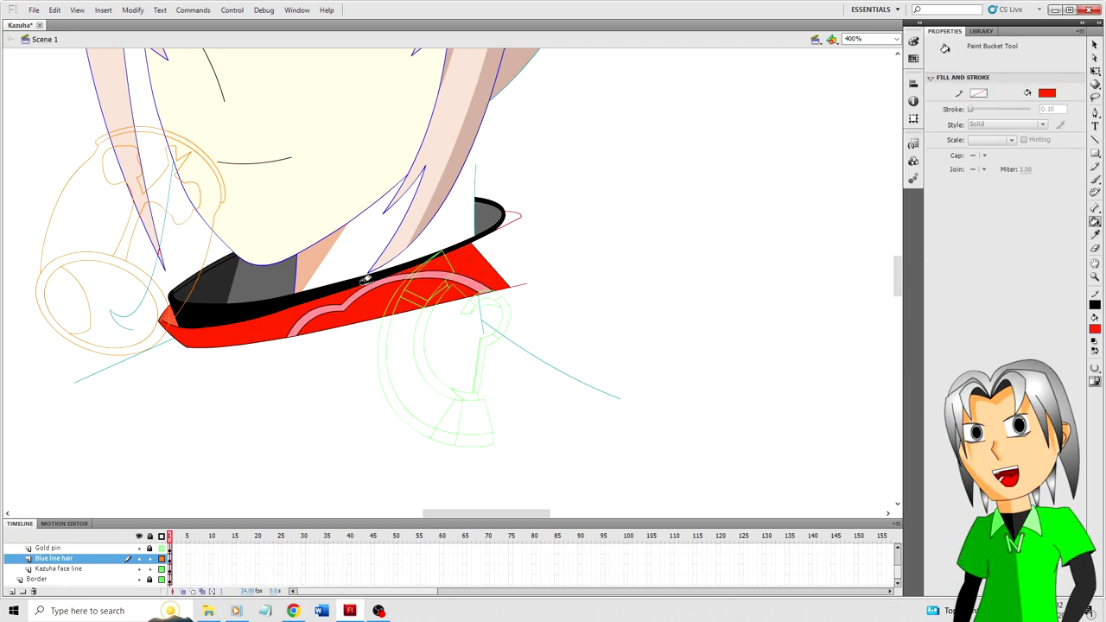
{"action": "key", "text": "v"}
{"action": "left_click", "coordinate": [515, 287]}
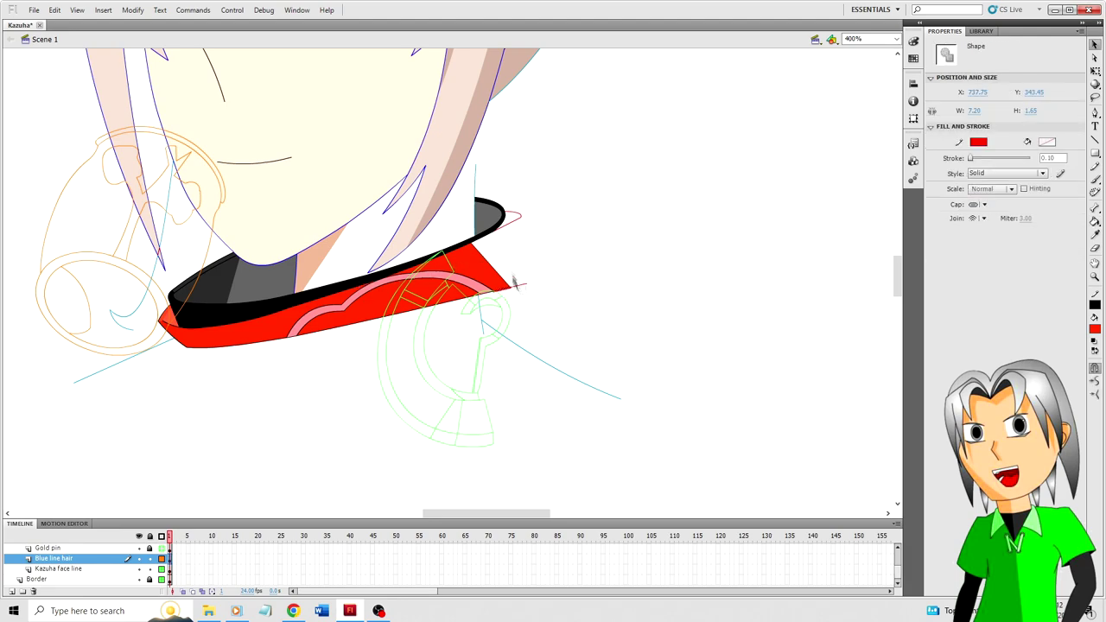
Step: Fill the small collar tip at the right end of the black rim with the lighter red sampled from the drawing
{"action": "key", "text": "i"}
{"action": "key", "text": "v"}
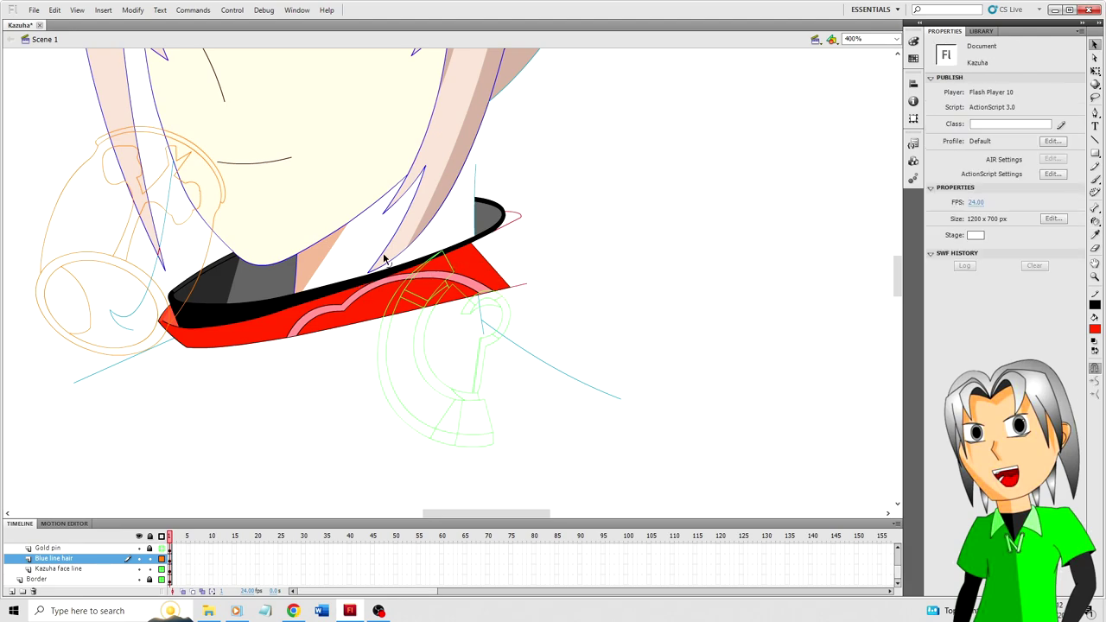
{"action": "key", "text": "k"}
{"action": "left_click", "coordinate": [509, 216]}
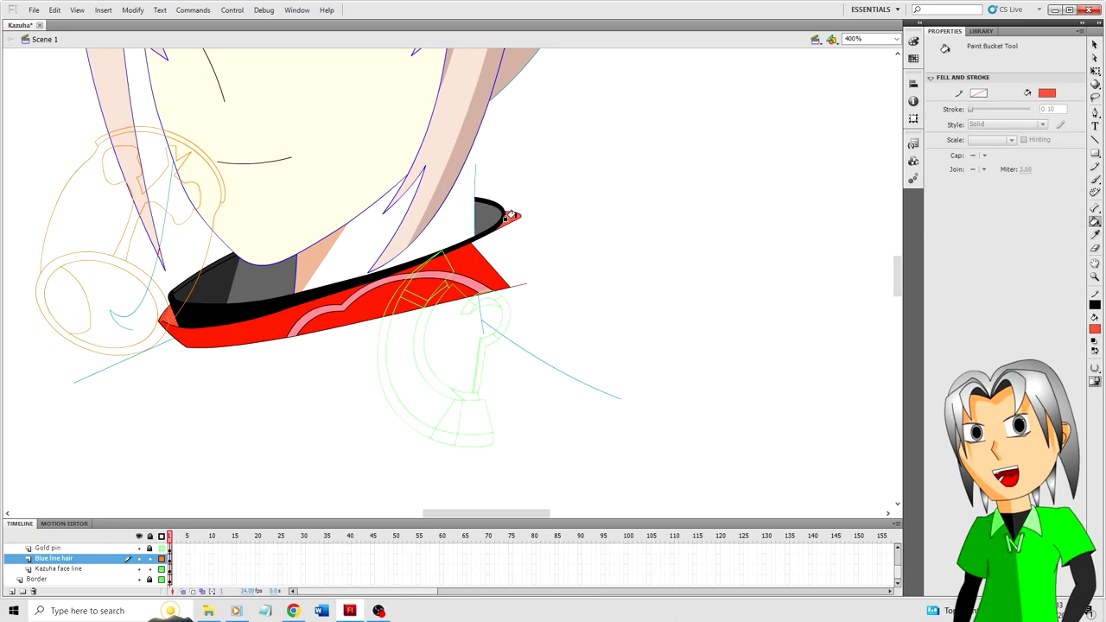
Step: Place the tip's upper outline curve slightly above the light red fill and stretch its outer end around the tip
{"action": "key", "text": "v"}
{"action": "left_click", "coordinate": [519, 213]}
{"action": "key", "text": "ctrl+equal"}
{"action": "key", "text": "ctrl+equal"}
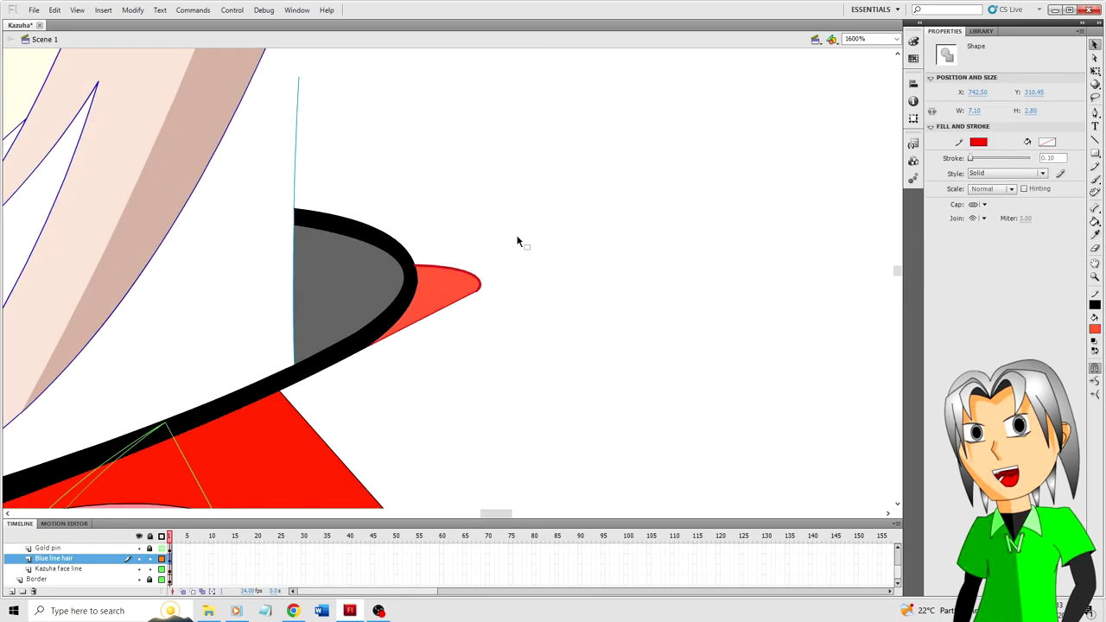
{"action": "key", "text": "shift+Up"}
{"action": "key", "text": "Down"}
{"action": "key", "text": "Down"}
{"action": "left_click", "coordinate": [492, 259]}
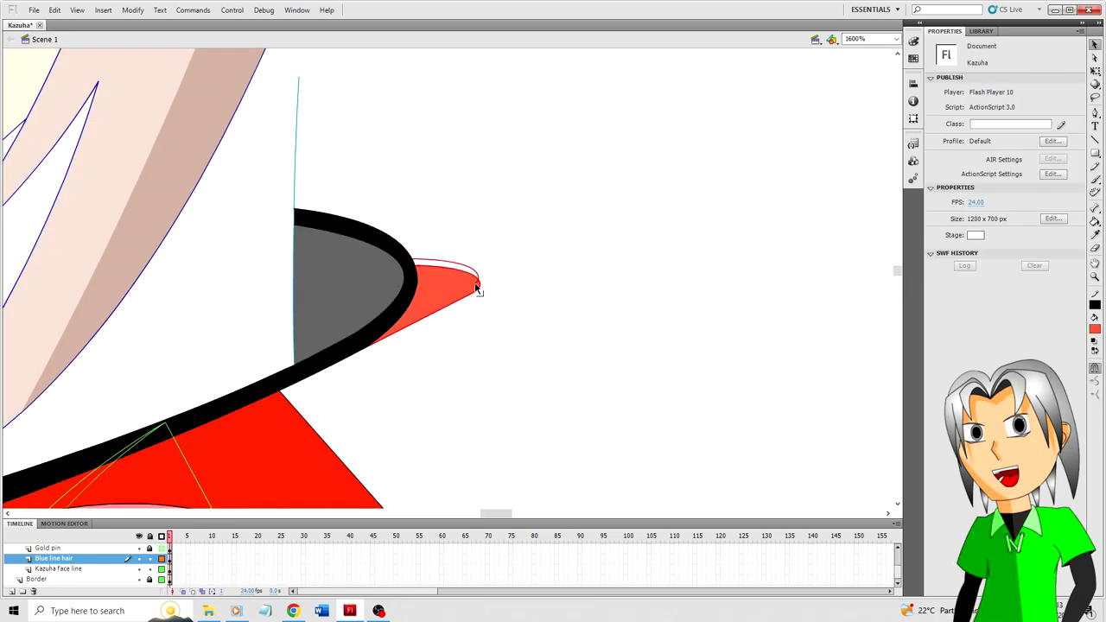
{"action": "left_click", "coordinate": [481, 279]}
{"action": "key", "text": "q"}
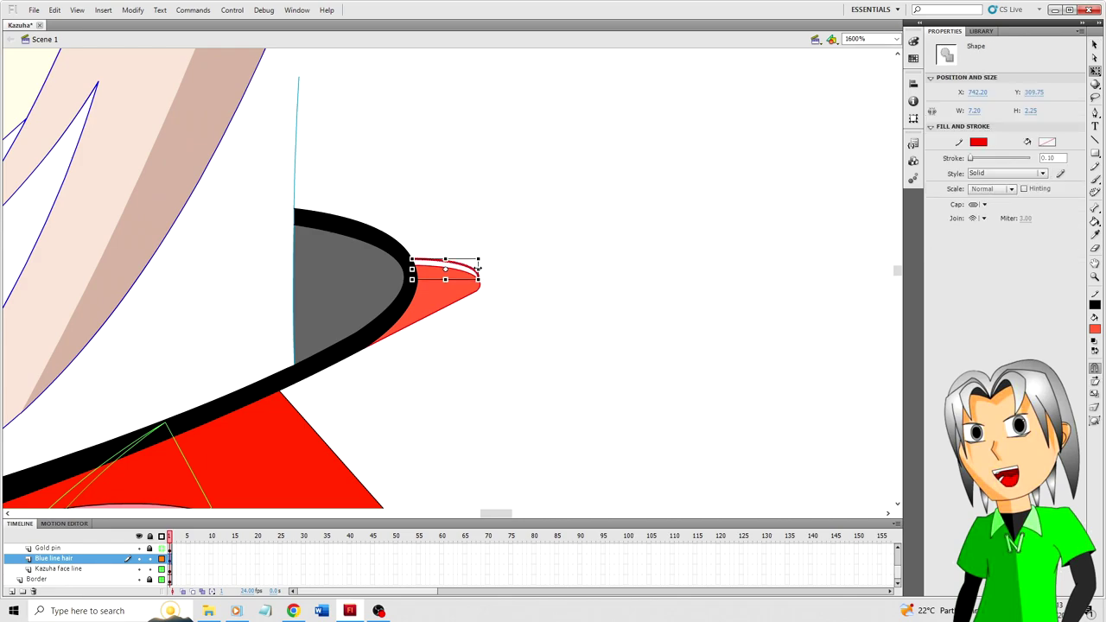
{"action": "left_click", "coordinate": [500, 285]}
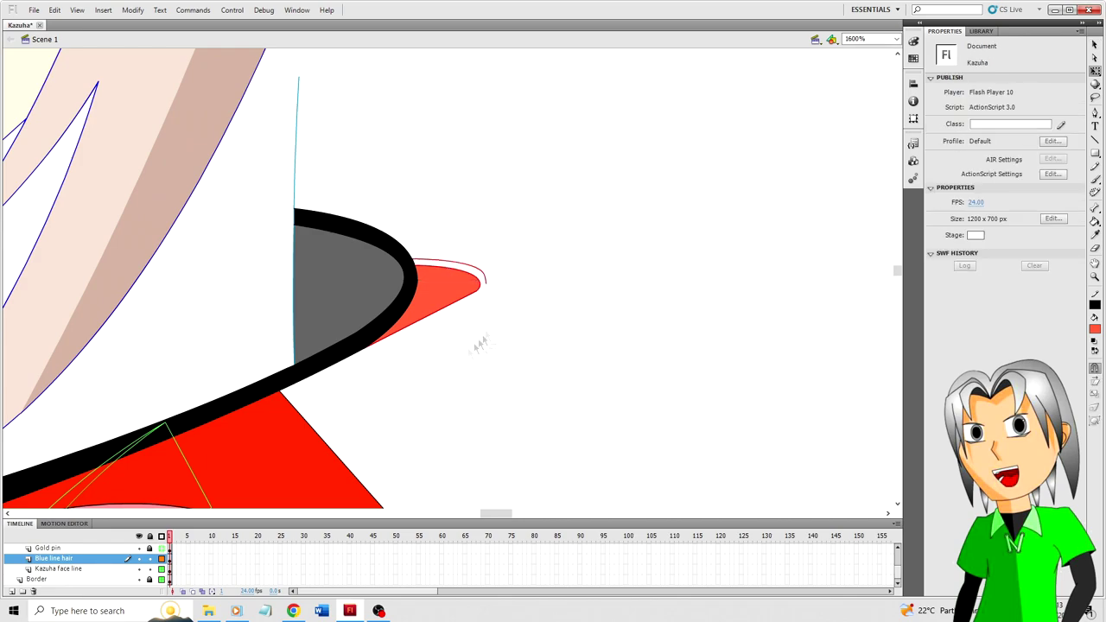
{"action": "key", "text": "ctrl+minus"}
{"action": "key", "text": "ctrl+minus"}
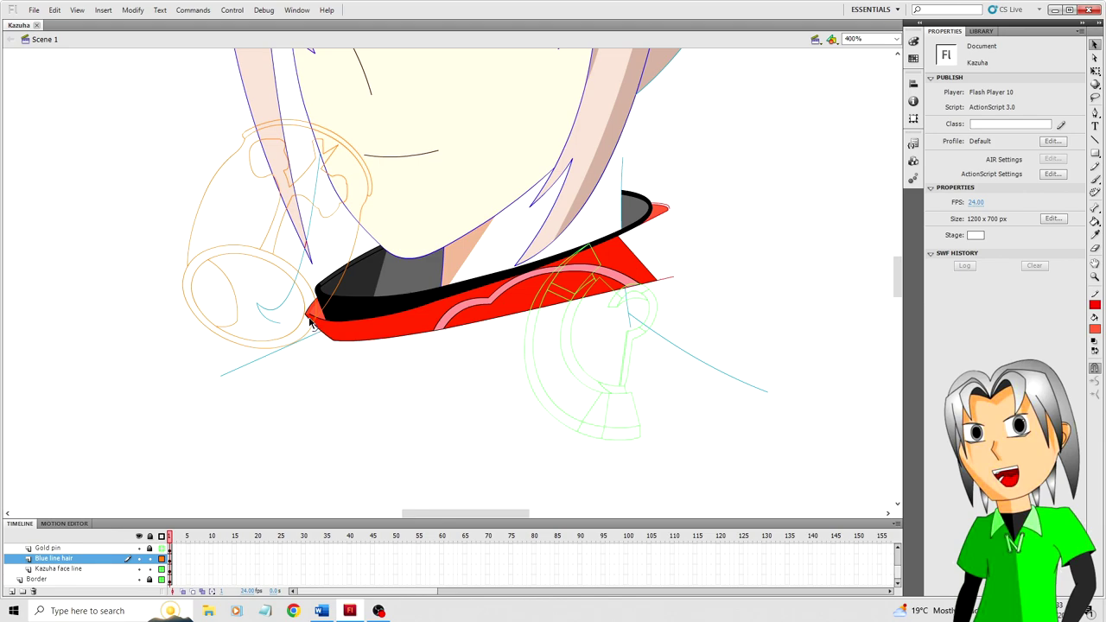
Step: Draw a slightly curved 0.1 stroke outward from the collar's left corner, and add a short straight line downward from its outer end
{"action": "key", "text": "n"}
{"action": "left_click_drag", "start_coordinate": [279, 335], "coordinate": [307, 318]}
{"action": "key", "text": "v"}
{"action": "left_click", "coordinate": [293, 328]}
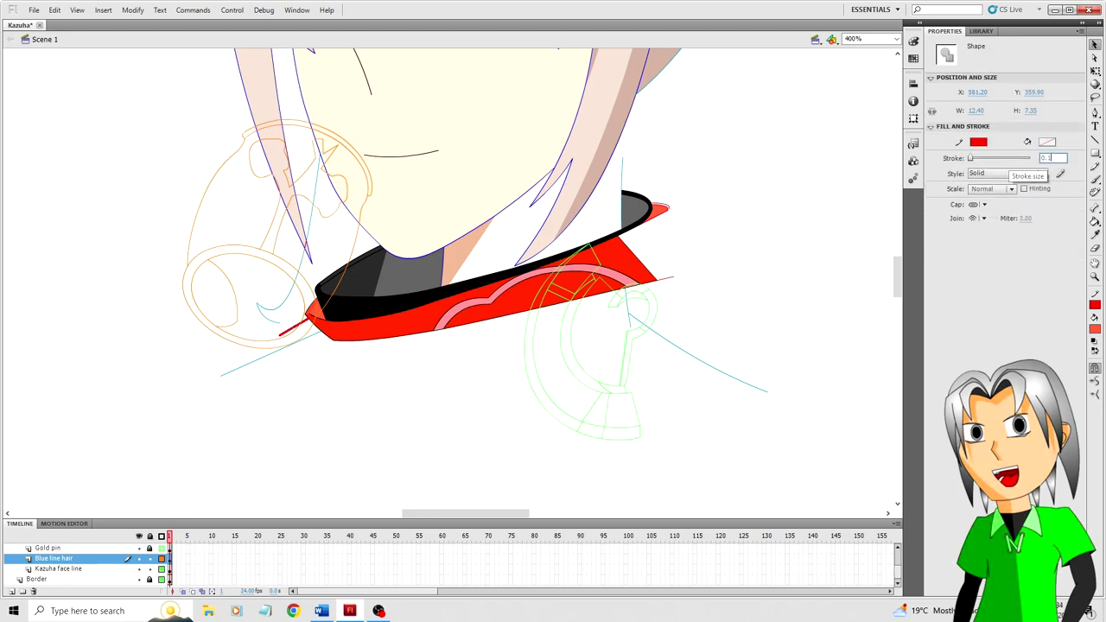
{"action": "key", "text": "ctrl+="}
{"action": "left_click", "coordinate": [301, 334]}
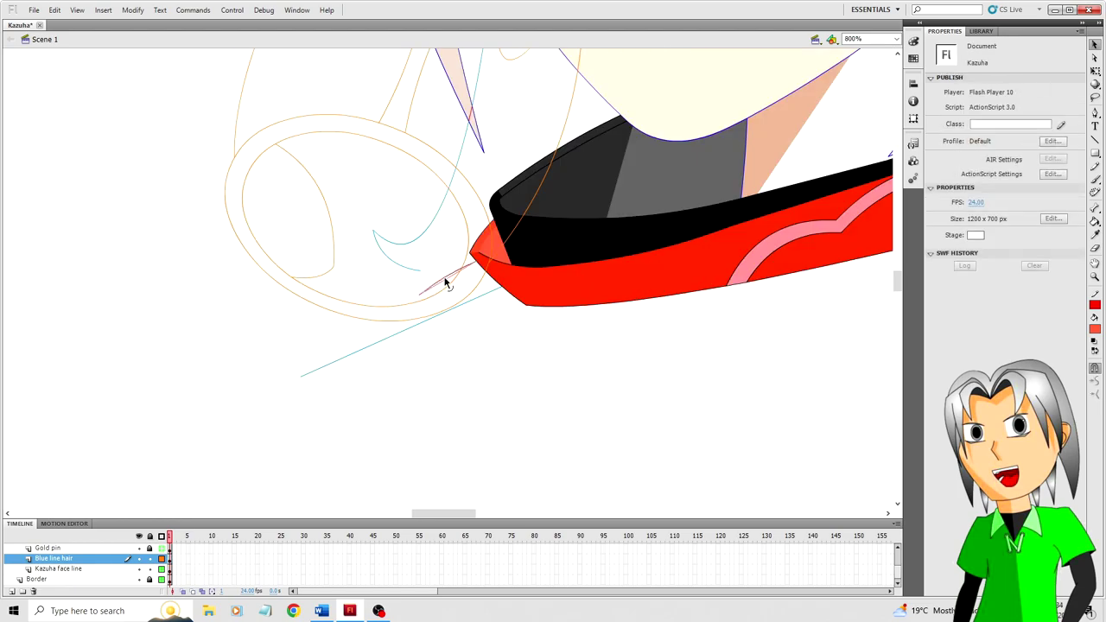
{"action": "left_click_drag", "start_coordinate": [419, 293], "coordinate": [434, 345]}
{"action": "key", "text": "n"}
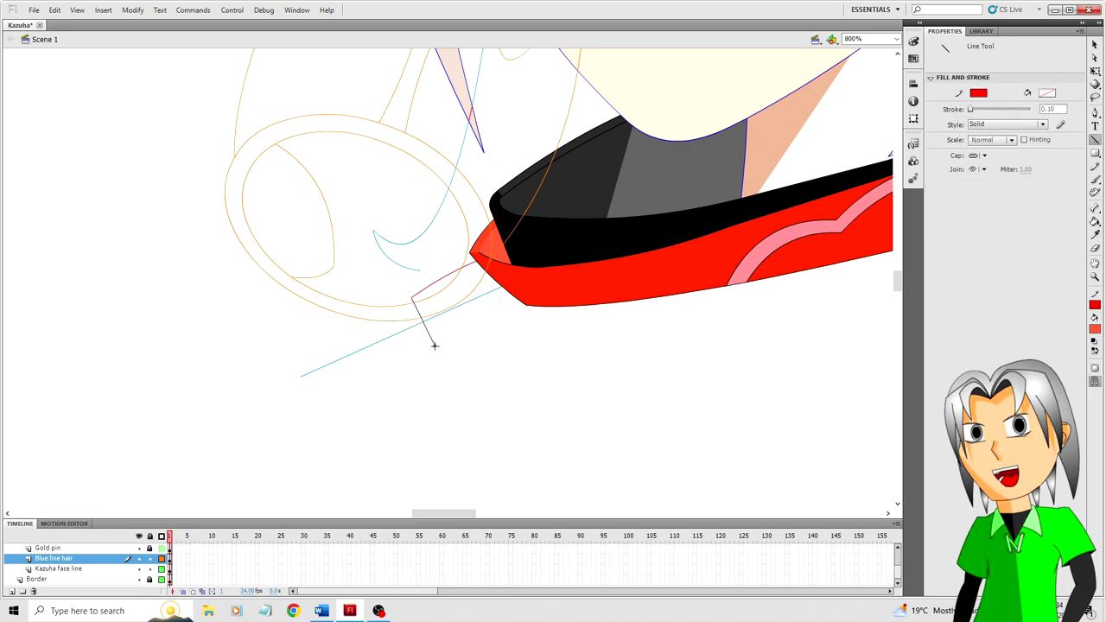
{"action": "key", "text": "v"}
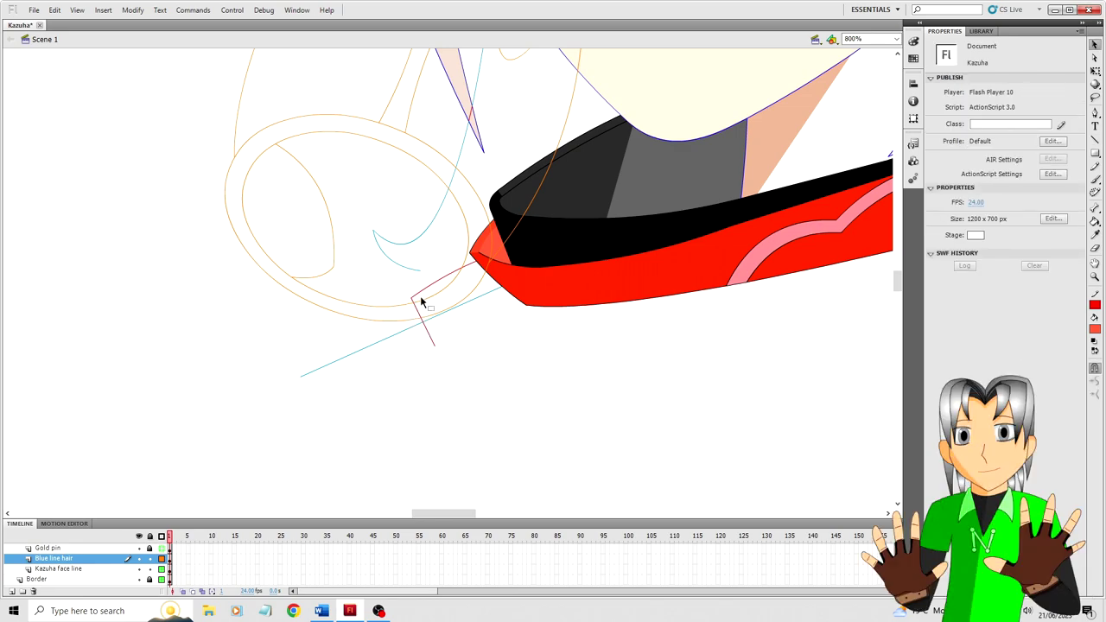
Step: Draw a line just inside the new corner toward the lower right, bend it into a curve and adjust its lower end
{"action": "key", "text": "n"}
{"action": "mouse_move", "coordinate": [420, 301]}
{"action": "left_mouse_down"}
{"action": "mouse_move", "coordinate": [425, 320]}
{"action": "mouse_move", "coordinate": [476, 345]}
{"action": "left_mouse_up"}
{"action": "key", "text": "v"}
{"action": "left_click", "coordinate": [449, 323]}
{"action": "key", "text": "shift+Down"}
{"action": "left_click", "coordinate": [453, 336]}
{"action": "left_click_drag", "start_coordinate": [452, 384], "coordinate": [450, 389]}
{"action": "left_click", "coordinate": [450, 390]}
{"action": "key", "text": "shift+Up"}
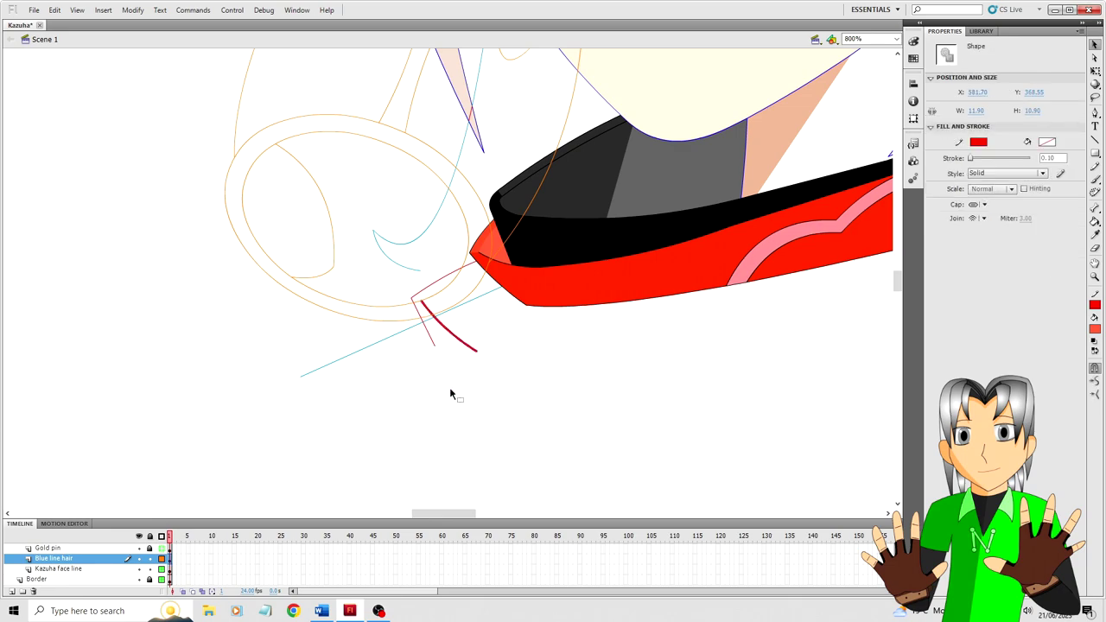
{"action": "left_click", "coordinate": [449, 388]}
{"action": "left_click_drag", "start_coordinate": [477, 354], "coordinate": [488, 341]}
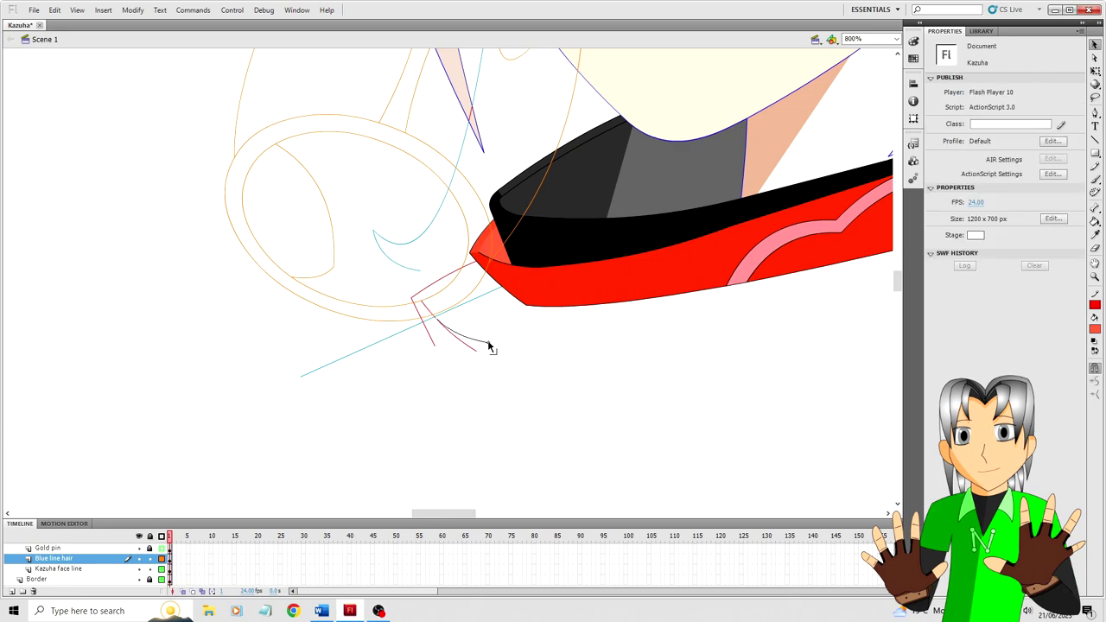
Step: Draw an inner line from the start of the short curve to the collar, bent parallel to the outer upper edge
{"action": "key", "text": "n"}
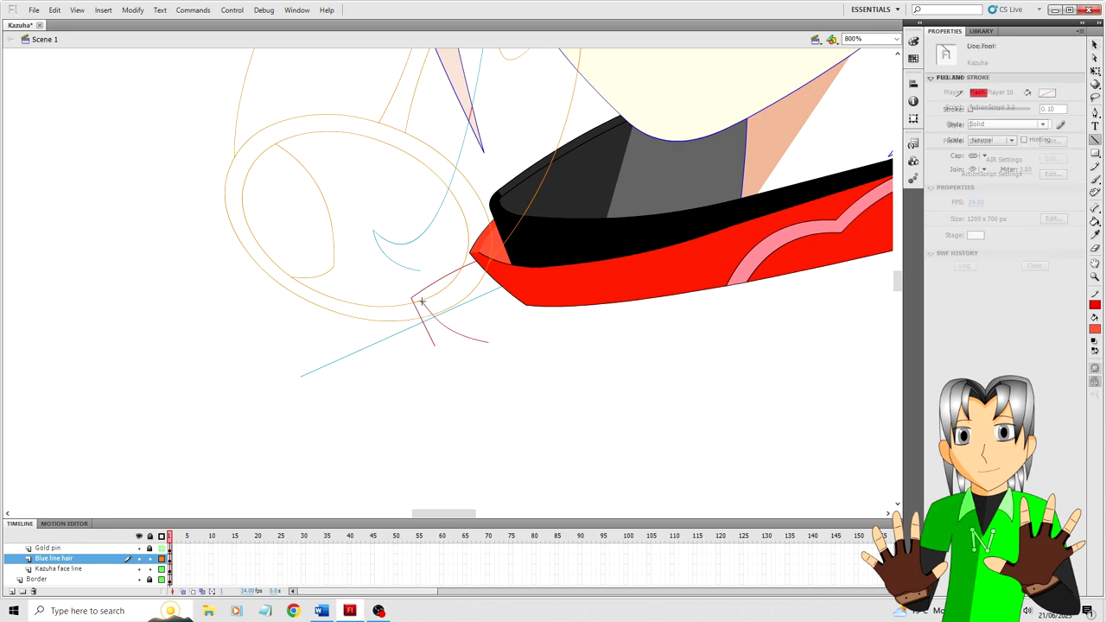
{"action": "mouse_move", "coordinate": [421, 301]}
{"action": "left_mouse_down"}
{"action": "mouse_move", "coordinate": [483, 269]}
{"action": "mouse_move", "coordinate": [460, 286]}
{"action": "left_mouse_up"}
{"action": "key", "text": "v"}
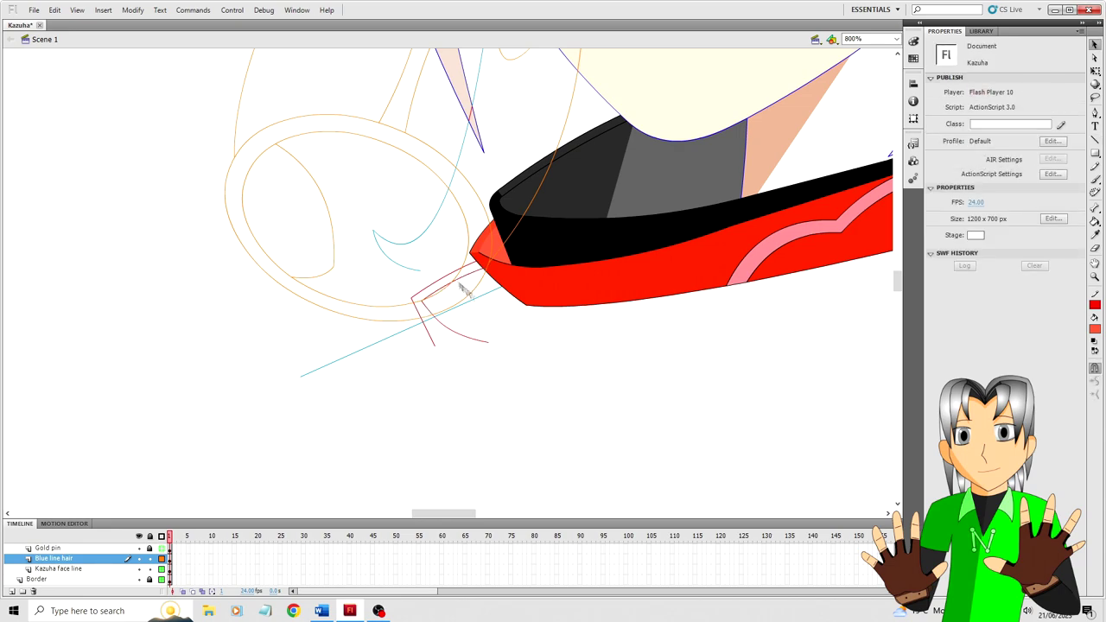
Step: Draw a long line rightward from the inner curve's lower end, following the red collar's lower edge as a gentle curve
{"action": "key", "text": "n"}
{"action": "mouse_move", "coordinate": [489, 342]}
{"action": "left_mouse_down"}
{"action": "mouse_move", "coordinate": [855, 319]}
{"action": "mouse_move", "coordinate": [670, 294]}
{"action": "mouse_move", "coordinate": [769, 276]}
{"action": "mouse_move", "coordinate": [724, 324]}
{"action": "left_mouse_up"}
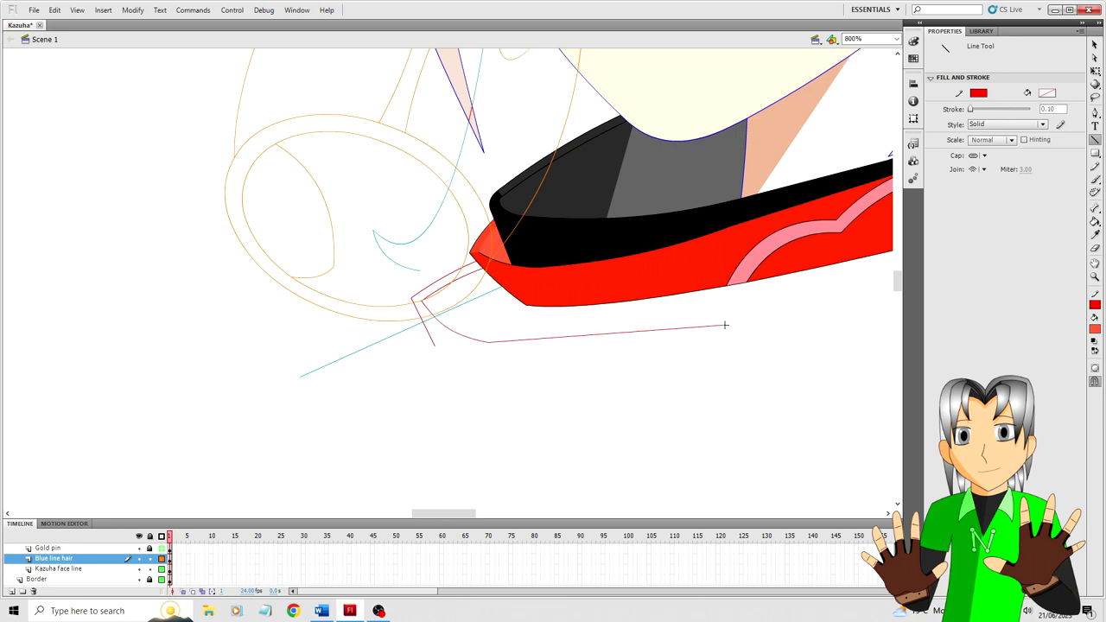
{"action": "key", "text": "v"}
{"action": "left_click_drag", "start_coordinate": [725, 326], "coordinate": [763, 297]}
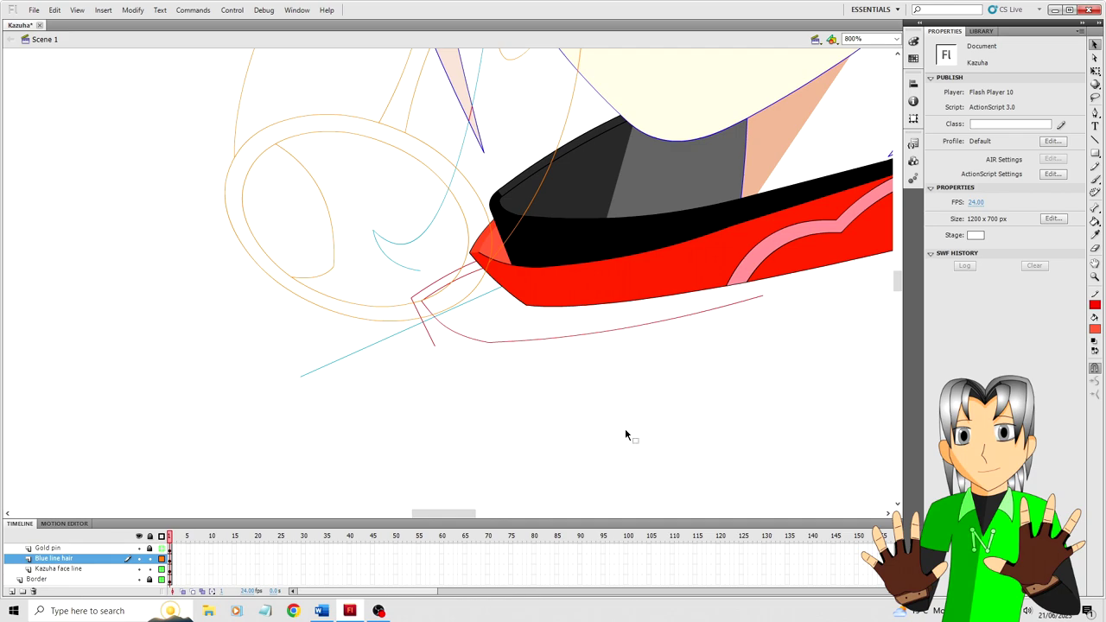
Step: Reshape the short inner curve so it ends at the collar's bottom left corner, and delete the long loose curve below the collar
{"action": "left_click", "coordinate": [461, 337]}
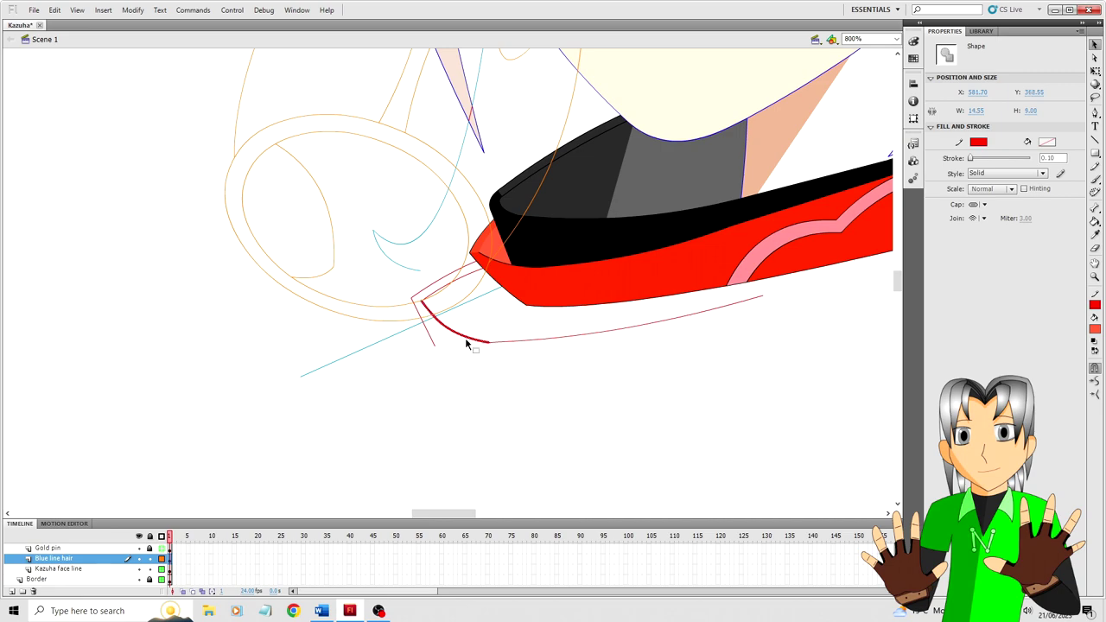
{"action": "key", "text": "q"}
{"action": "left_click_drag", "start_coordinate": [455, 343], "coordinate": [525, 304]}
{"action": "left_click", "coordinate": [506, 310]}
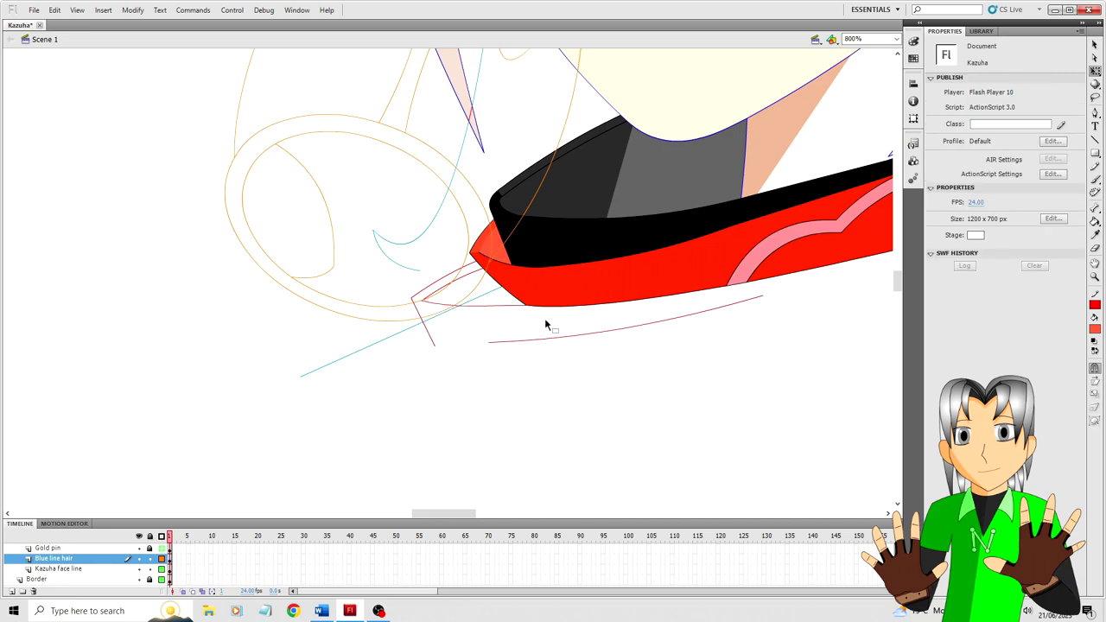
{"action": "left_click", "coordinate": [599, 339]}
{"action": "key", "text": "Delete"}
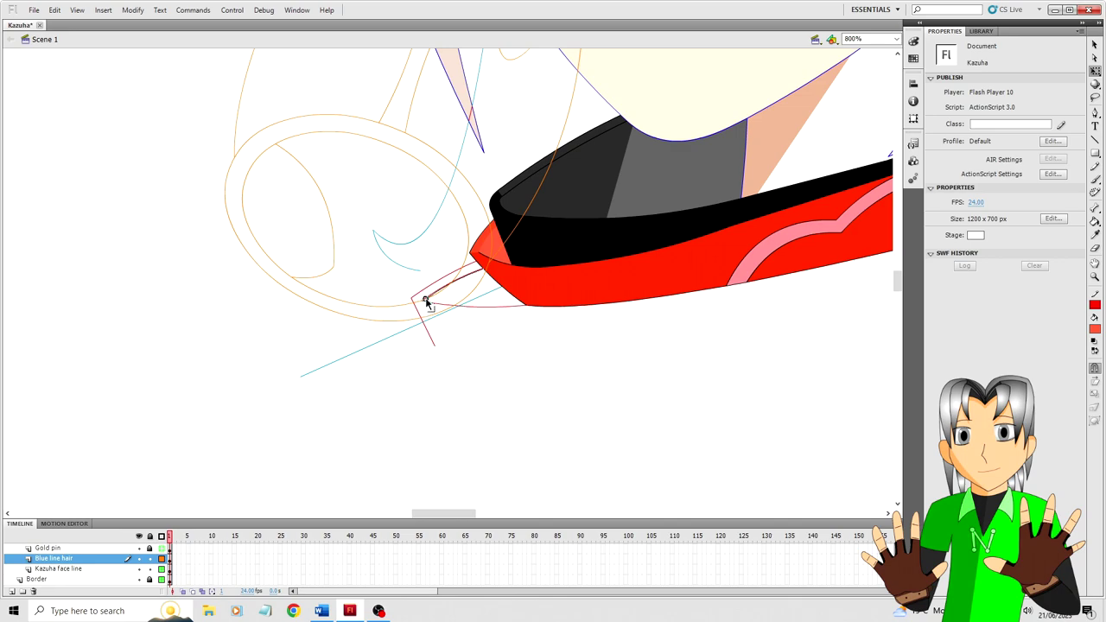
Step: Lengthen the short outer edge line downward and draw a long straight line from its lower end to the right beneath the collar
{"action": "scroll", "coordinate": [457, 492], "scroll_direction": "right", "scroll_amount": 5}
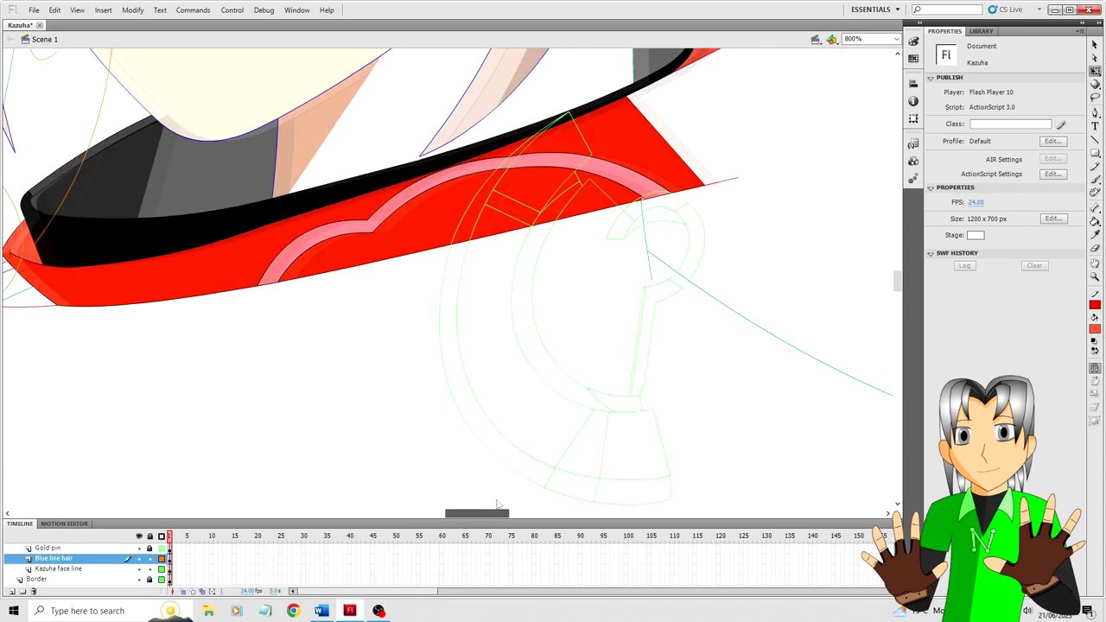
{"action": "left_click_drag", "start_coordinate": [150, 346], "coordinate": [163, 374]}
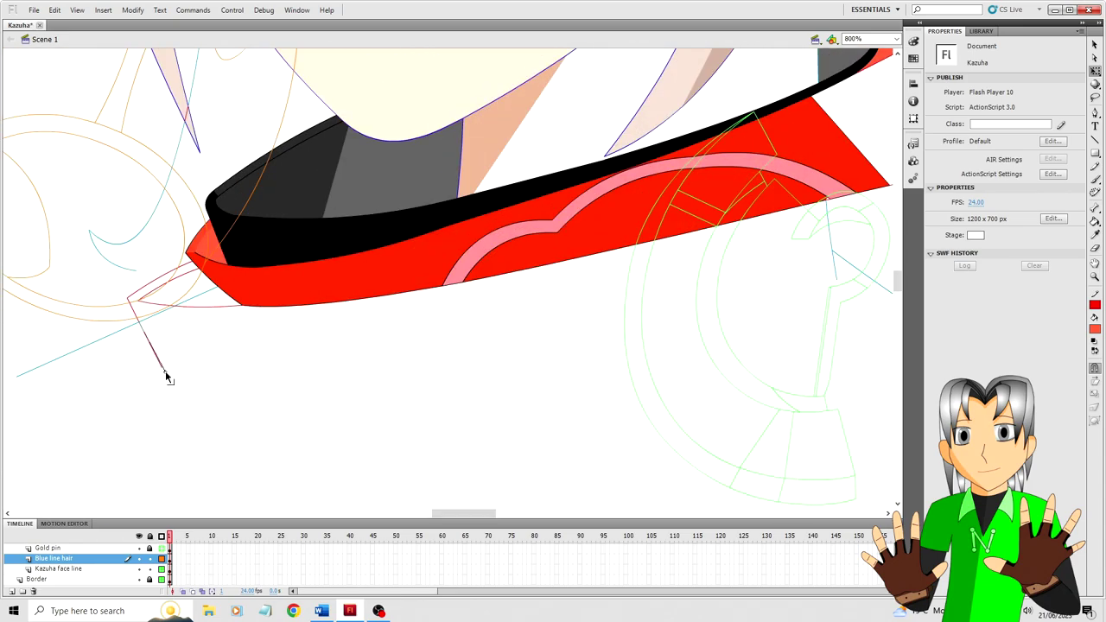
{"action": "key", "text": "n"}
{"action": "left_click_drag", "start_coordinate": [167, 377], "coordinate": [613, 321]}
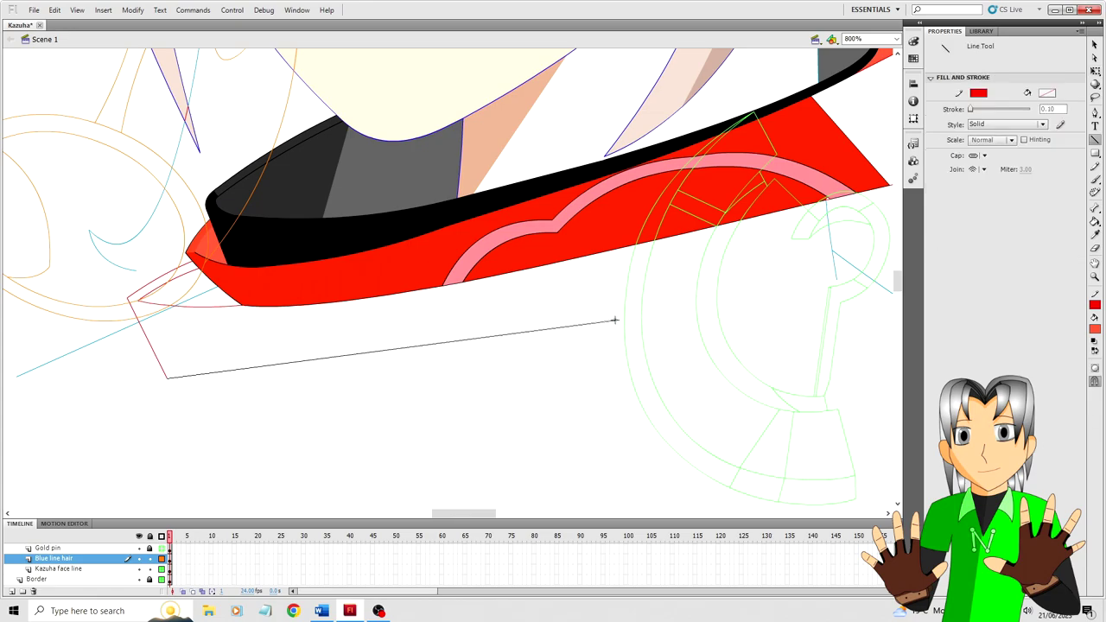
Step: Bend the long bottom line into a gentle curve and draw a slightly arched line above it, starting from the outer edge
{"action": "key", "text": "v"}
{"action": "left_click_drag", "start_coordinate": [400, 351], "coordinate": [410, 373]}
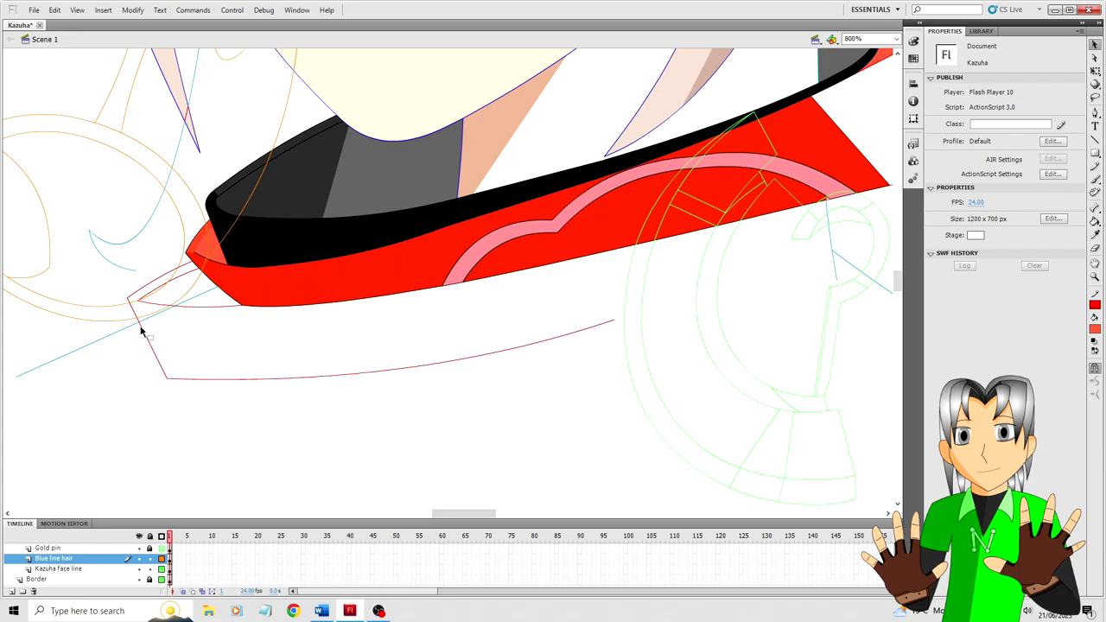
{"action": "key", "text": "n"}
{"action": "left_click_drag", "start_coordinate": [140, 326], "coordinate": [415, 320]}
{"action": "key", "text": "v"}
{"action": "left_click_drag", "start_coordinate": [320, 323], "coordinate": [319, 319]}
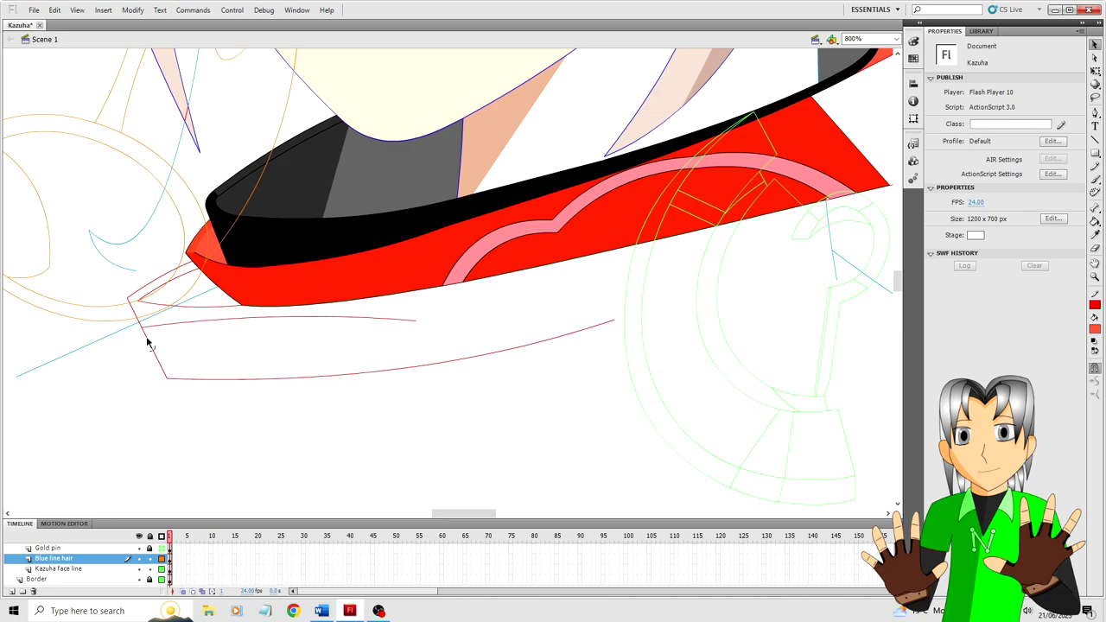
Step: Draw a second arched line just below the first, starting from the outer edge and running parallel to form a thin stripe
{"action": "key", "text": "n"}
{"action": "left_click_drag", "start_coordinate": [146, 337], "coordinate": [409, 332]}
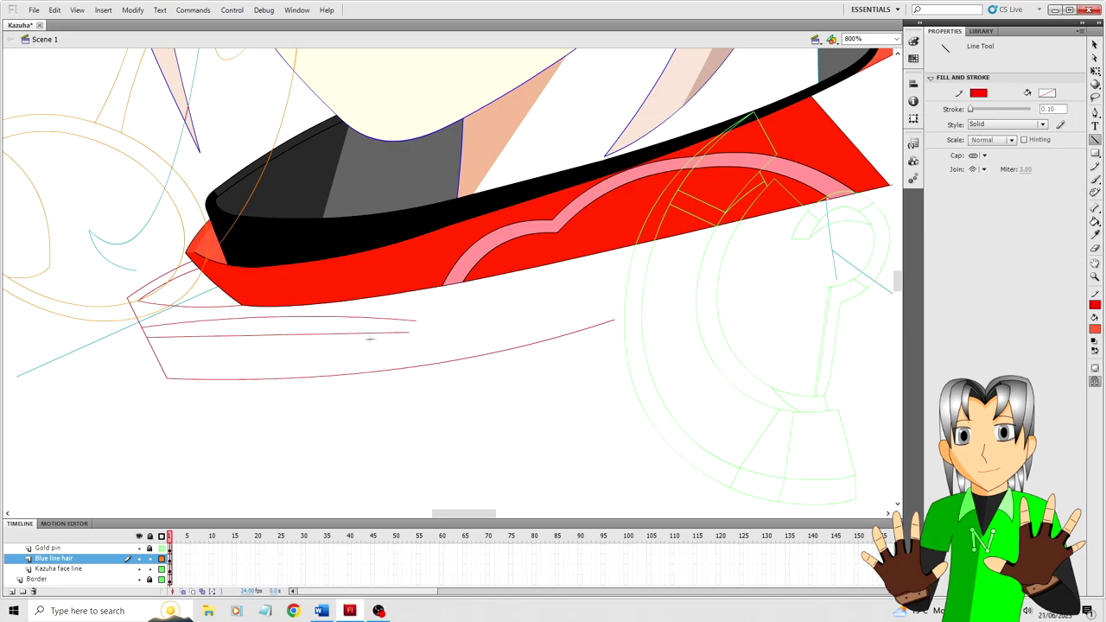
{"action": "key", "text": "v"}
{"action": "left_click_drag", "start_coordinate": [278, 338], "coordinate": [297, 332]}
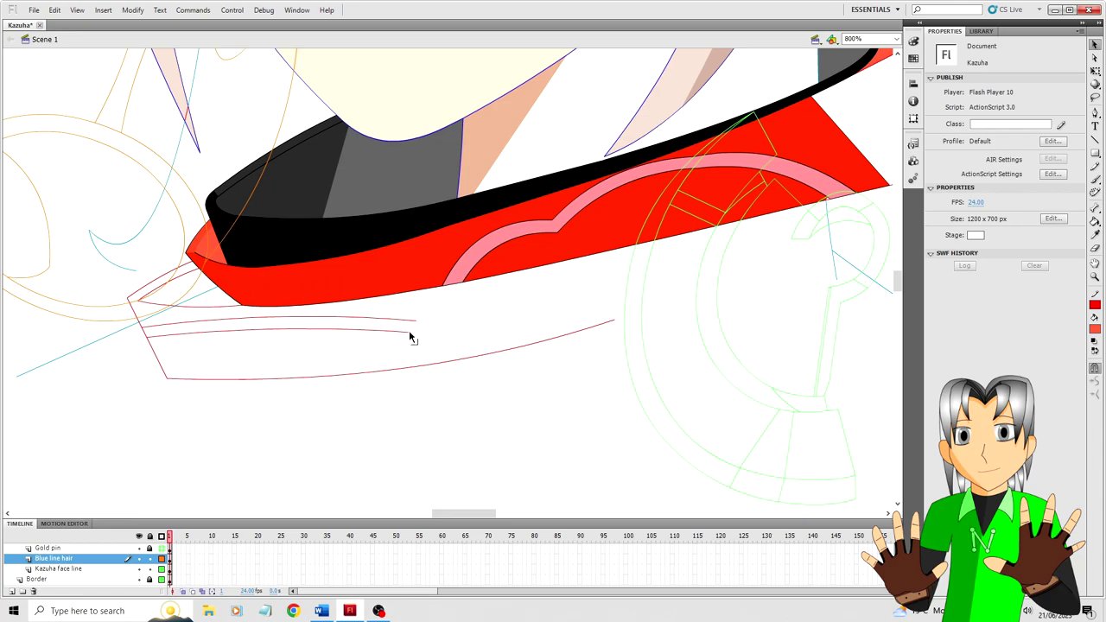
Step: Add a short downward curve and a shallow upturned line at the stripe's lower line end, and smooth the lower line into them
{"action": "key", "text": "n"}
{"action": "left_click_drag", "start_coordinate": [409, 332], "coordinate": [481, 350]}
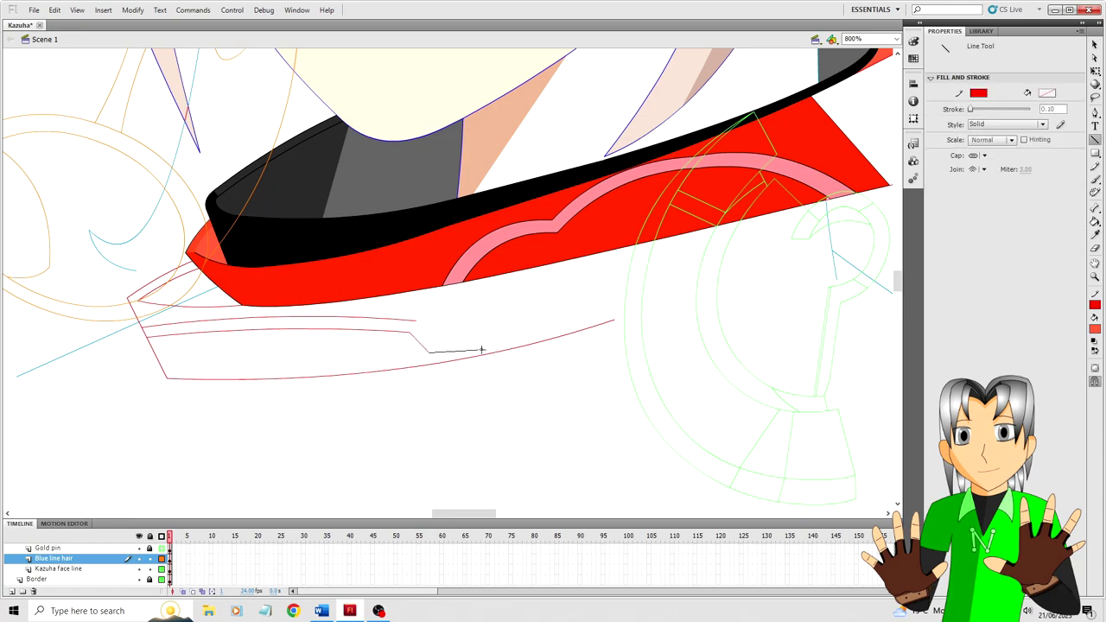
{"action": "key", "text": "v"}
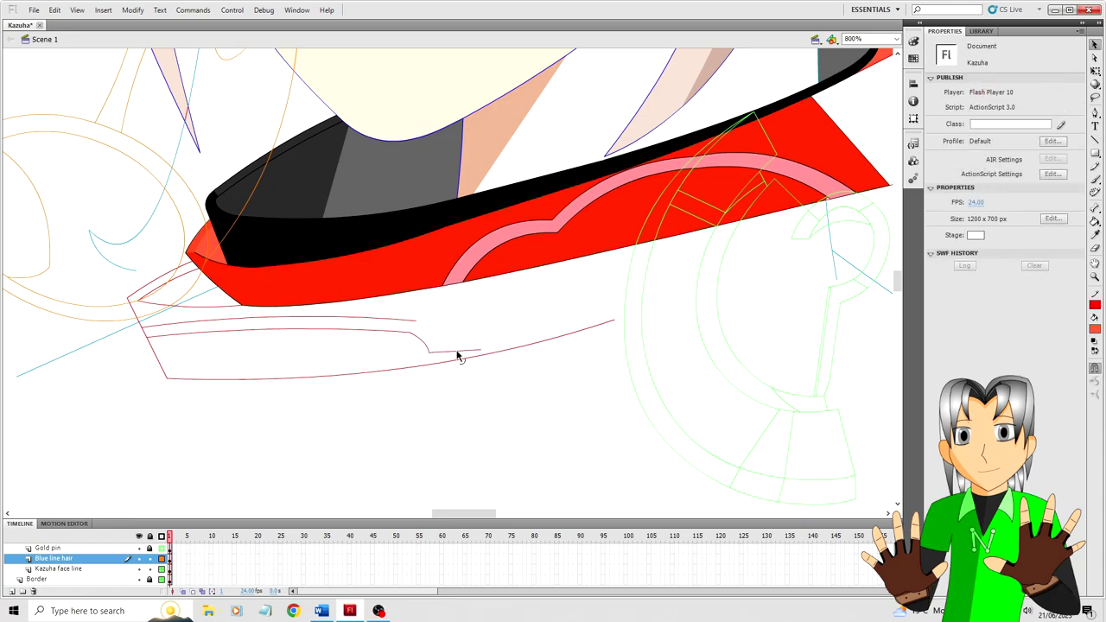
{"action": "left_click_drag", "start_coordinate": [456, 351], "coordinate": [455, 354]}
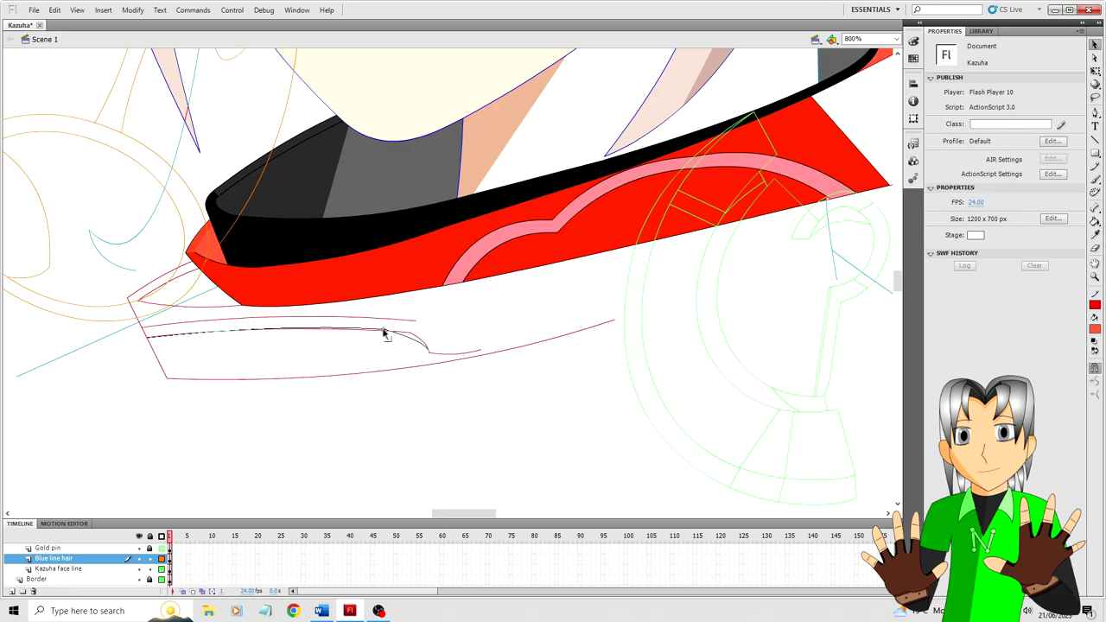
{"action": "left_click_drag", "start_coordinate": [383, 329], "coordinate": [364, 340]}
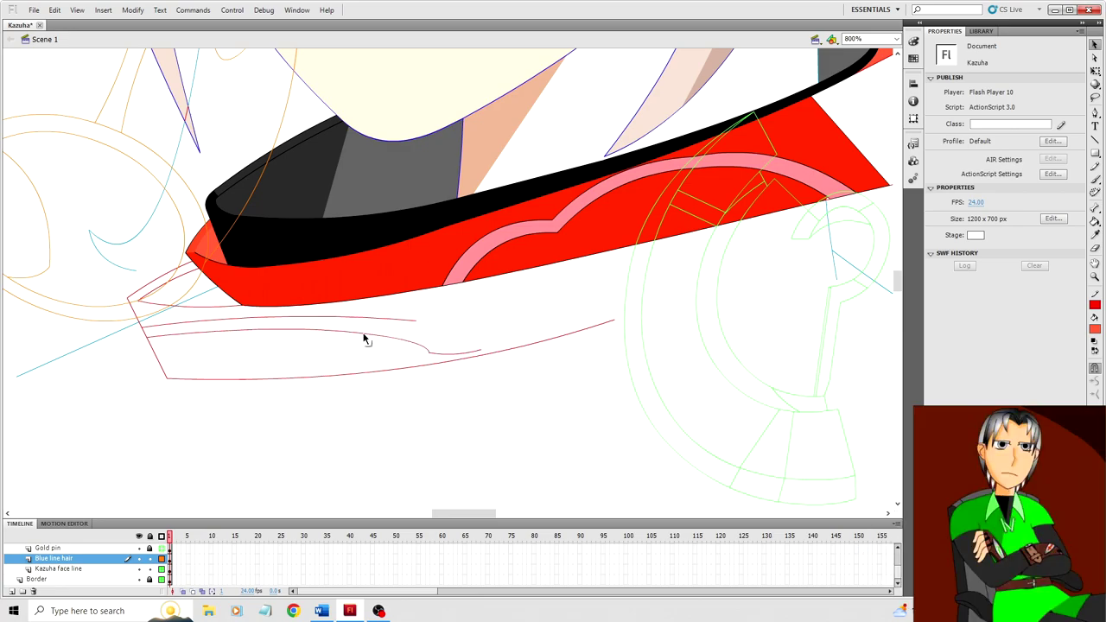
Step: Delete the upturned line and the surplus end piece of the stripe's lower curve
{"action": "left_click", "coordinate": [444, 354]}
{"action": "key", "text": "Delete"}
{"action": "left_click", "coordinate": [435, 352]}
{"action": "left_click", "coordinate": [438, 357]}
{"action": "left_click", "coordinate": [433, 352]}
{"action": "key", "text": "Delete"}
Step: Draw a short arched line from the lower curve's end, place a copy just above it, and stretch the copy's end to the bottom edge
{"action": "key", "text": "n"}
{"action": "left_click_drag", "start_coordinate": [409, 352], "coordinate": [462, 355]}
{"action": "key", "text": "v"}
{"action": "left_click", "coordinate": [440, 360]}
{"action": "key", "text": "Up"}
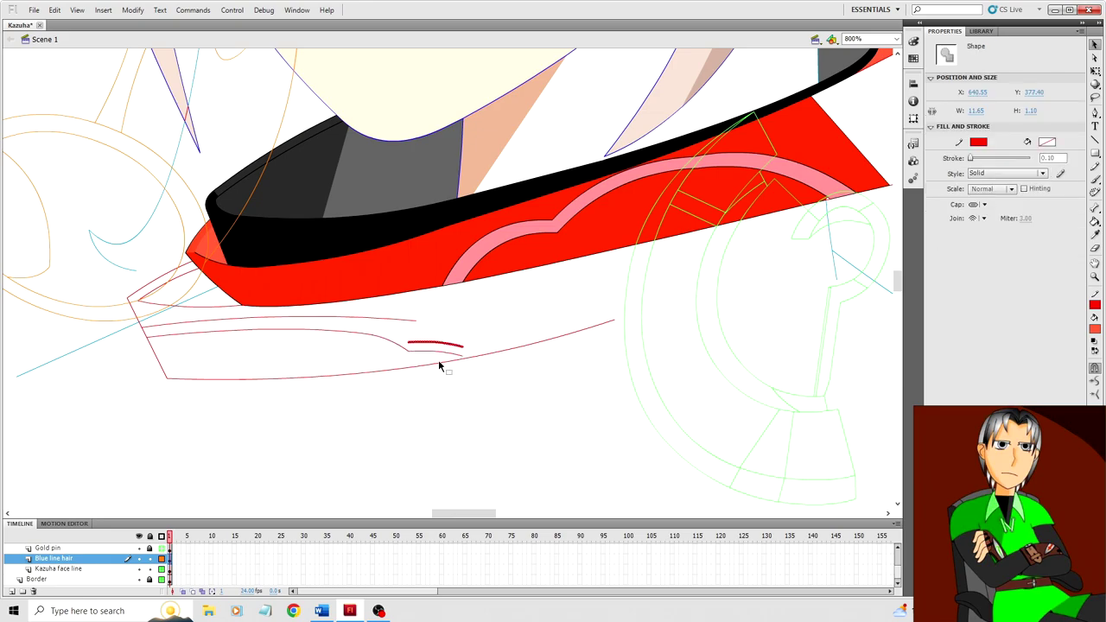
{"action": "left_click", "coordinate": [535, 298]}
{"action": "left_click_drag", "start_coordinate": [463, 347], "coordinate": [481, 356]}
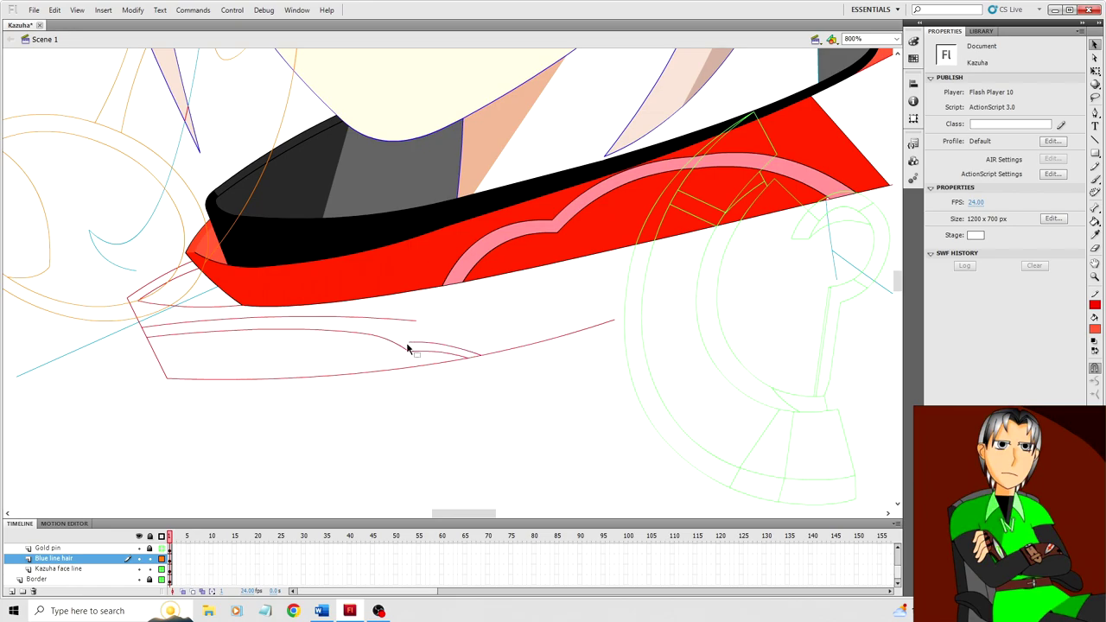
Step: Draw a longer arched line above the short pair and join its start to the upper short line with a small curve
{"action": "key", "text": "n"}
{"action": "key", "text": "v"}
{"action": "key", "text": "n"}
{"action": "left_click_drag", "start_coordinate": [385, 328], "coordinate": [490, 334]}
{"action": "key", "text": "v"}
Step: Extend the stripe's upper line with a downward curve and add a short line at the end of the arched line beneath it
{"action": "key", "text": "n"}
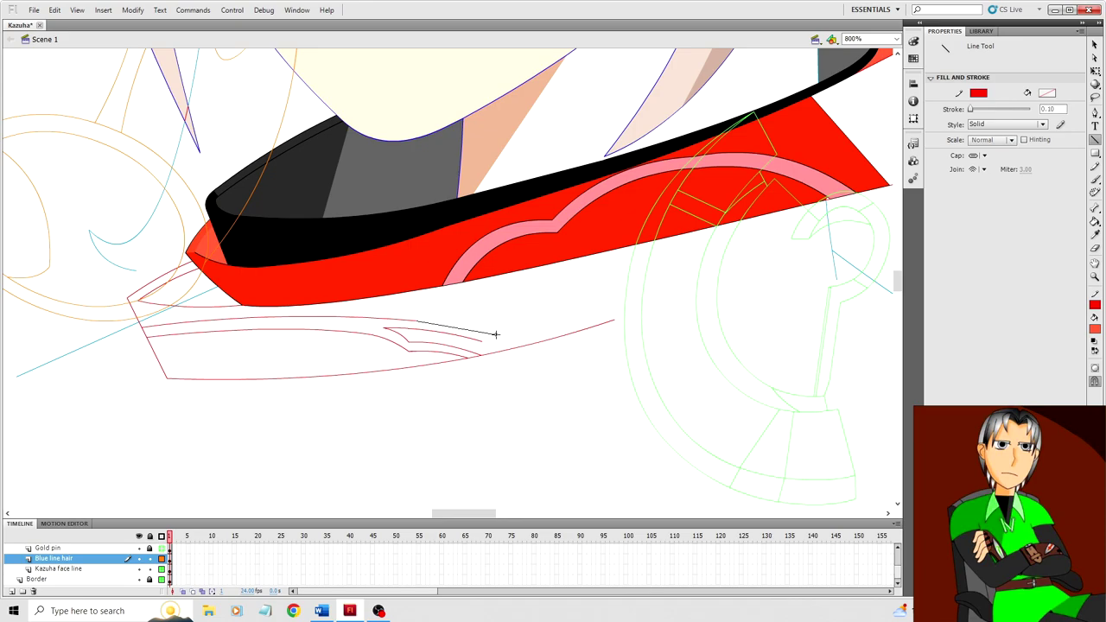
{"action": "key", "text": "v"}
{"action": "left_click_drag", "start_coordinate": [500, 337], "coordinate": [418, 317]}
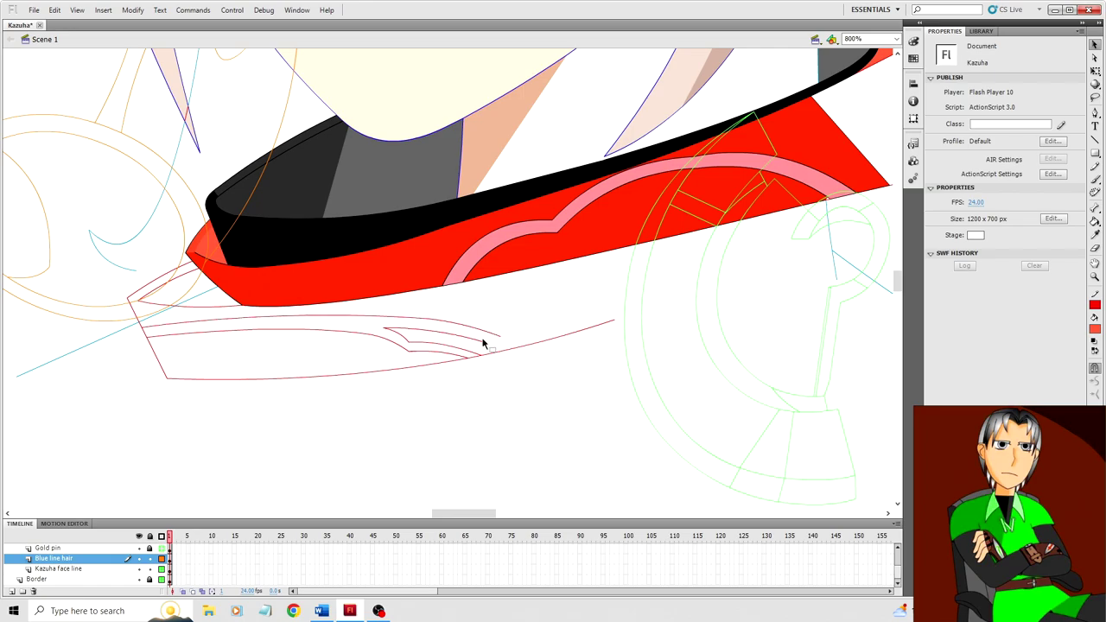
{"action": "key", "text": "n"}
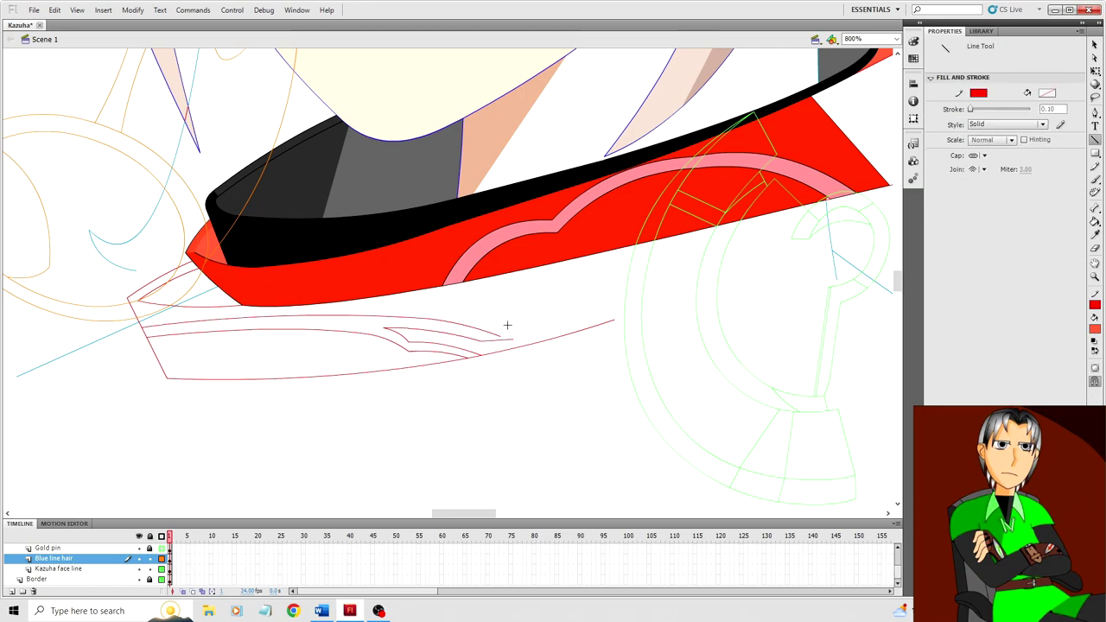
{"action": "key", "text": "v"}
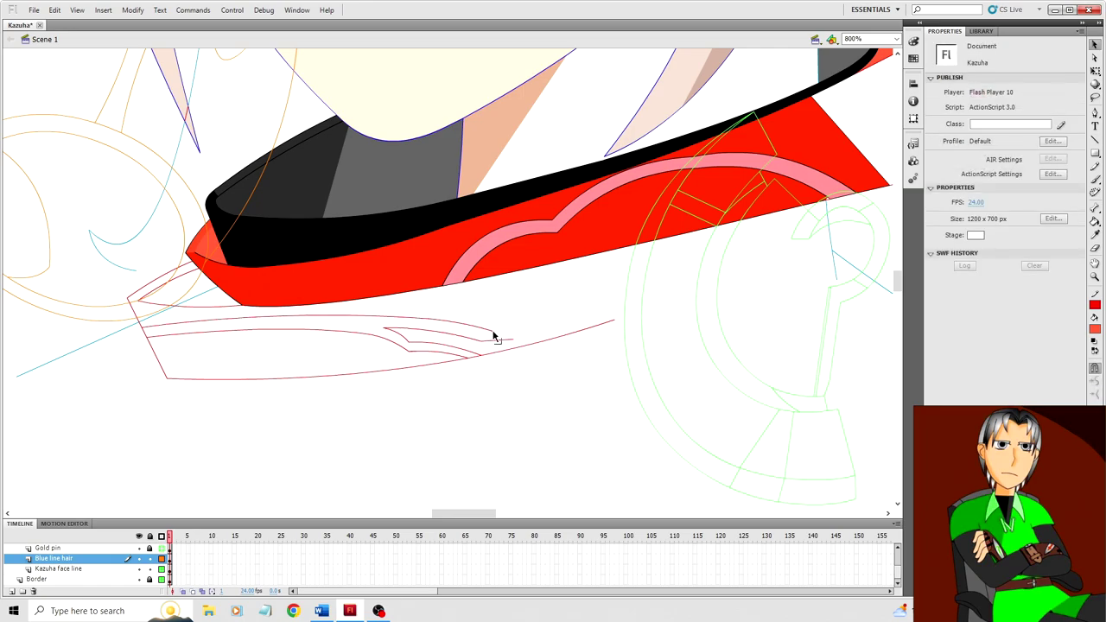
Step: Draw a rounded arch rising from the end of the stripe's upper line
{"action": "key", "text": "n"}
{"action": "mouse_move", "coordinate": [493, 331]}
{"action": "left_mouse_down"}
{"action": "mouse_move", "coordinate": [577, 303]}
{"action": "mouse_move", "coordinate": [590, 312]}
{"action": "mouse_move", "coordinate": [535, 302]}
{"action": "left_mouse_up"}
{"action": "key", "text": "v"}
Step: Duplicate the arch, offset the copy down and to the right, and pull its far end in beneath the original's end
{"action": "left_click", "coordinate": [536, 304]}
{"action": "key", "text": "ctrl+c"}
{"action": "key", "text": "ctrl+shift+v"}
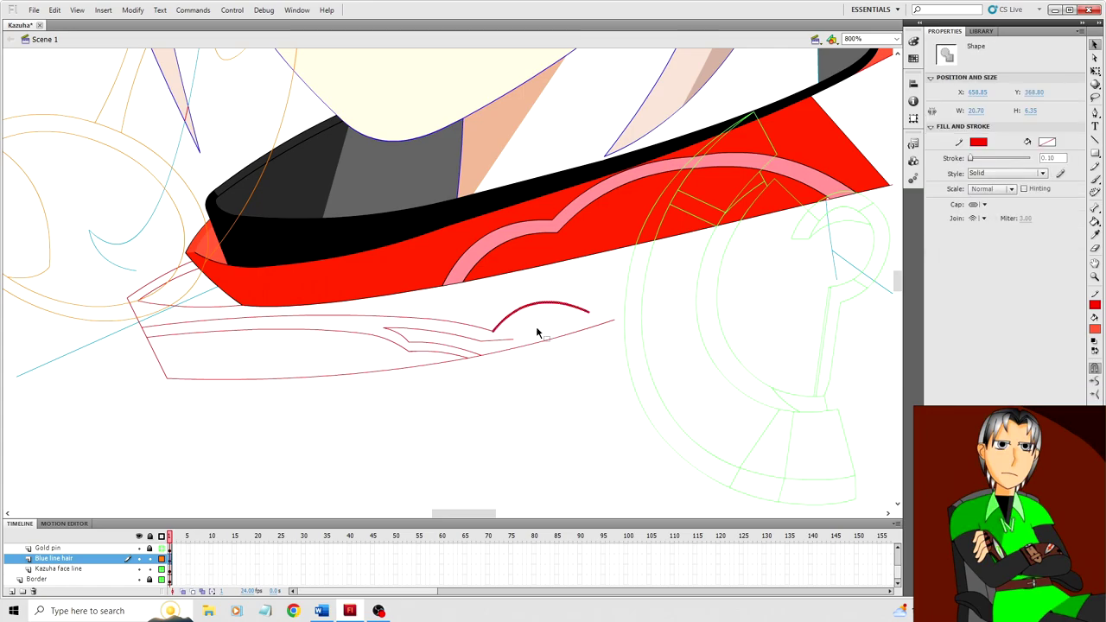
{"action": "key", "text": "Down"}
{"action": "key", "text": "Down"}
{"action": "key", "text": "Right"}
{"action": "key", "text": "Right"}
{"action": "key", "text": "Left"}
{"action": "key", "text": "Right"}
{"action": "left_click", "coordinate": [597, 296]}
{"action": "left_click_drag", "start_coordinate": [596, 322], "coordinate": [588, 319]}
Step: Close off the arch's far end with a short line and delete the surplus line pieces at both ends of the arch
{"action": "key", "text": "n"}
{"action": "key", "text": "v"}
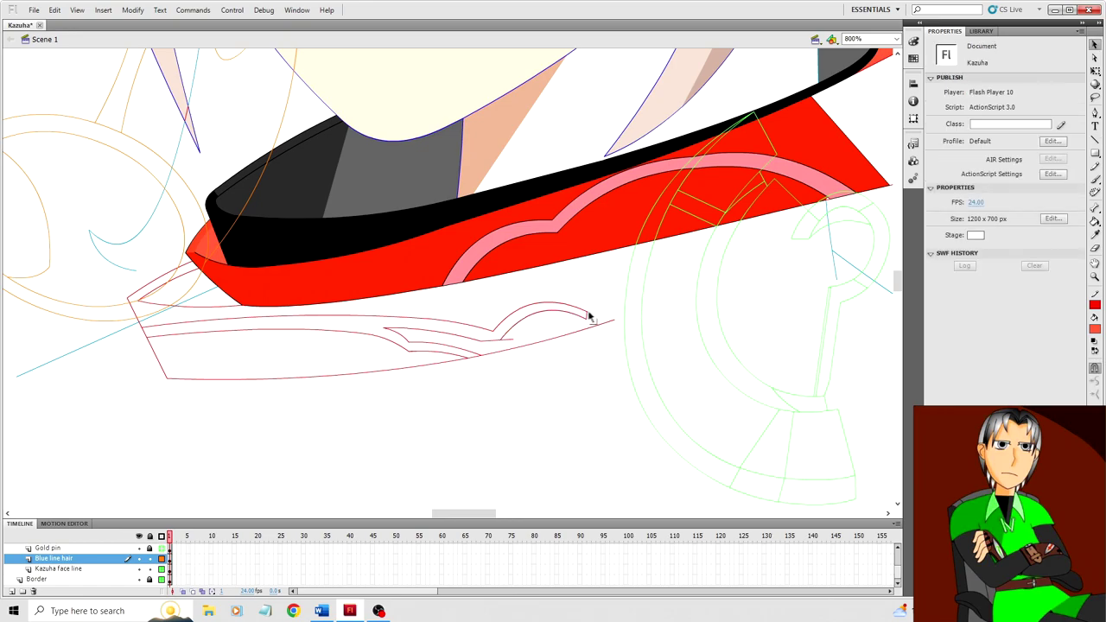
{"action": "left_click", "coordinate": [588, 312]}
{"action": "key", "text": "Delete"}
{"action": "left_click", "coordinate": [508, 340]}
{"action": "key", "text": "Delete"}
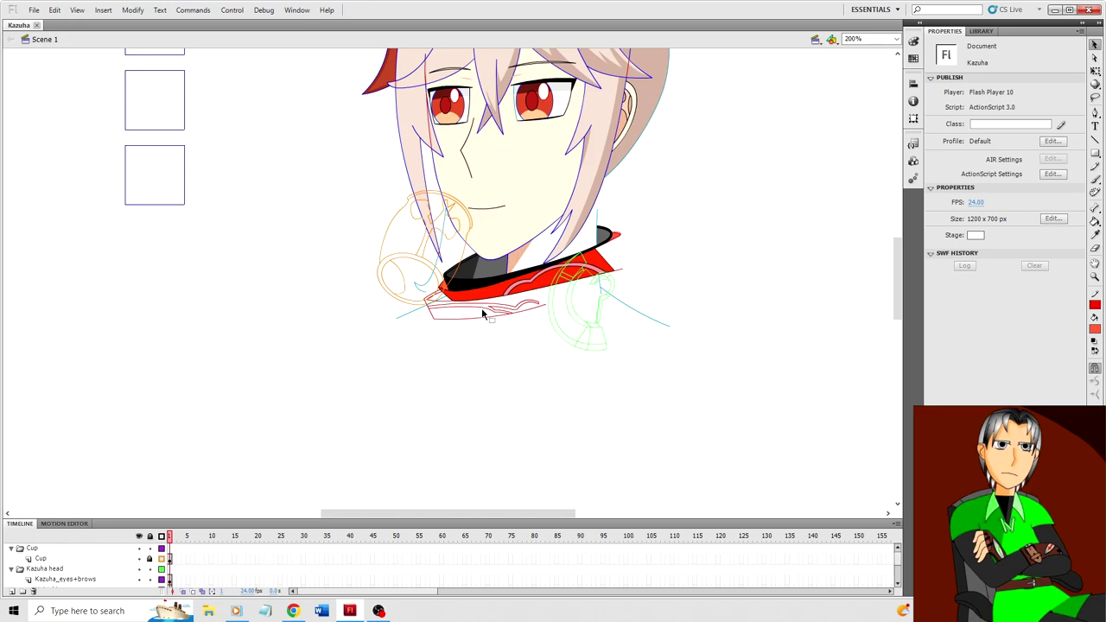
Step: Display the Cup layer in full colour instead of outlines
{"action": "left_click", "coordinate": [484, 311]}
{"action": "key", "text": "ctrl+equal"}
{"action": "key", "text": "ctrl+equal"}
{"action": "left_click", "coordinate": [476, 343]}
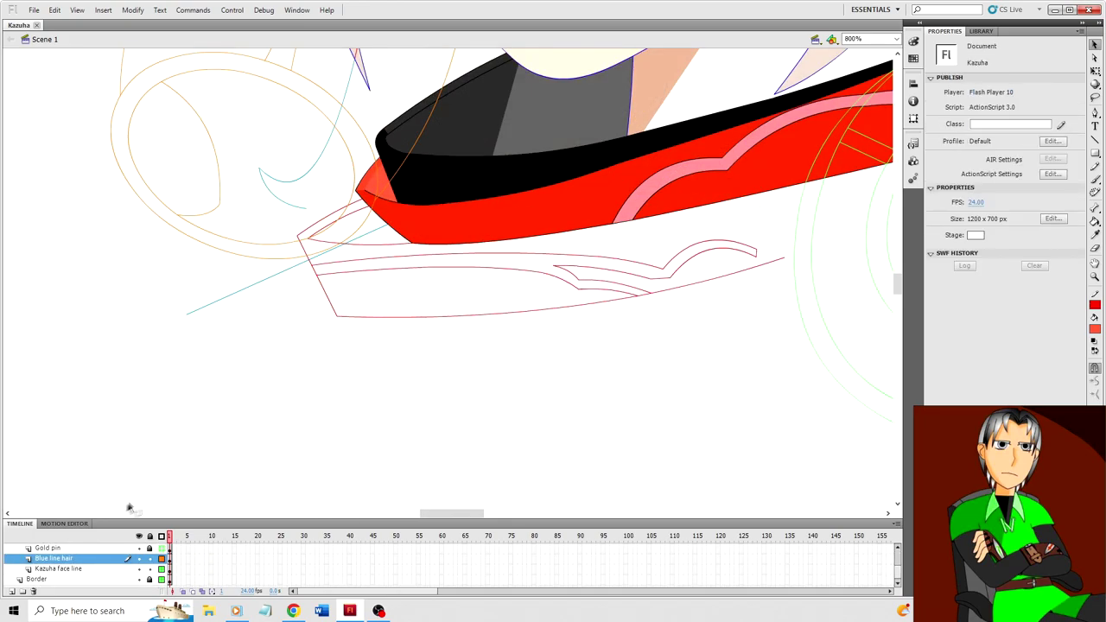
{"action": "left_click", "coordinate": [162, 548]}
{"action": "left_click", "coordinate": [162, 548]}
{"action": "scroll", "coordinate": [162, 551], "scroll_direction": "up", "scroll_amount": 5}
{"action": "left_click", "coordinate": [161, 559]}
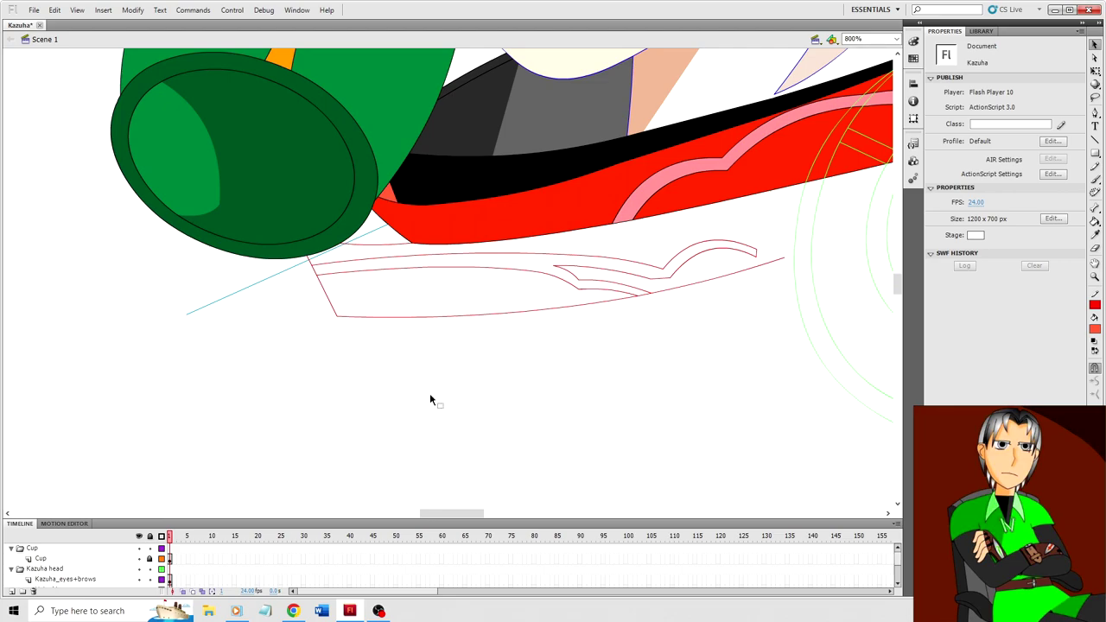
Step: Recolour the pink band on the red collar light yellow (#FFFF66) and fill the new stripe beneath the collar with the same yellow
{"action": "left_click", "coordinate": [649, 200]}
{"action": "left_click", "coordinate": [1094, 329]}
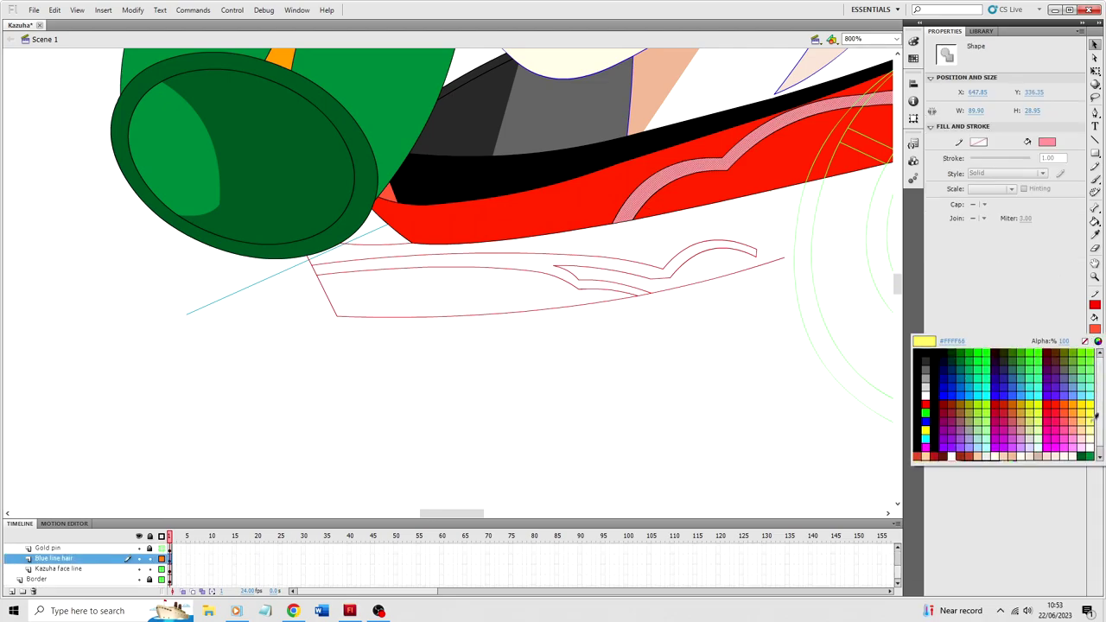
{"action": "left_click", "coordinate": [1093, 422]}
{"action": "left_click", "coordinate": [698, 349]}
{"action": "key", "text": "k"}
{"action": "left_click", "coordinate": [539, 263]}
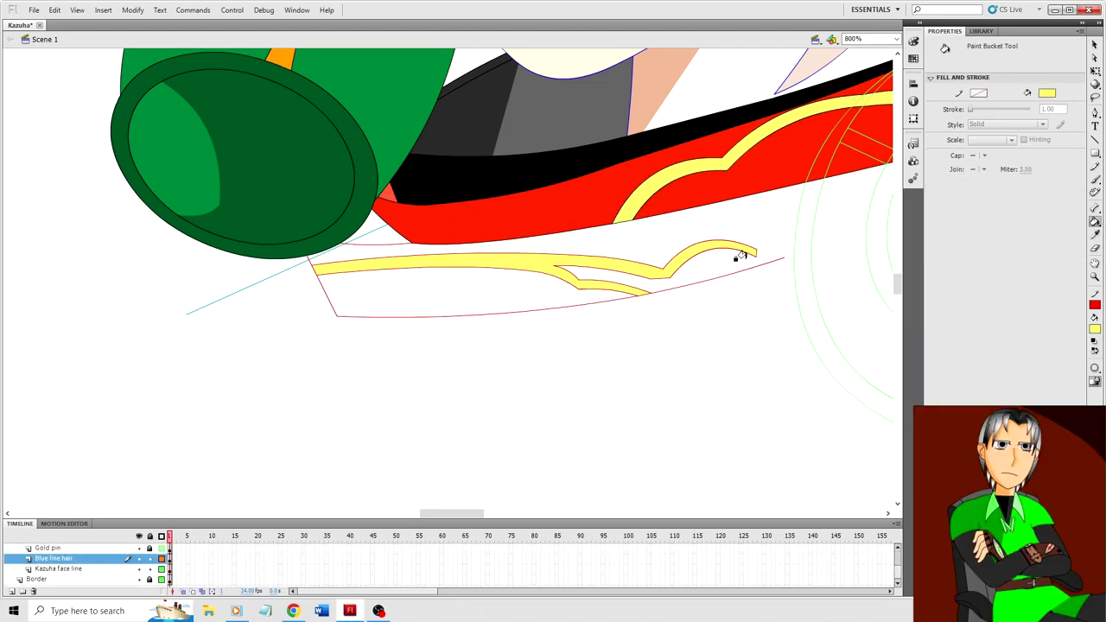
Step: Draw a near-vertical line from the bottom edge up to the collar at the stripe's far end, with a 0.1 stroke
{"action": "key", "text": "v"}
{"action": "key", "text": "n"}
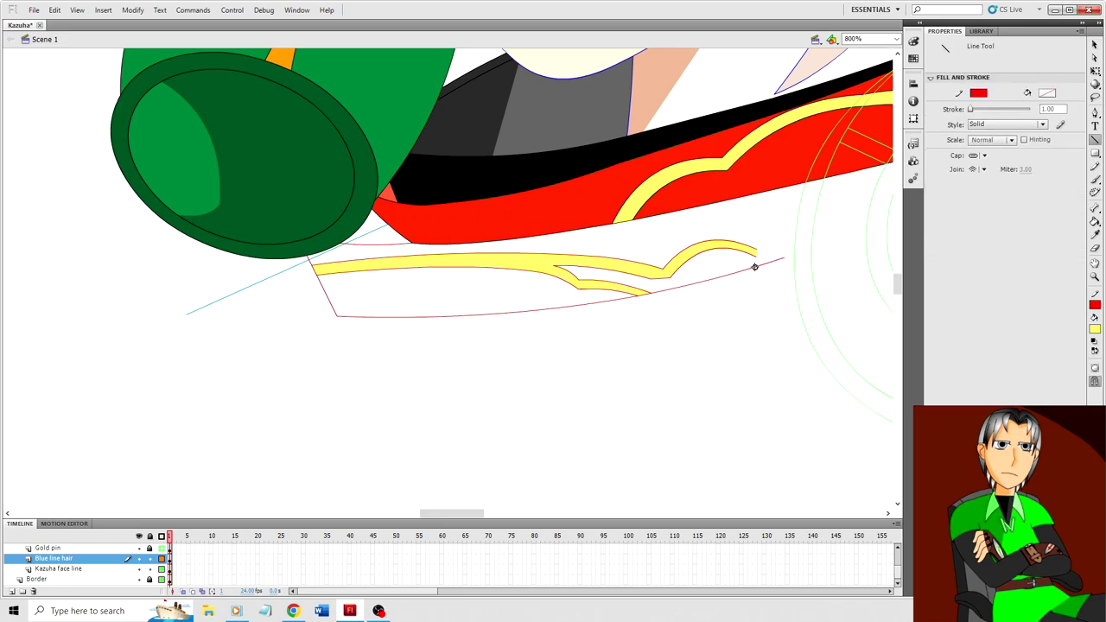
{"action": "left_click_drag", "start_coordinate": [755, 267], "coordinate": [762, 191]}
{"action": "key", "text": "v"}
{"action": "left_click", "coordinate": [760, 207]}
{"action": "left_click_drag", "start_coordinate": [1060, 158], "coordinate": [1026, 158]}
{"action": "type", "text": "0."}
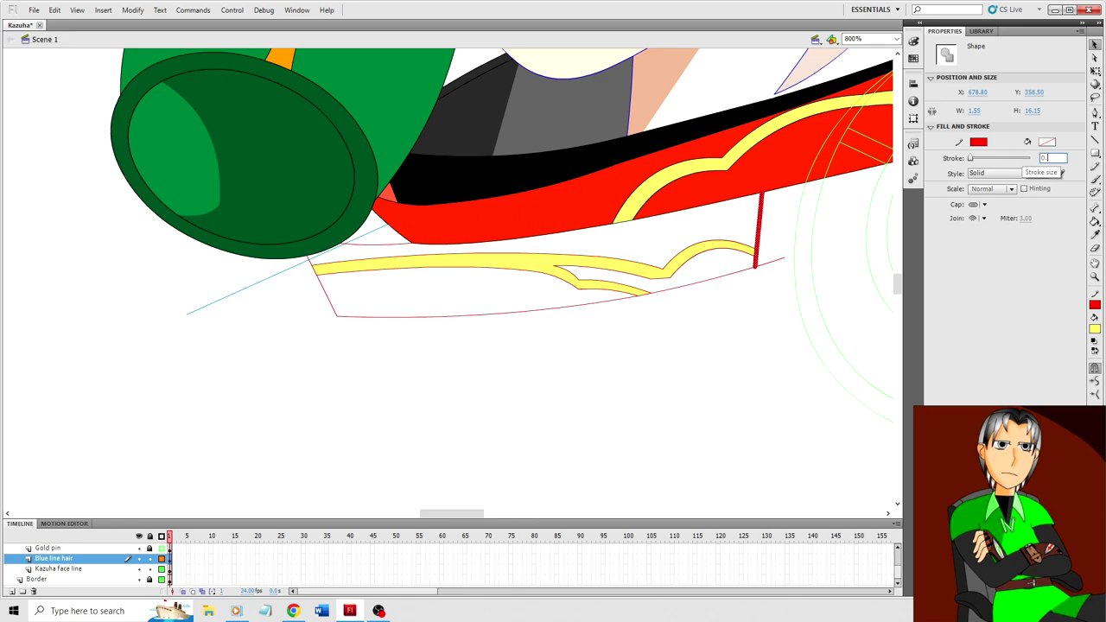
{"action": "type", "text": "1"}
{"action": "key", "text": "Return"}
{"action": "left_click", "coordinate": [691, 358]}
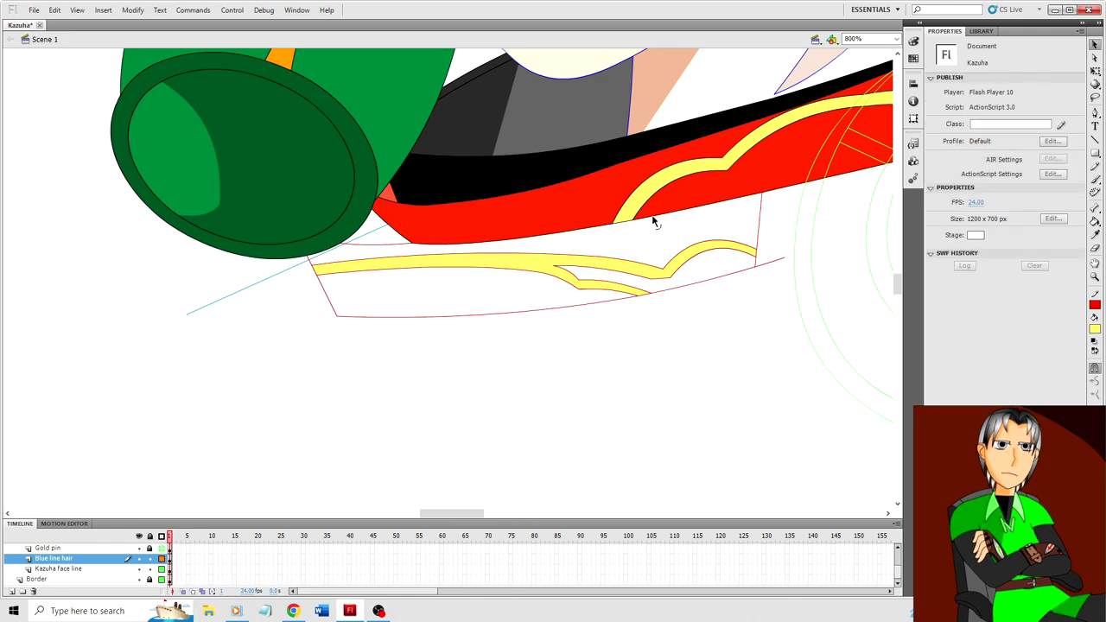
Step: Draw a dividing line from the collar to the stripe's notch and fill the area before it with the collar's black
{"action": "key", "text": "n"}
{"action": "left_click_drag", "start_coordinate": [652, 217], "coordinate": [661, 268]}
{"action": "key", "text": "i"}
{"action": "left_click", "coordinate": [543, 177]}
{"action": "left_click", "coordinate": [593, 248]}
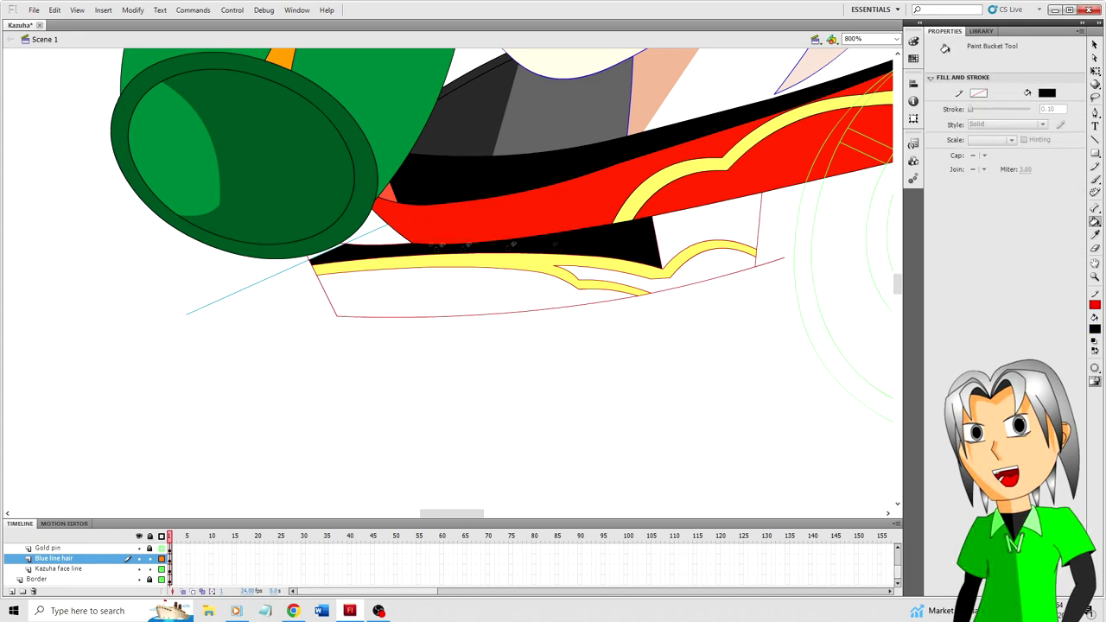
Step: Switch the Cup layer back to outlines and fill the pointed tip's outer rim and remaining white corner black
{"action": "key", "text": "v"}
{"action": "scroll", "coordinate": [131, 566], "scroll_direction": "up", "scroll_amount": 3}
{"action": "left_click", "coordinate": [161, 559]}
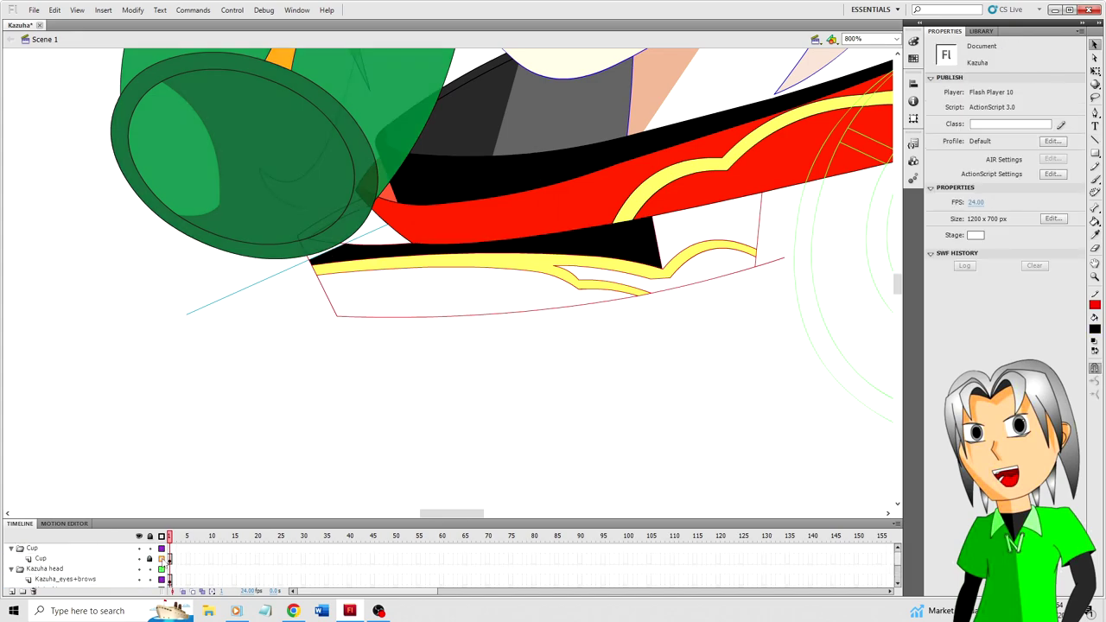
{"action": "left_click", "coordinate": [345, 263]}
{"action": "key", "text": "k"}
{"action": "left_click", "coordinate": [335, 251]}
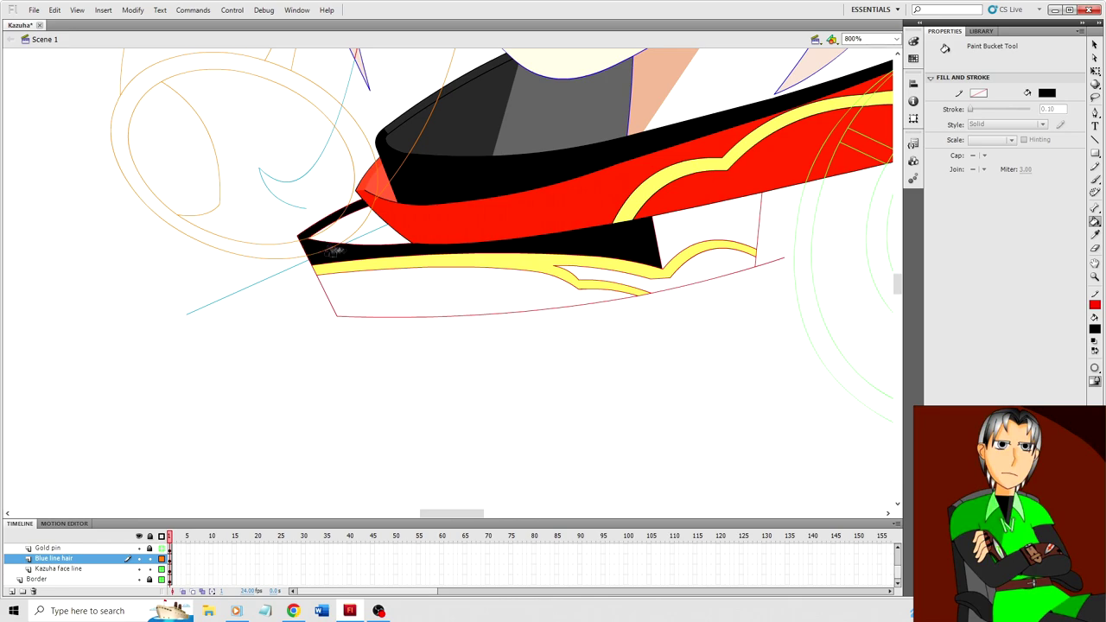
Step: Fill the inner area of the pointed tip with the collar lining's dark grey
{"action": "key", "text": "v"}
{"action": "key", "text": "k"}
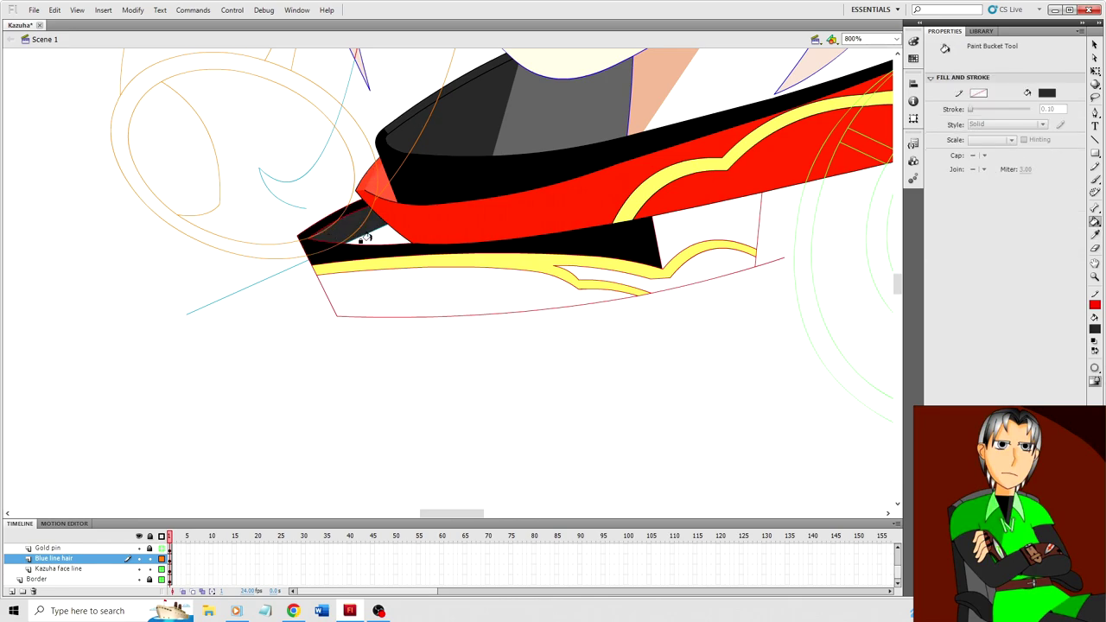
{"action": "left_click", "coordinate": [363, 238]}
{"action": "key", "text": "v"}
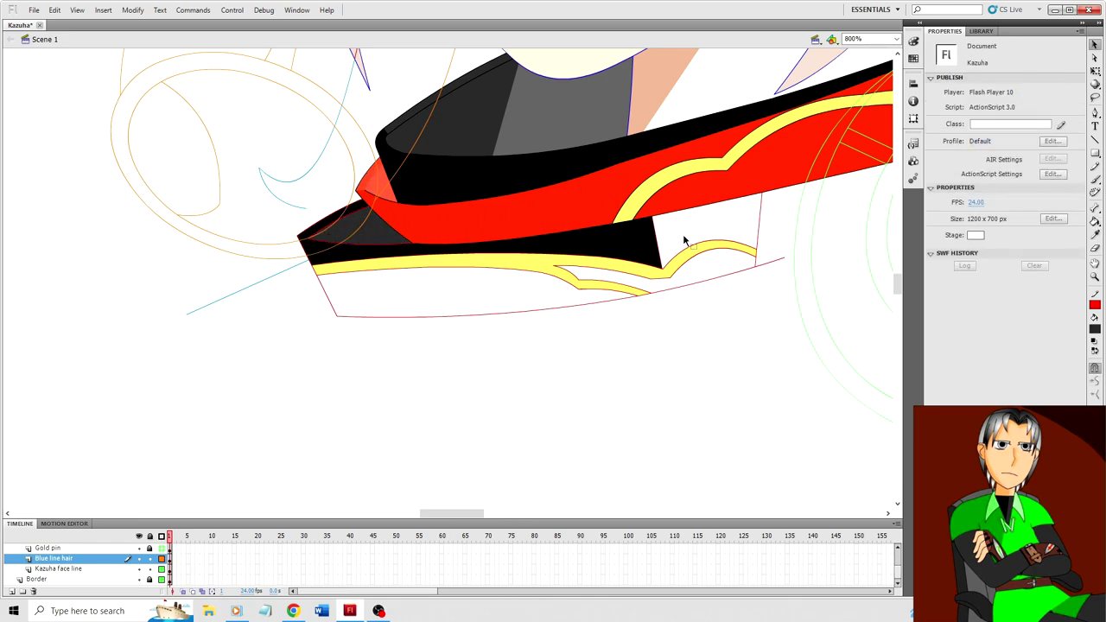
Step: Fill the area past the dividing line and the areas beneath the yellow stripe black, and delete the dividing line
{"action": "key", "text": "i"}
{"action": "left_click", "coordinate": [645, 242]}
{"action": "left_click", "coordinate": [680, 228]}
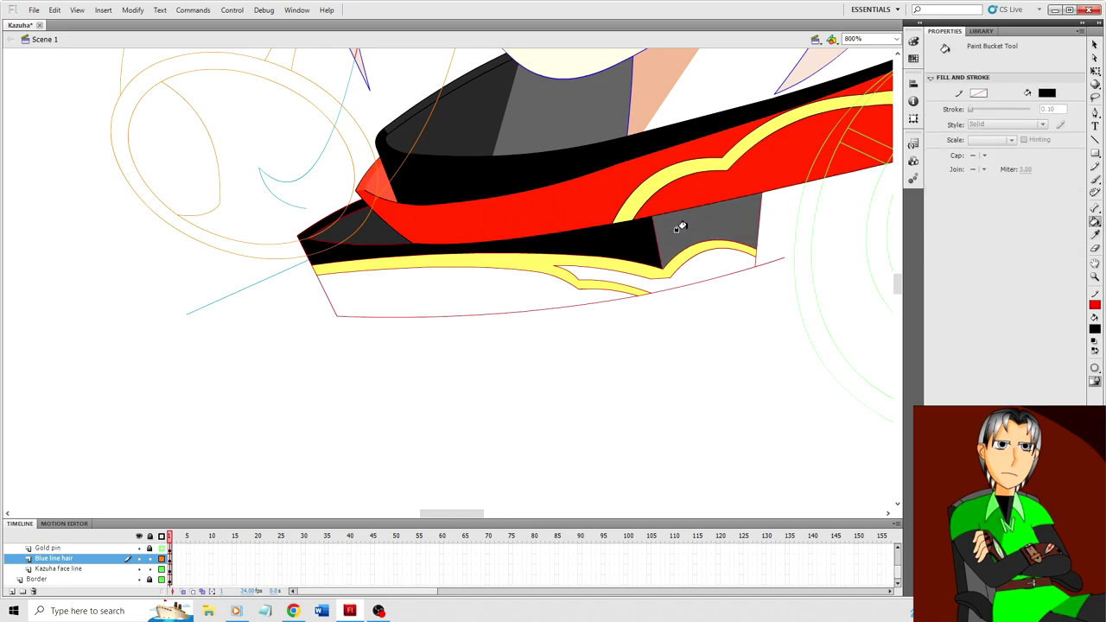
{"action": "left_click", "coordinate": [660, 283]}
{"action": "left_click", "coordinate": [589, 298]}
{"action": "key", "text": "v"}
{"action": "left_click", "coordinate": [657, 242]}
{"action": "key", "text": "Delete"}
Step: Place a copy of the near-vertical end line farther right, at the end of the bottom edge line
{"action": "left_click", "coordinate": [760, 247]}
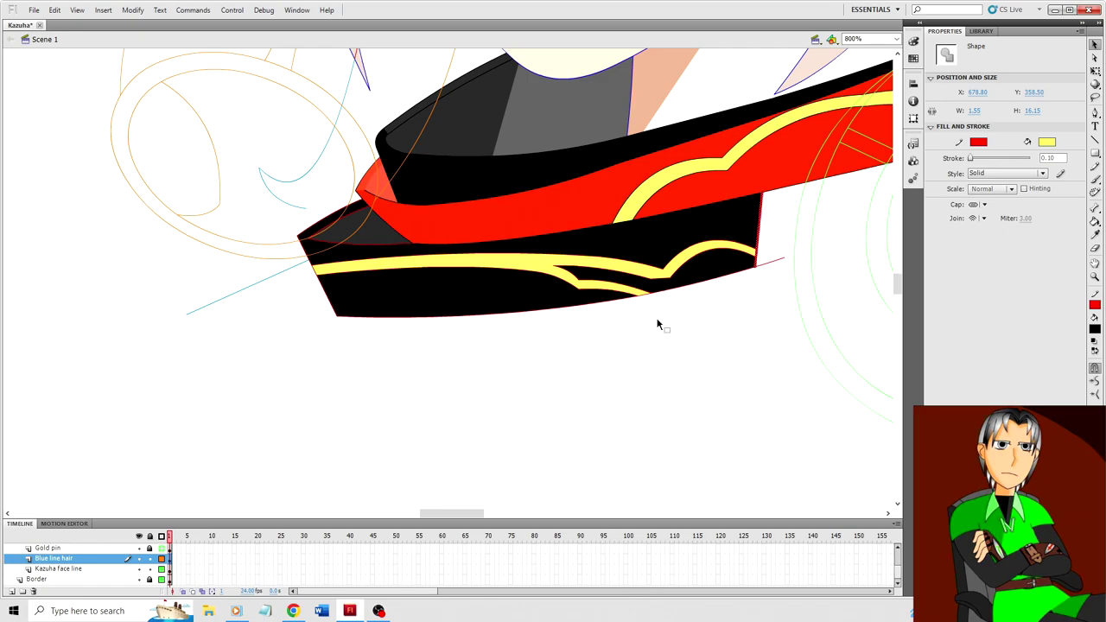
{"action": "key", "text": "Right"}
{"action": "key", "text": "Right"}
{"action": "key", "text": "Right"}
{"action": "key", "text": "Right"}
{"action": "left_click", "coordinate": [741, 358]}
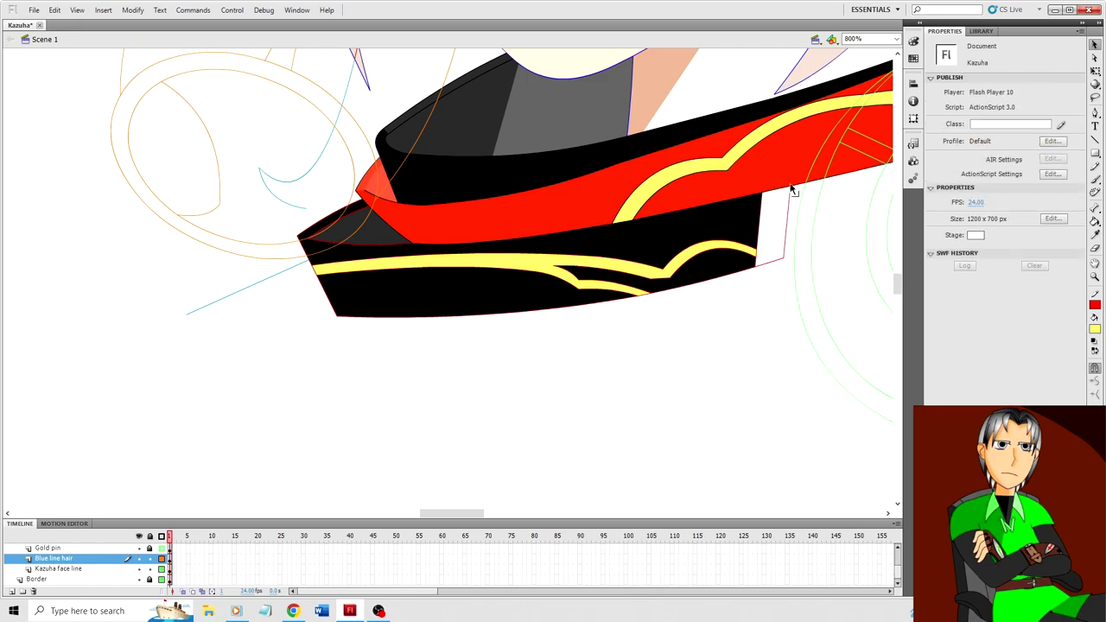
Step: Pick the dark red swatch, lower its luminance to a darker shade, and fill the narrow strip at the black layer's far end
{"action": "left_click", "coordinate": [1095, 329]}
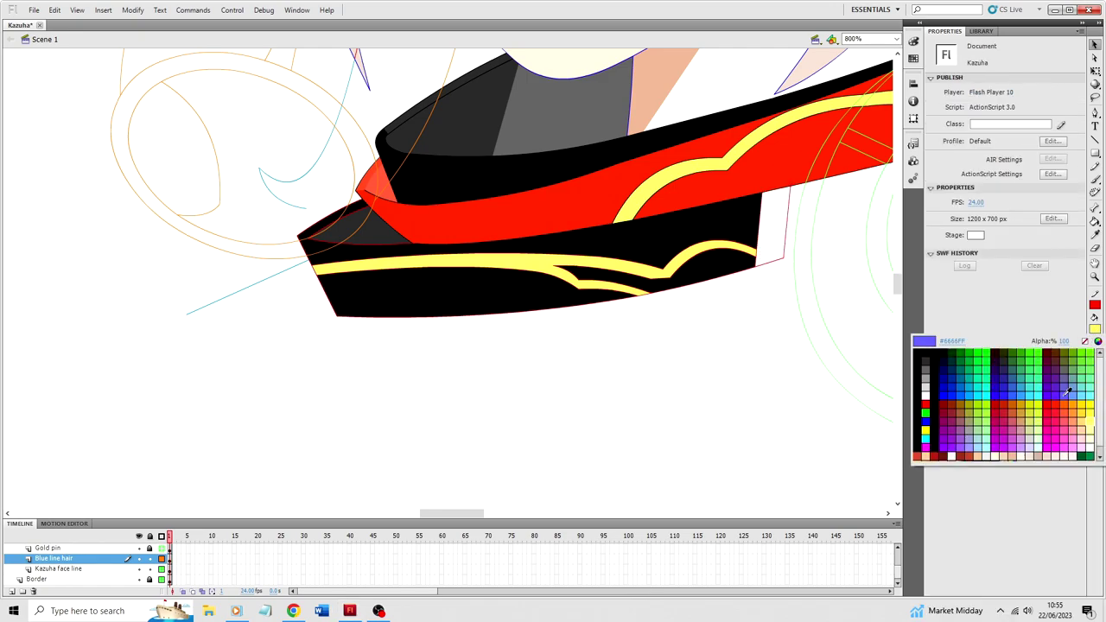
{"action": "left_click", "coordinate": [961, 456]}
{"action": "left_click", "coordinate": [1095, 329]}
{"action": "left_click", "coordinate": [1097, 341]}
{"action": "left_click_drag", "start_coordinate": [617, 369], "coordinate": [611, 374]}
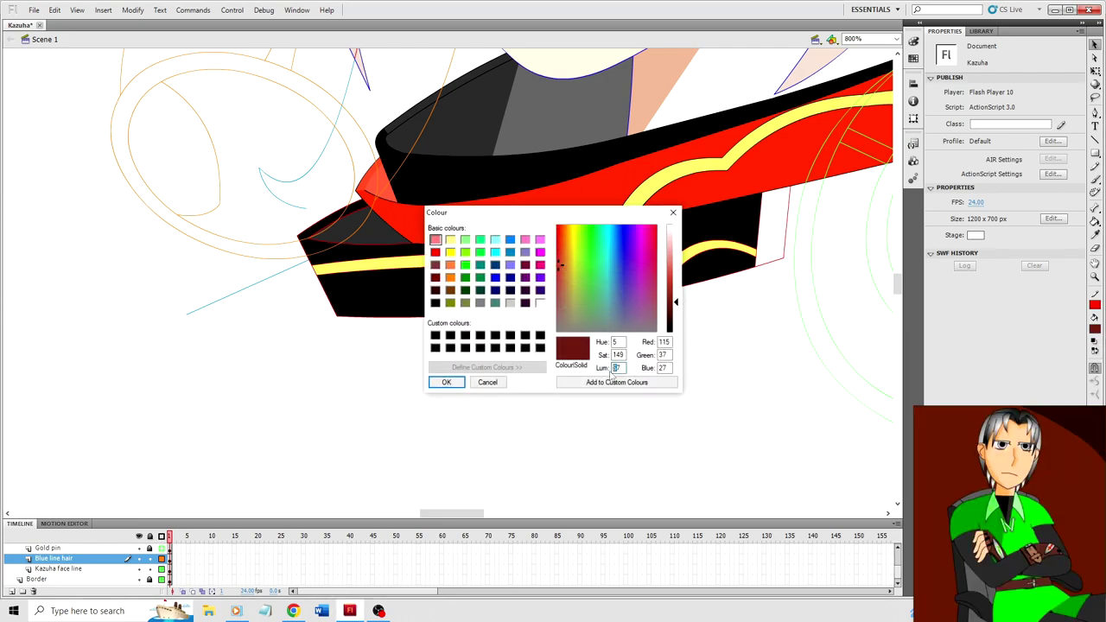
{"action": "type", "text": "3"}
{"action": "left_click", "coordinate": [609, 382]}
{"action": "left_click", "coordinate": [446, 381]}
{"action": "key", "text": "k"}
{"action": "left_click", "coordinate": [765, 237]}
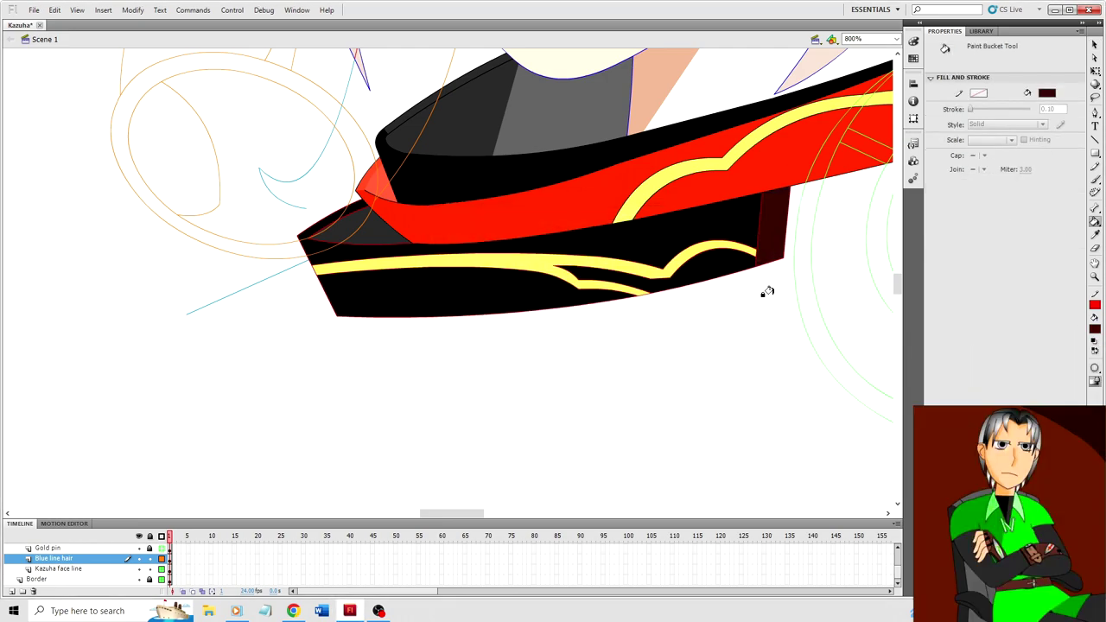
Step: Stretch the short bottom edge line under the dark red strip outward past the strip's far end
{"action": "key", "text": "v"}
{"action": "left_click", "coordinate": [779, 260]}
{"action": "key", "text": "q"}
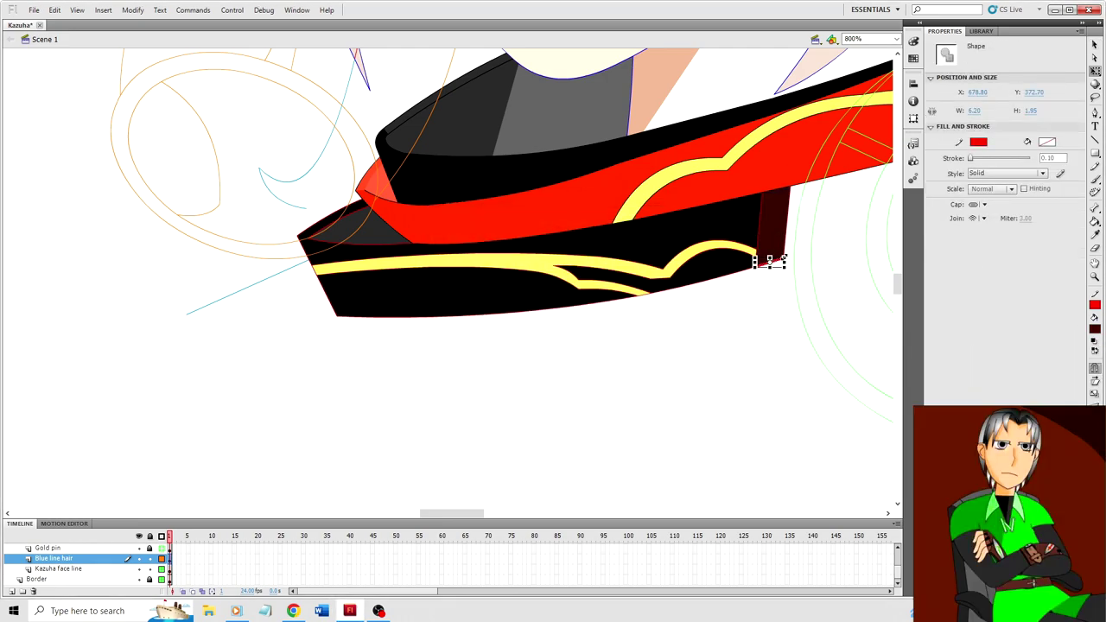
{"action": "left_click_drag", "start_coordinate": [785, 257], "coordinate": [854, 234]}
{"action": "left_click", "coordinate": [833, 273]}
Step: Place a copy of the dark red strip's end line slightly farther right and fill the gap between them black
{"action": "left_click", "coordinate": [786, 233]}
{"action": "key", "text": "v"}
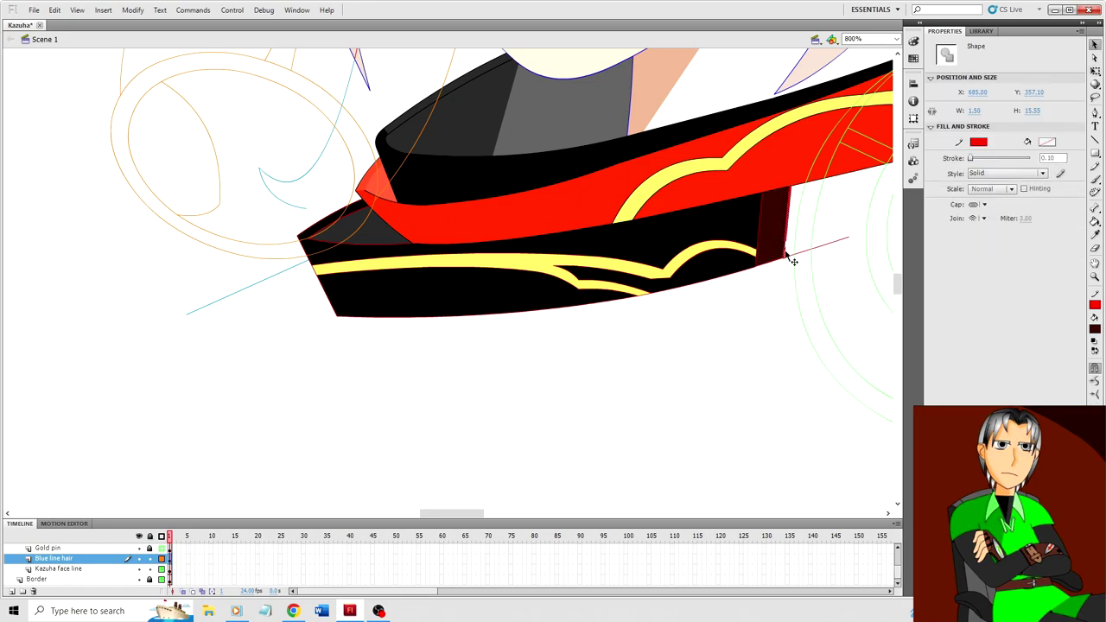
{"action": "key", "text": "shift+Right"}
{"action": "key", "text": "shift+Right"}
{"action": "key", "text": "Up"}
{"action": "key", "text": "Up"}
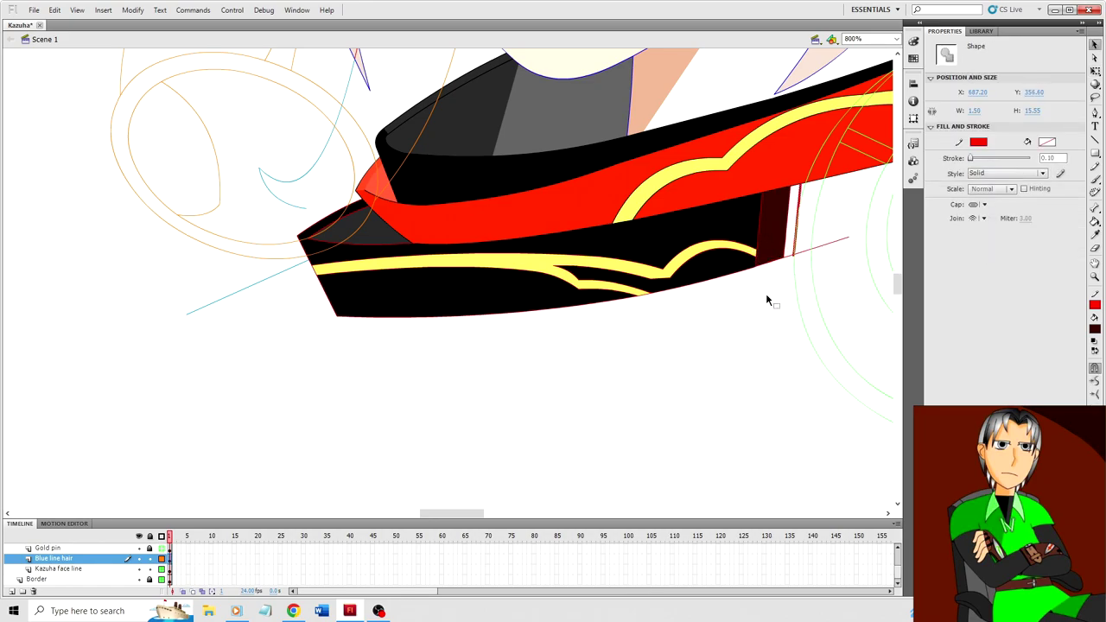
{"action": "left_click", "coordinate": [752, 287]}
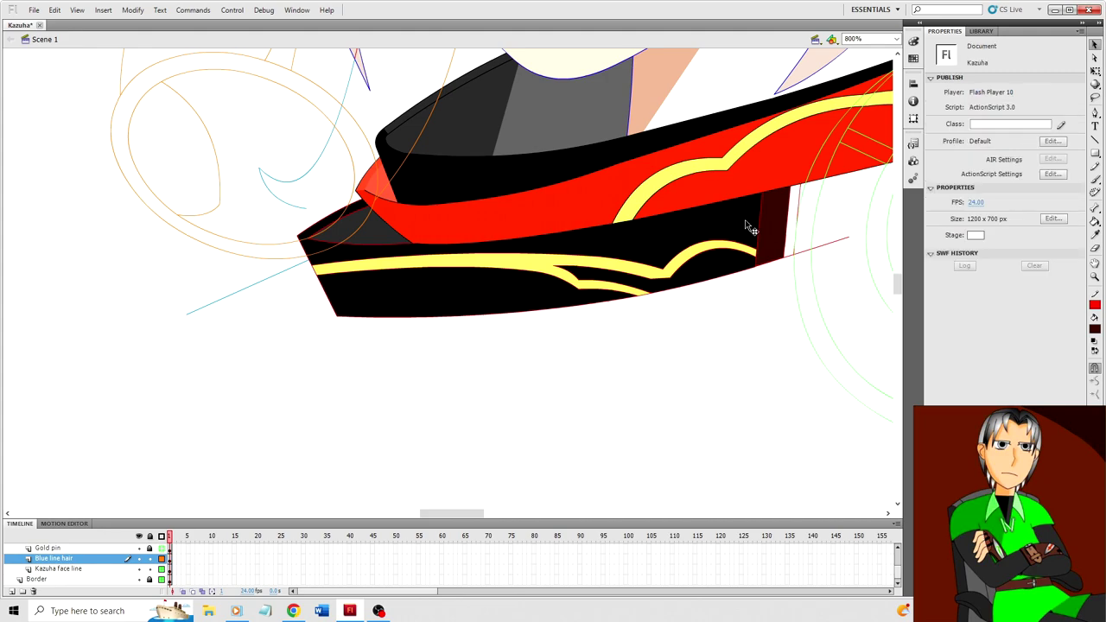
{"action": "key", "text": "k"}
{"action": "left_click", "coordinate": [788, 227]}
Step: Place another copy of the dark red strip's end line farther right, near the end of the extended bottom edge
{"action": "key", "text": "v"}
{"action": "left_click", "coordinate": [789, 249]}
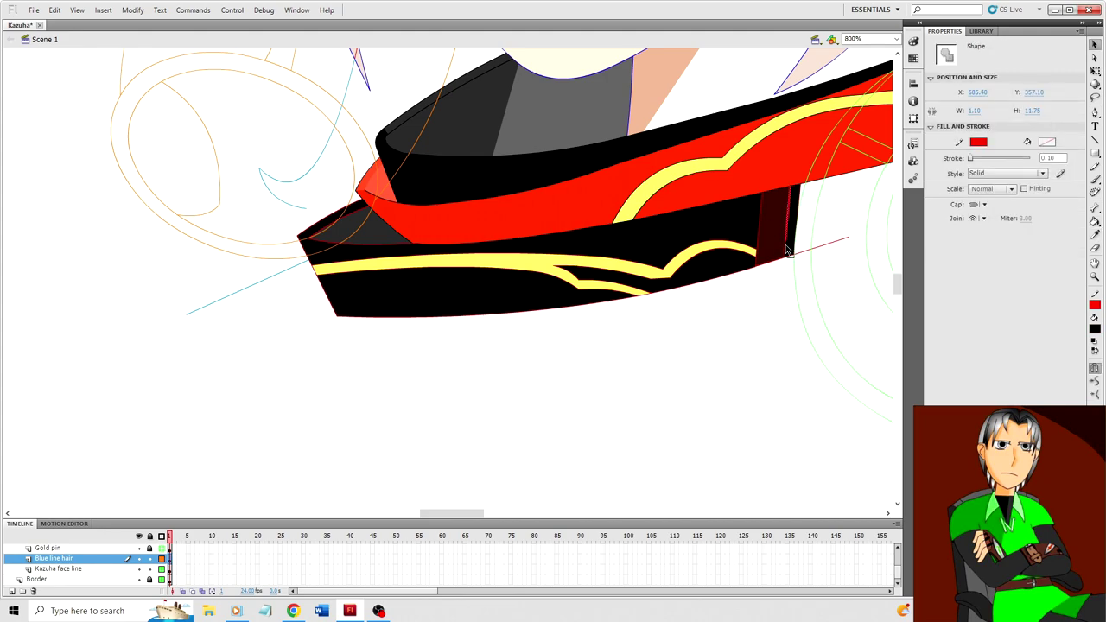
{"action": "key", "text": "Right"}
{"action": "key", "text": "Right"}
{"action": "key", "text": "Right"}
{"action": "key", "text": "Right"}
{"action": "key", "text": "Right"}
{"action": "left_click", "coordinate": [785, 278]}
Step: Sample the strip's dark red and fill the area between the narrow black band and the outermost end line
{"action": "key", "text": "i"}
{"action": "left_click", "coordinate": [775, 242]}
{"action": "key", "text": "v"}
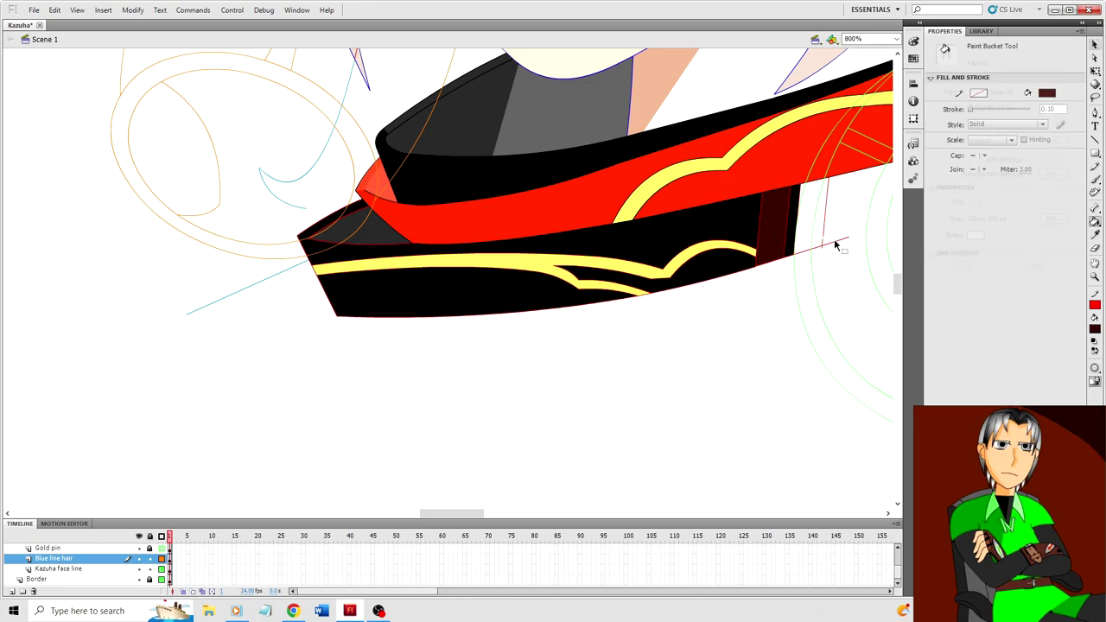
{"action": "key", "text": "k"}
{"action": "left_click", "coordinate": [803, 229]}
{"action": "key", "text": "v"}
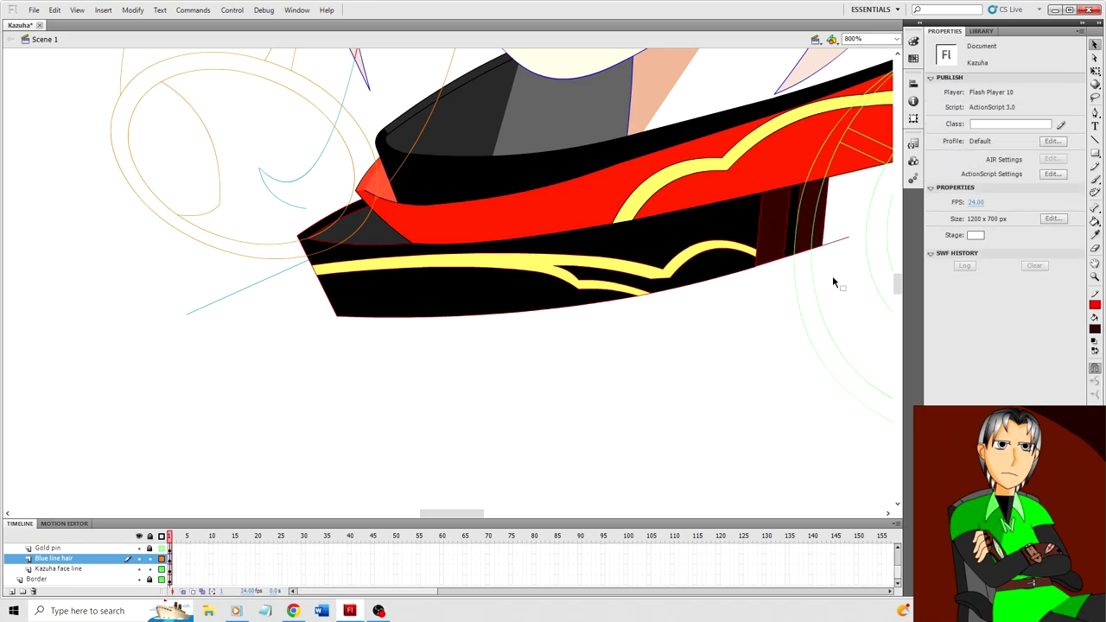
Step: Recolour the red outlines of the black layer beneath the collar to black
{"action": "double_click", "coordinate": [758, 235]}
{"action": "left_click", "coordinate": [982, 143]}
{"action": "left_click", "coordinate": [916, 172]}
{"action": "left_click", "coordinate": [773, 334]}
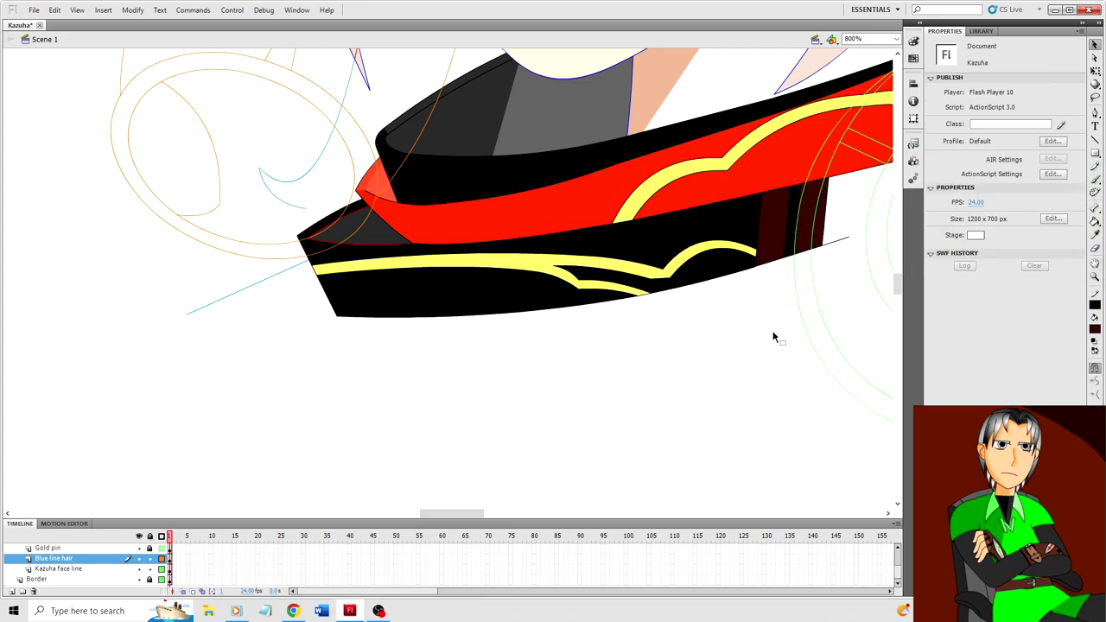
{"action": "key", "text": "ctrl+minus"}
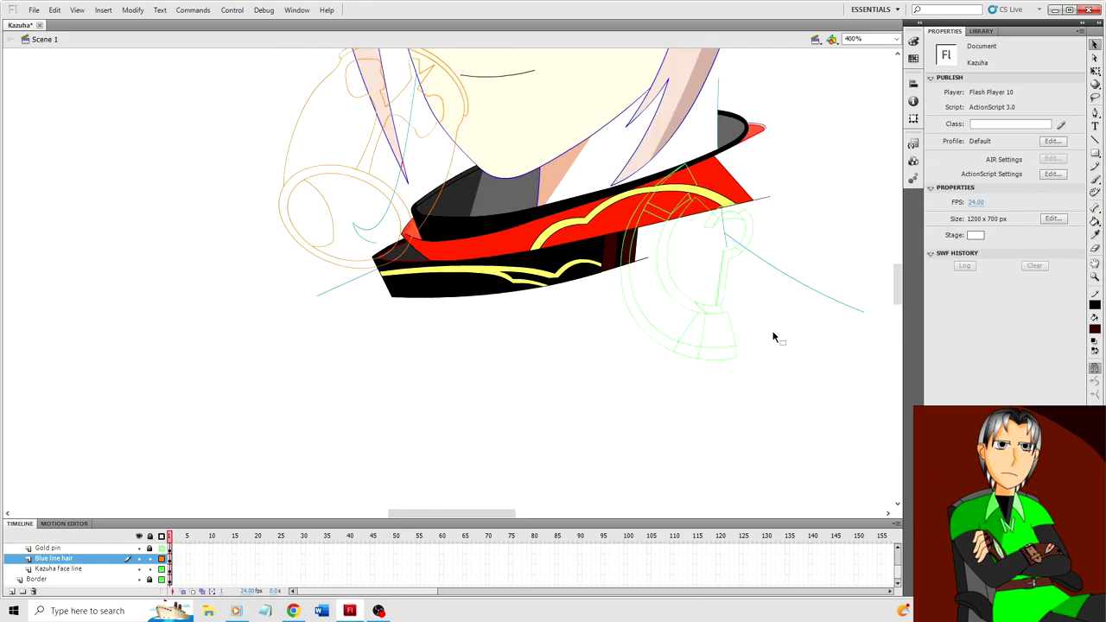
{"action": "scroll", "coordinate": [773, 337], "scroll_direction": "up", "scroll_amount": 4}
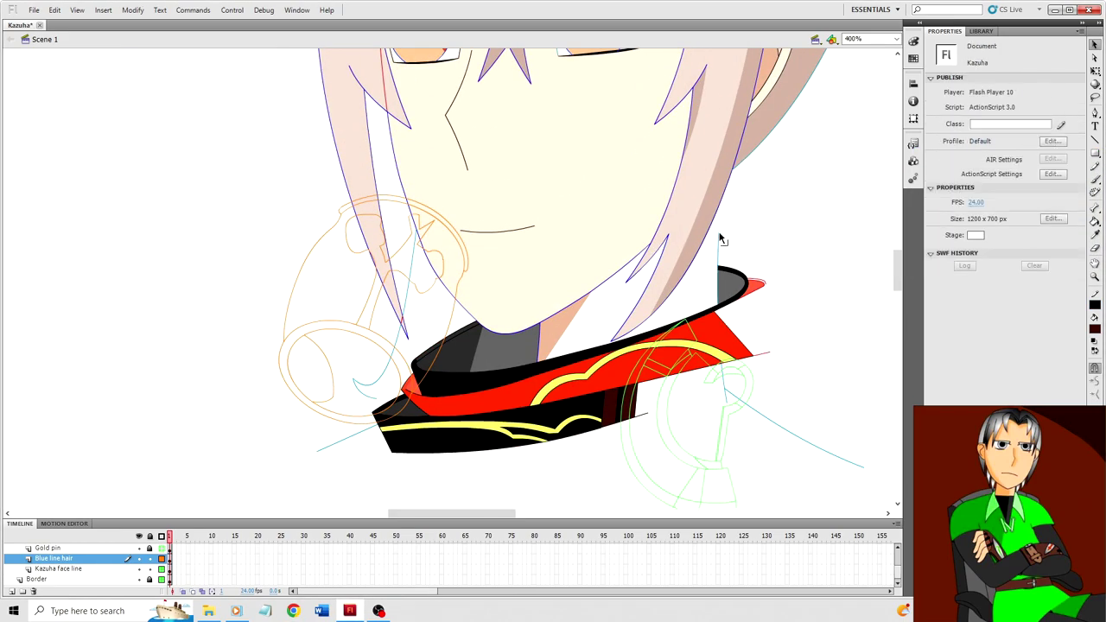
Step: Extend the neck's edge line upward from the collar to the hair and match it to the existing blue stroke
{"action": "key", "text": "n"}
{"action": "left_click_drag", "start_coordinate": [719, 233], "coordinate": [721, 204]}
{"action": "key", "text": "v"}
{"action": "left_click", "coordinate": [720, 221]}
{"action": "key", "text": "i"}
{"action": "left_click", "coordinate": [717, 247]}
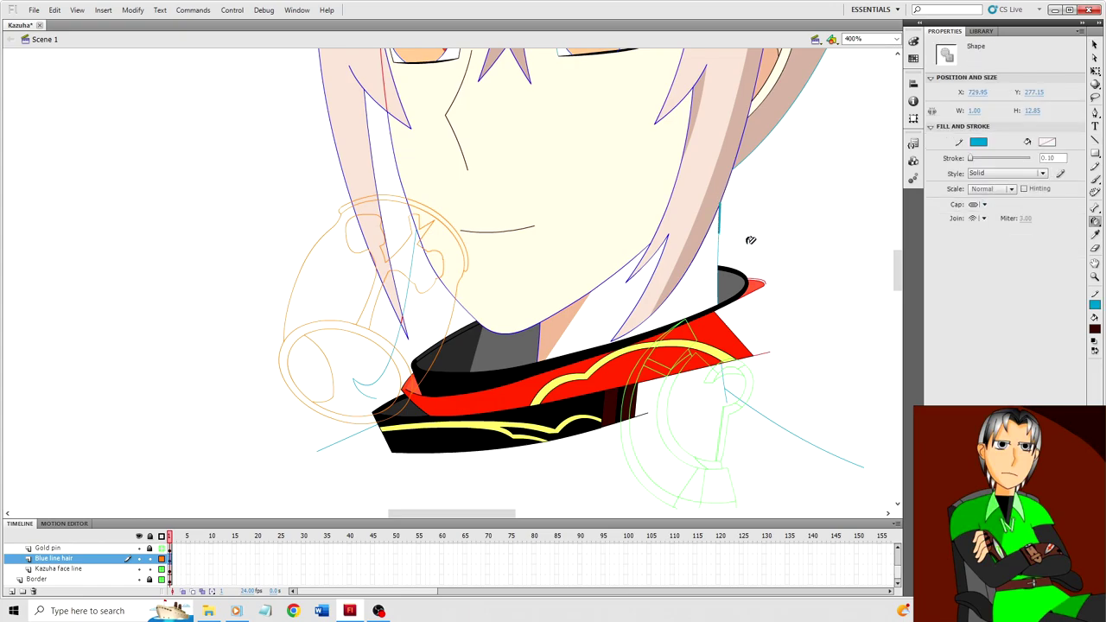
{"action": "key", "text": "v"}
{"action": "left_click", "coordinate": [749, 244]}
Step: Sample the face's pale skin colour and fill the unpainted neck area with it
{"action": "key", "text": "i"}
{"action": "left_click", "coordinate": [595, 264]}
{"action": "left_click", "coordinate": [599, 299]}
Step: Recolour the blue neck edge line and the violet outlines of the face, neck and hair to black
{"action": "key", "text": "v"}
{"action": "double_click", "coordinate": [719, 249]}
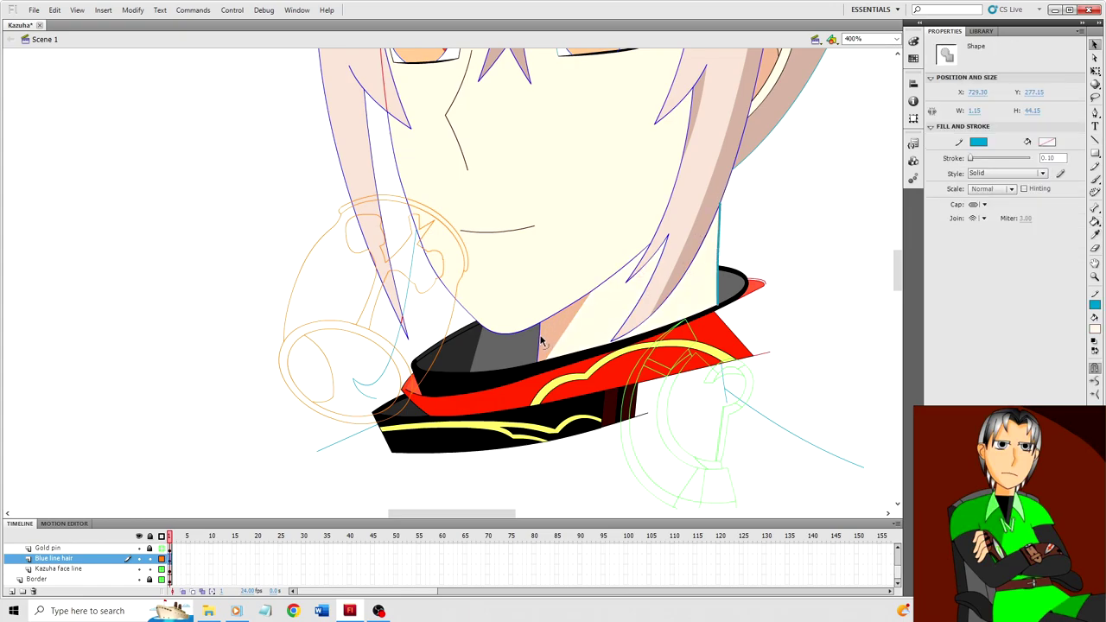
{"action": "double_click", "coordinate": [541, 337]}
{"action": "left_click", "coordinate": [974, 142]}
{"action": "left_click", "coordinate": [918, 173]}
{"action": "left_click", "coordinate": [820, 238]}
{"action": "scroll", "coordinate": [821, 239], "scroll_direction": "up", "scroll_amount": 9}
{"action": "scroll", "coordinate": [822, 239], "scroll_direction": "down", "scroll_amount": 14}
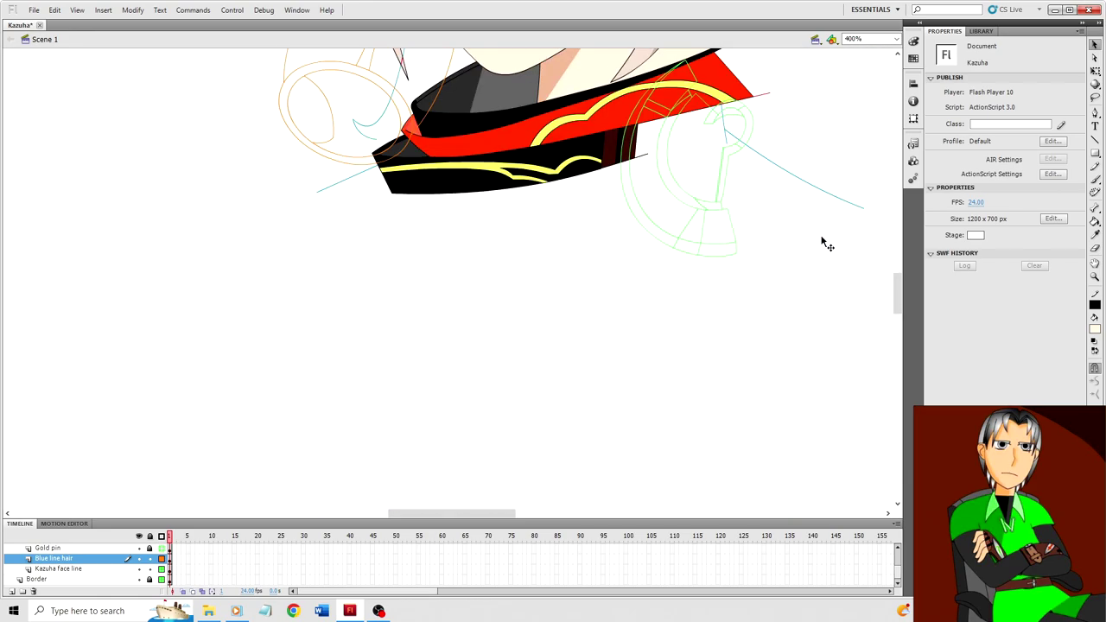
Step: Create a new layer named Hand and move it to the top of the Kazuha head folder
{"action": "scroll", "coordinate": [823, 240], "scroll_direction": "up", "scroll_amount": 3}
{"action": "left_click", "coordinate": [11, 592]}
{"action": "double_click", "coordinate": [41, 560]}
{"action": "type", "text": "Hand"}
{"action": "key", "text": "Return"}
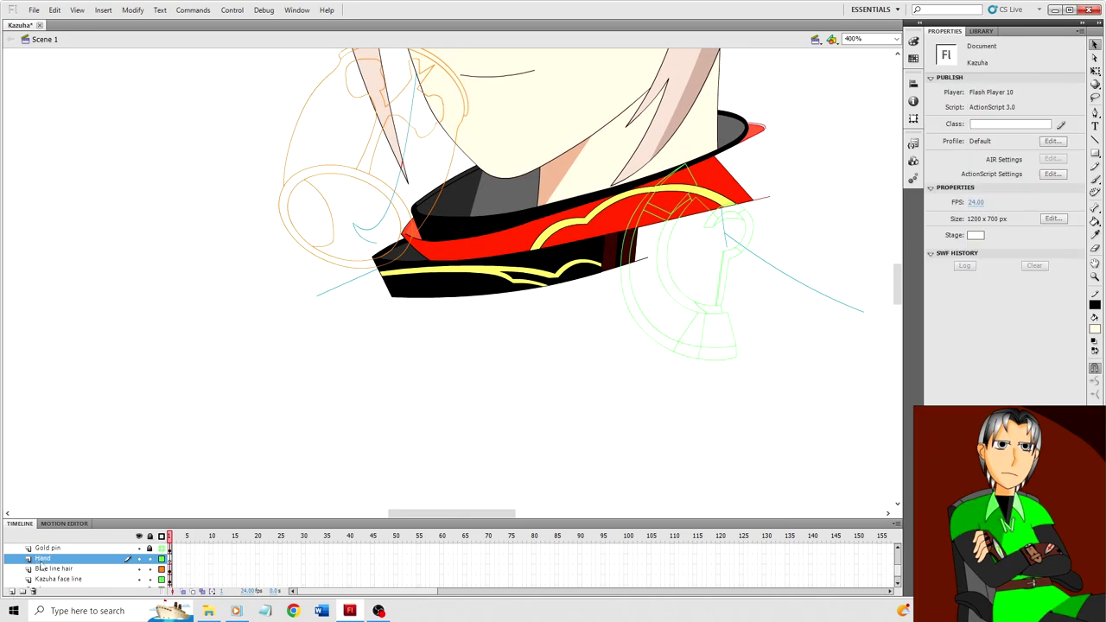
{"action": "mouse_move", "coordinate": [41, 562]}
{"action": "left_mouse_down"}
{"action": "mouse_move", "coordinate": [42, 544]}
{"action": "mouse_move", "coordinate": [48, 575]}
{"action": "left_mouse_up"}
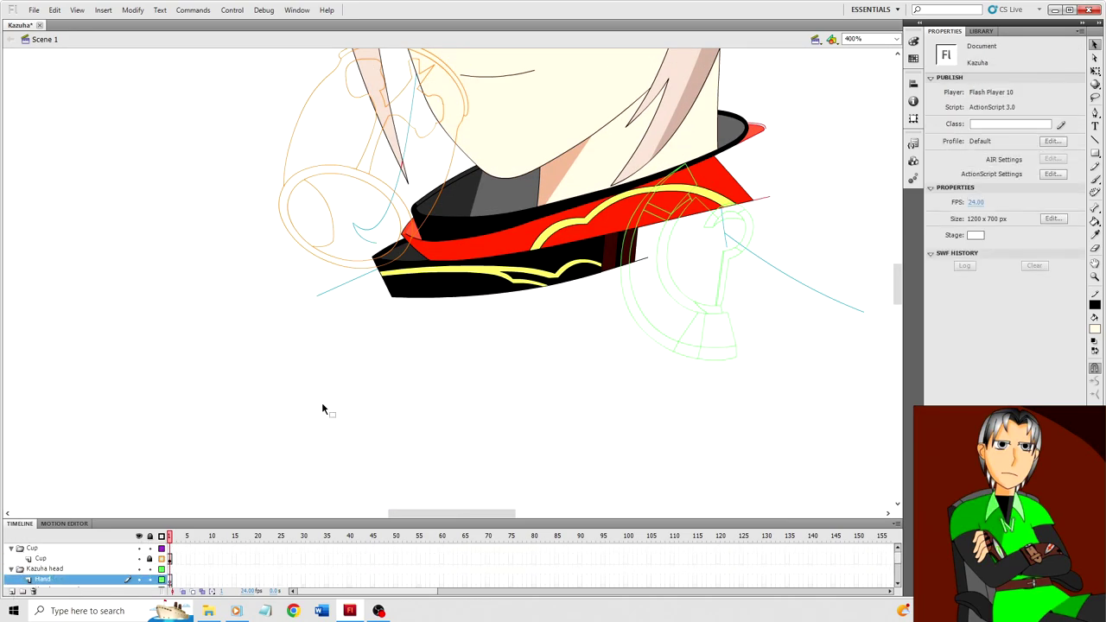
Step: Draw a short slanted line across the cup's upper part and lock the Blue line hair layer
{"action": "key", "text": "n"}
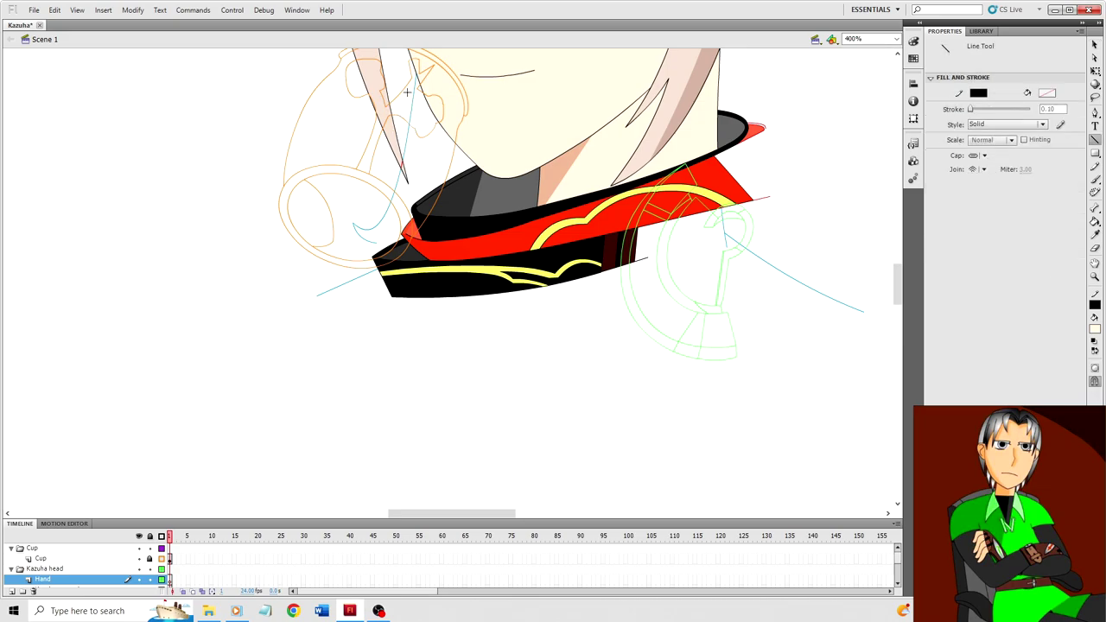
{"action": "key", "text": "p"}
{"action": "key", "text": "v"}
{"action": "left_click", "coordinate": [458, 117]}
{"action": "left_click", "coordinate": [149, 560]}
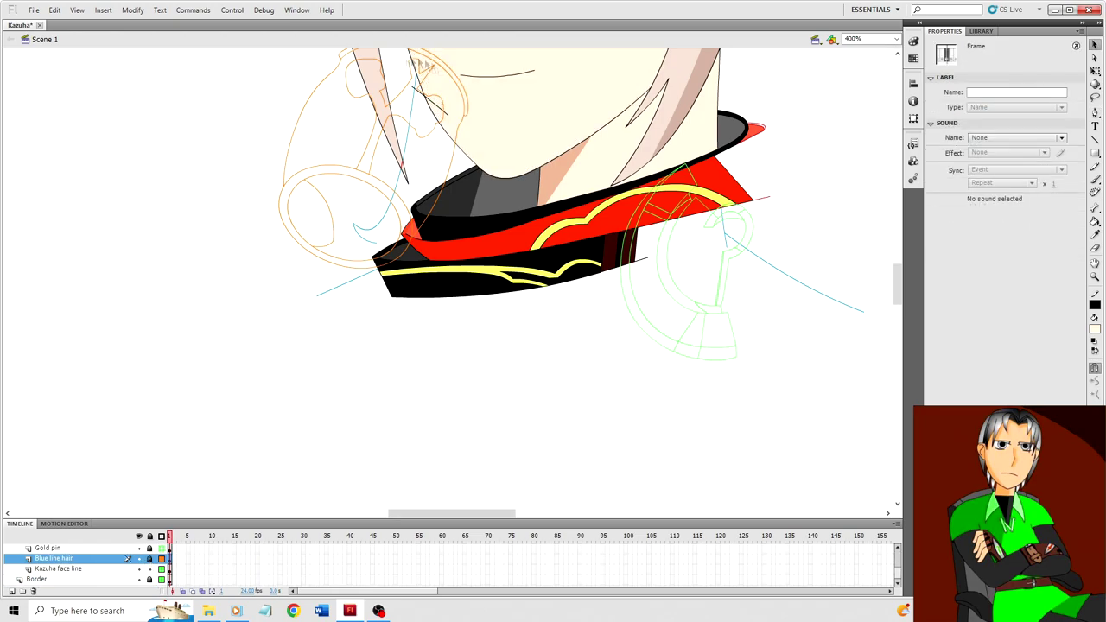
Step: Recolour the slanted line on the Hand layer bright green
{"action": "left_click", "coordinate": [441, 109]}
{"action": "left_click", "coordinate": [978, 141]}
{"action": "left_click", "coordinate": [923, 235]}
{"action": "key", "text": "ctrl+equal"}
{"action": "left_click", "coordinate": [138, 250]}
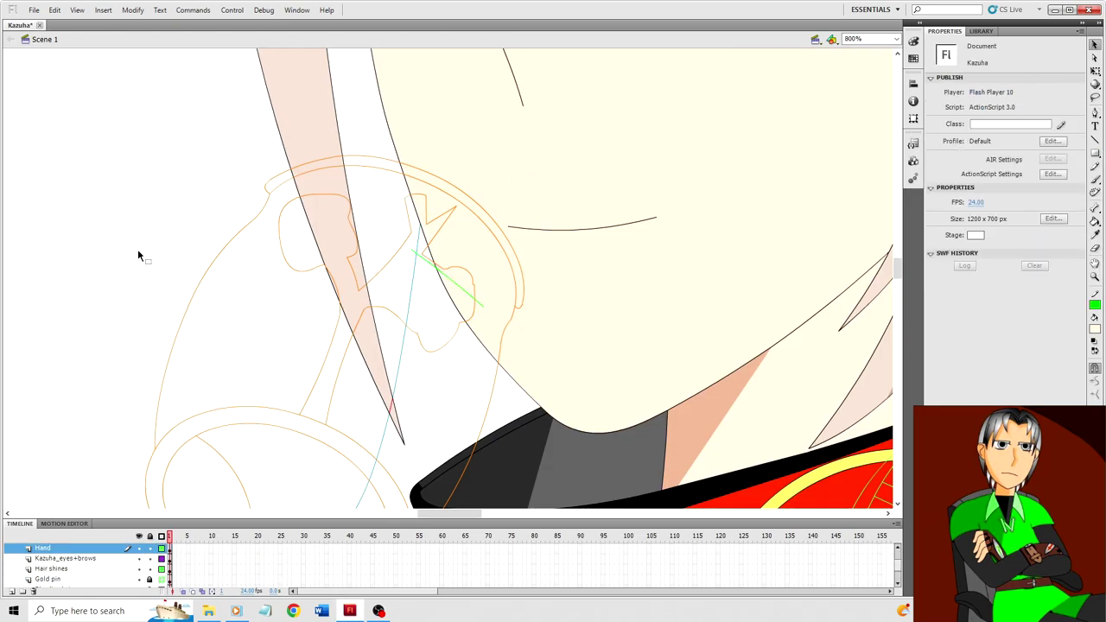
Step: Extend the green finger line with short segments at both ends, curving downward at the lower end
{"action": "scroll", "coordinate": [312, 251], "scroll_direction": "down", "scroll_amount": 1}
{"action": "scroll", "coordinate": [311, 249], "scroll_direction": "down", "scroll_amount": 1}
{"action": "key", "text": "n"}
{"action": "left_click_drag", "start_coordinate": [483, 203], "coordinate": [495, 230]}
{"action": "key", "text": "v"}
{"action": "mouse_move", "coordinate": [413, 151]}
{"action": "left_mouse_down"}
{"action": "mouse_move", "coordinate": [388, 144]}
{"action": "mouse_move", "coordinate": [400, 143]}
{"action": "left_mouse_up"}
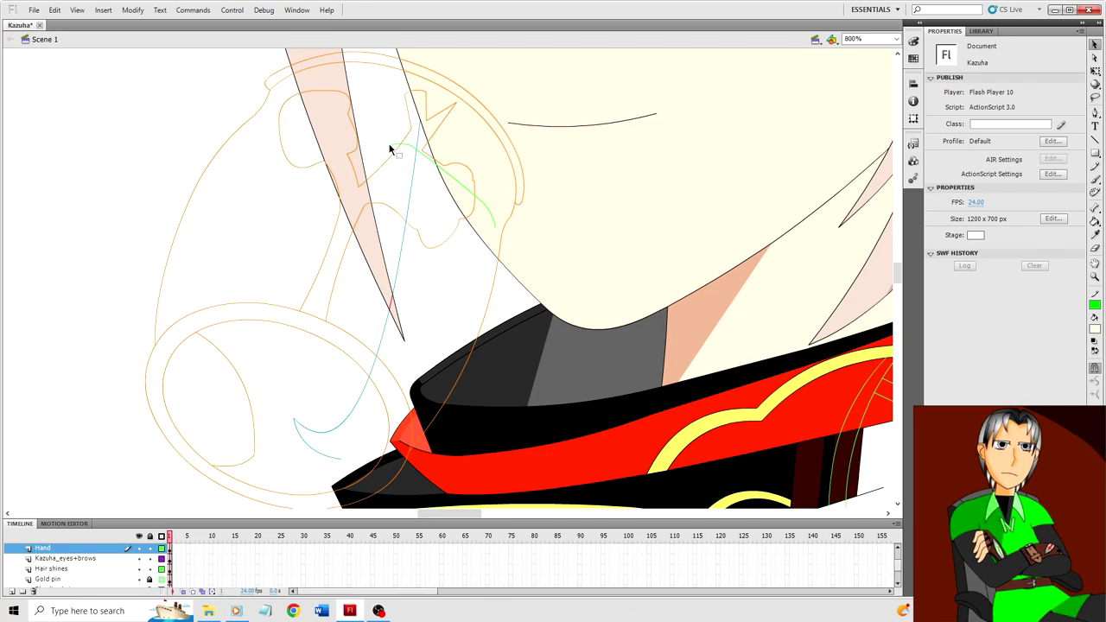
Step: Round the fingertip with short curved segments and continue them into the start of the finger's lower edge
{"action": "mouse_move", "coordinate": [386, 147]}
{"action": "left_mouse_down"}
{"action": "mouse_move", "coordinate": [375, 168]}
{"action": "mouse_move", "coordinate": [375, 157]}
{"action": "left_mouse_up"}
{"action": "left_click", "coordinate": [377, 172]}
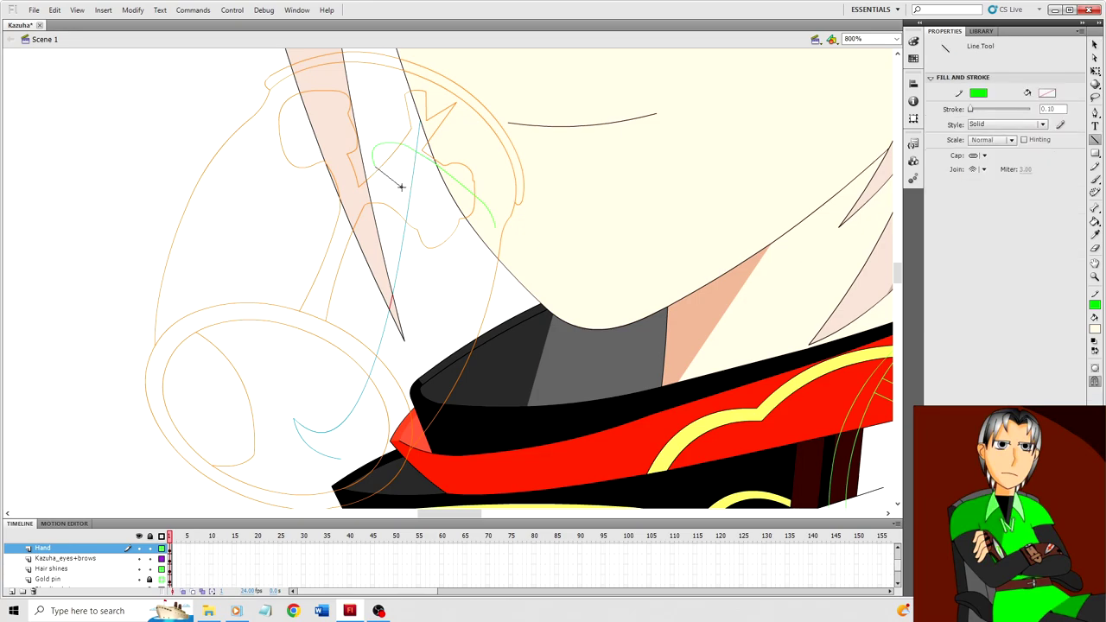
{"action": "left_click", "coordinate": [395, 185]}
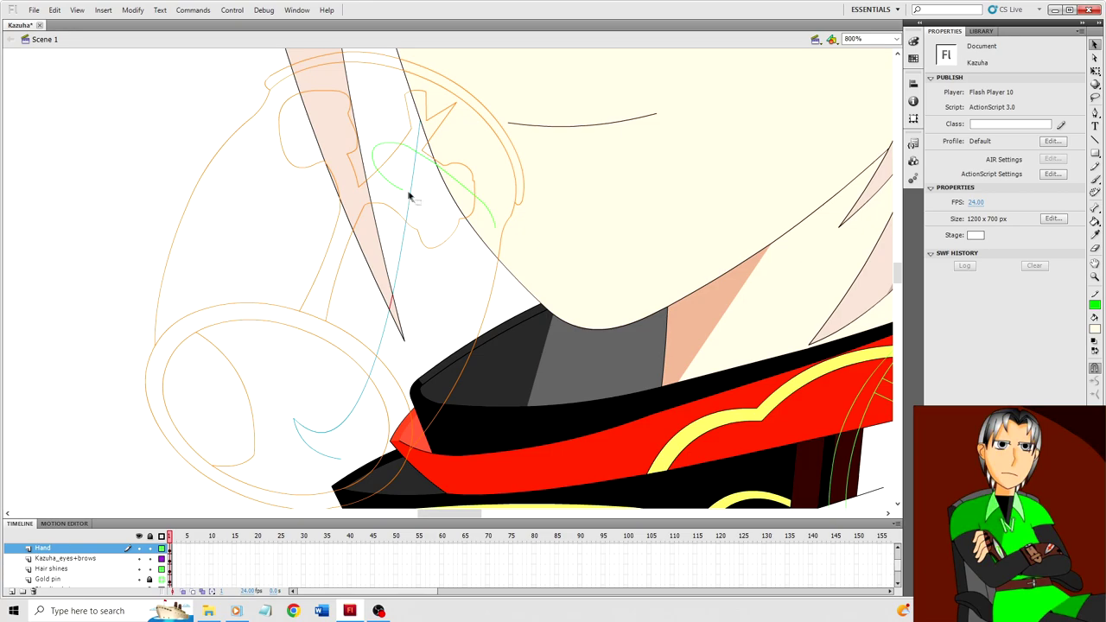
{"action": "key", "text": "n"}
{"action": "left_click_drag", "start_coordinate": [402, 190], "coordinate": [438, 207]}
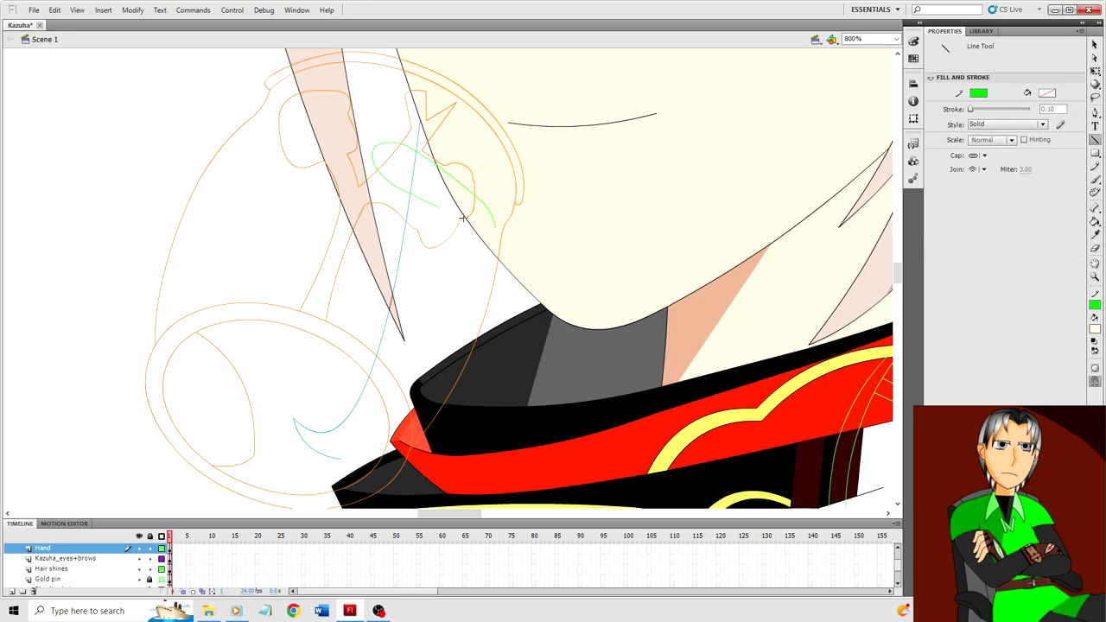
Step: Rescale the segment of the finger's upper edge that crosses the face outline and adjust its curve
{"action": "key", "text": "v"}
{"action": "left_click", "coordinate": [473, 191]}
{"action": "key", "text": "q"}
{"action": "left_click_drag", "start_coordinate": [460, 205], "coordinate": [461, 192]}
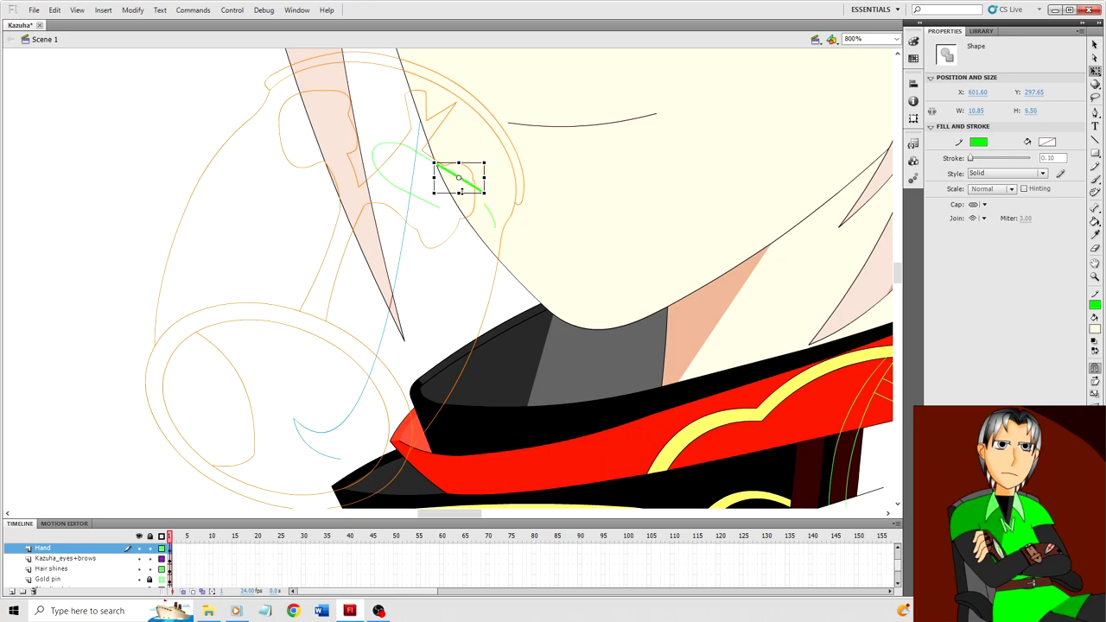
{"action": "left_click", "coordinate": [477, 195]}
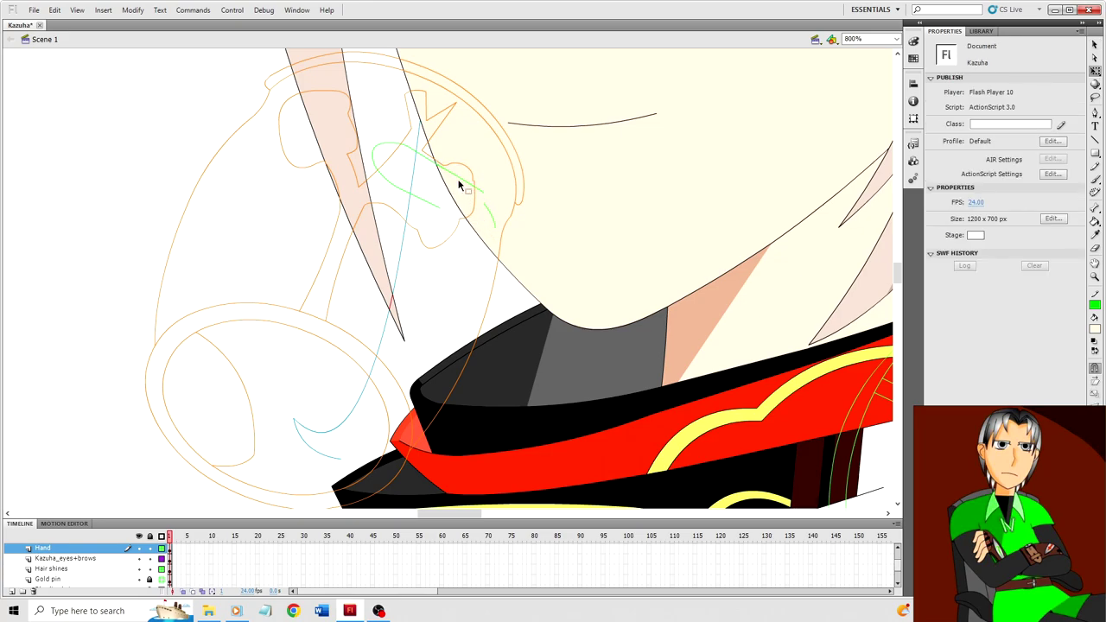
{"action": "left_click_drag", "start_coordinate": [459, 181], "coordinate": [462, 178]}
Step: Nudge the upper edge's end segment up to meet its neighbour and draw a slanted line toward the cup's rim
{"action": "left_click", "coordinate": [488, 212]}
{"action": "key", "text": "Up"}
{"action": "key", "text": "Up"}
{"action": "left_click", "coordinate": [407, 300]}
{"action": "left_click", "coordinate": [493, 208]}
{"action": "key", "text": "Up"}
{"action": "left_click", "coordinate": [484, 274]}
{"action": "left_click_drag", "start_coordinate": [495, 217], "coordinate": [502, 222]}
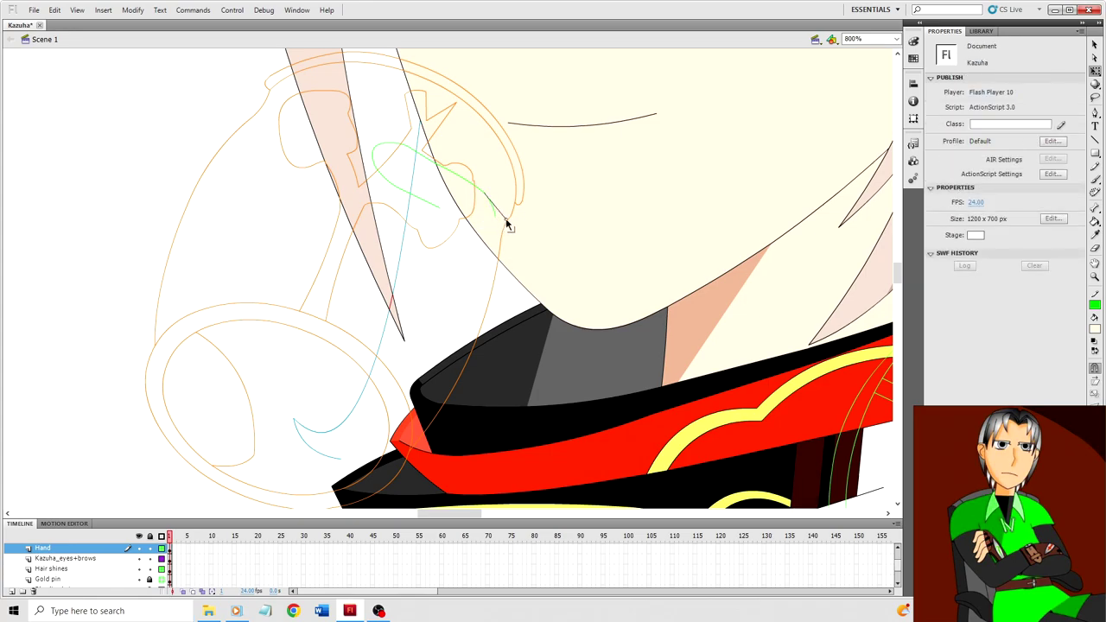
{"action": "left_click", "coordinate": [454, 178]}
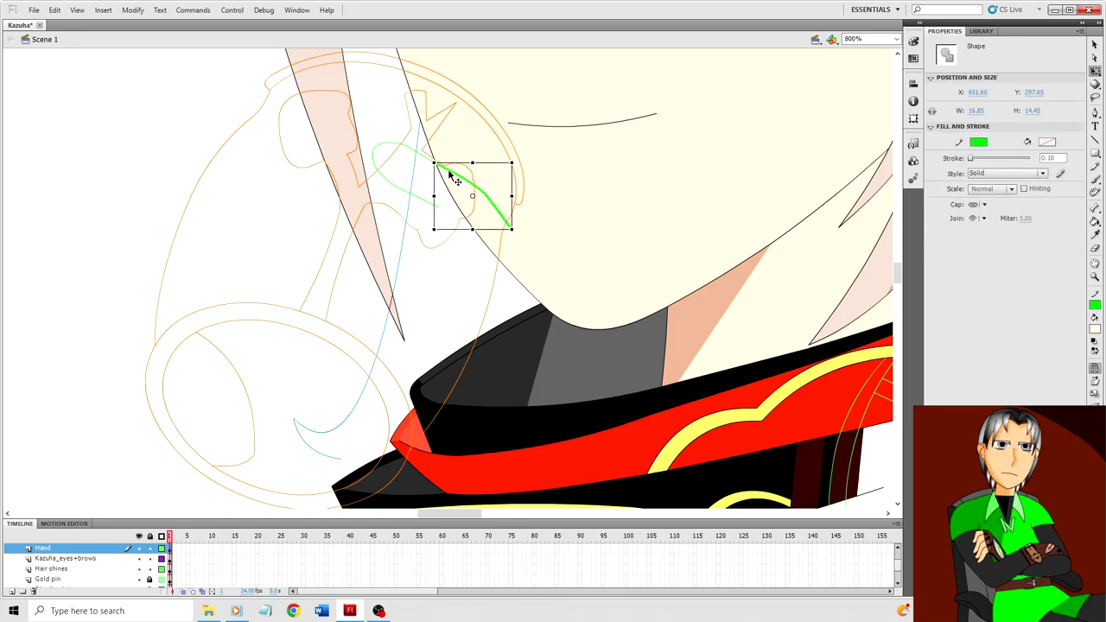
{"action": "left_click", "coordinate": [553, 210]}
Step: Reshape the far end of the finger's upper edge into a steeper slanted line ending at the cup's outline
{"action": "left_click", "coordinate": [488, 202]}
{"action": "left_click_drag", "start_coordinate": [512, 196], "coordinate": [503, 194]}
{"action": "left_click_drag", "start_coordinate": [467, 229], "coordinate": [494, 190]}
{"action": "left_click", "coordinate": [516, 218]}
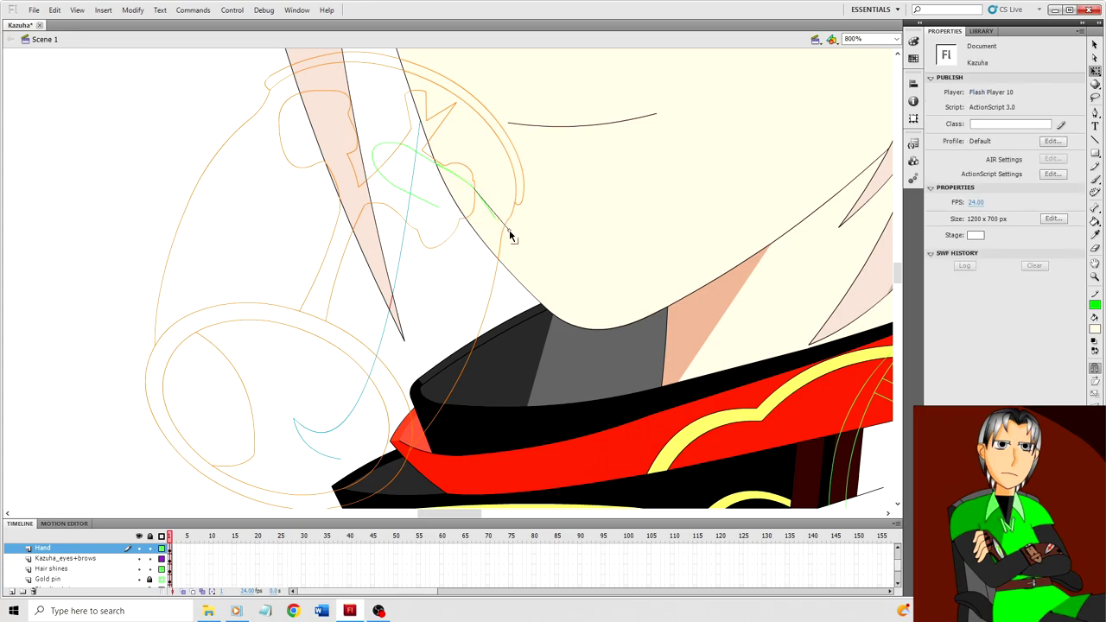
{"action": "left_click_drag", "start_coordinate": [509, 230], "coordinate": [509, 231]}
Step: Continue the finger's lower edge with a slanted line and a steeper one down toward the collar
{"action": "key", "text": "n"}
{"action": "mouse_move", "coordinate": [439, 208]}
{"action": "left_mouse_down"}
{"action": "mouse_move", "coordinate": [488, 262]}
{"action": "mouse_move", "coordinate": [500, 330]}
{"action": "left_mouse_up"}
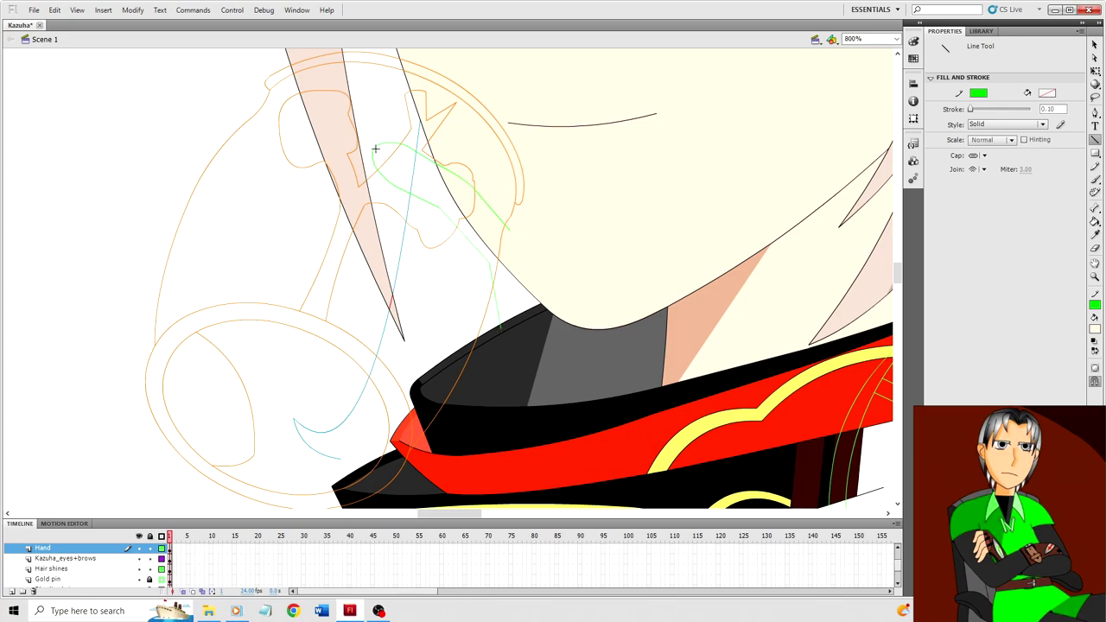
{"action": "key", "text": "v"}
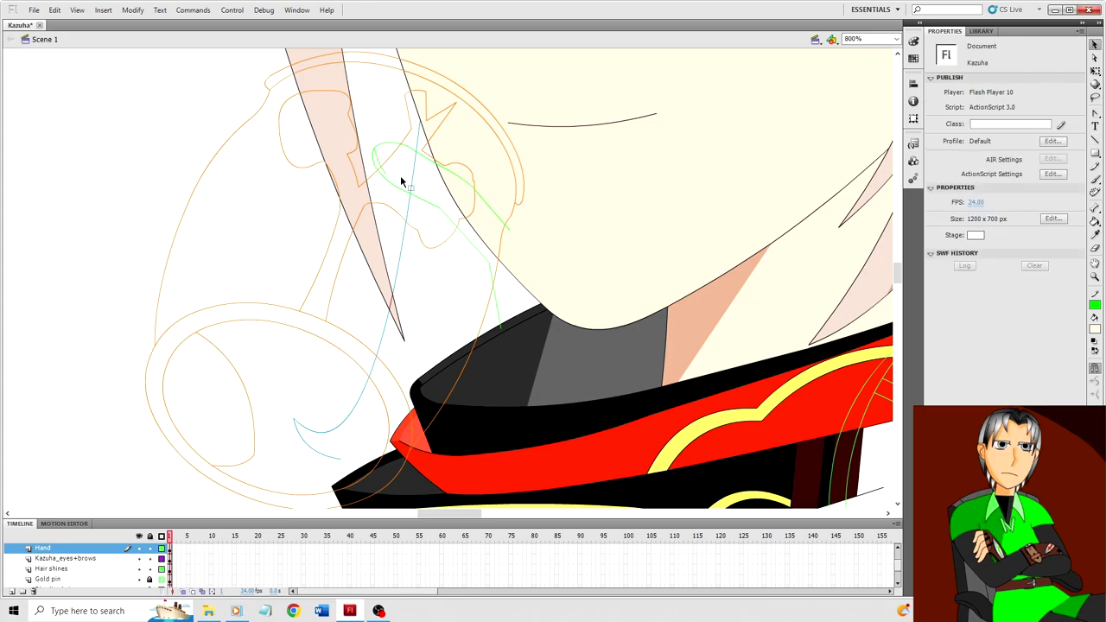
{"action": "left_click", "coordinate": [385, 167]}
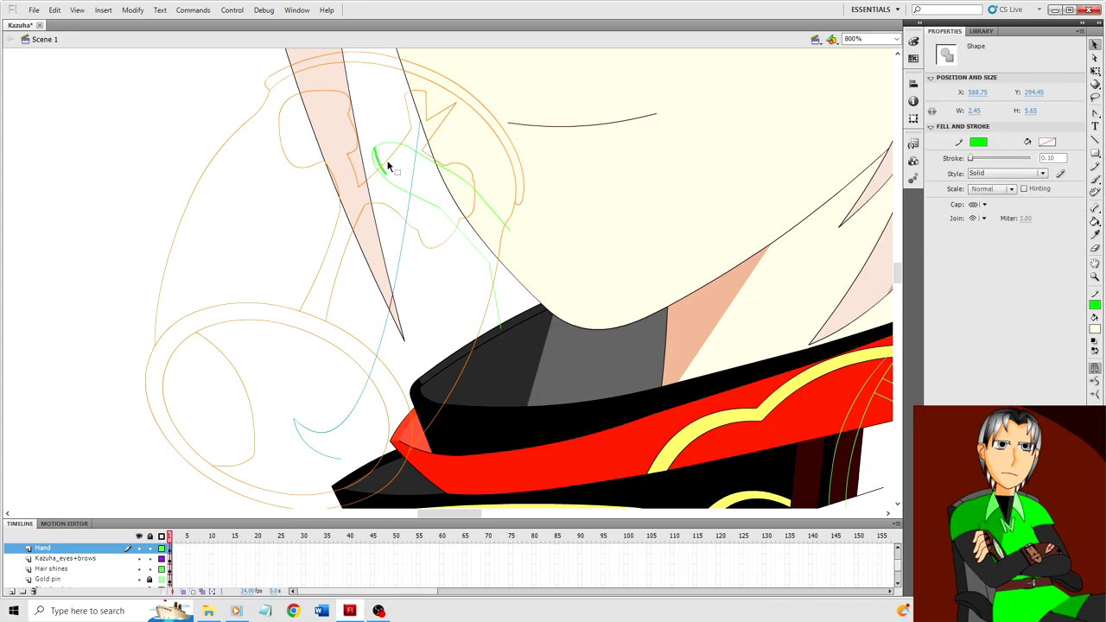
{"action": "key", "text": "Delete"}
Step: Draw the fingernail outline inside the fingertip, curving from the tip to a low point and up to the upper edge
{"action": "key", "text": "n"}
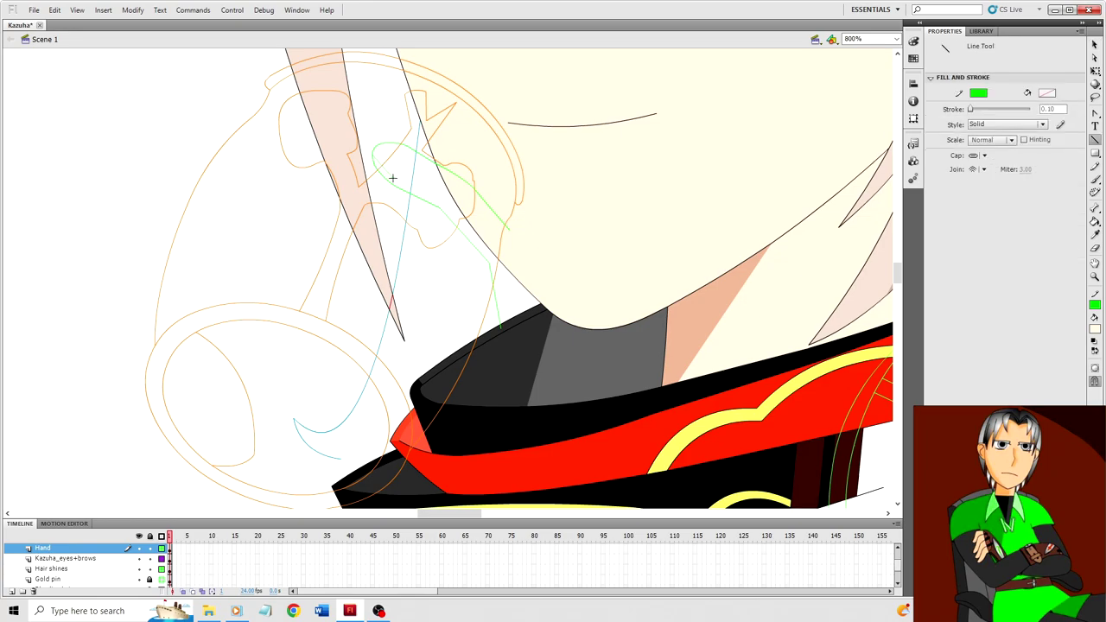
{"action": "key", "text": "v"}
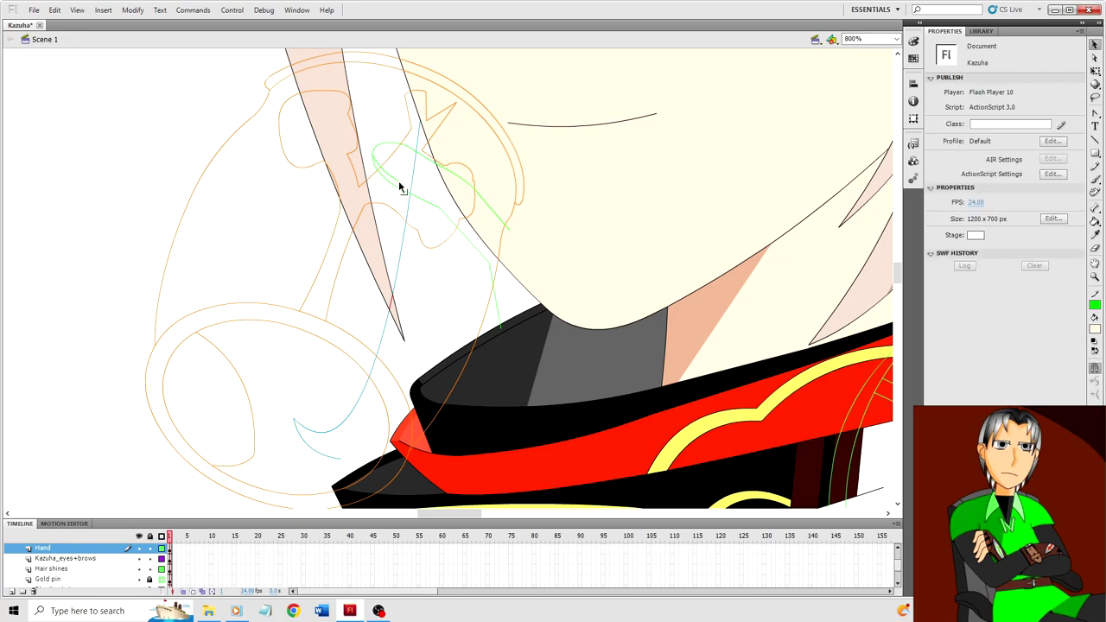
{"action": "key", "text": "n"}
{"action": "key", "text": "v"}
{"action": "key", "text": "ctrl+="}
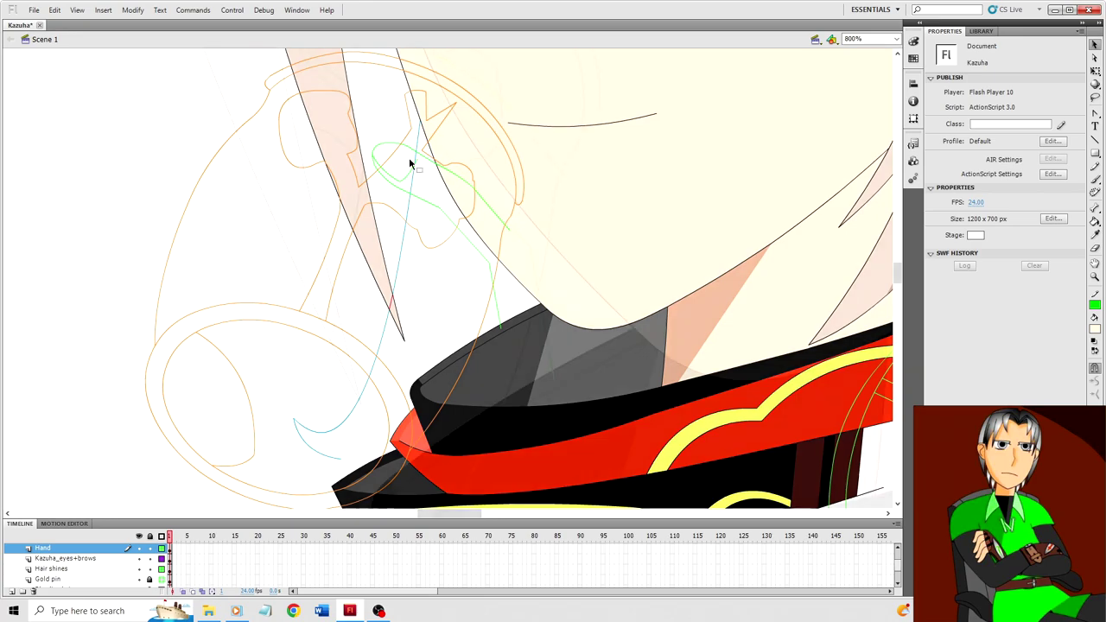
{"action": "key", "text": "n"}
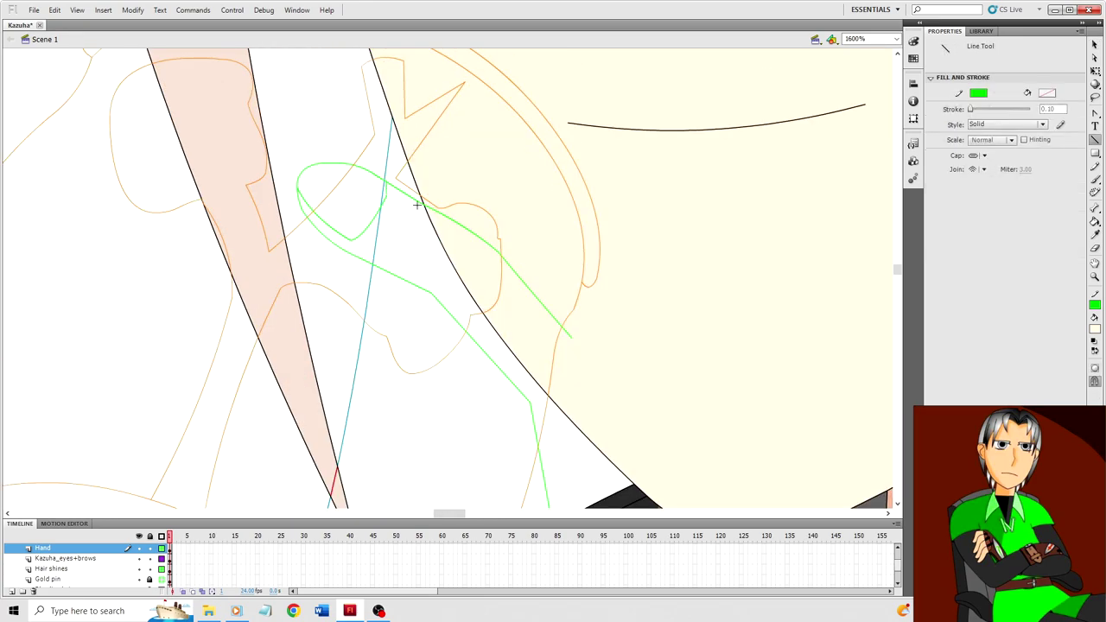
{"action": "key", "text": "v"}
{"action": "scroll", "coordinate": [401, 233], "scroll_direction": "down", "scroll_amount": 2}
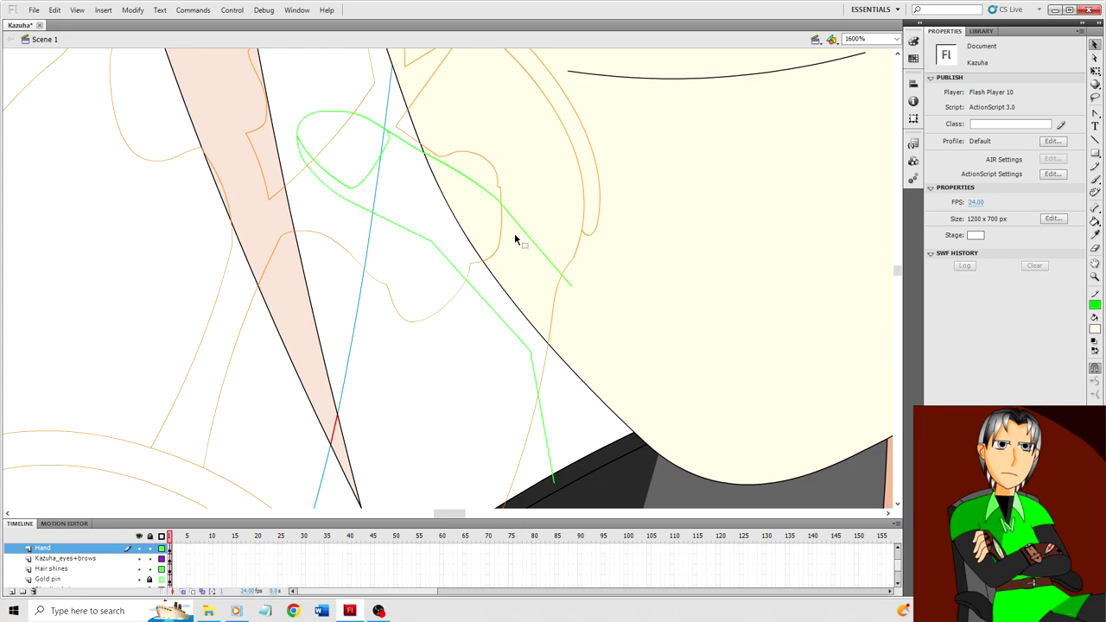
Step: Duplicate the fingernail outline and place the copy below and to the left of the first nail as the second fingertip
{"action": "key", "text": "ctrl+minus"}
{"action": "key", "text": "ctrl+minus"}
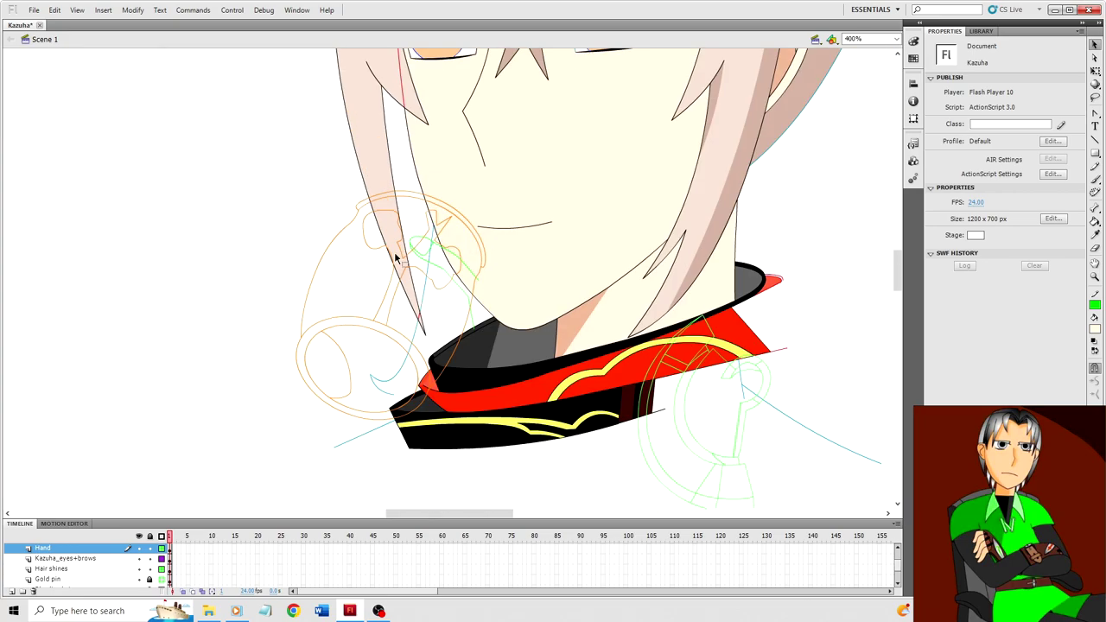
{"action": "left_click", "coordinate": [419, 242]}
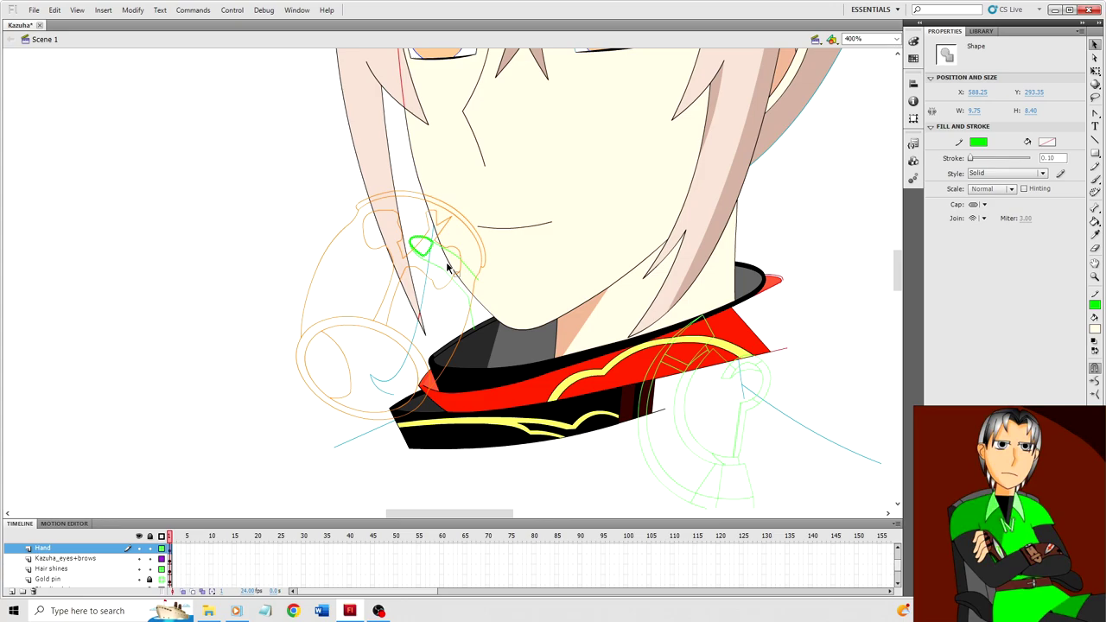
{"action": "key", "text": "ctrl+equal"}
{"action": "key", "text": "ctrl+equal"}
{"action": "scroll", "coordinate": [511, 285], "scroll_direction": "down", "scroll_amount": 3}
{"action": "key", "text": "Down"}
{"action": "key", "text": "Down"}
{"action": "key", "text": "Down"}
{"action": "key", "text": "Down"}
{"action": "key", "text": "Down"}
{"action": "key", "text": "Down"}
{"action": "key", "text": "Down"}
{"action": "key", "text": "Left"}
{"action": "key", "text": "Left"}
{"action": "key", "text": "Left"}
{"action": "key", "text": "Left"}
{"action": "key", "text": "Left"}
{"action": "key", "text": "Left"}
{"action": "key", "text": "Left"}
{"action": "key", "text": "Left"}
{"action": "key", "text": "Left"}
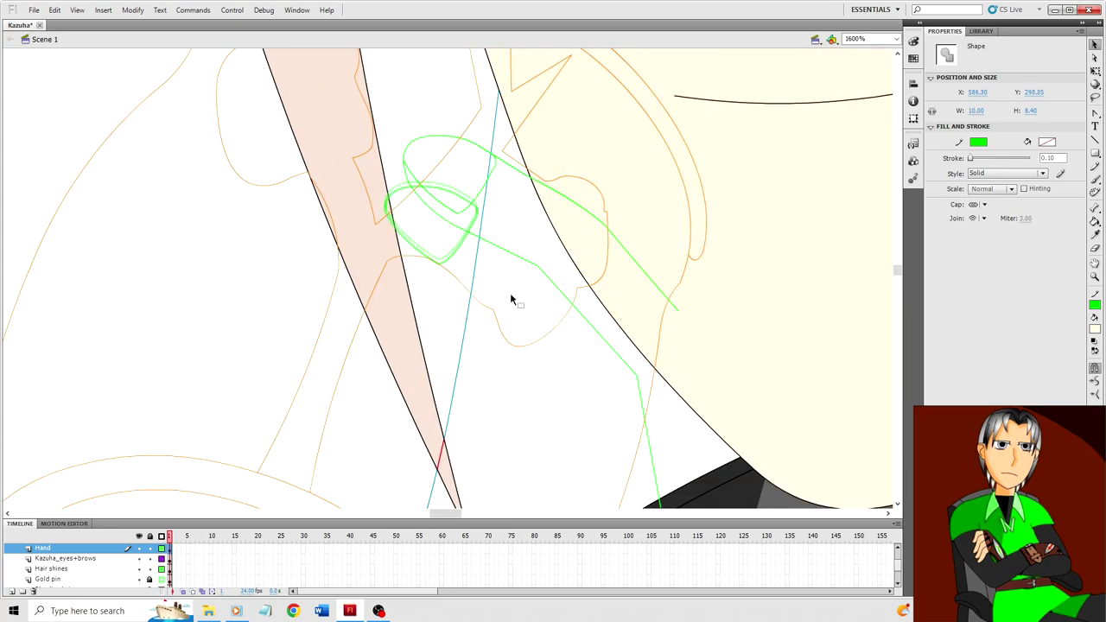
{"action": "left_click", "coordinate": [512, 299]}
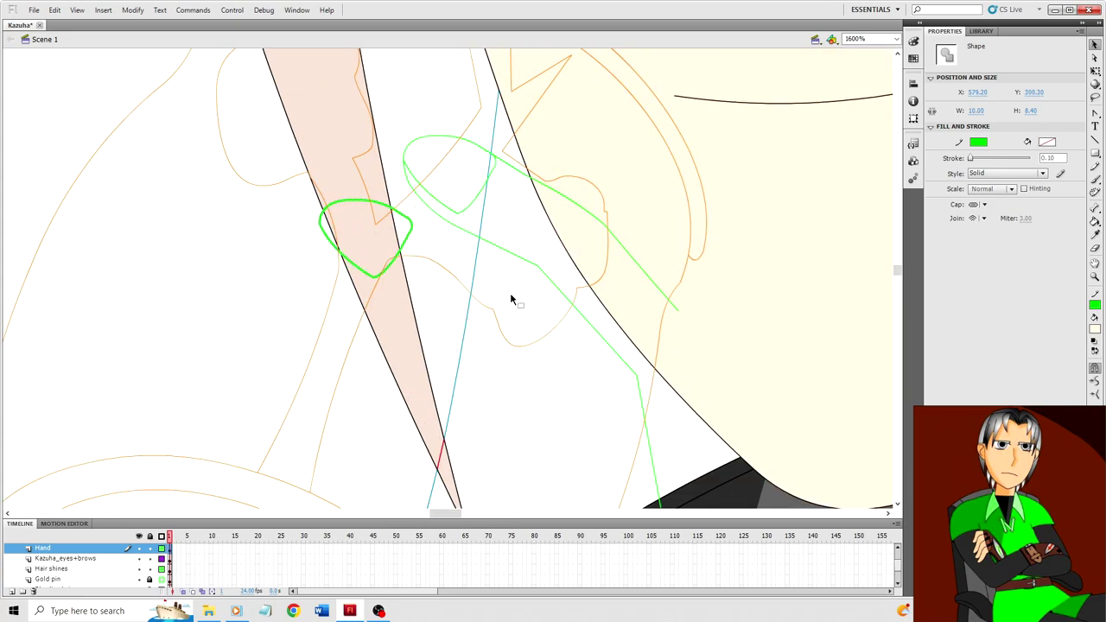
Step: Draw the second finger's upper edge from its nail as two joined segments with a gentle curve, and save the file
{"action": "key", "text": "n"}
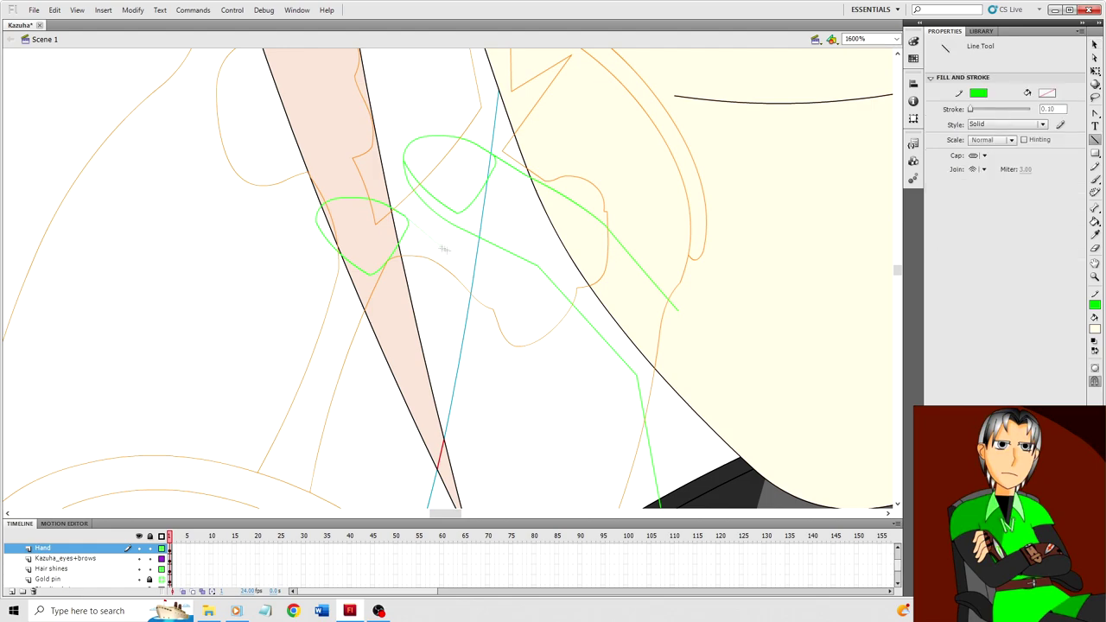
{"action": "left_click_drag", "start_coordinate": [471, 256], "coordinate": [473, 256]}
{"action": "key", "text": "v"}
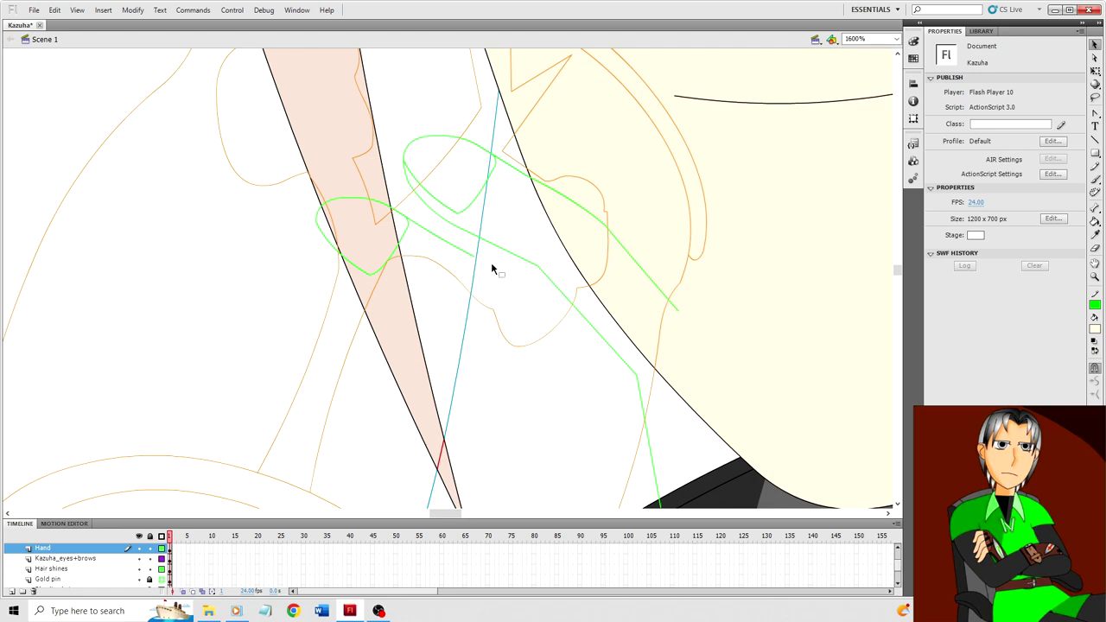
{"action": "key", "text": "ctrl+s"}
{"action": "key", "text": "n"}
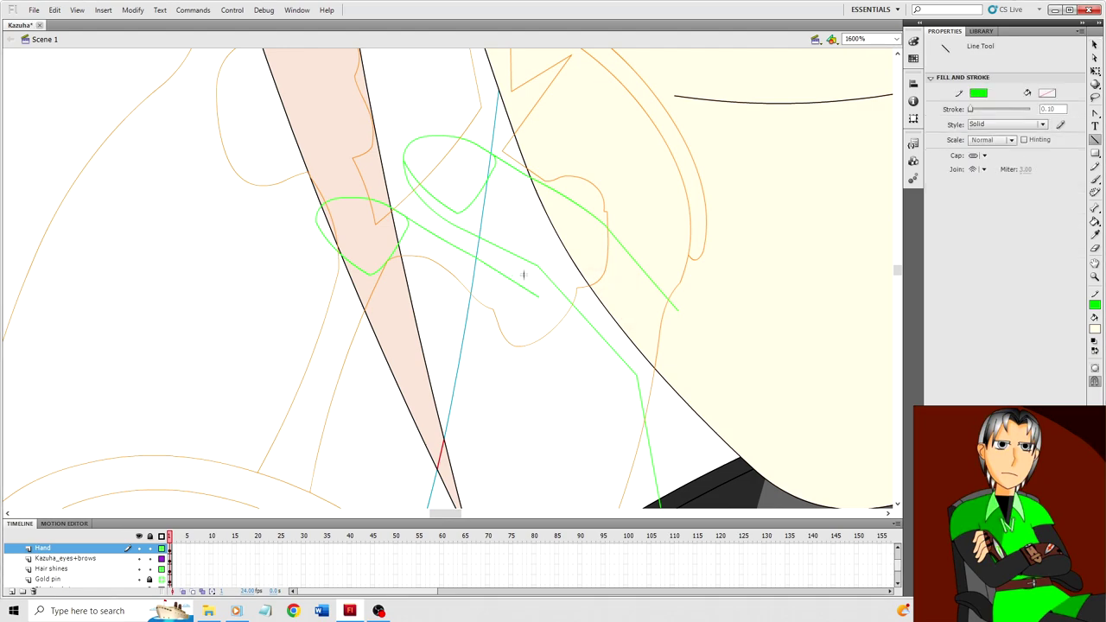
{"action": "left_click_drag", "start_coordinate": [537, 295], "coordinate": [477, 257]}
{"action": "key", "text": "v"}
{"action": "scroll", "coordinate": [553, 322], "scroll_direction": "down", "scroll_amount": 3}
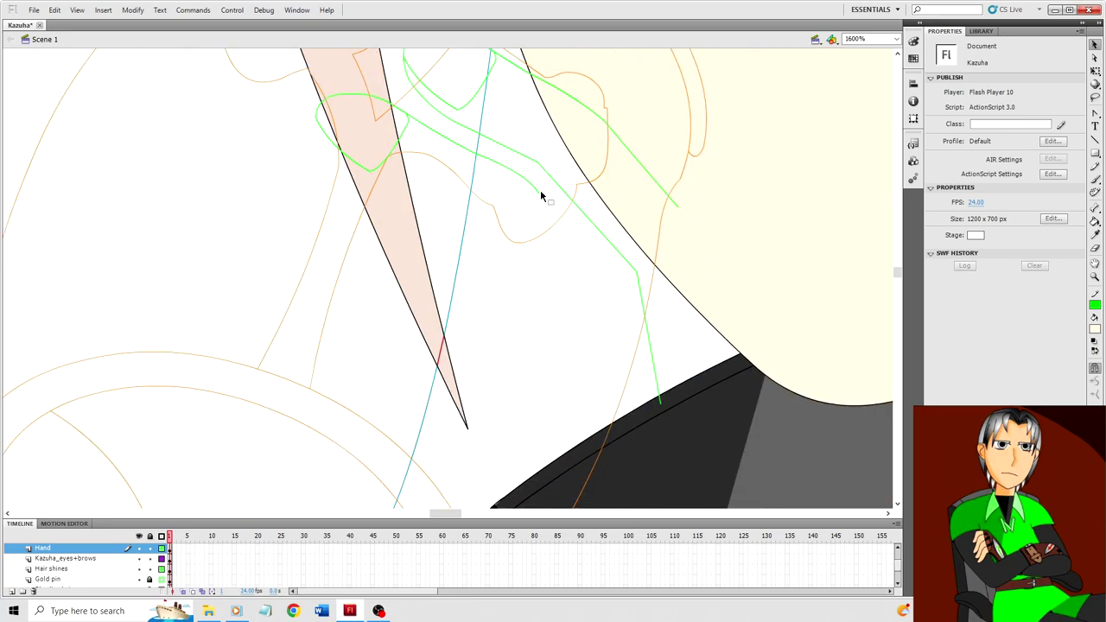
Step: Extend the second finger's upper edge with a steeper slanted line running alongside the first finger's lower edge
{"action": "key", "text": "n"}
{"action": "left_click_drag", "start_coordinate": [537, 191], "coordinate": [578, 248]}
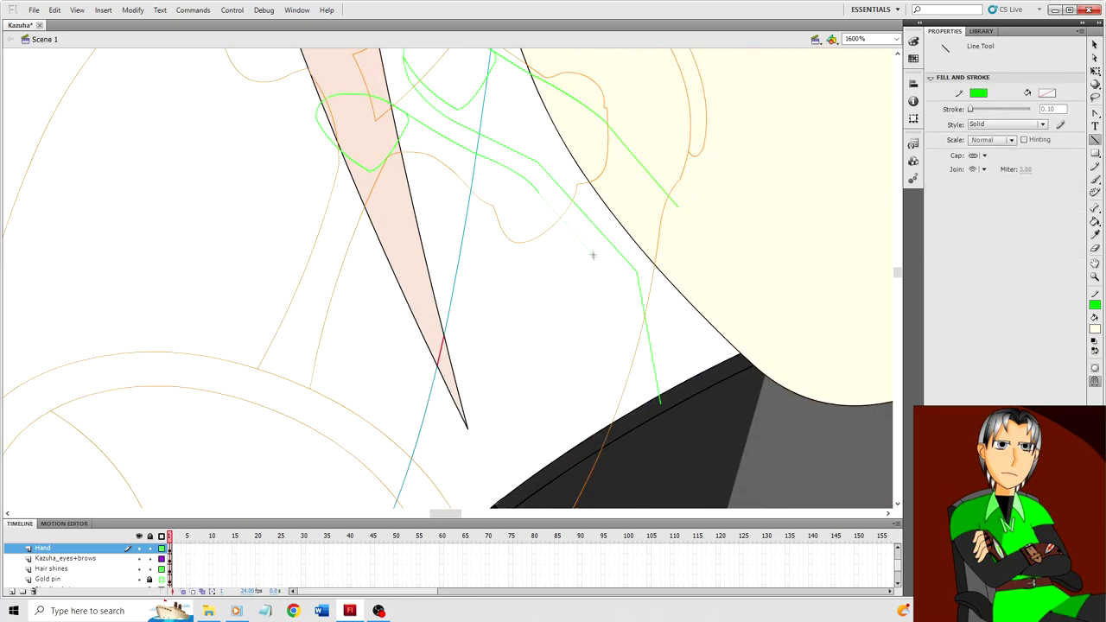
{"action": "left_click_drag", "start_coordinate": [604, 281], "coordinate": [605, 281]}
{"action": "scroll", "coordinate": [409, 201], "scroll_direction": "up", "scroll_amount": 2}
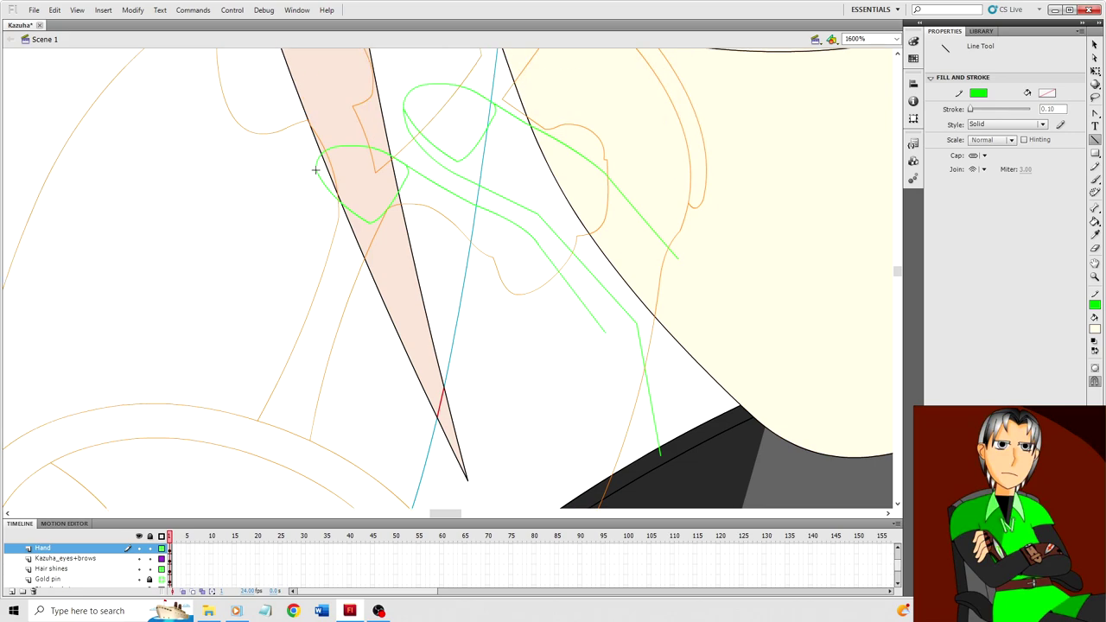
Step: Draw the second fingertip's underside as a curve around the nail continued by a short slanted line, and save the file
{"action": "key", "text": "v"}
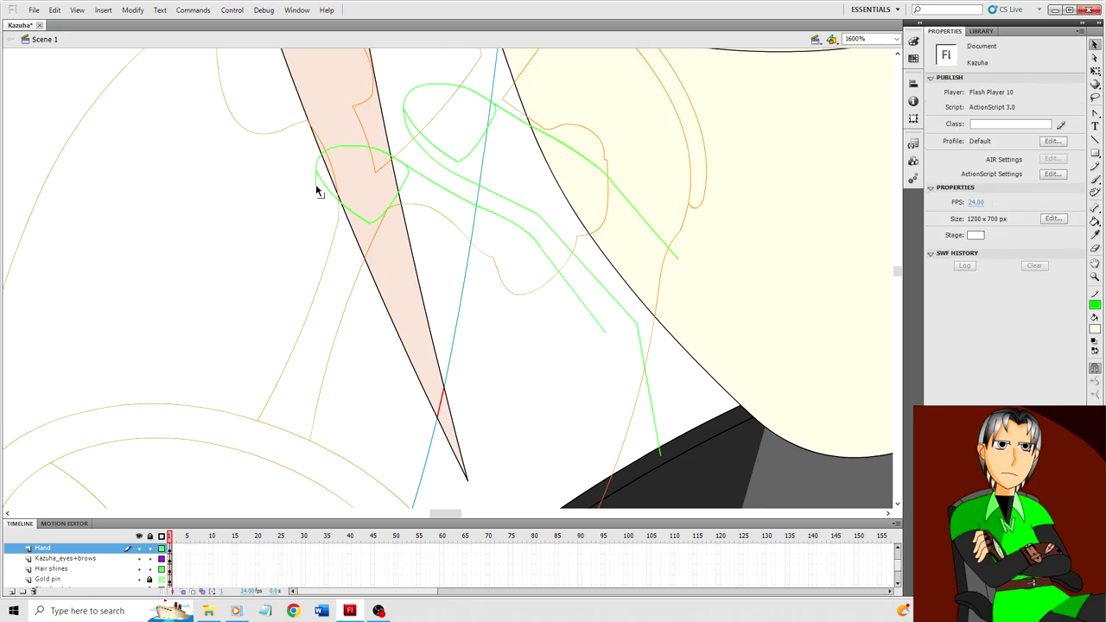
{"action": "left_click_drag", "start_coordinate": [316, 184], "coordinate": [318, 201]}
{"action": "key", "text": "n"}
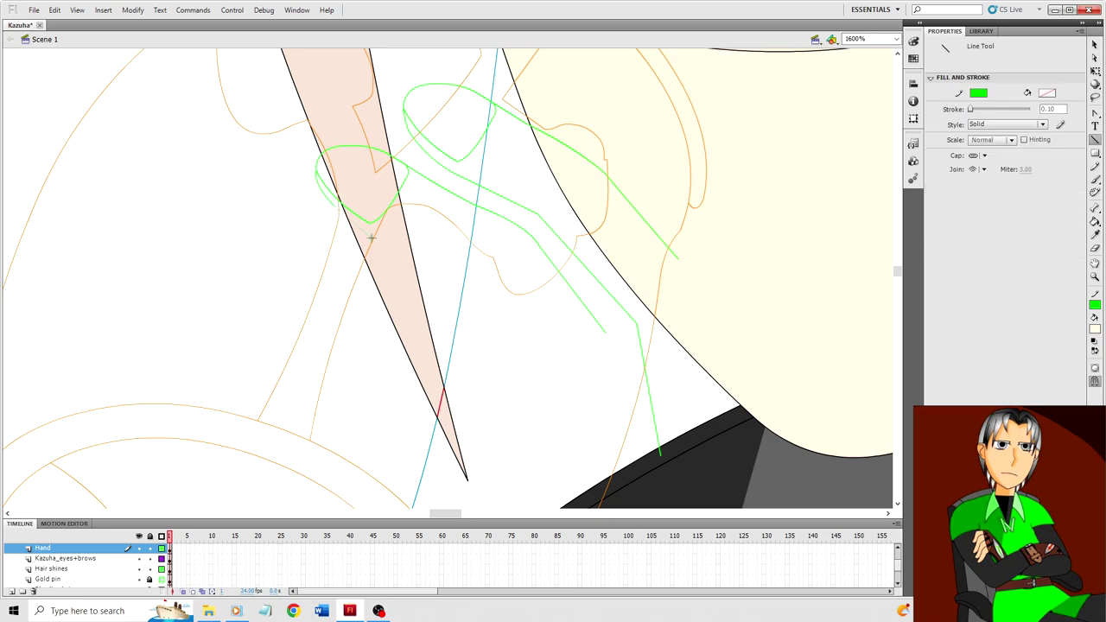
{"action": "key", "text": "v"}
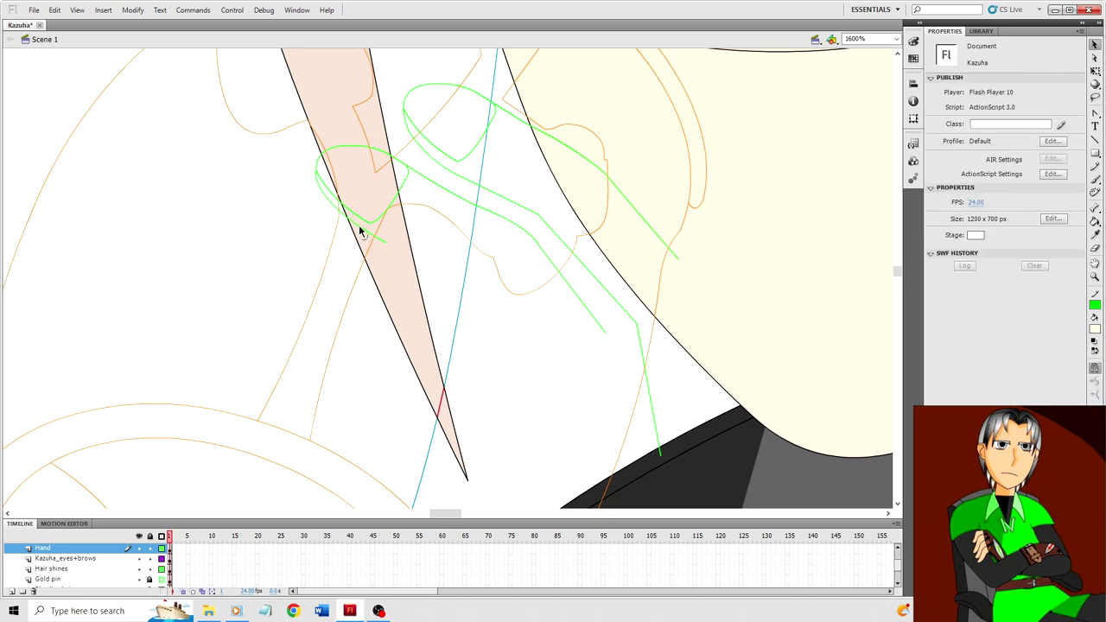
{"action": "left_click", "coordinate": [363, 229]}
{"action": "key", "text": "Down"}
{"action": "key", "text": "Down"}
{"action": "key", "text": "Down"}
{"action": "left_click", "coordinate": [314, 180]}
{"action": "key", "text": "ctrl+minus"}
{"action": "key", "text": "ctrl+minus"}
{"action": "key", "text": "ctrl+minus"}
{"action": "key", "text": "ctrl+s"}
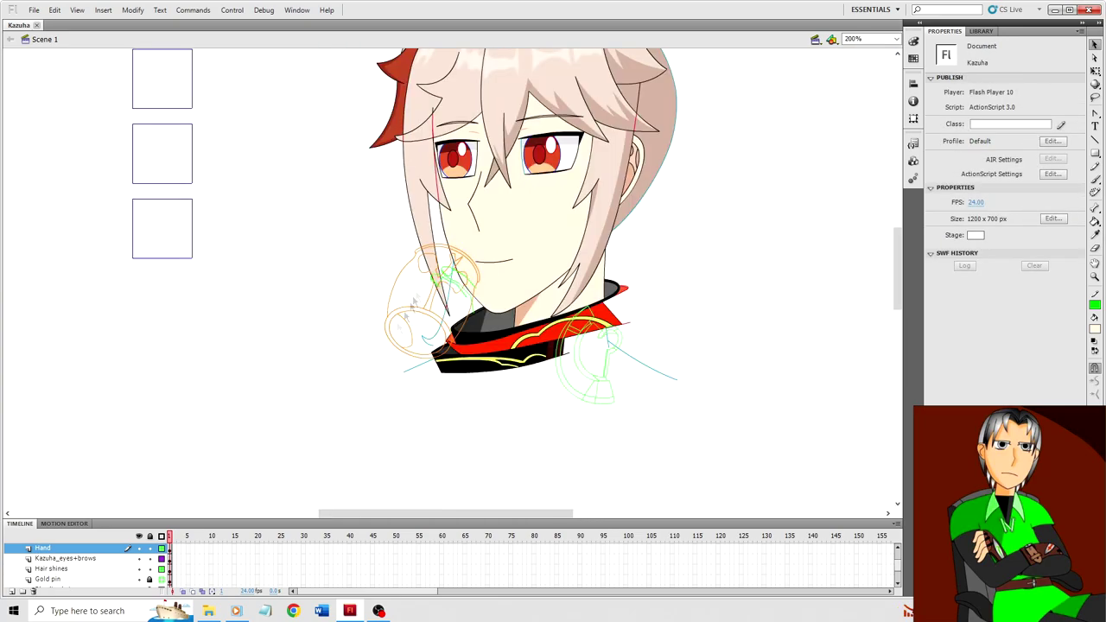
Step: Select all the hand outlines and scale them up toward the upper left, over the cup
{"action": "double_click", "coordinate": [462, 291]}
{"action": "key", "text": "ctrl+equal"}
{"action": "key", "text": "ctrl+equal"}
{"action": "double_click", "coordinate": [521, 303], "text": "shift"}
{"action": "key", "text": "q"}
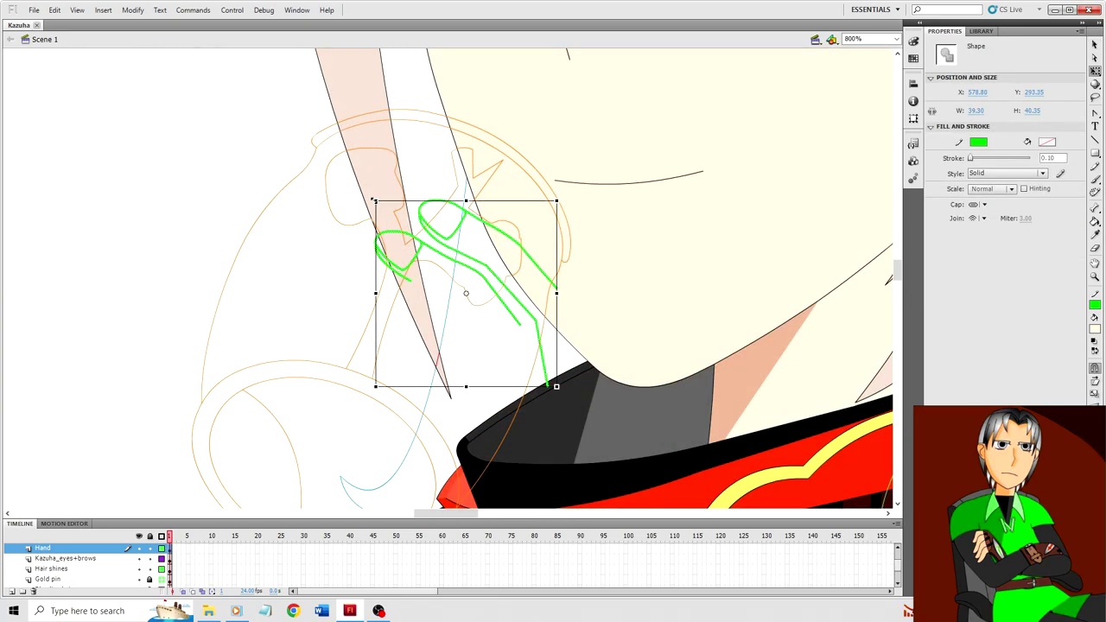
{"action": "left_click_drag", "start_coordinate": [374, 199], "coordinate": [327, 144]}
{"action": "left_click", "coordinate": [112, 467]}
Step: Display the Cup layer in full colour and move the Hand layer above the Cup folder
{"action": "scroll", "coordinate": [98, 576], "scroll_direction": "up", "scroll_amount": 1}
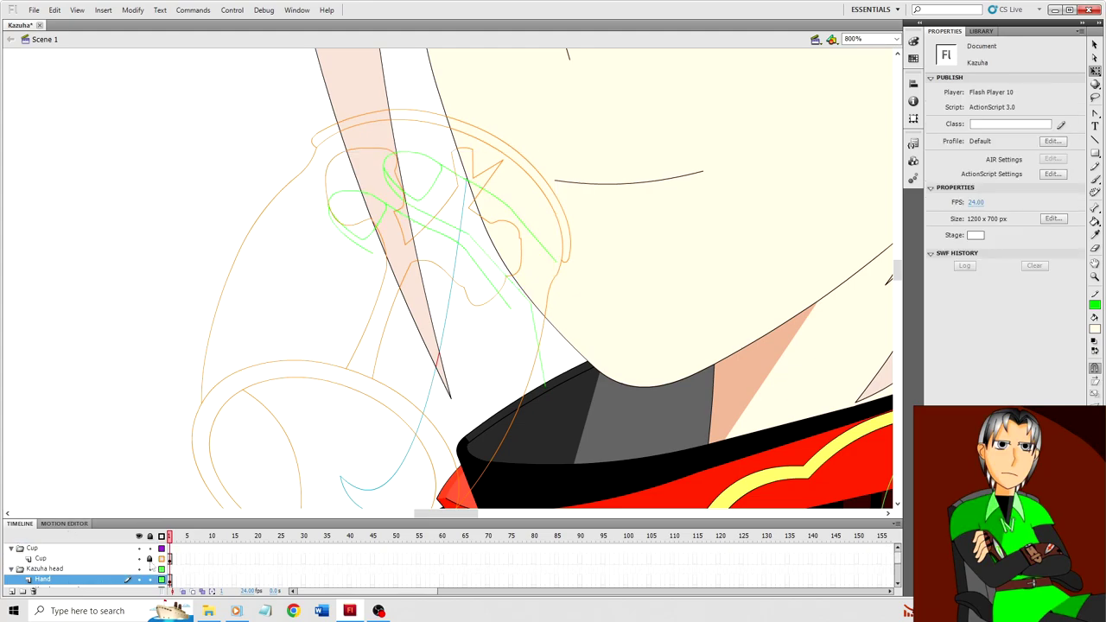
{"action": "left_click", "coordinate": [161, 559]}
{"action": "left_click", "coordinate": [34, 549]}
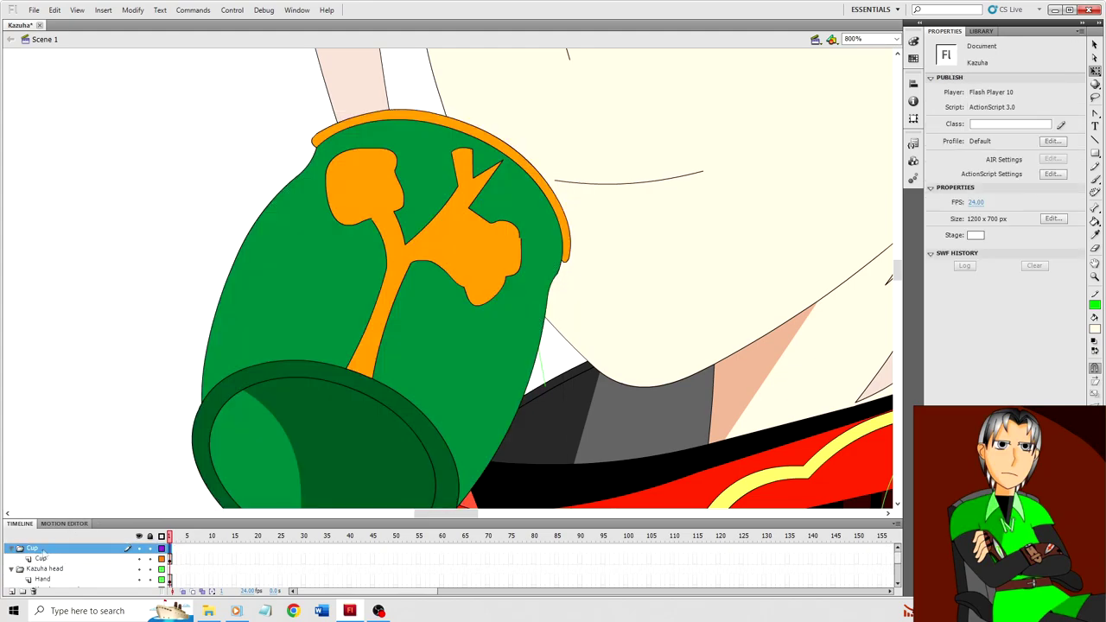
{"action": "left_click_drag", "start_coordinate": [43, 582], "coordinate": [43, 544]}
{"action": "left_click", "coordinate": [110, 369]}
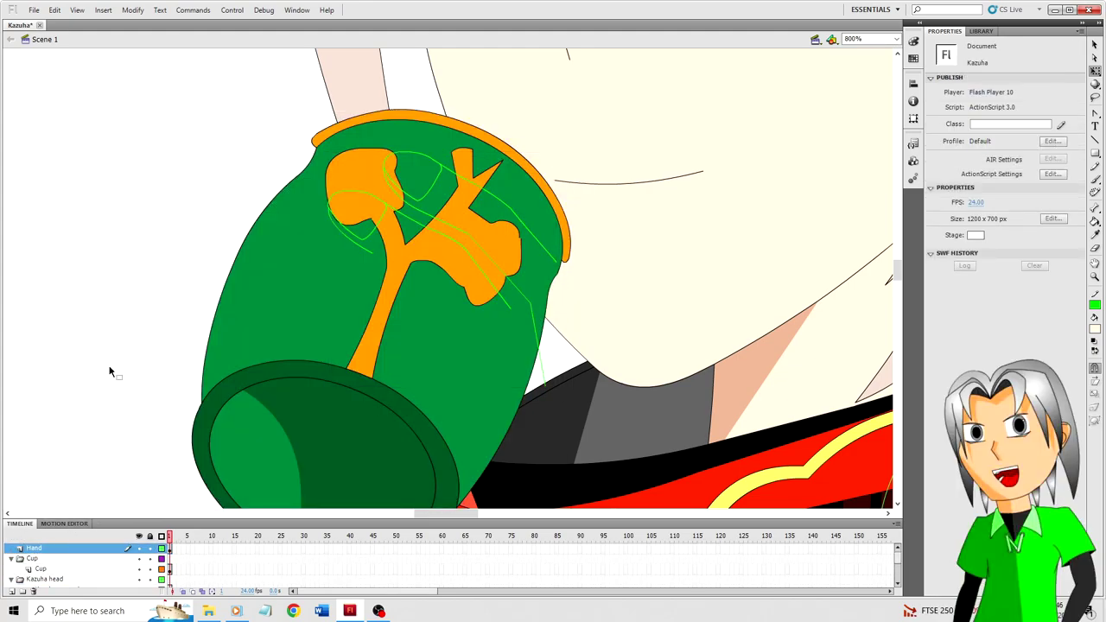
Step: Select the cup artwork on the Cup layer and enlarge it slightly
{"action": "left_click", "coordinate": [412, 354]}
{"action": "left_click", "coordinate": [170, 569]}
{"action": "key", "text": "ctrl+minus"}
{"action": "key", "text": "ctrl+minus"}
{"action": "left_click_drag", "start_coordinate": [383, 351], "coordinate": [374, 361]}
{"action": "left_click", "coordinate": [325, 363]}
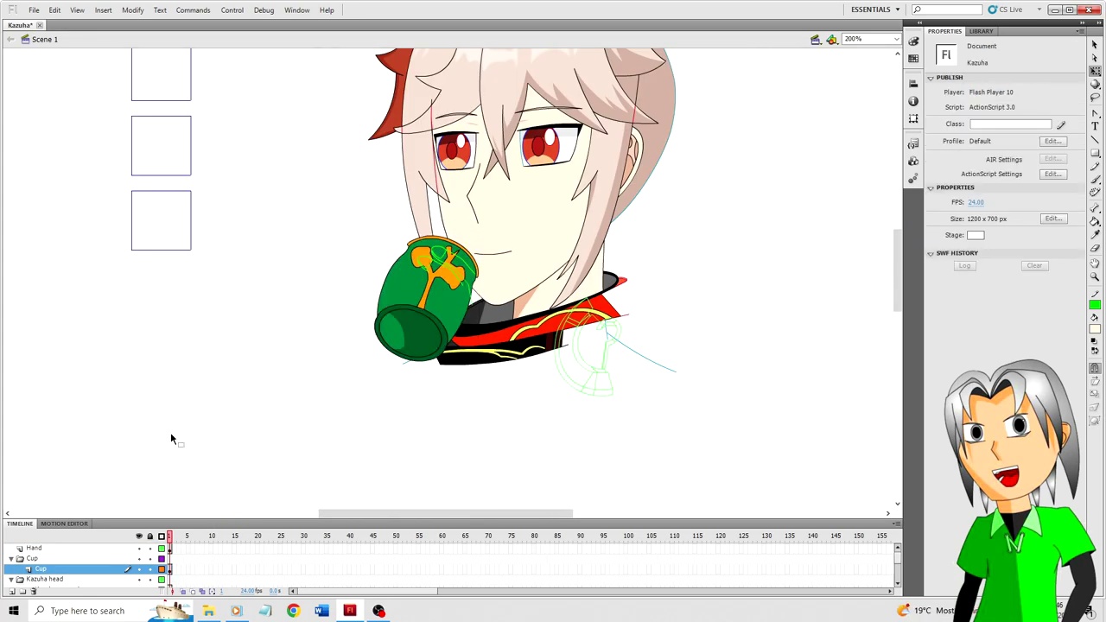
Step: Select everything on the Hand layer and change its stroke colour to blue
{"action": "left_click", "coordinate": [164, 549]}
{"action": "key", "text": "ctrl+equal"}
{"action": "key", "text": "ctrl+equal"}
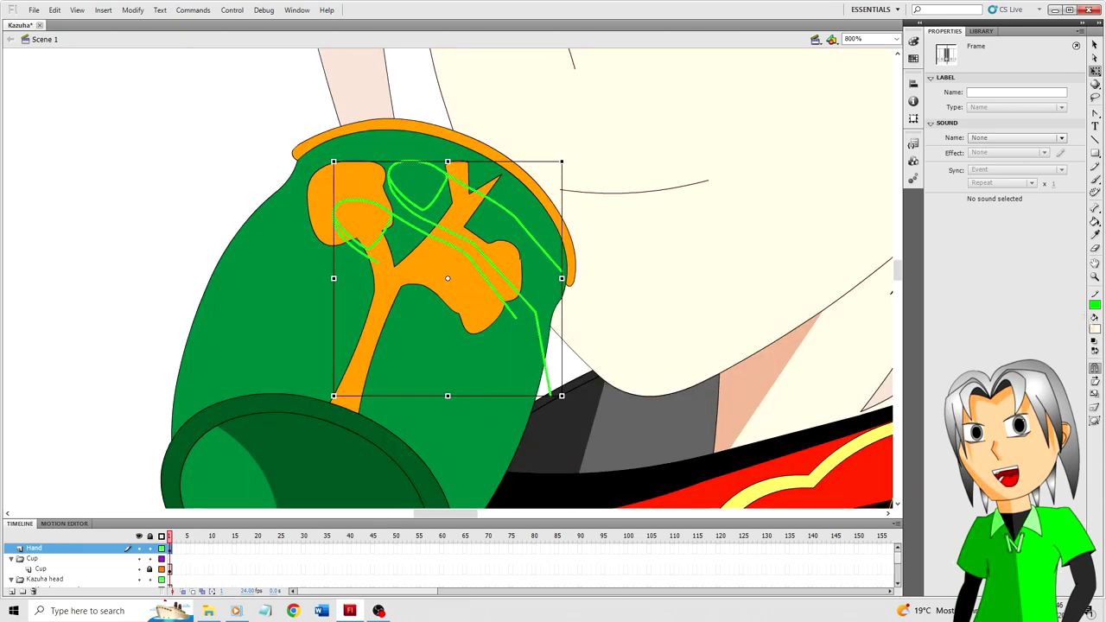
{"action": "left_click", "coordinate": [1094, 306]}
{"action": "left_click", "coordinate": [917, 396]}
{"action": "left_click", "coordinate": [167, 350]}
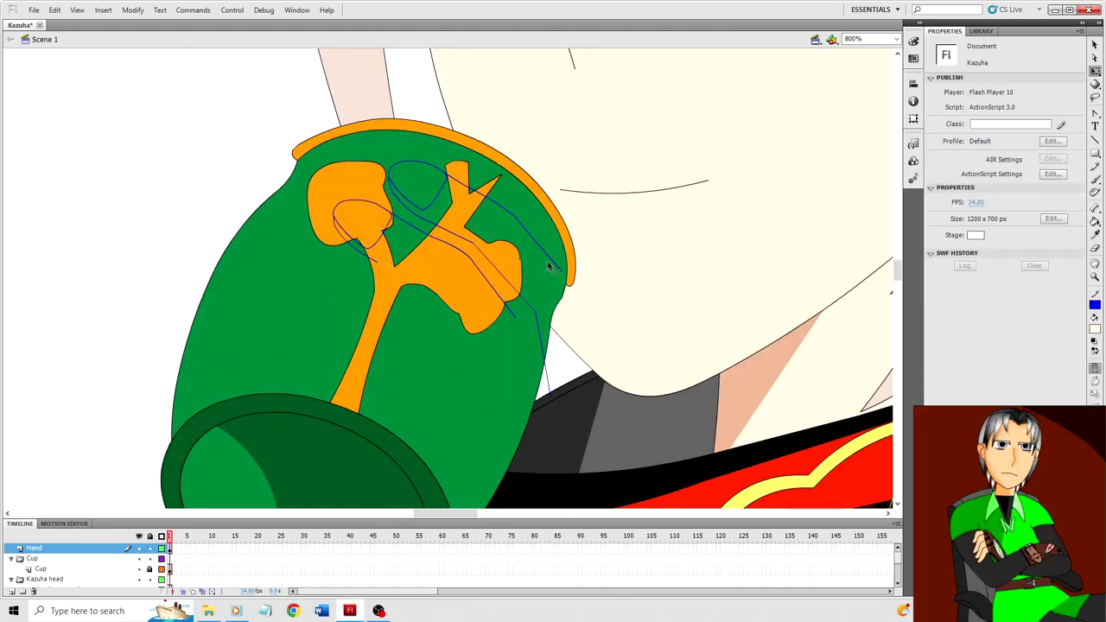
Step: Continue the first finger's upper edge with a slanted line from the cup's rim to the chin and a short curved bend there
{"action": "key", "text": "n"}
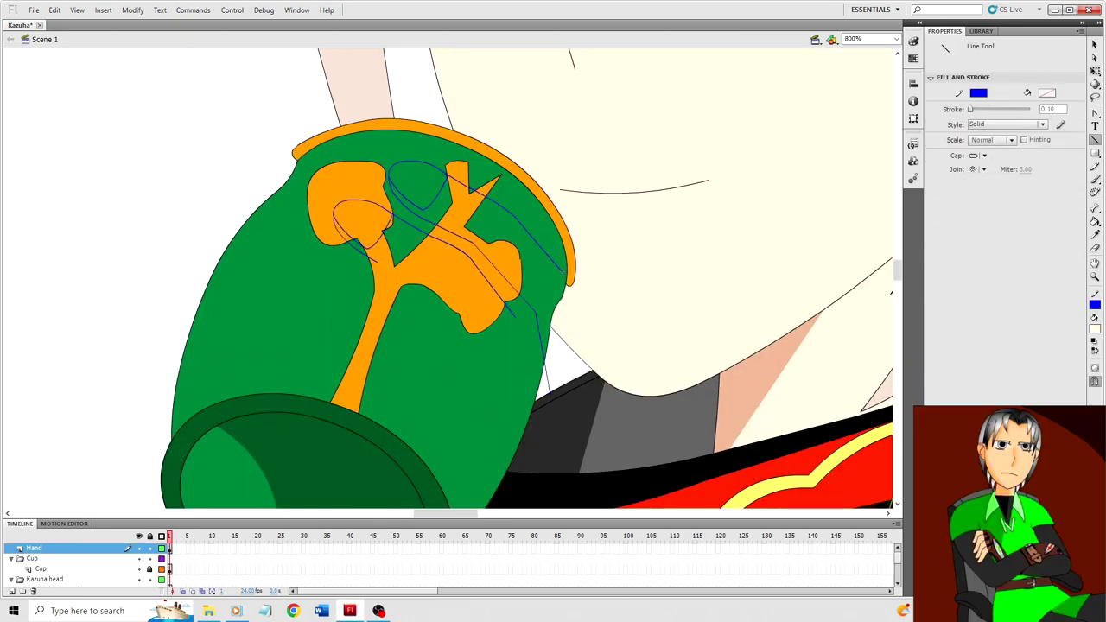
{"action": "left_click_drag", "start_coordinate": [566, 287], "coordinate": [605, 364]}
{"action": "key", "text": "v"}
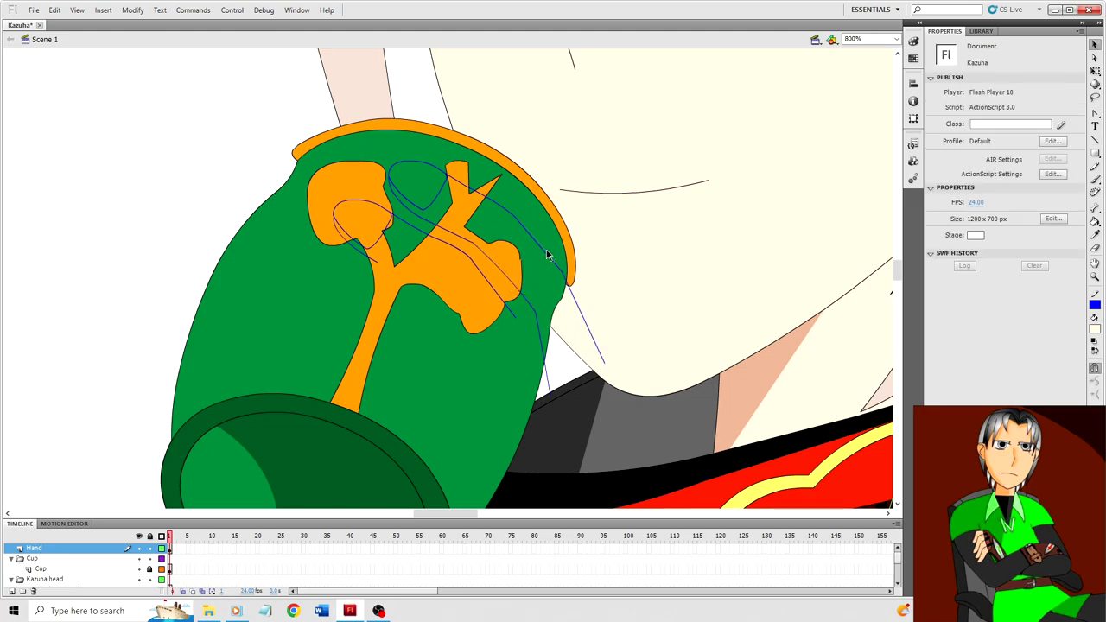
{"action": "scroll", "coordinate": [548, 249], "scroll_direction": "down", "scroll_amount": 3}
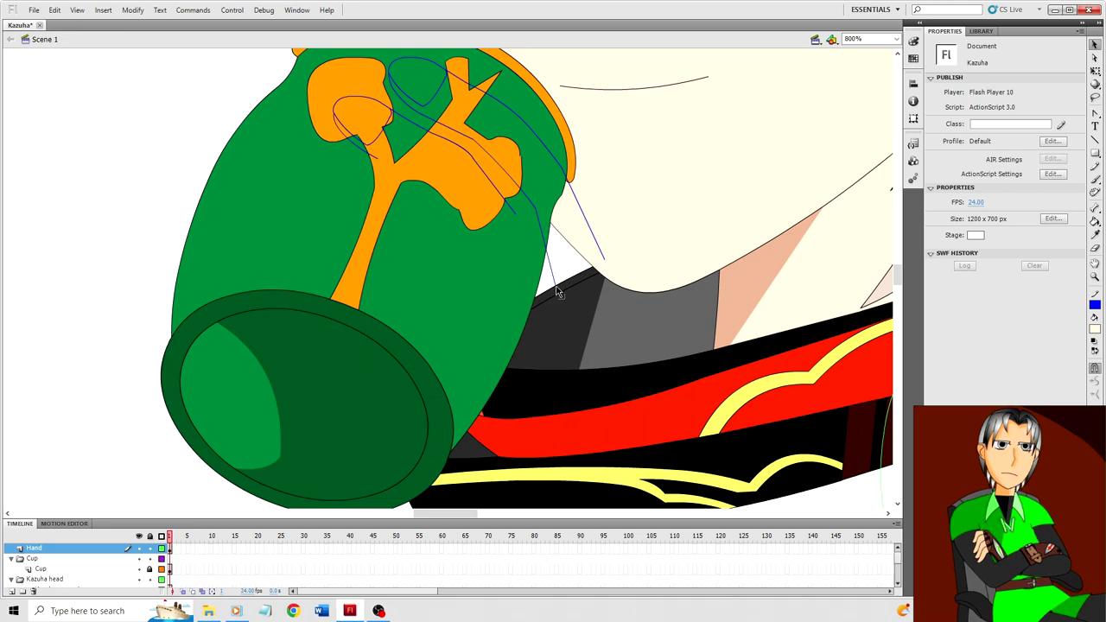
{"action": "scroll", "coordinate": [602, 274], "scroll_direction": "down", "scroll_amount": 2}
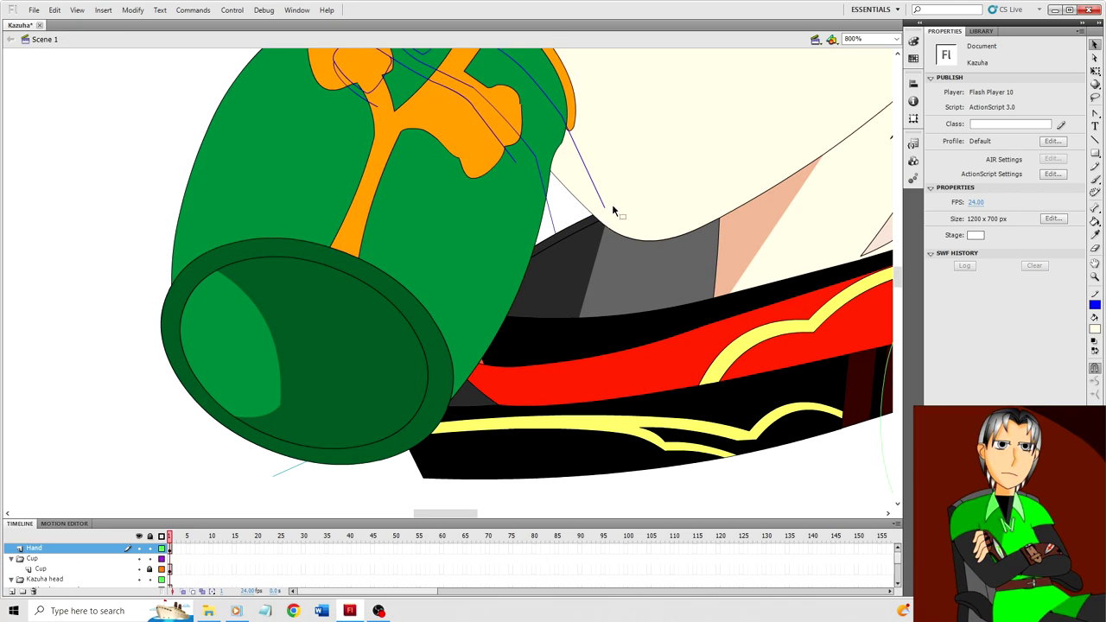
{"action": "key", "text": "n"}
{"action": "left_click_drag", "start_coordinate": [603, 208], "coordinate": [604, 225]}
{"action": "key", "text": "v"}
{"action": "scroll", "coordinate": [609, 226], "scroll_direction": "down", "scroll_amount": 4}
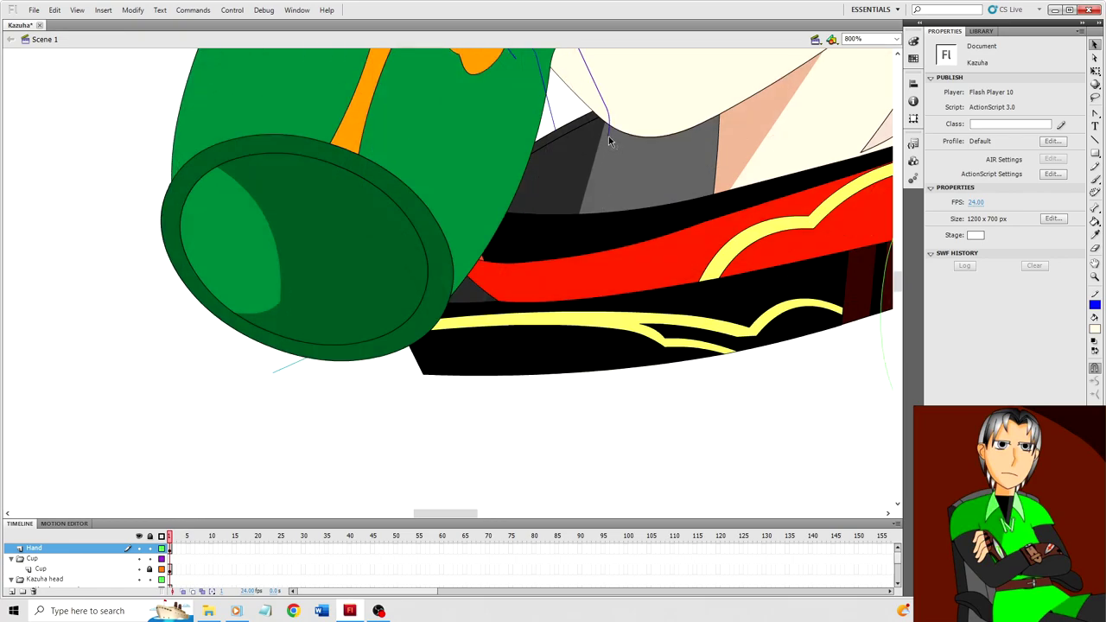
Step: Draw a long line from the chin down across the collar to its lower edge and bend it into a slight S-curve
{"action": "key", "text": "n"}
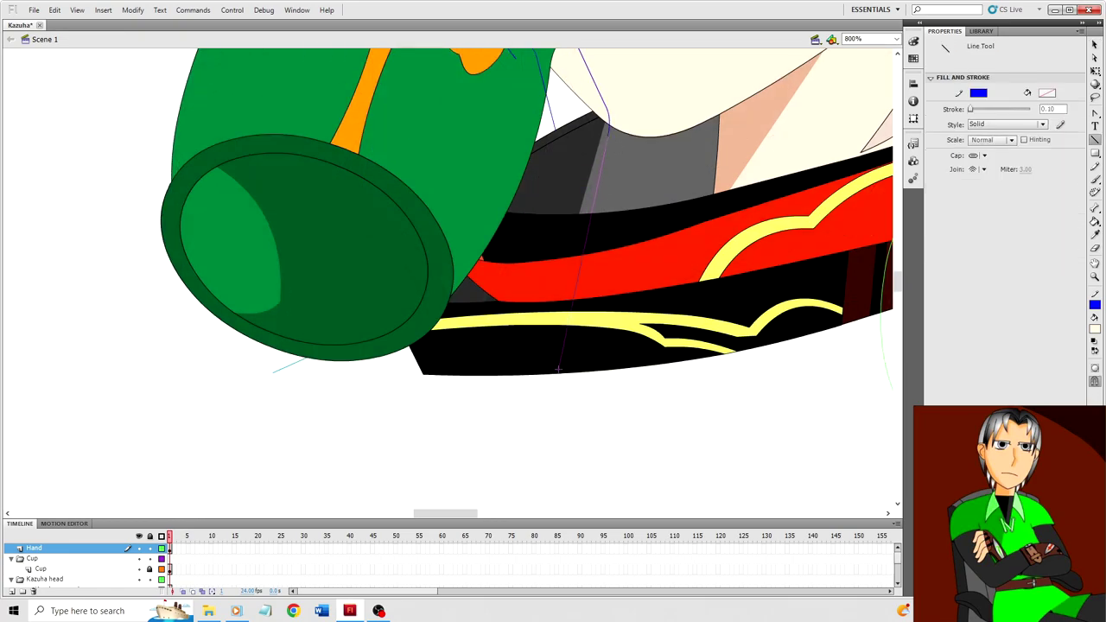
{"action": "left_click_drag", "start_coordinate": [558, 370], "coordinate": [558, 369]}
{"action": "key", "text": "v"}
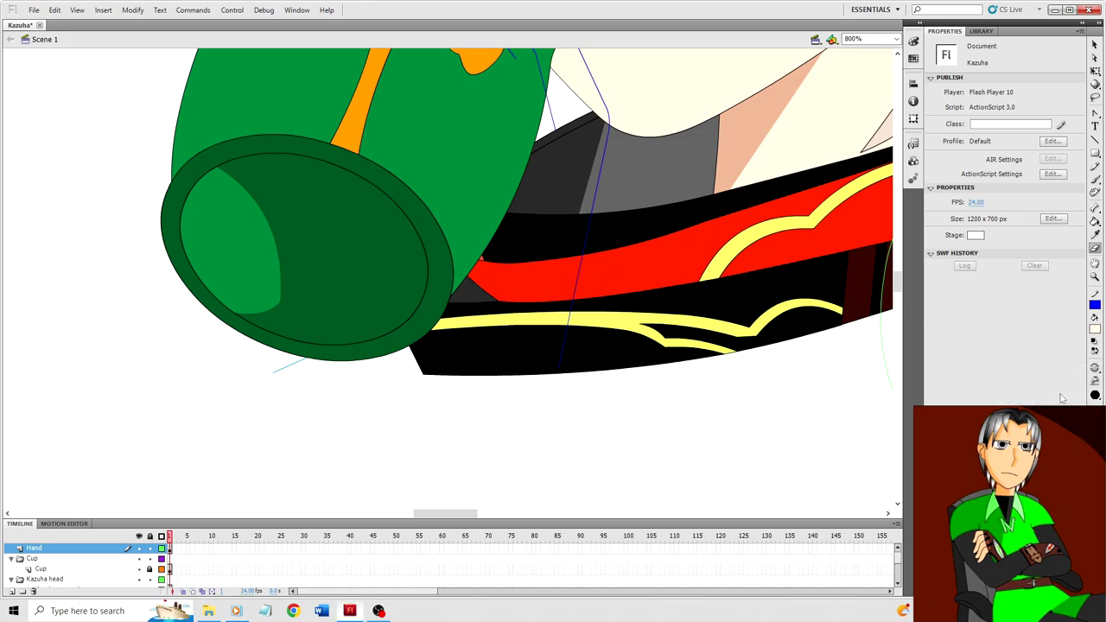
{"action": "left_click_drag", "start_coordinate": [597, 189], "coordinate": [602, 191]}
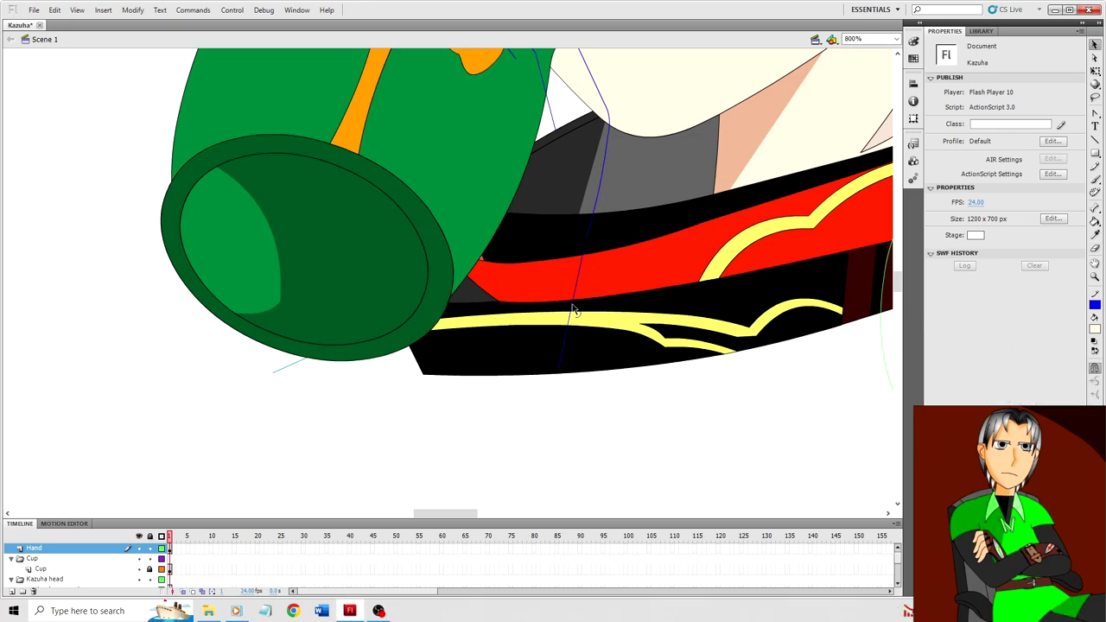
{"action": "left_click_drag", "start_coordinate": [572, 305], "coordinate": [567, 303]}
Step: Draw the wrist's opposite edge over the cup's base down past its rim and bow it to the left
{"action": "key", "text": "n"}
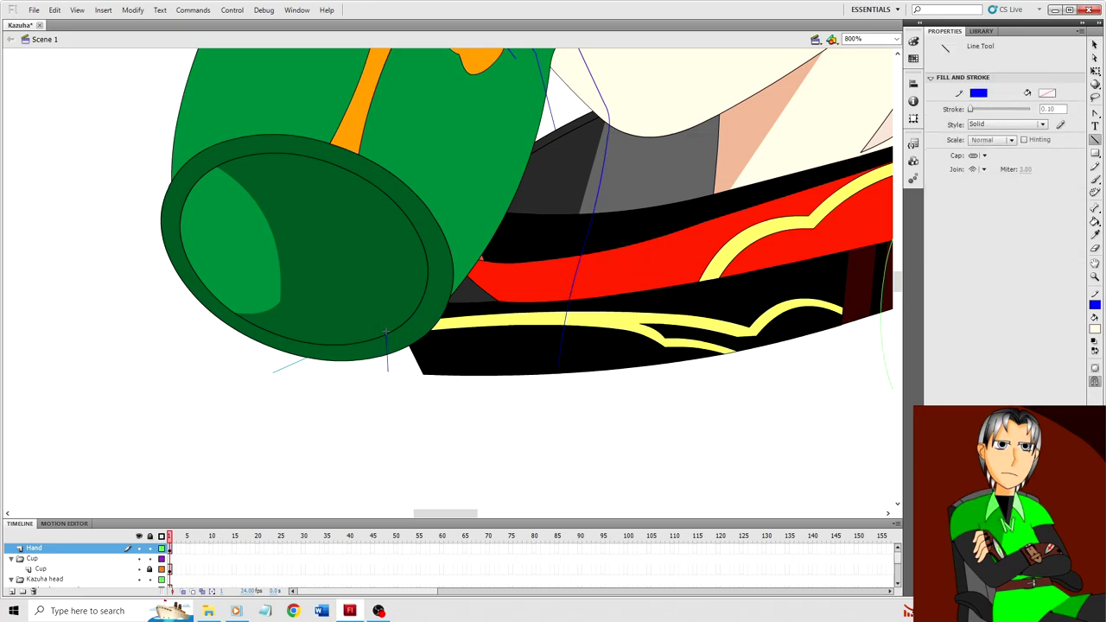
{"action": "left_click_drag", "start_coordinate": [392, 250], "coordinate": [386, 333]}
{"action": "key", "text": "v"}
{"action": "left_click_drag", "start_coordinate": [389, 292], "coordinate": [385, 292]}
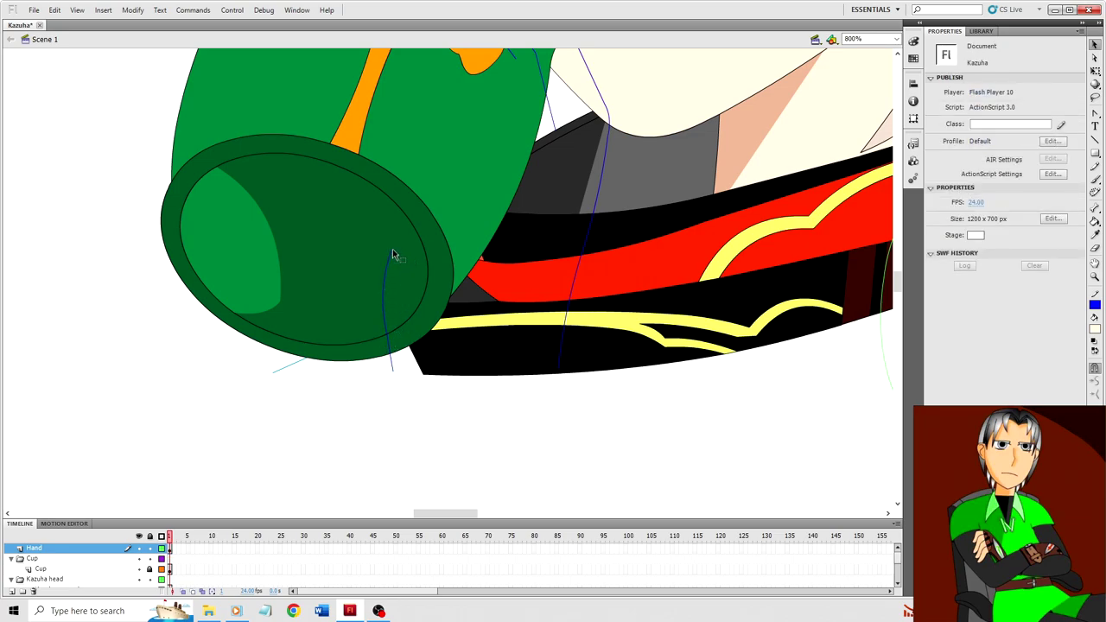
Step: Extend the wrist edge up onto the cup's green body with another line and bend it into a smooth curve
{"action": "scroll", "coordinate": [389, 256], "scroll_direction": "up", "scroll_amount": 3}
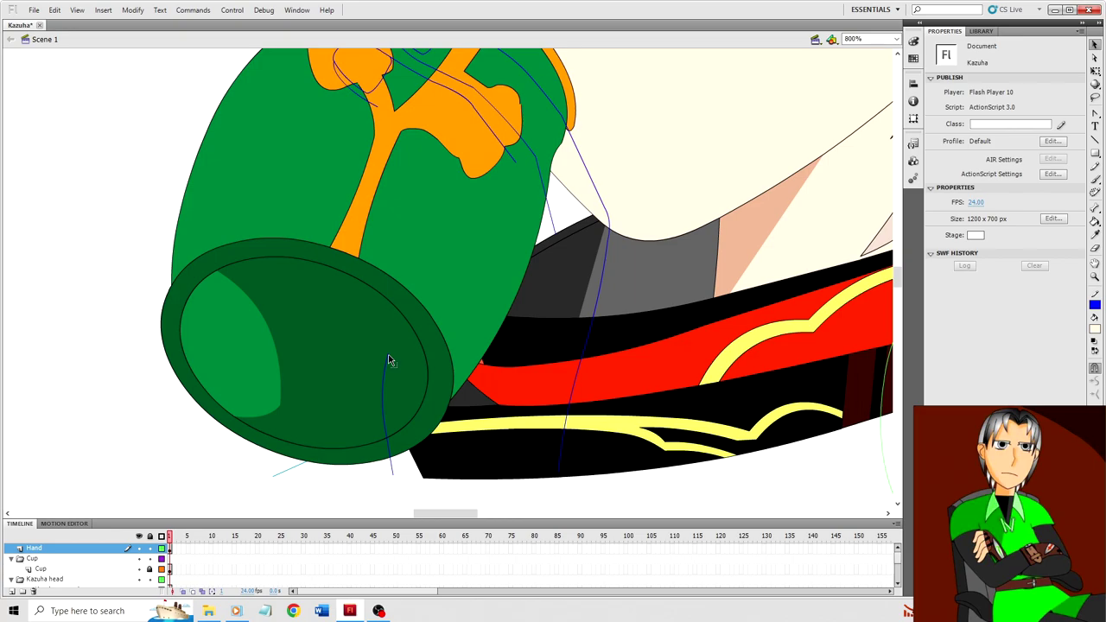
{"action": "key", "text": "n"}
{"action": "left_click_drag", "start_coordinate": [401, 251], "coordinate": [389, 230]}
{"action": "key", "text": "v"}
{"action": "left_click_drag", "start_coordinate": [391, 283], "coordinate": [397, 269]}
{"action": "left_click_drag", "start_coordinate": [388, 354], "coordinate": [388, 346]}
Step: Continue the wrist edge up and left across the cup's orange stem with two short lines and bend them into a smooth curve
{"action": "scroll", "coordinate": [350, 224], "scroll_direction": "up", "scroll_amount": 3}
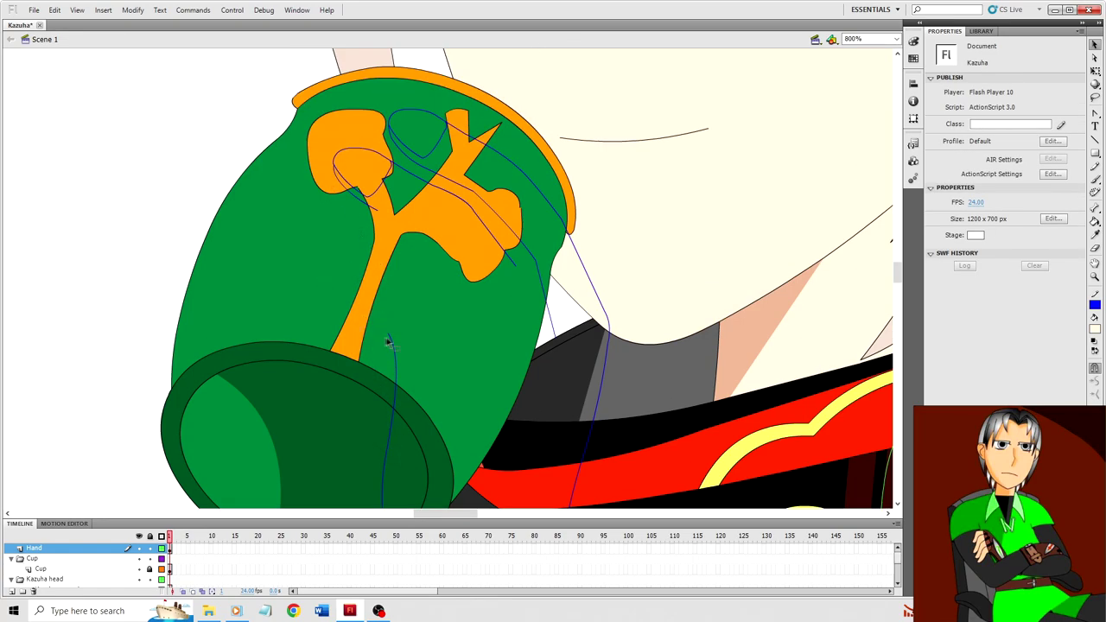
{"action": "key", "text": "n"}
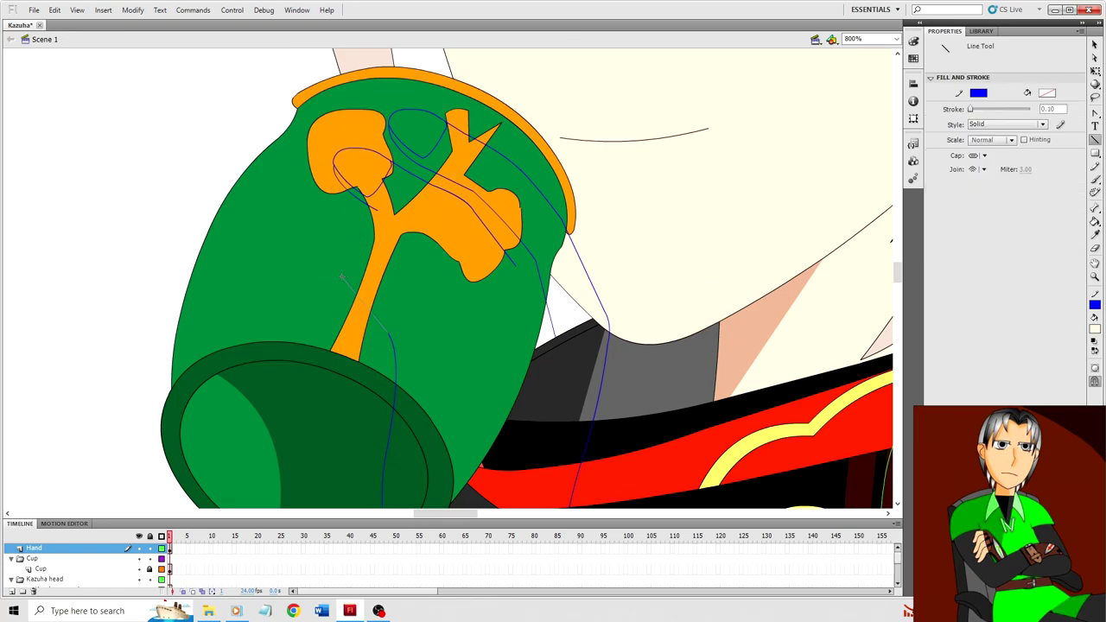
{"action": "key", "text": "v"}
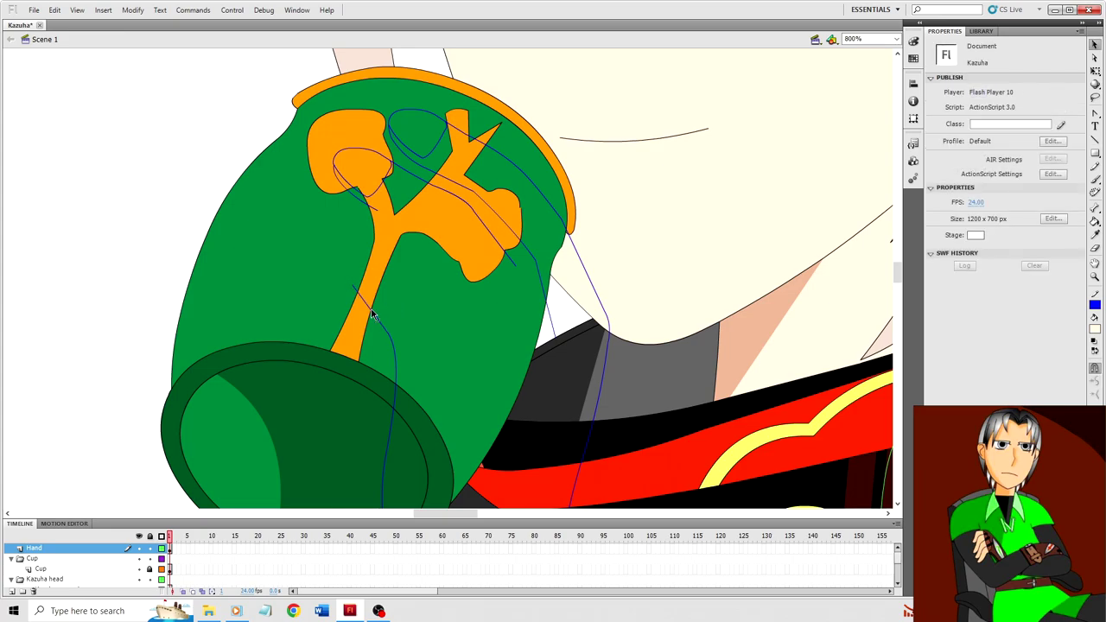
{"action": "key", "text": "n"}
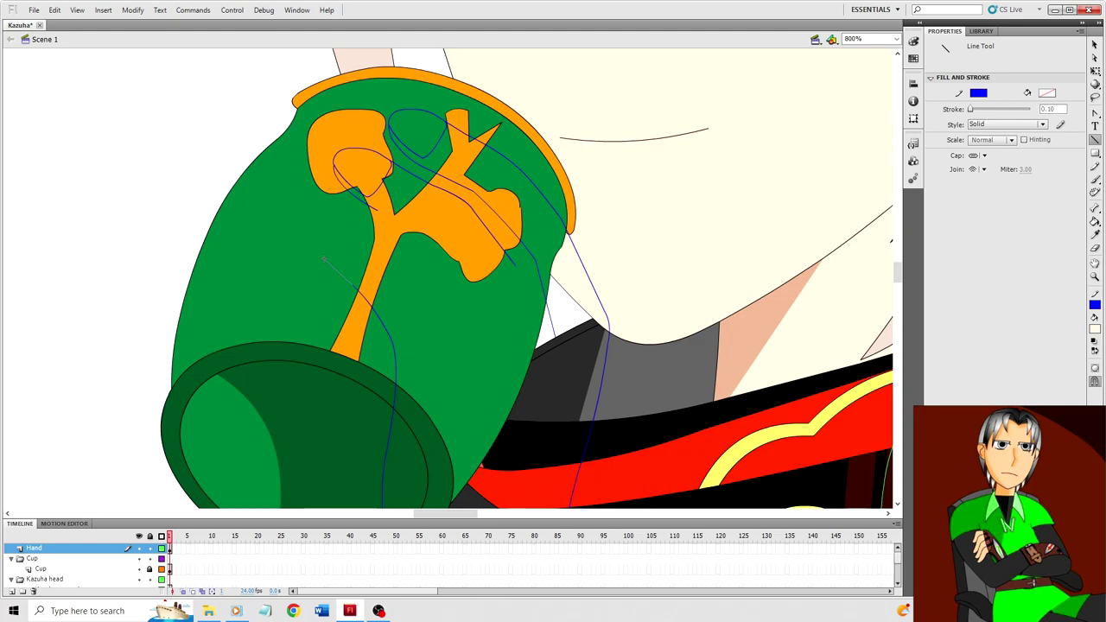
{"action": "key", "text": "v"}
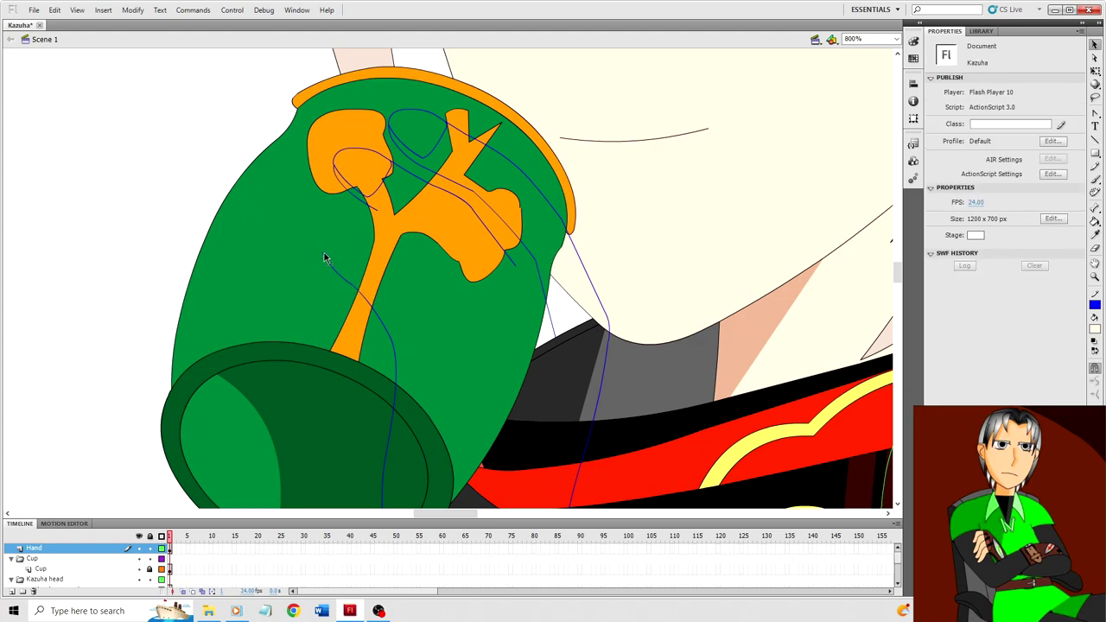
Step: Draw a short nail line beside the new fingertip on the green body, curve it slightly and erase its overshooting end
{"action": "key", "text": "n"}
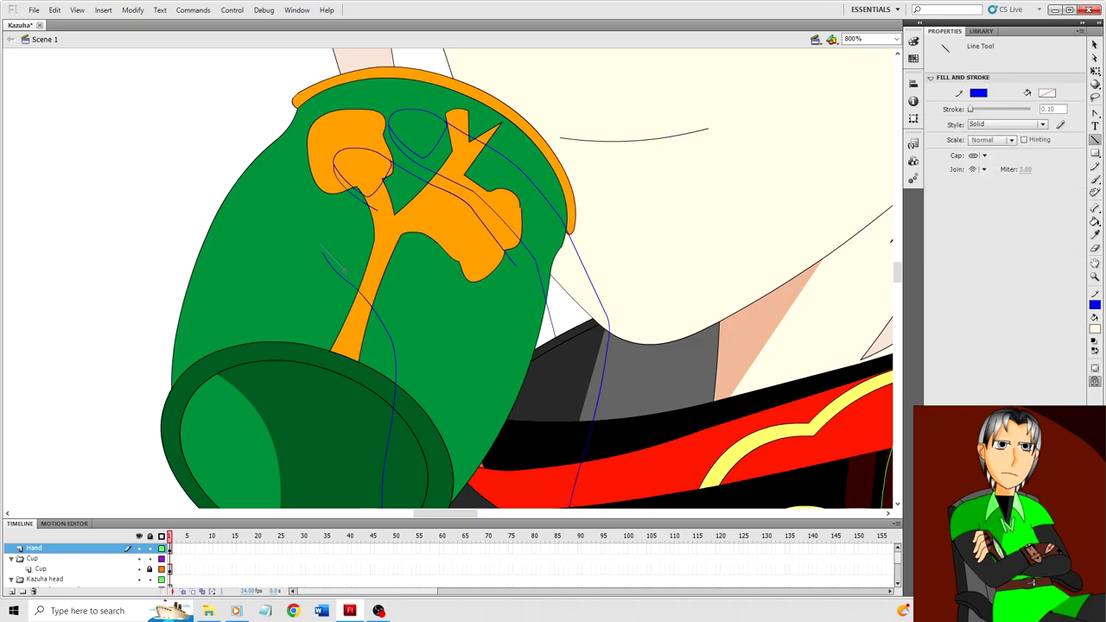
{"action": "key", "text": "v"}
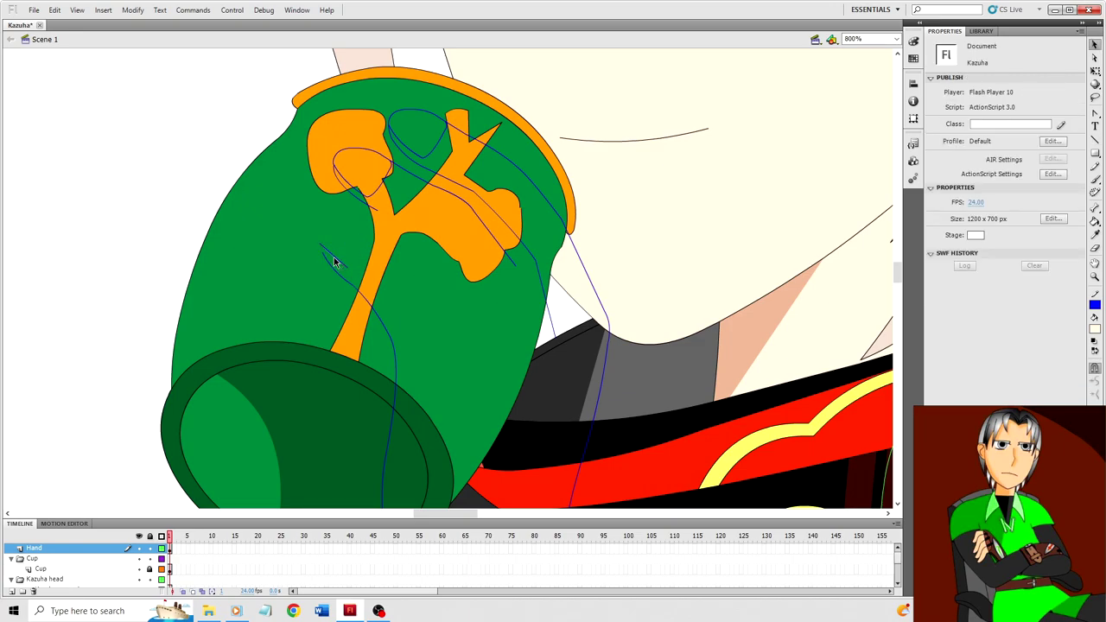
{"action": "scroll", "coordinate": [351, 266], "scroll_direction": "down", "scroll_amount": 2}
{"action": "left_click", "coordinate": [355, 184]}
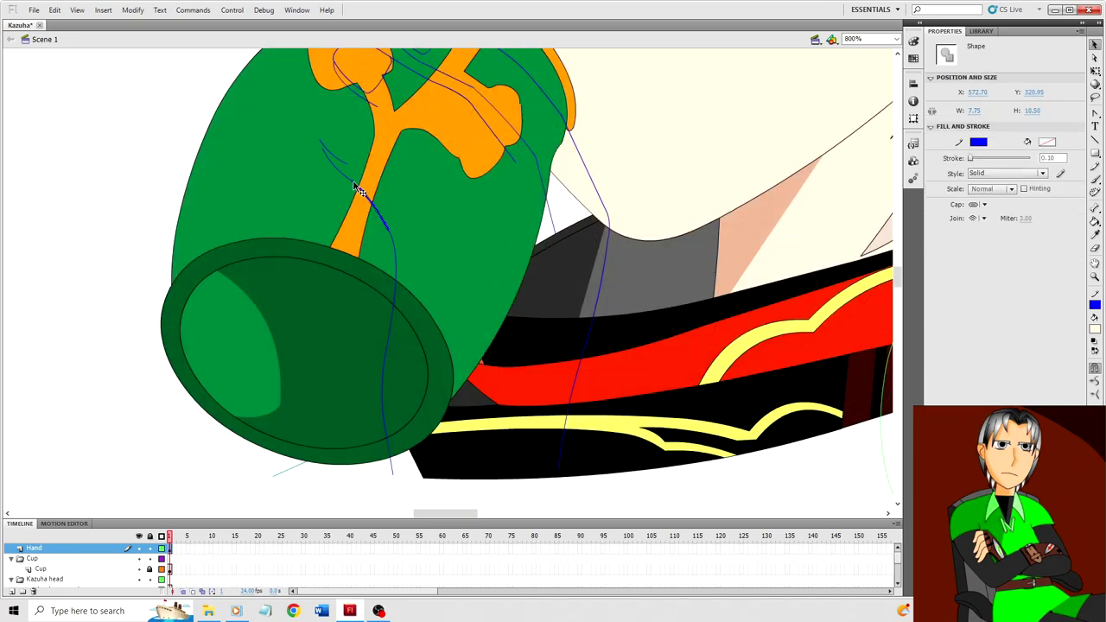
{"action": "left_click", "coordinate": [403, 247]}
{"action": "scroll", "coordinate": [348, 229], "scroll_direction": "up", "scroll_amount": 1}
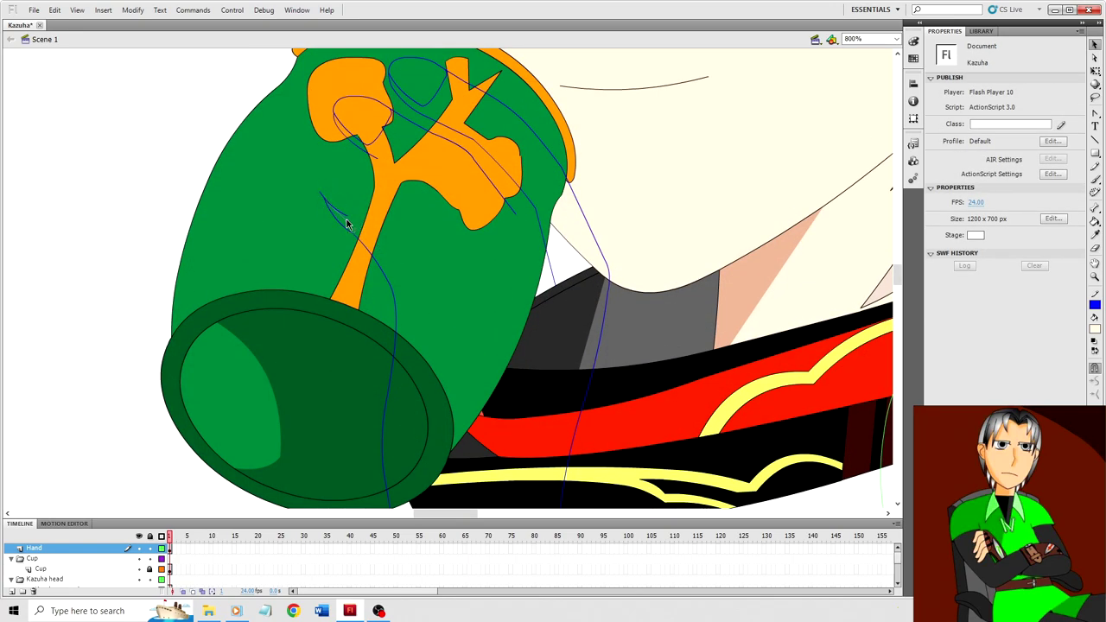
{"action": "key", "text": "e"}
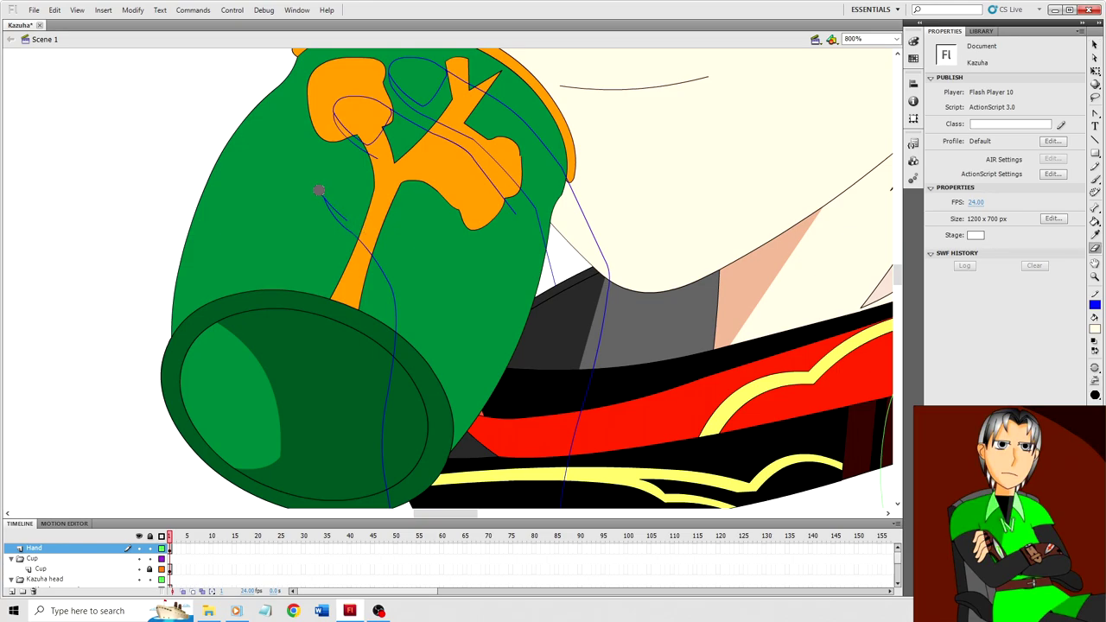
Step: Start the rounded fingertip above the nail line with a small arc and join it to the finger outline with a short line
{"action": "key", "text": "p"}
{"action": "left_click", "coordinate": [321, 195]}
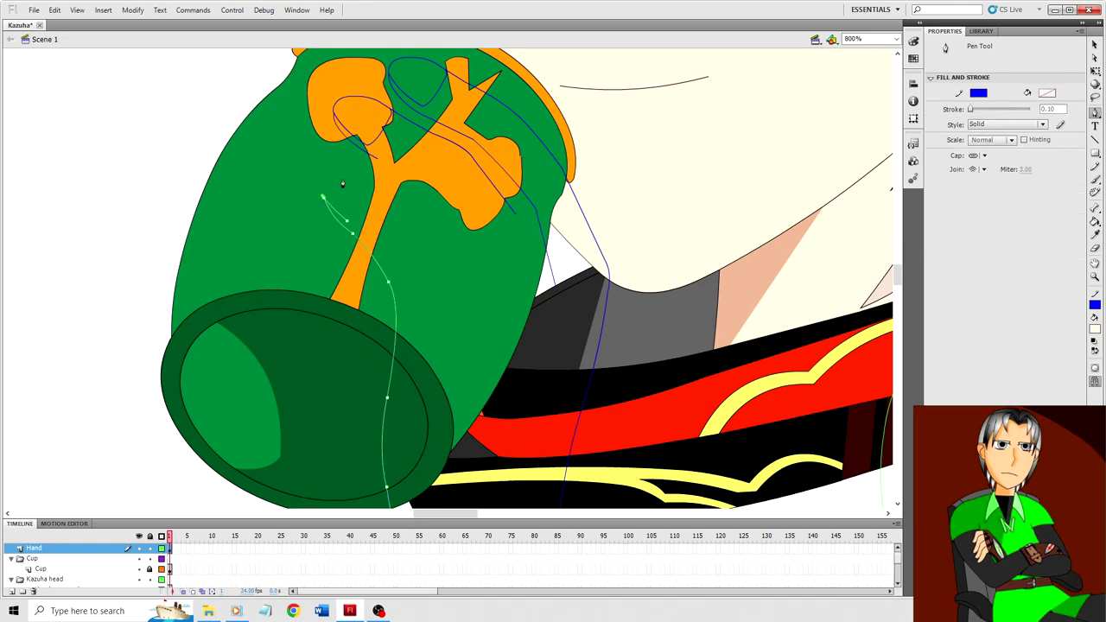
{"action": "key", "text": "v"}
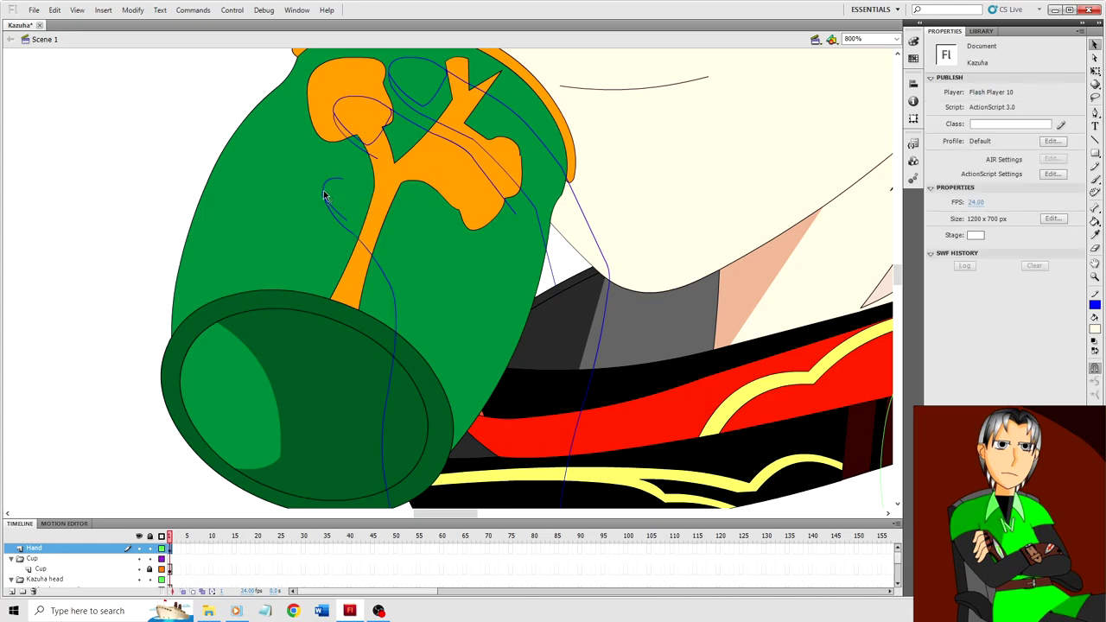
{"action": "key", "text": "n"}
{"action": "left_click_drag", "start_coordinate": [322, 197], "coordinate": [324, 186]}
{"action": "key", "text": "v"}
{"action": "left_click", "coordinate": [324, 191]}
Step: Smooth the fingertip's arc and extend it over the nail into a curve descending toward the orange stem
{"action": "key", "text": "ctrl+equal"}
{"action": "key", "text": "ctrl+equal"}
{"action": "left_click", "coordinate": [373, 245]}
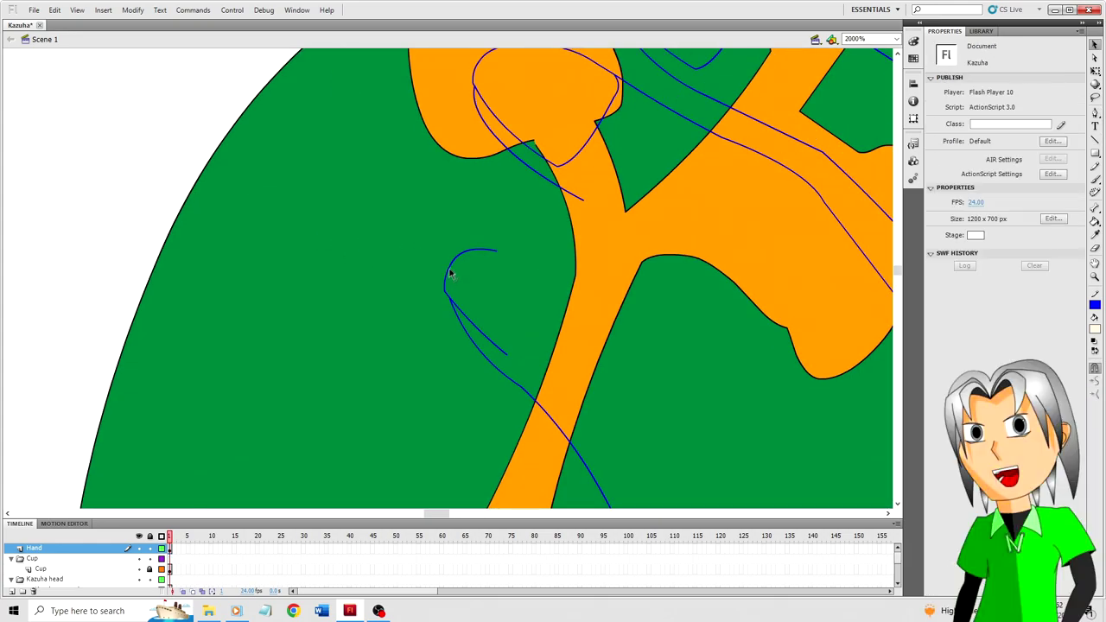
{"action": "left_click_drag", "start_coordinate": [449, 266], "coordinate": [447, 290]}
{"action": "mouse_move", "coordinate": [496, 252]}
{"action": "left_mouse_down"}
{"action": "mouse_move", "coordinate": [557, 302]}
{"action": "mouse_move", "coordinate": [527, 269]}
{"action": "left_mouse_up"}
{"action": "left_click", "coordinate": [526, 269]}
{"action": "left_click", "coordinate": [523, 288]}
{"action": "left_click_drag", "start_coordinate": [557, 303], "coordinate": [554, 299]}
Step: Close the nail outline with short curved lines from its lower point up to the fingertip's upper edge
{"action": "key", "text": "n"}
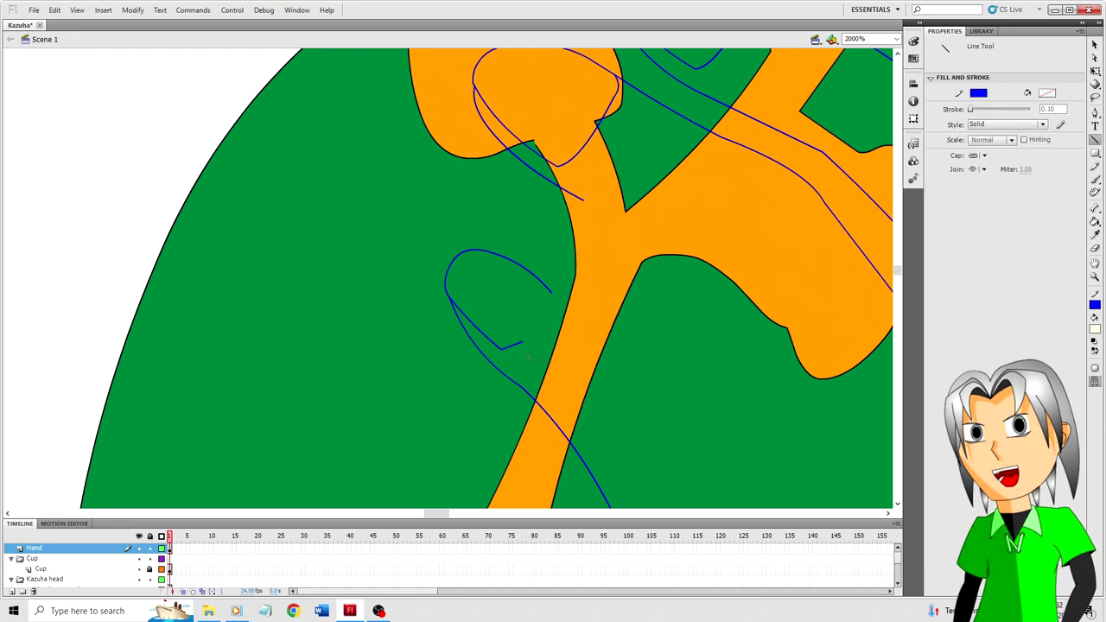
{"action": "key", "text": "v"}
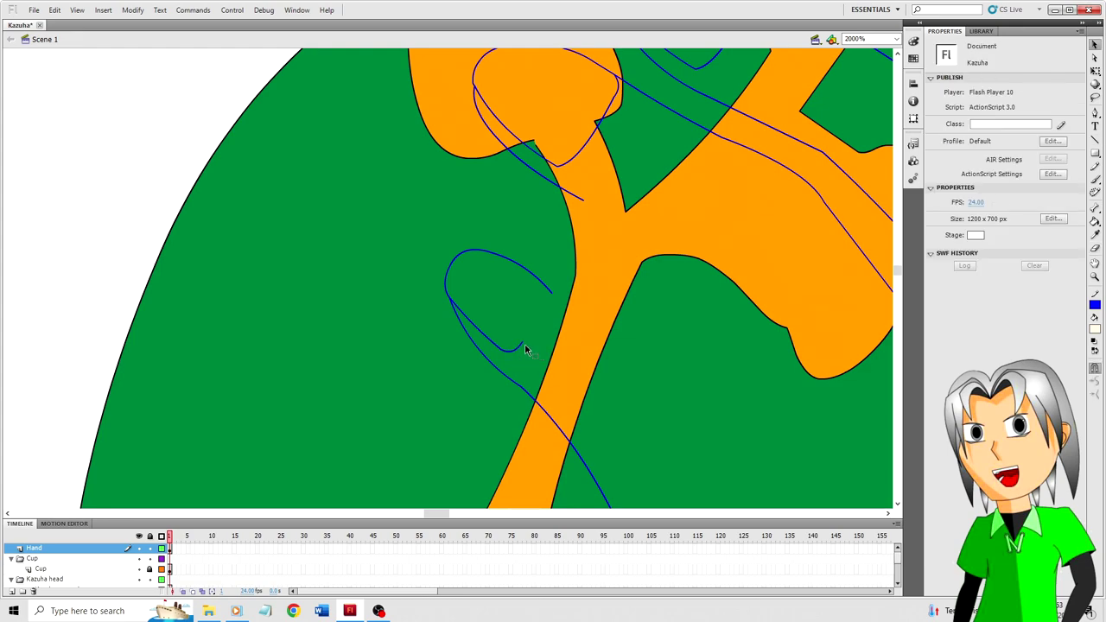
{"action": "left_click_drag", "start_coordinate": [524, 347], "coordinate": [537, 327]}
{"action": "key", "text": "p"}
{"action": "left_click", "coordinate": [537, 324]}
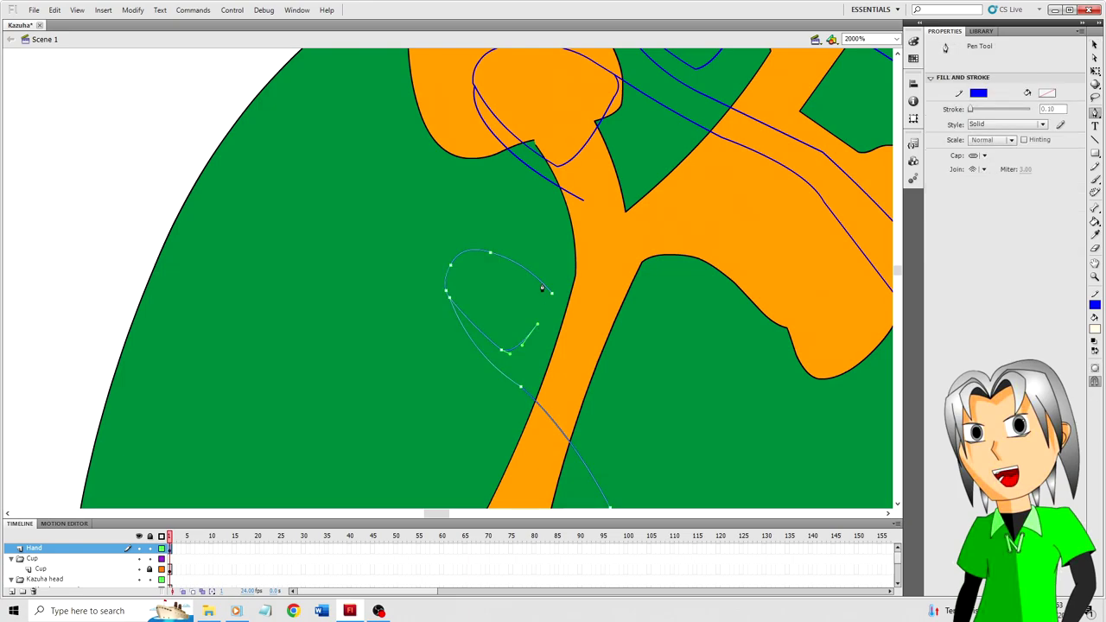
{"action": "left_click_drag", "start_coordinate": [545, 285], "coordinate": [533, 266]}
{"action": "key", "text": "v"}
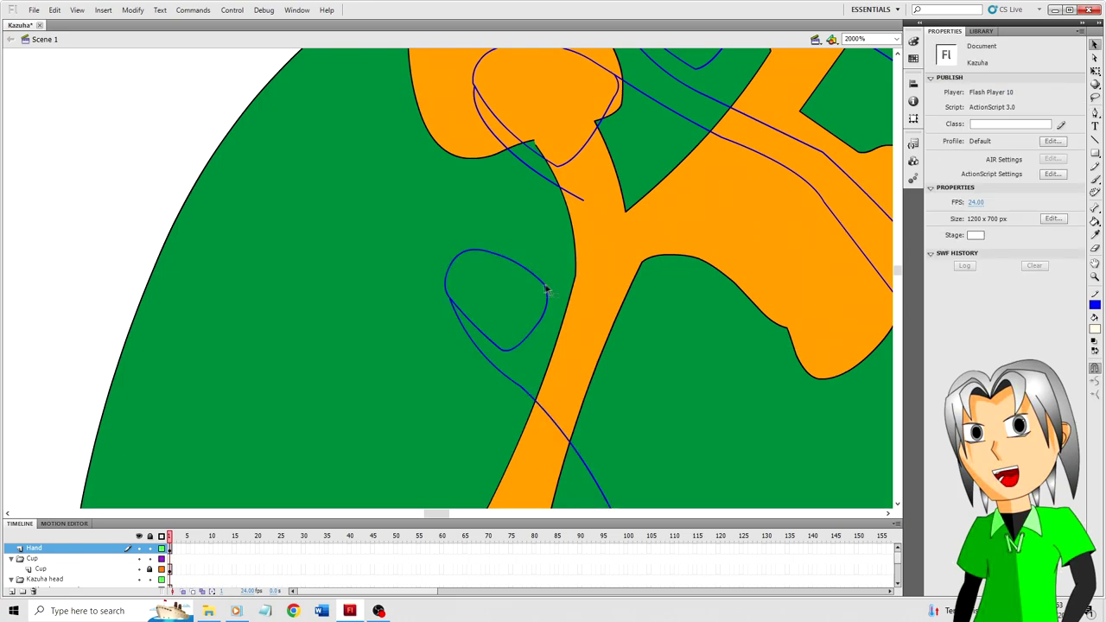
Step: Draw the lower finger's upper edge from the nail across the orange stem, bend it and adjust its loose end
{"action": "scroll", "coordinate": [640, 337], "scroll_direction": "down", "scroll_amount": 3}
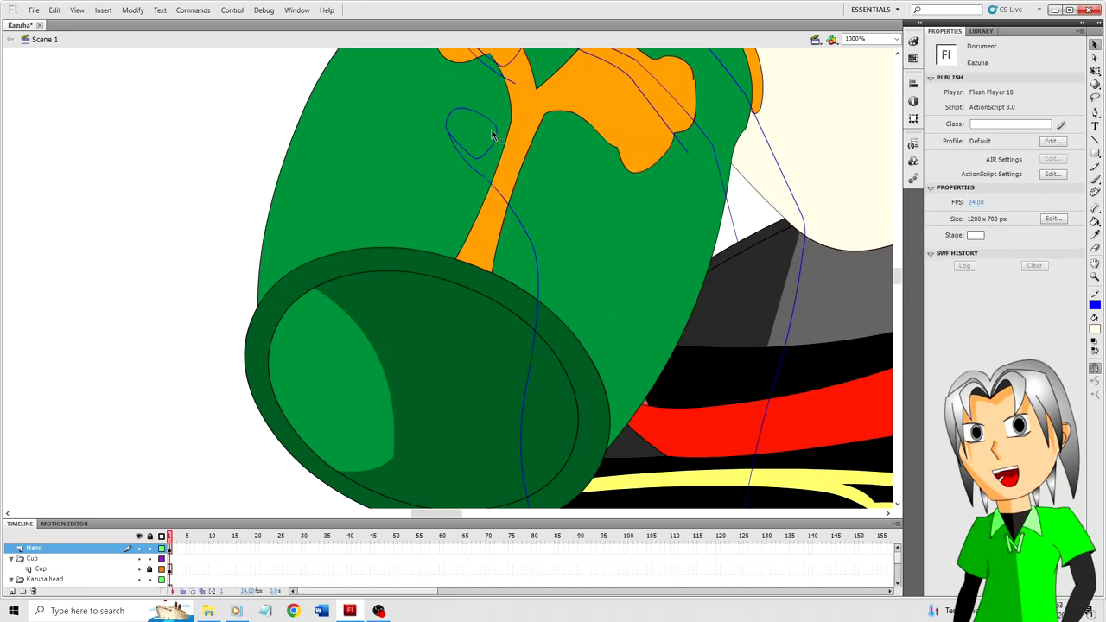
{"action": "key", "text": "n"}
{"action": "left_click_drag", "start_coordinate": [499, 131], "coordinate": [563, 192]}
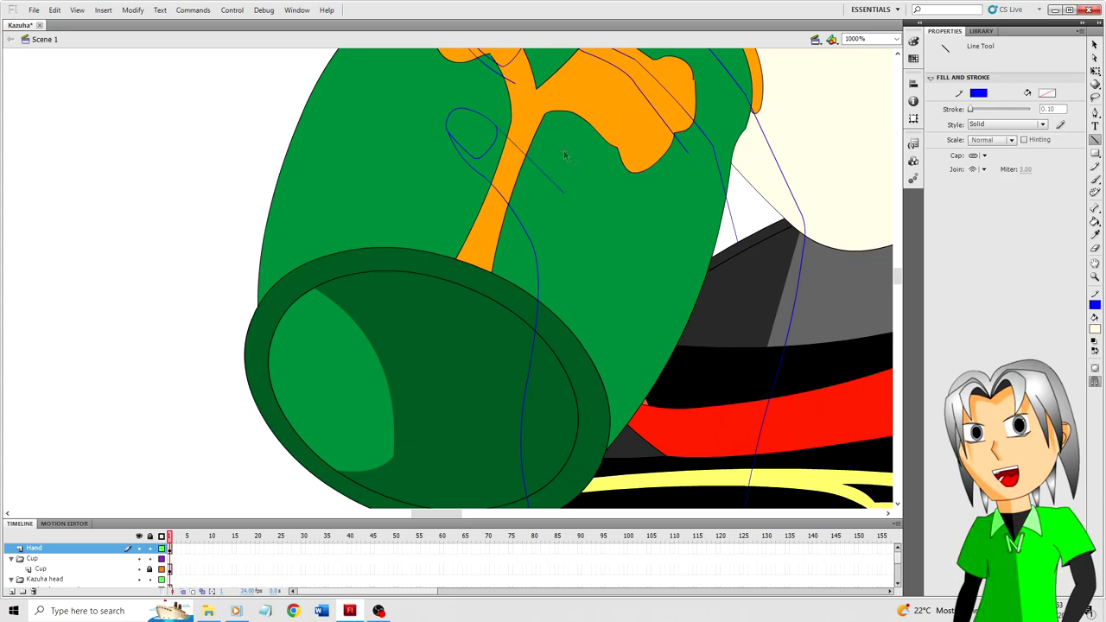
{"action": "key", "text": "v"}
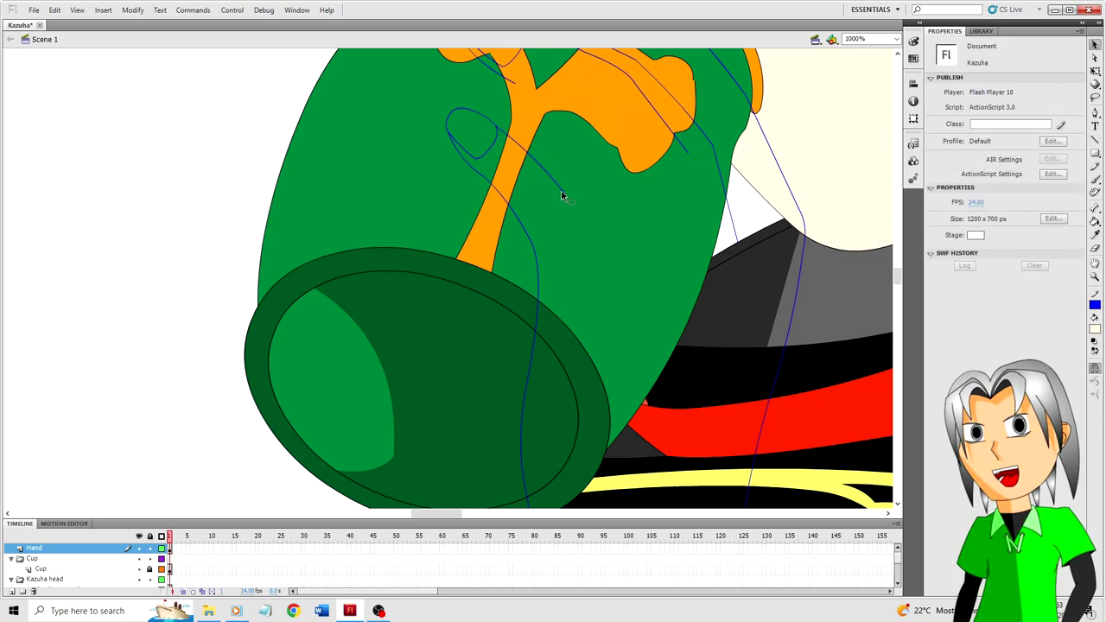
{"action": "left_click", "coordinate": [560, 190]}
{"action": "key", "text": "q"}
{"action": "left_click_drag", "start_coordinate": [564, 193], "coordinate": [543, 172]}
Step: Extend the lower finger's upper edge further down the green body with another line and bend it into a curve
{"action": "key", "text": "ctrl+equal"}
{"action": "left_click", "coordinate": [562, 358]}
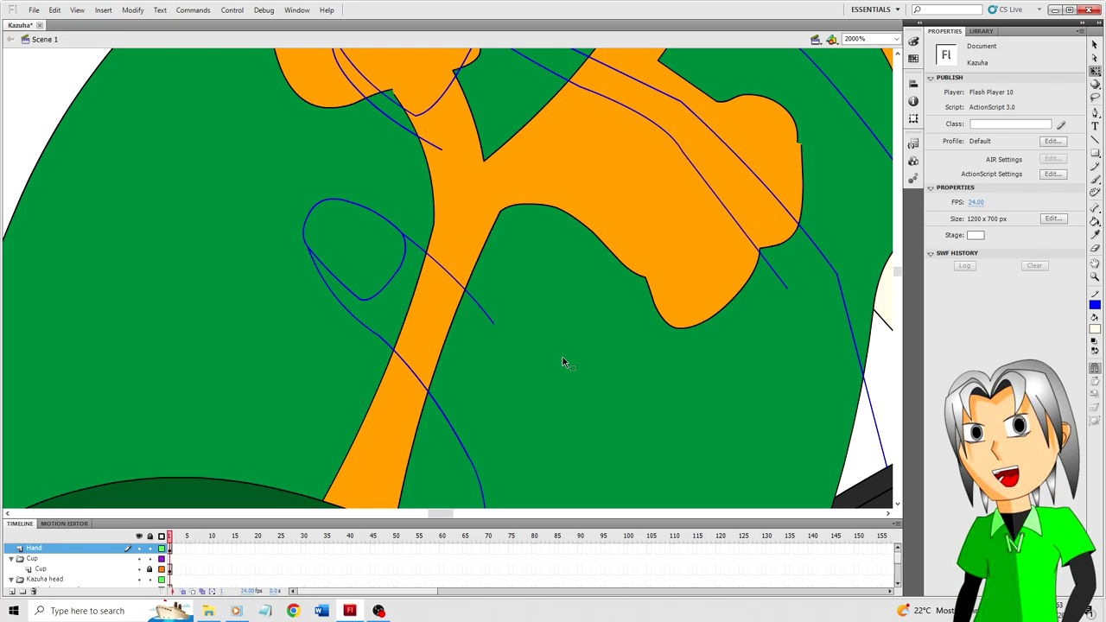
{"action": "scroll", "coordinate": [486, 340], "scroll_direction": "down", "scroll_amount": 3}
{"action": "key", "text": "n"}
{"action": "left_click_drag", "start_coordinate": [494, 166], "coordinate": [576, 293]}
{"action": "key", "text": "v"}
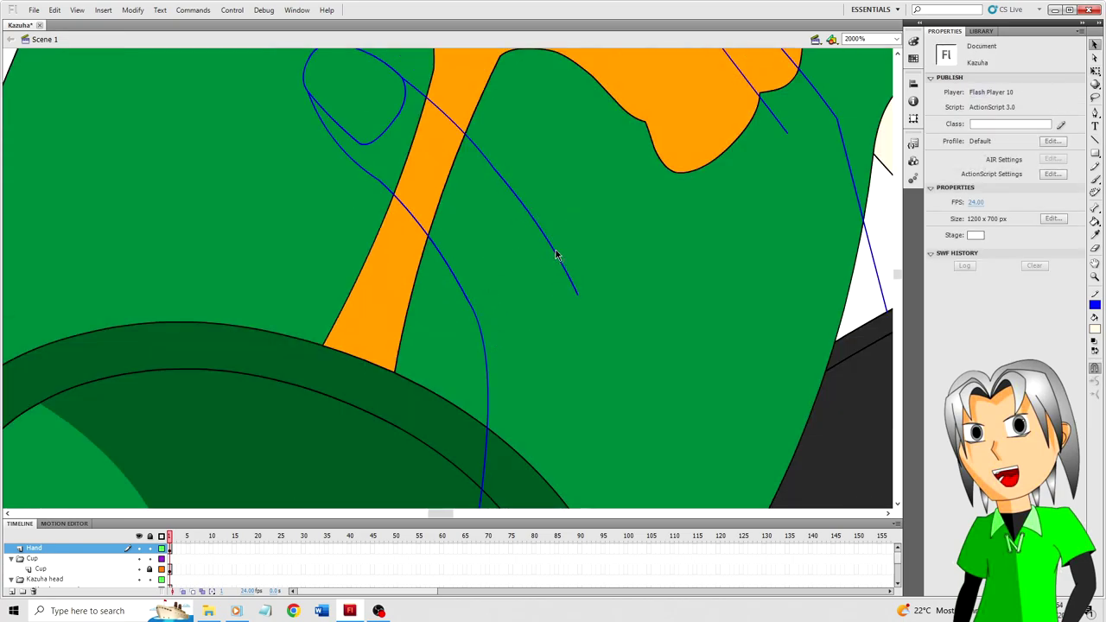
Step: Select the whole lower finger outline with its nail and wrist edge and nudge it down slightly
{"action": "key", "text": "ctrl+minus"}
{"action": "key", "text": "ctrl+minus"}
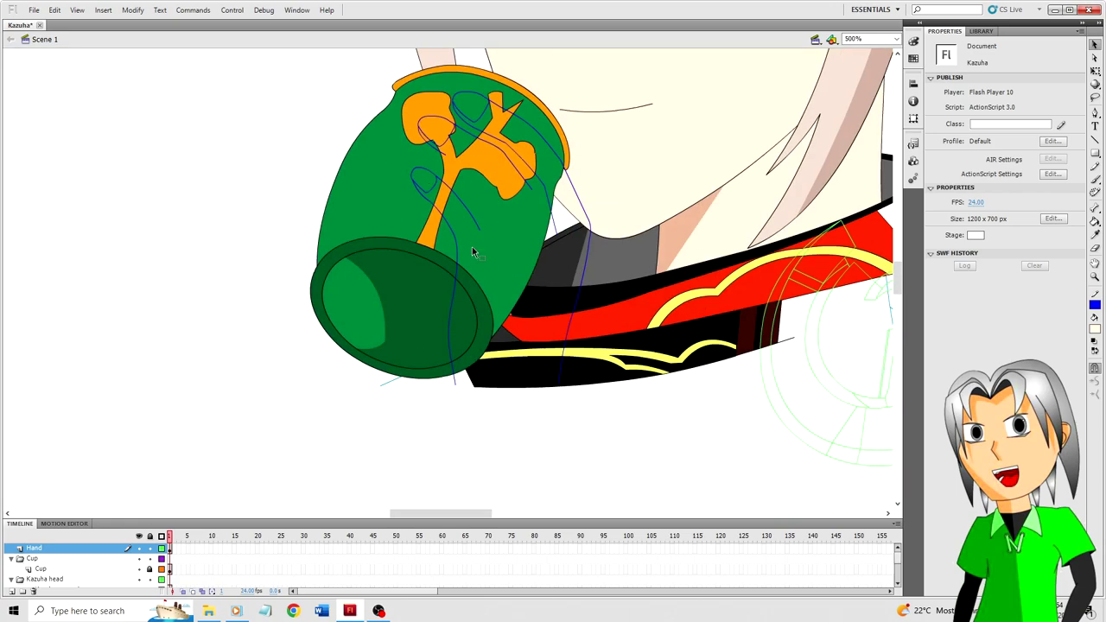
{"action": "left_click", "coordinate": [453, 233]}
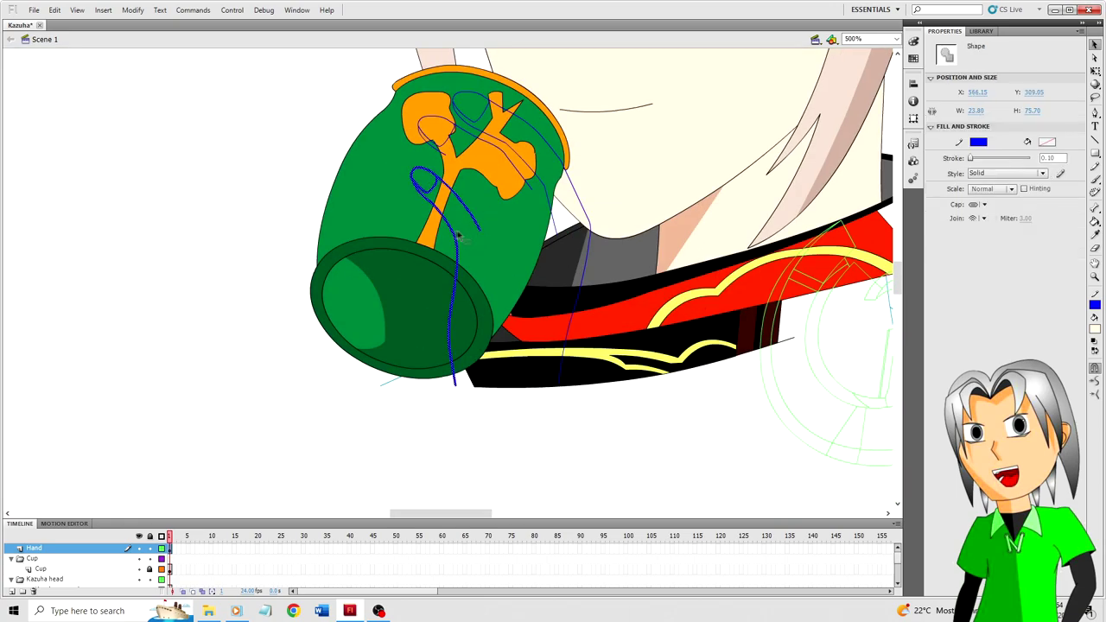
{"action": "key", "text": "Down"}
{"action": "key", "text": "Down"}
{"action": "key", "text": "Down"}
{"action": "key", "text": "Down"}
{"action": "key", "text": "Escape"}
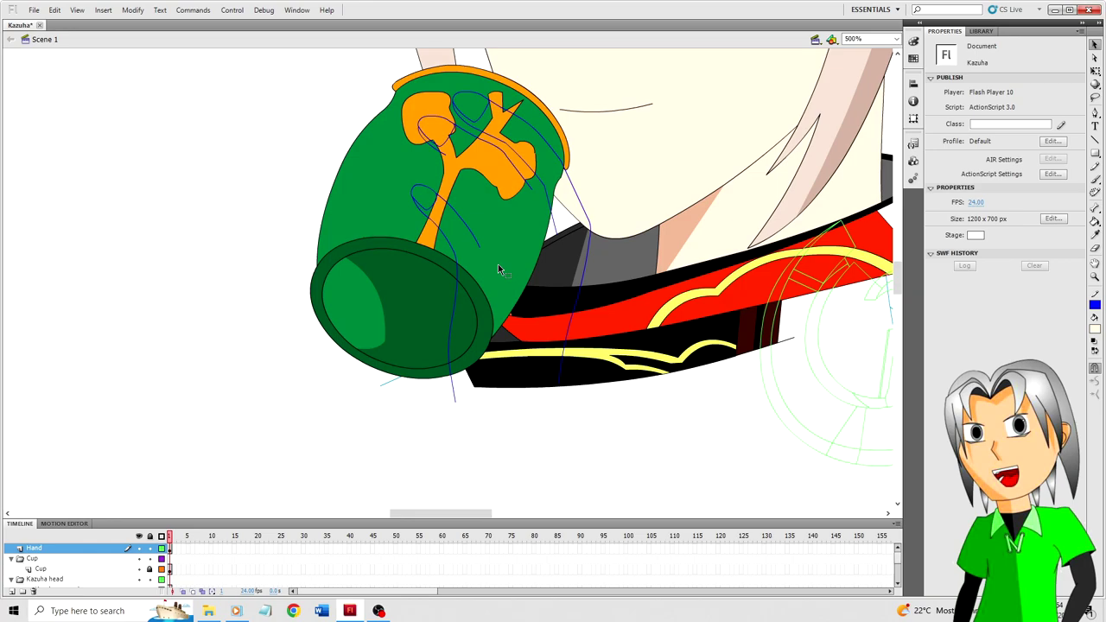
{"action": "double_click", "coordinate": [469, 232]}
{"action": "key", "text": "Down"}
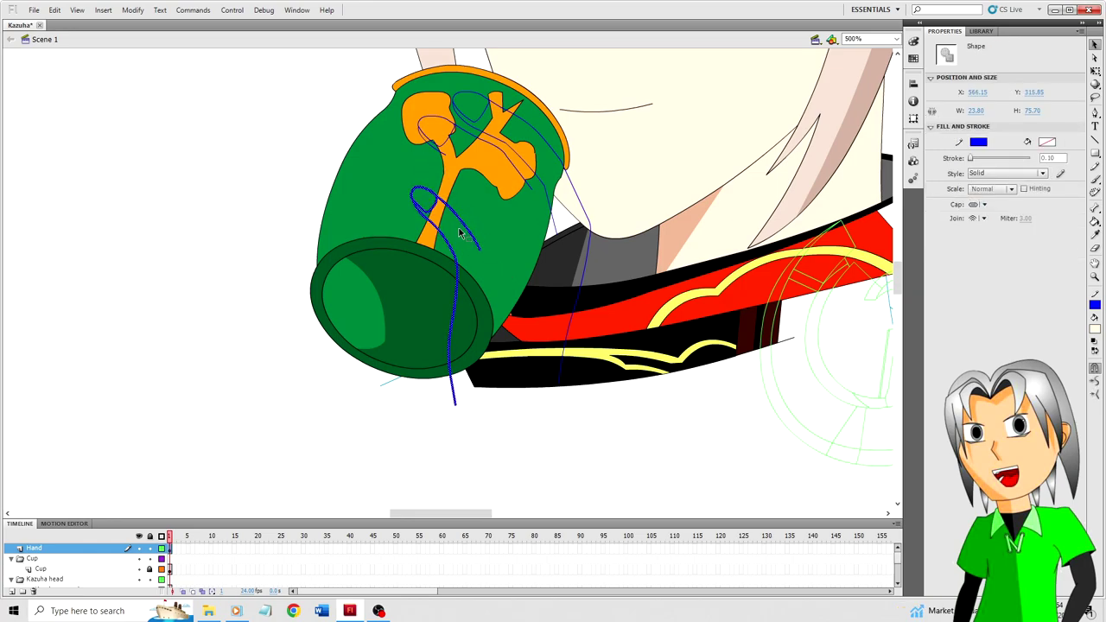
{"action": "left_click", "coordinate": [512, 254]}
Step: Extend the middle finger's lower edge across the orange pattern with two lines and bend them into a downward curve
{"action": "key", "text": "ctrl+="}
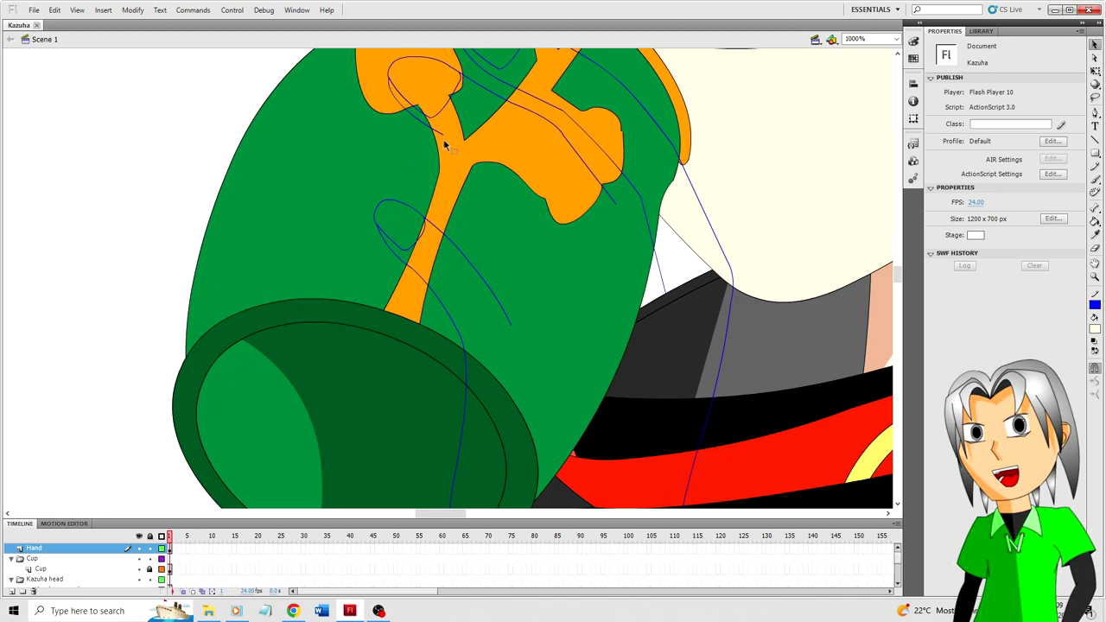
{"action": "key", "text": "n"}
{"action": "left_click_drag", "start_coordinate": [443, 135], "coordinate": [498, 158]}
{"action": "key", "text": "v"}
{"action": "key", "text": "n"}
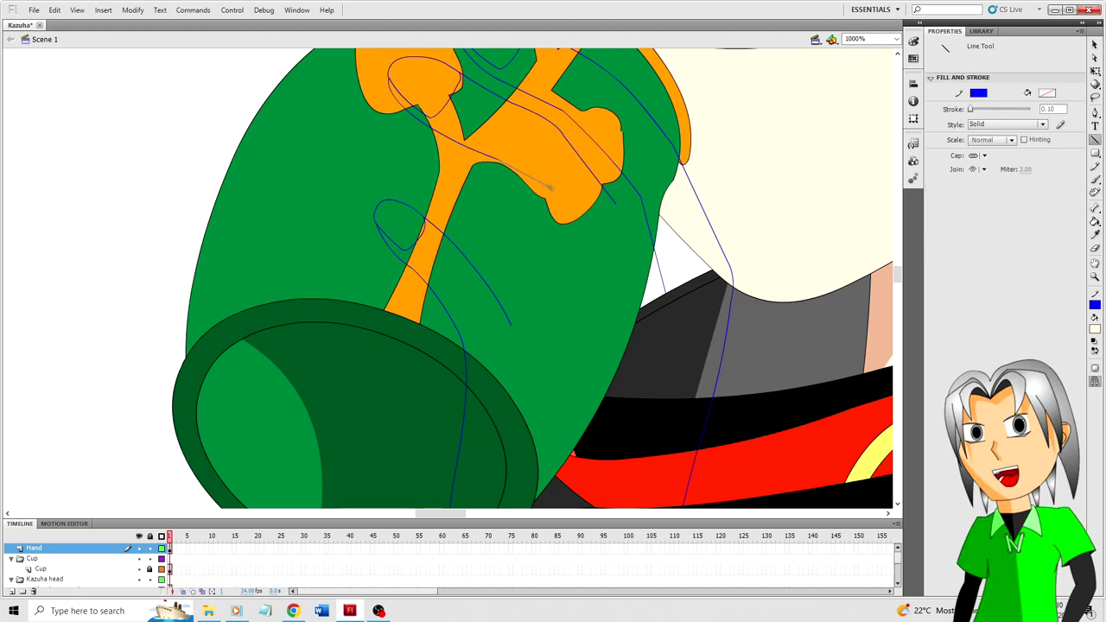
{"action": "mouse_move", "coordinate": [550, 187]}
{"action": "left_mouse_down"}
{"action": "mouse_move", "coordinate": [524, 182]}
{"action": "mouse_move", "coordinate": [548, 190]}
{"action": "left_mouse_up"}
{"action": "key", "text": "v"}
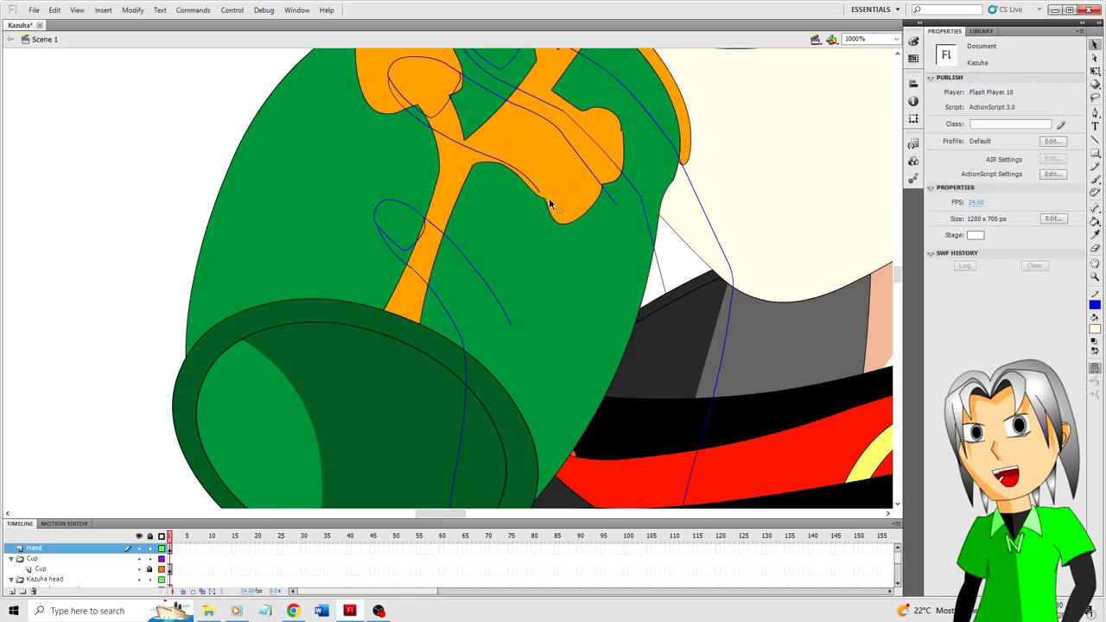
Step: Lengthen the line between the upper fingers down past the orange pattern and smooth its bends
{"action": "mouse_move", "coordinate": [546, 199]}
{"action": "left_mouse_down"}
{"action": "mouse_move", "coordinate": [614, 205]}
{"action": "mouse_move", "coordinate": [625, 225]}
{"action": "left_mouse_up"}
{"action": "left_click_drag", "start_coordinate": [591, 174], "coordinate": [595, 171]}
{"action": "left_click_drag", "start_coordinate": [563, 135], "coordinate": [566, 133]}
Step: Draw a line across the wrist from the cup's base edge to the opposite wrist edge and bow it upward
{"action": "scroll", "coordinate": [531, 181], "scroll_direction": "down", "scroll_amount": 3}
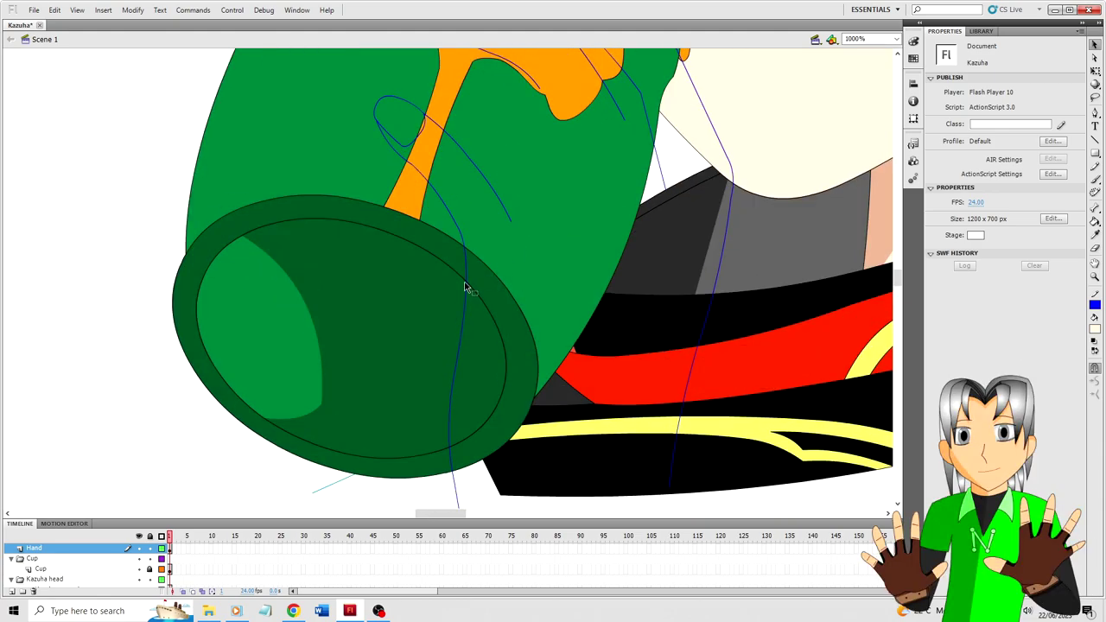
{"action": "key", "text": "n"}
{"action": "mouse_move", "coordinate": [466, 293]}
{"action": "left_mouse_down"}
{"action": "mouse_move", "coordinate": [708, 256]}
{"action": "mouse_move", "coordinate": [724, 239]}
{"action": "left_mouse_up"}
{"action": "key", "text": "v"}
{"action": "left_click_drag", "start_coordinate": [621, 261], "coordinate": [618, 245]}
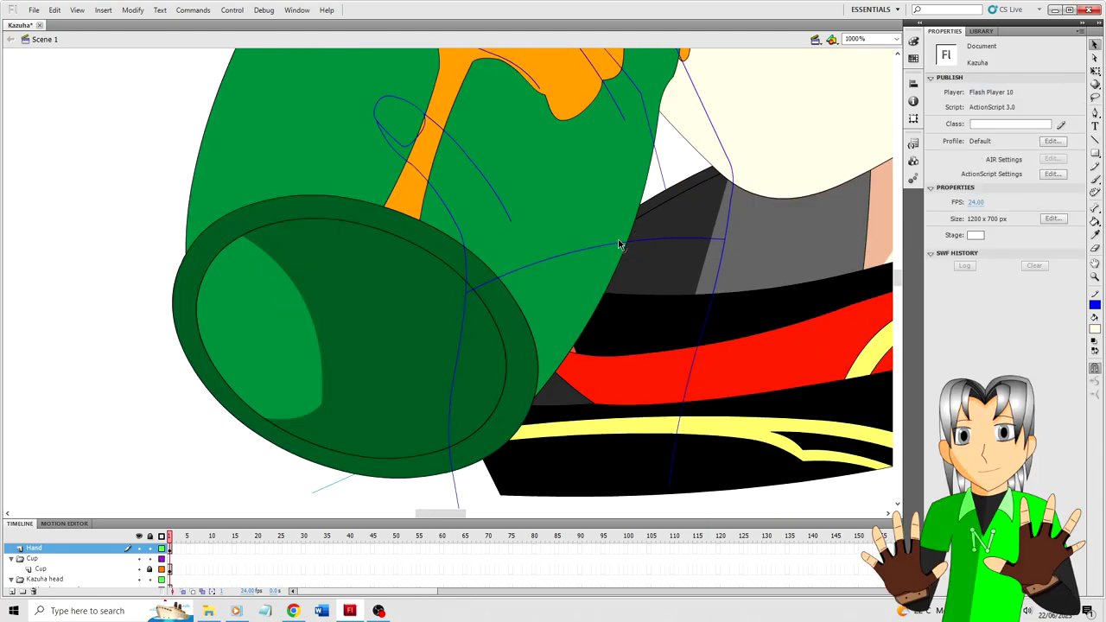
{"action": "left_click", "coordinate": [556, 265]}
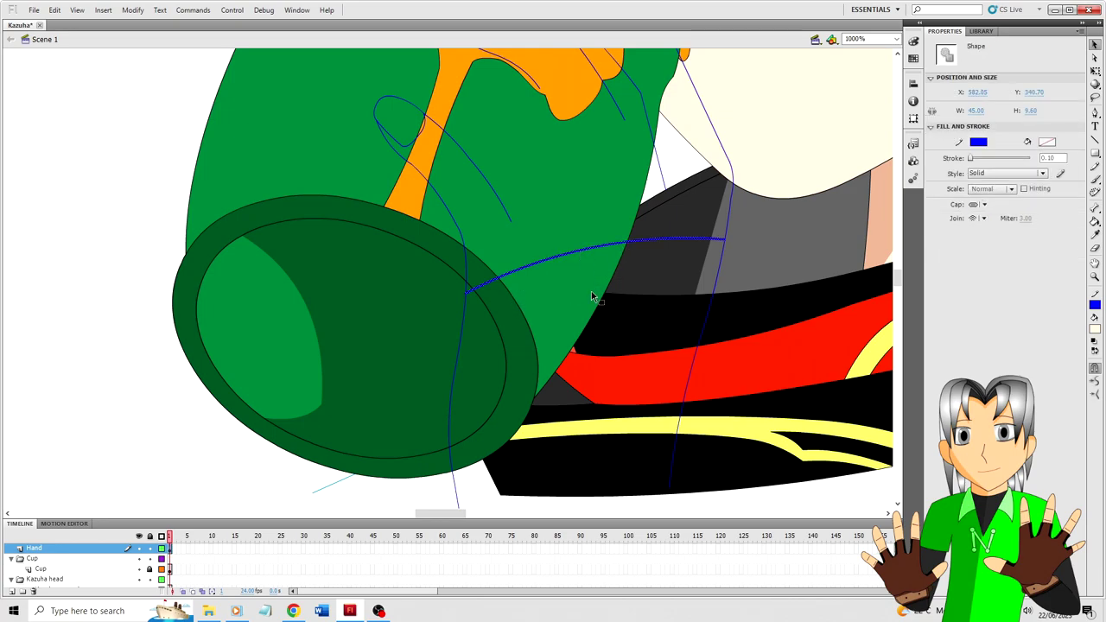
{"action": "left_click", "coordinate": [592, 292]}
Step: Duplicate the wrist edge below the cross line in place and nudge the copy slightly to the left
{"action": "left_click", "coordinate": [463, 322]}
{"action": "scroll", "coordinate": [498, 330], "scroll_direction": "down", "scroll_amount": 2}
{"action": "left_click", "coordinate": [458, 461], "text": "shift"}
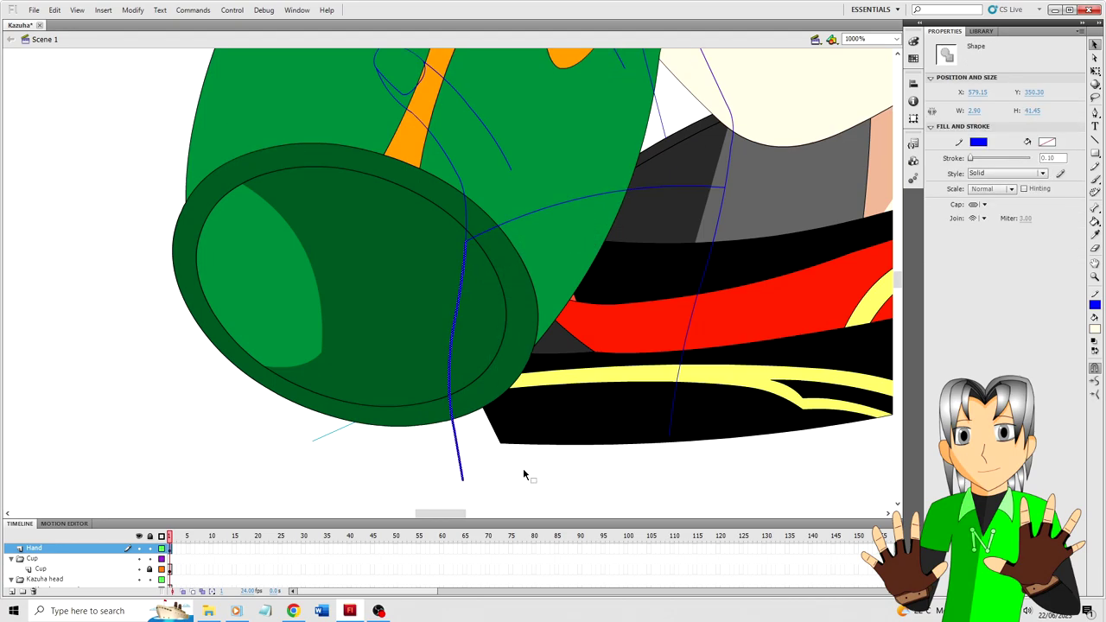
{"action": "key", "text": "ctrl+c"}
{"action": "key", "text": "ctrl+shift+v"}
{"action": "key", "text": "Left"}
{"action": "key", "text": "Left"}
{"action": "key", "text": "Left"}
{"action": "key", "text": "Left"}
{"action": "left_click", "coordinate": [524, 471]}
Step: Move the cross line's end onto the top of the duplicated wrist edge
{"action": "left_click", "coordinate": [478, 234]}
{"action": "key", "text": "q"}
{"action": "left_click_drag", "start_coordinate": [467, 242], "coordinate": [460, 244]}
{"action": "left_click", "coordinate": [456, 242]}
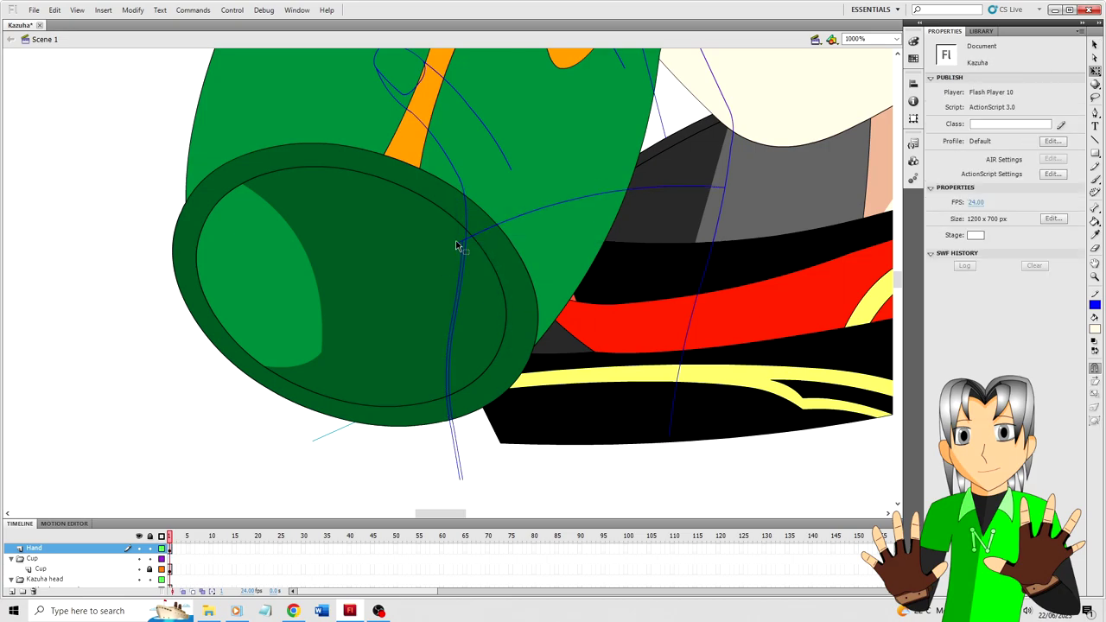
Step: Duplicate the far wrist edge below the cross line in place and nudge the copy slightly to the right
{"action": "left_click", "coordinate": [720, 187]}
{"action": "left_click", "coordinate": [698, 298]}
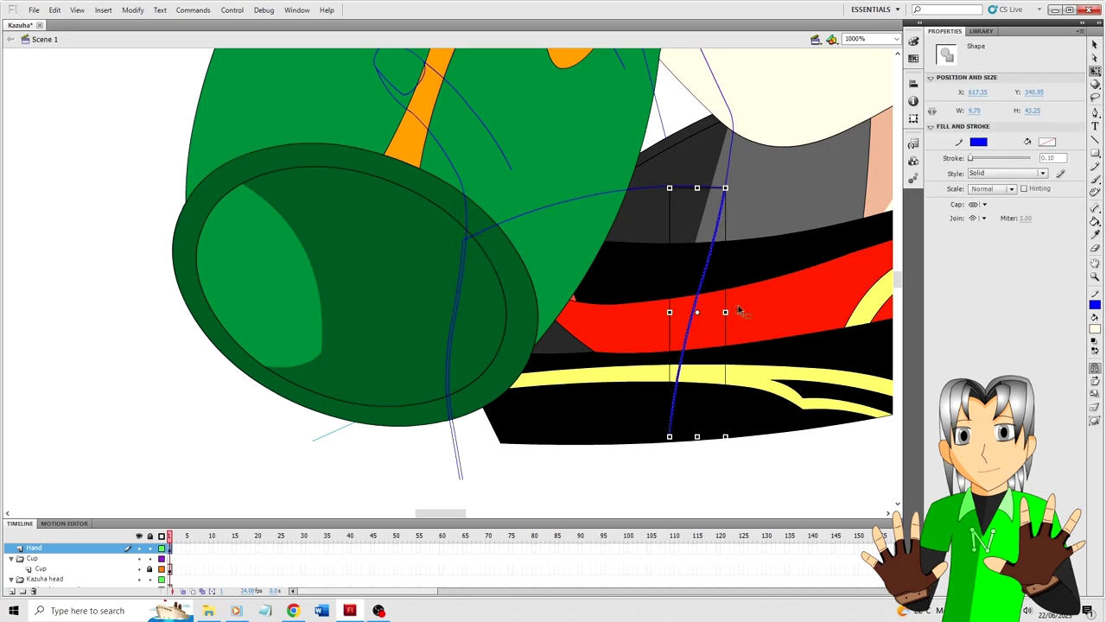
{"action": "key", "text": "Right"}
{"action": "key", "text": "Right"}
{"action": "key", "text": "Right"}
{"action": "key", "text": "Right"}
{"action": "left_click", "coordinate": [760, 197]}
Step: Move the cross line's far end onto the top of the newly duplicated wrist edge
{"action": "left_click", "coordinate": [719, 188]}
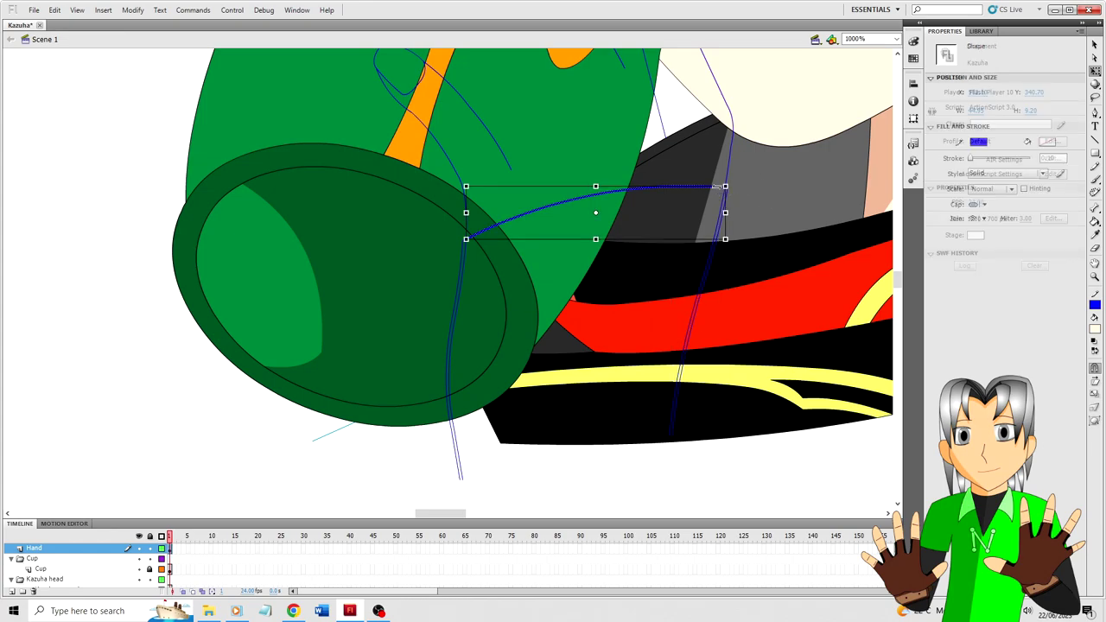
{"action": "left_click_drag", "start_coordinate": [726, 187], "coordinate": [730, 188]}
{"action": "left_click", "coordinate": [774, 197]}
{"action": "left_click", "coordinate": [728, 189]}
{"action": "left_click", "coordinate": [751, 203]}
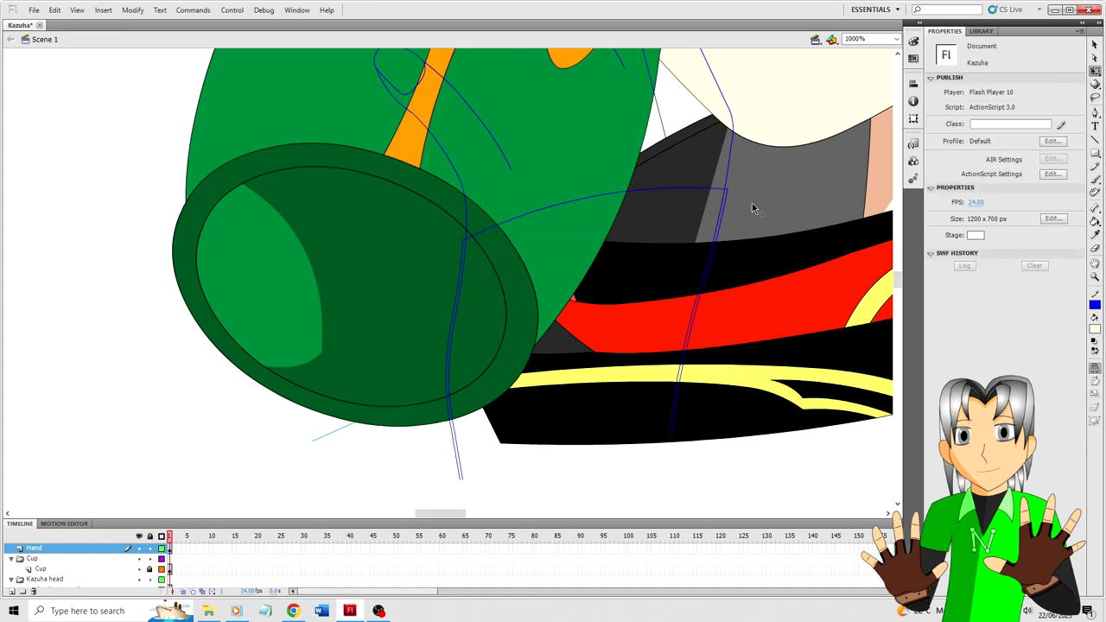
Step: Duplicate the cross line slightly lower, draw a V-shaped notch in the copy and delete the segment across the notch's opening
{"action": "left_click", "coordinate": [725, 194]}
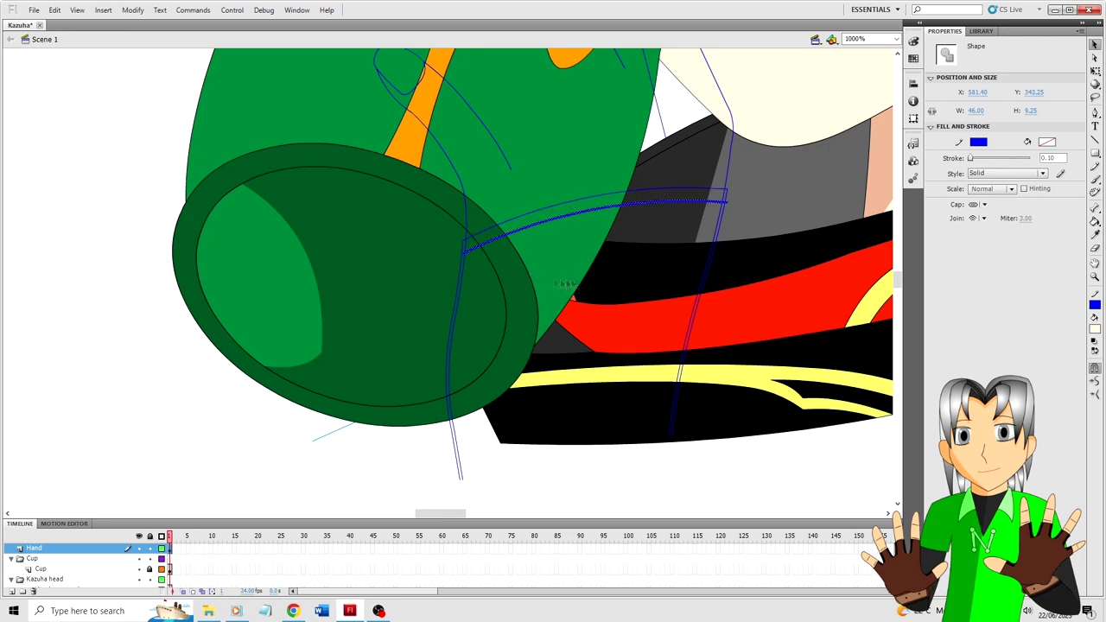
{"action": "left_click", "coordinate": [570, 219]}
{"action": "key", "text": "n"}
{"action": "left_click_drag", "start_coordinate": [574, 214], "coordinate": [591, 267]}
{"action": "left_click_drag", "start_coordinate": [591, 267], "coordinate": [626, 205]}
{"action": "key", "text": "v"}
{"action": "left_click", "coordinate": [603, 212]}
{"action": "key", "text": "Delete"}
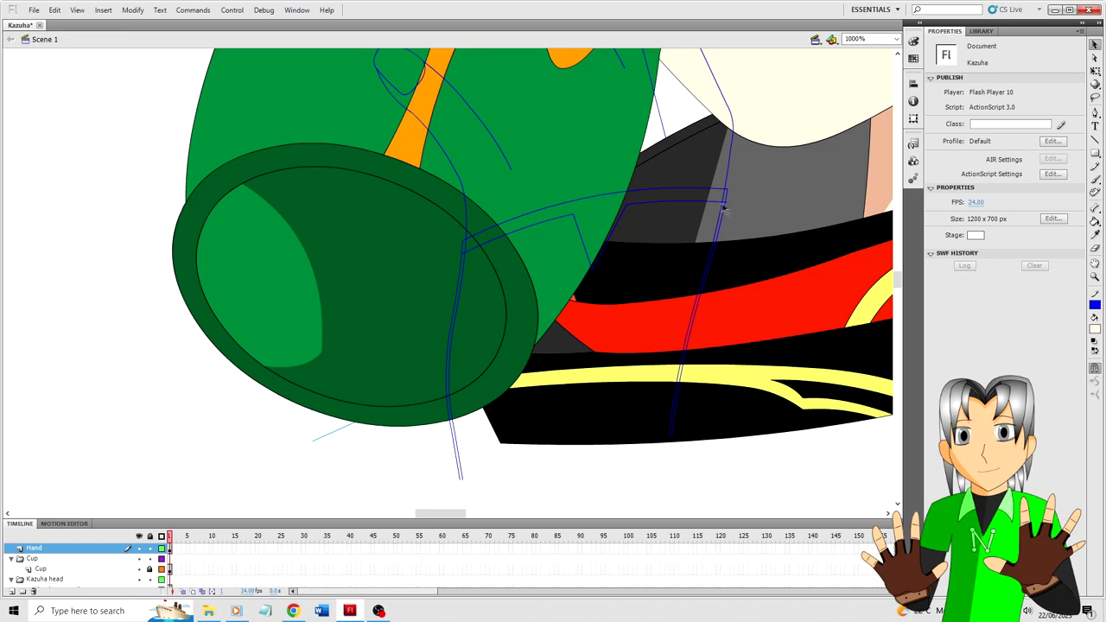
{"action": "left_click", "coordinate": [727, 207]}
{"action": "left_click", "coordinate": [724, 210]}
{"action": "scroll", "coordinate": [559, 340], "scroll_direction": "up", "scroll_amount": 2}
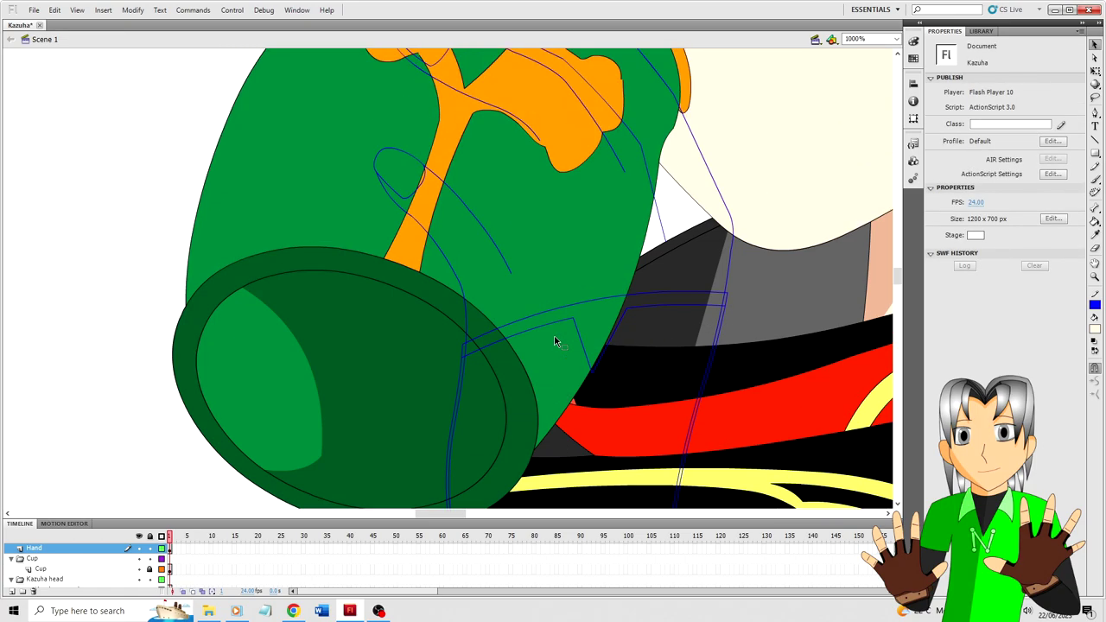
{"action": "scroll", "coordinate": [559, 341], "scroll_direction": "down", "scroll_amount": 2}
{"action": "left_click", "coordinate": [465, 248]}
{"action": "left_click", "coordinate": [486, 281]}
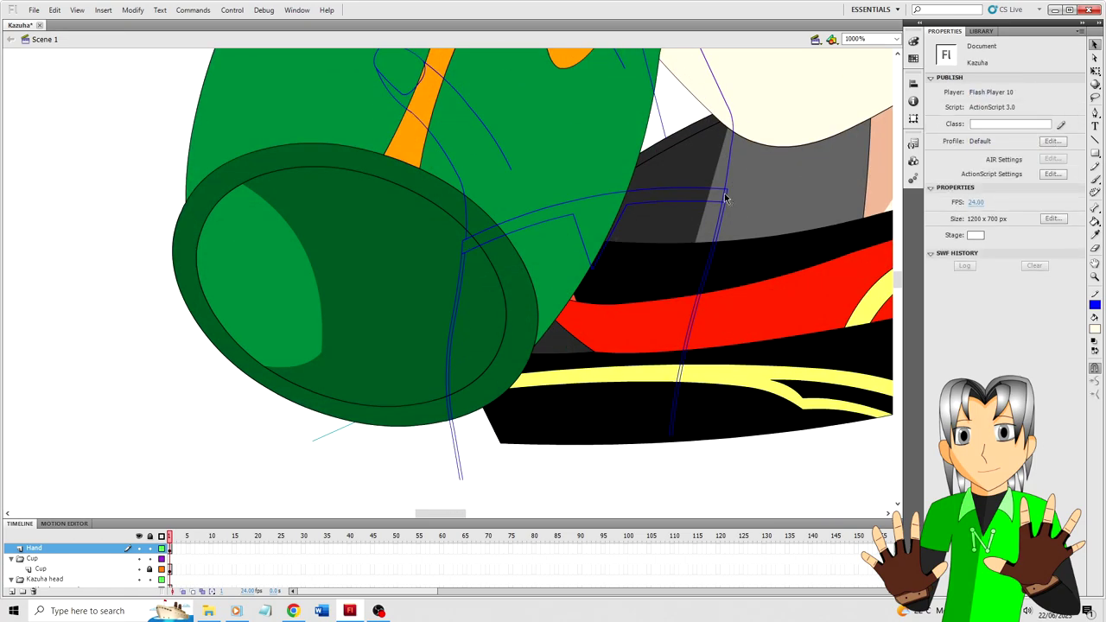
Step: Duplicate the second finger's fingertip and nail outline and place the copy between the second and lowest fingers
{"action": "scroll", "coordinate": [570, 231], "scroll_direction": "down", "scroll_amount": 2}
{"action": "scroll", "coordinate": [520, 205], "scroll_direction": "up", "scroll_amount": 5}
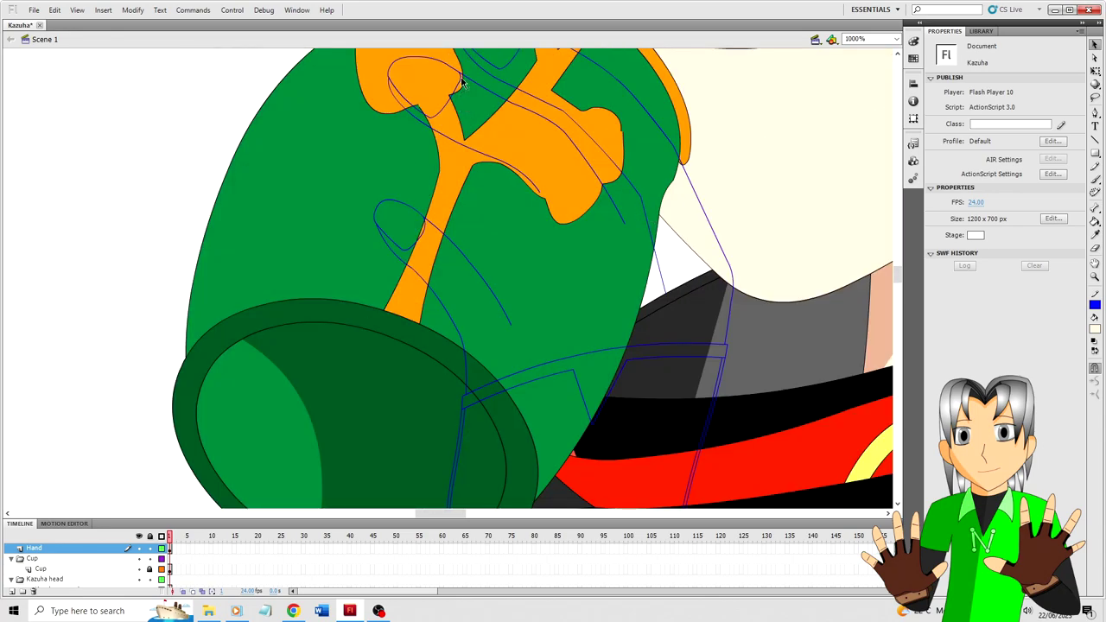
{"action": "left_click", "coordinate": [398, 69]}
{"action": "scroll", "coordinate": [436, 145], "scroll_direction": "up", "scroll_amount": 2}
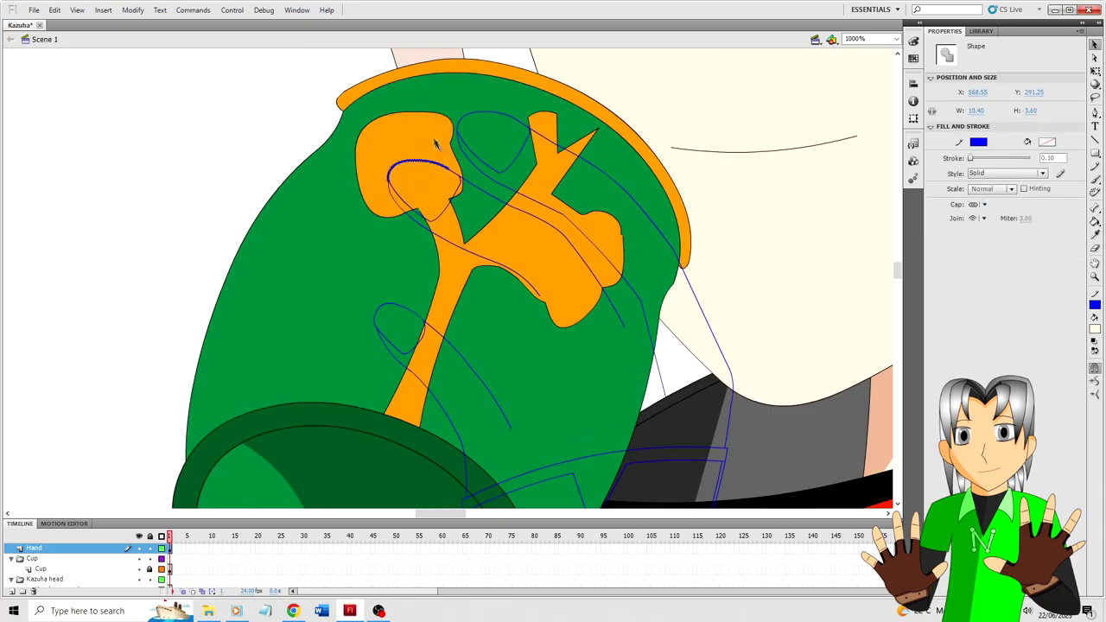
{"action": "mouse_move", "coordinate": [458, 178]}
{"action": "left_mouse_down"}
{"action": "mouse_move", "coordinate": [465, 197]}
{"action": "mouse_move", "coordinate": [432, 232]}
{"action": "mouse_move", "coordinate": [464, 223]}
{"action": "left_mouse_up"}
{"action": "key", "text": "Down"}
{"action": "key", "text": "Down"}
{"action": "key", "text": "Down"}
{"action": "key", "text": "Down"}
{"action": "key", "text": "Down"}
{"action": "key", "text": "Down"}
{"action": "key", "text": "Down"}
{"action": "key", "text": "Down"}
{"action": "key", "text": "Down"}
{"action": "key", "text": "Down"}
{"action": "key", "text": "Down"}
{"action": "key", "text": "Left"}
{"action": "key", "text": "Left"}
{"action": "key", "text": "Up"}
Step: Reduce the copied fingertip outline's height to 9.95 and nudge it slightly to the left
{"action": "key", "text": "q"}
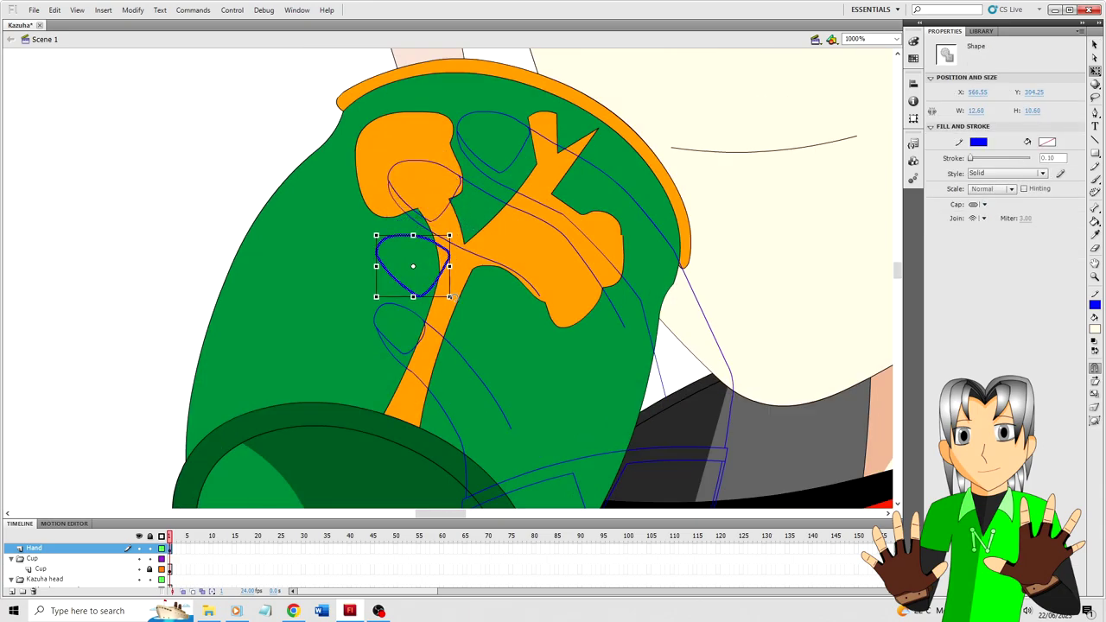
{"action": "left_click_drag", "start_coordinate": [451, 297], "coordinate": [451, 292]}
{"action": "key", "text": "Up"}
{"action": "key", "text": "Up"}
{"action": "key", "text": "Up"}
{"action": "key", "text": "Up"}
{"action": "key", "text": "Up"}
{"action": "key", "text": "Up"}
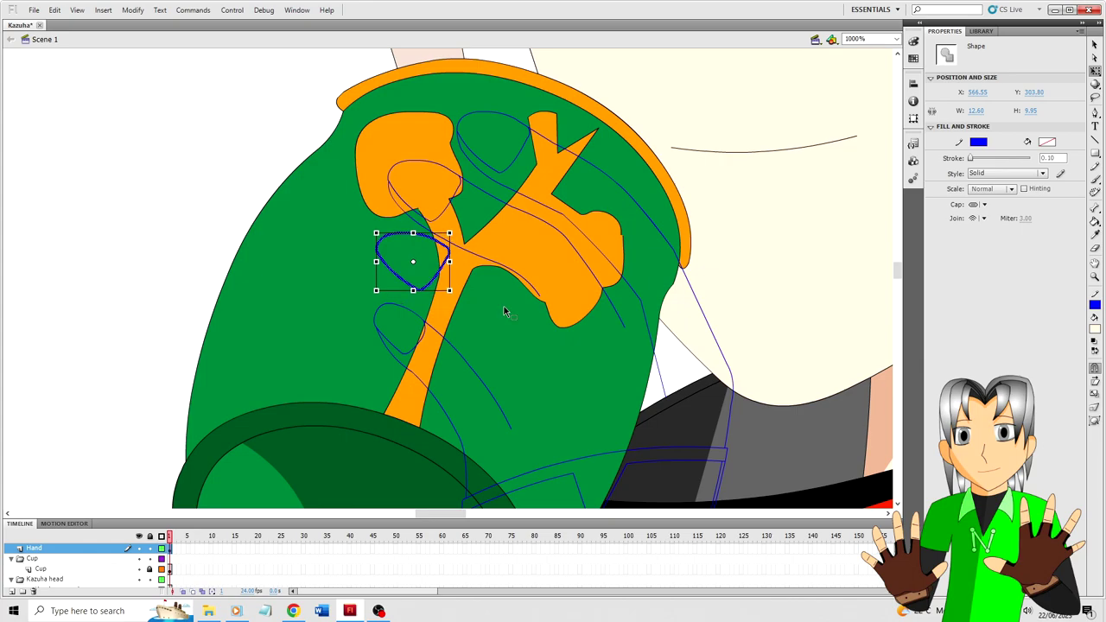
{"action": "key", "text": "Left"}
{"action": "key", "text": "Left"}
{"action": "key", "text": "Left"}
{"action": "key", "text": "Left"}
{"action": "key", "text": "Left"}
{"action": "left_click", "coordinate": [501, 307]}
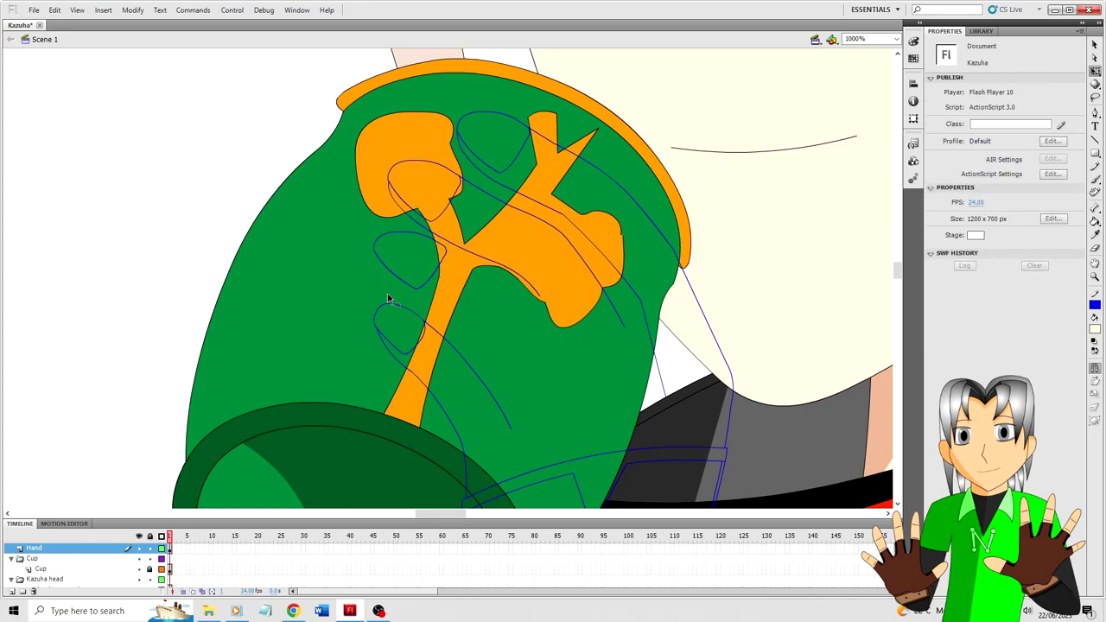
{"action": "key", "text": "n"}
{"action": "left_click_drag", "start_coordinate": [376, 255], "coordinate": [407, 296]}
{"action": "key", "text": "v"}
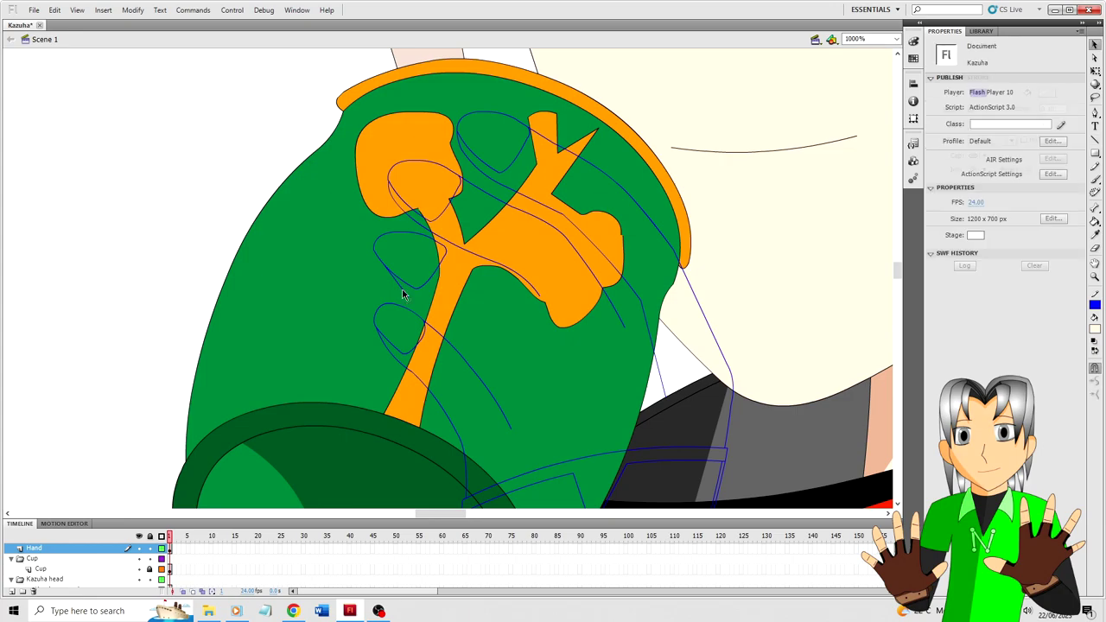
Step: Narrow the third finger's fingertip and nail outline slightly
{"action": "left_click", "coordinate": [438, 280]}
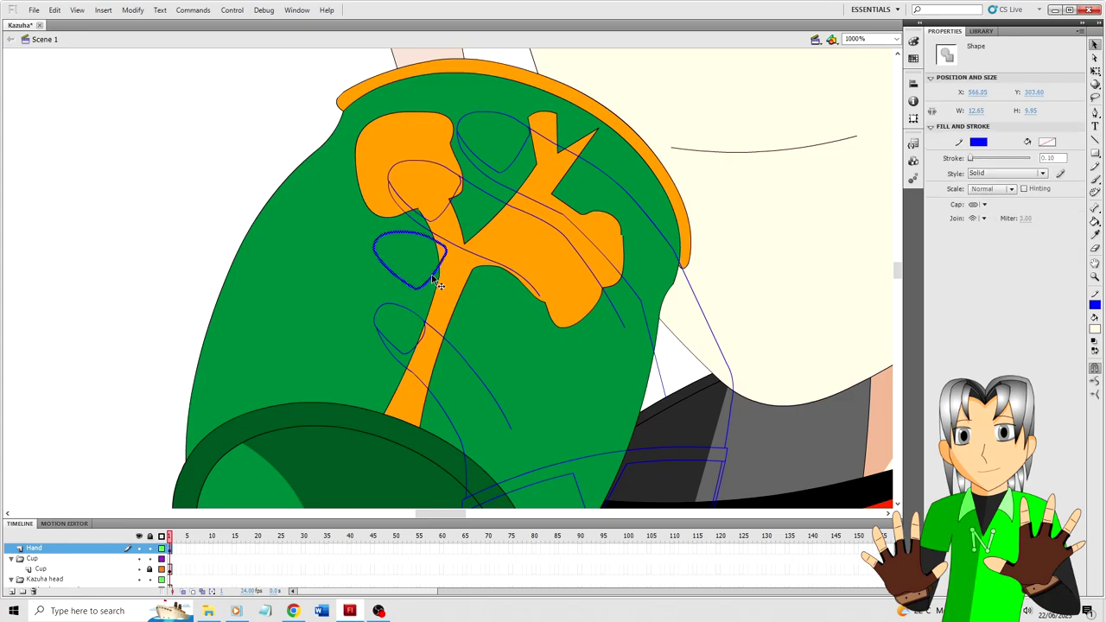
{"action": "key", "text": "q"}
{"action": "left_click_drag", "start_coordinate": [411, 232], "coordinate": [441, 260]}
{"action": "key", "text": "ctrl+z"}
{"action": "left_click", "coordinate": [402, 272]}
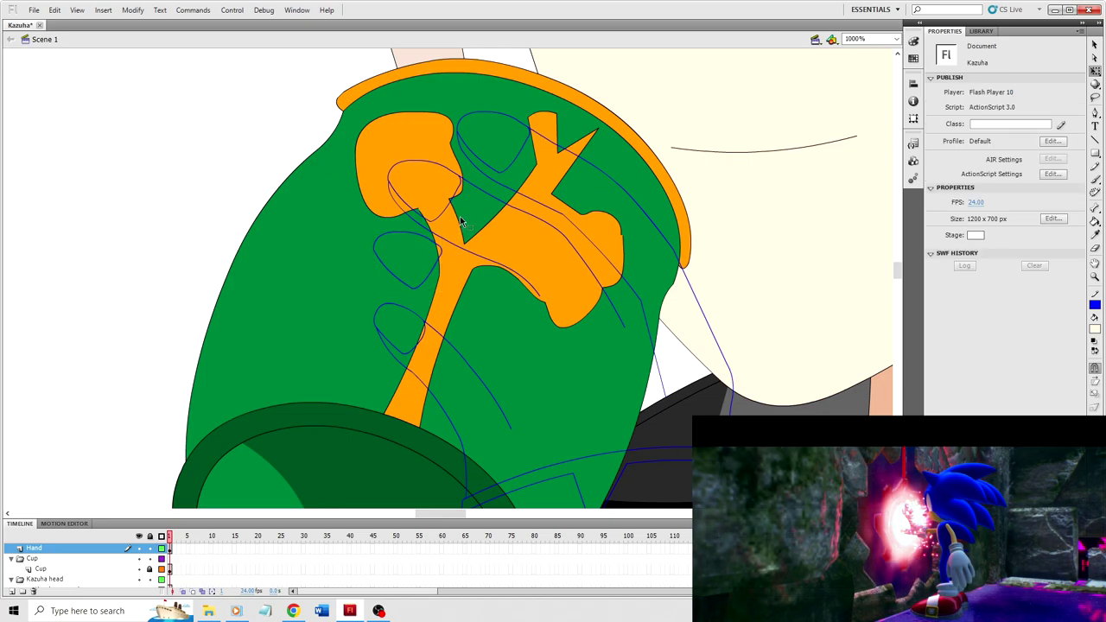
Step: Draw the third finger's curved lower edge from its fingertip down across the orange stem
{"action": "scroll", "coordinate": [462, 221], "scroll_direction": "down", "scroll_amount": 2}
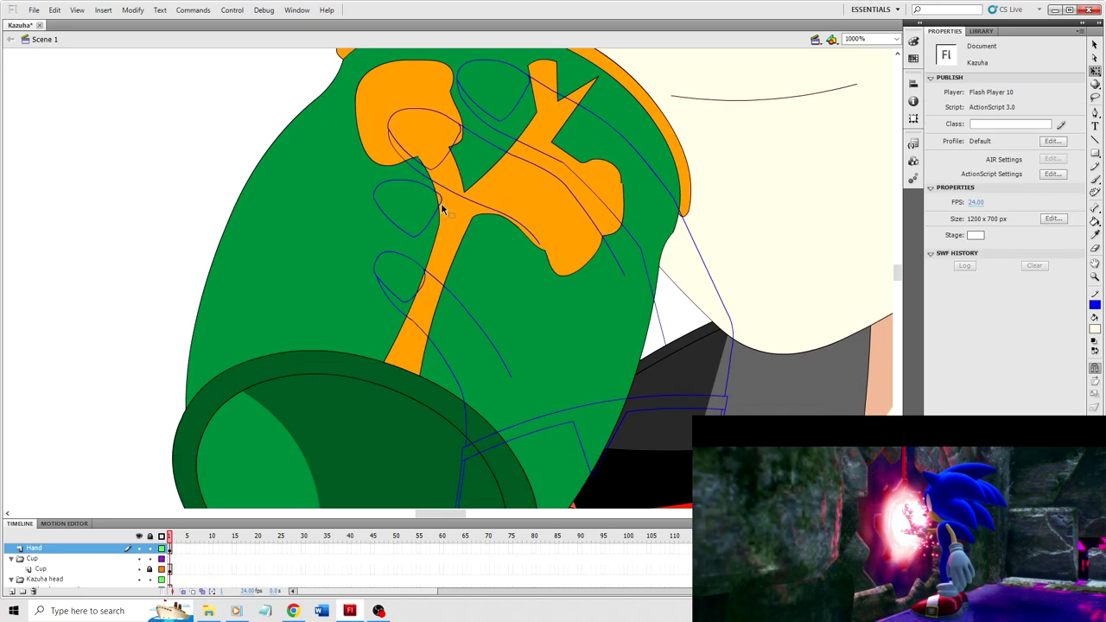
{"action": "left_click_drag", "start_coordinate": [441, 206], "coordinate": [387, 234]}
{"action": "key", "text": "n"}
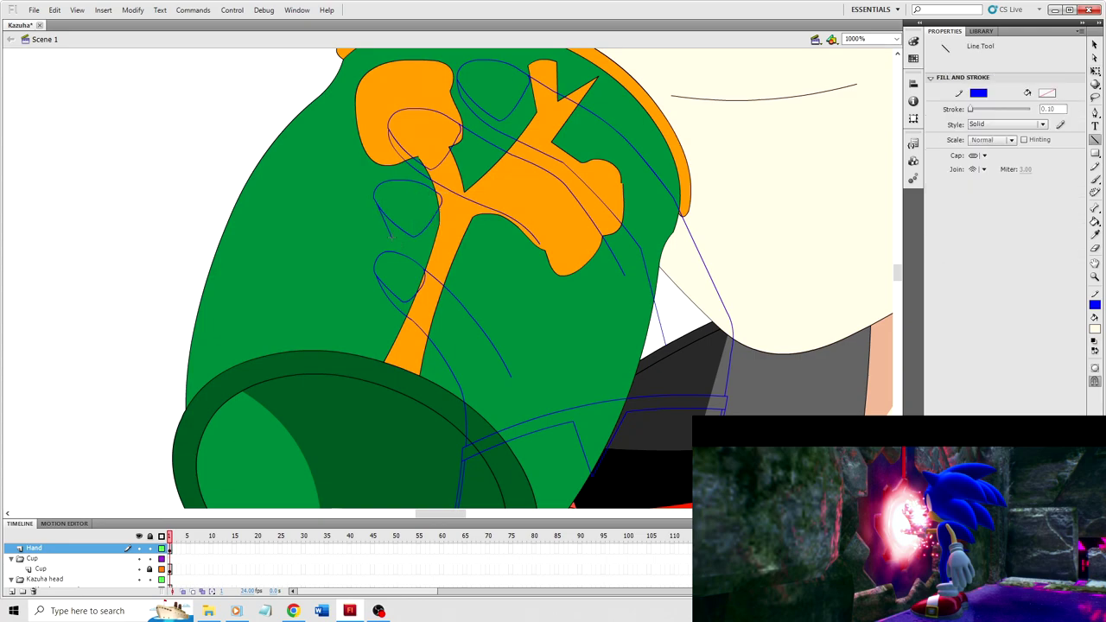
{"action": "key", "text": "v"}
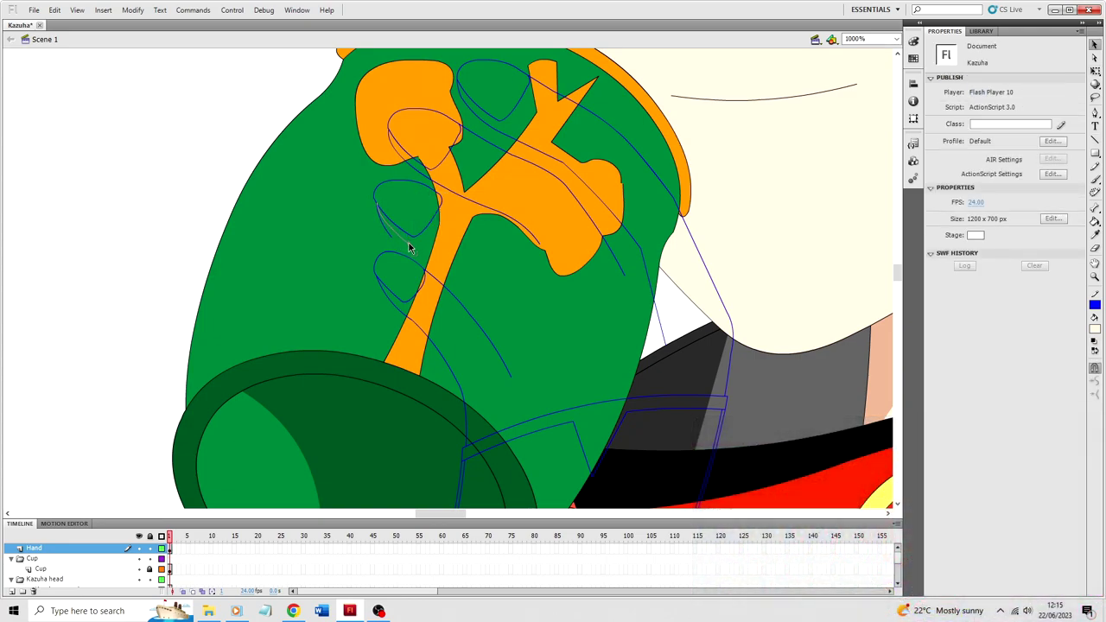
{"action": "key", "text": "n"}
{"action": "left_click_drag", "start_coordinate": [409, 247], "coordinate": [482, 287]}
{"action": "key", "text": "v"}
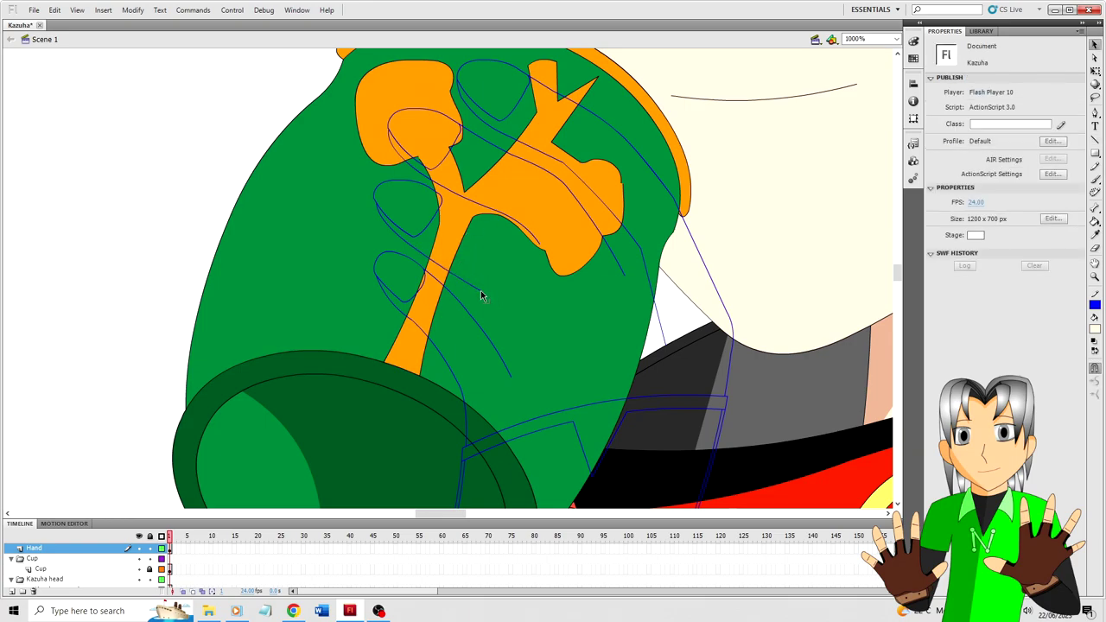
Step: Draw a line from the end of the lowest finger's upper edge up toward the third finger's lower edge and bow it
{"action": "key", "text": "n"}
{"action": "left_click_drag", "start_coordinate": [481, 290], "coordinate": [526, 368]}
{"action": "scroll", "coordinate": [525, 366], "scroll_direction": "down", "scroll_amount": 3}
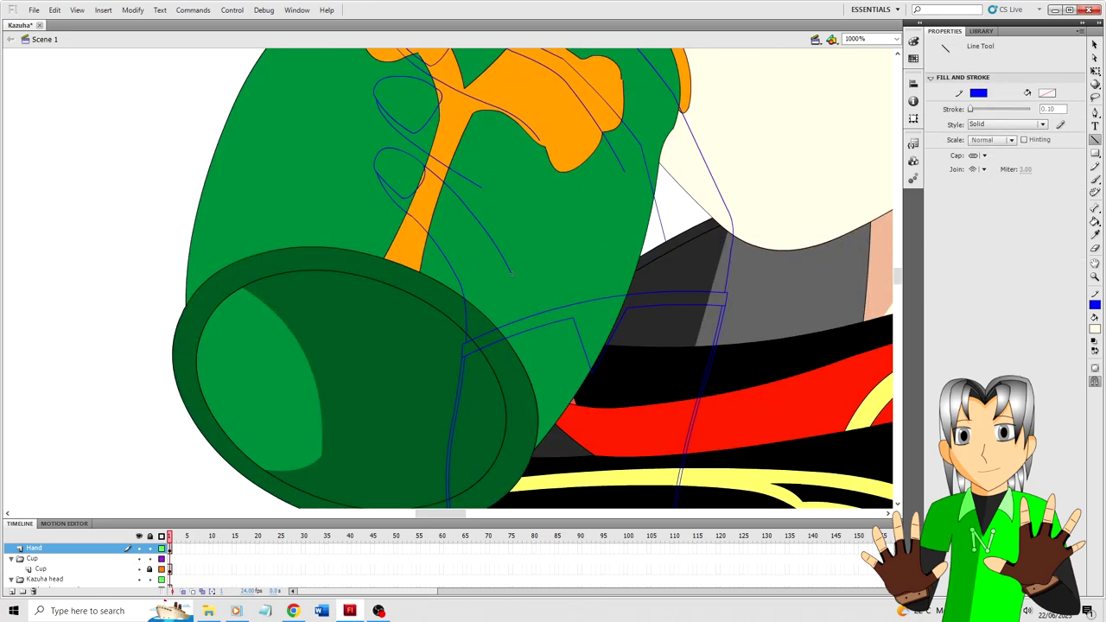
{"action": "left_click_drag", "start_coordinate": [511, 272], "coordinate": [490, 193]}
{"action": "key", "text": "v"}
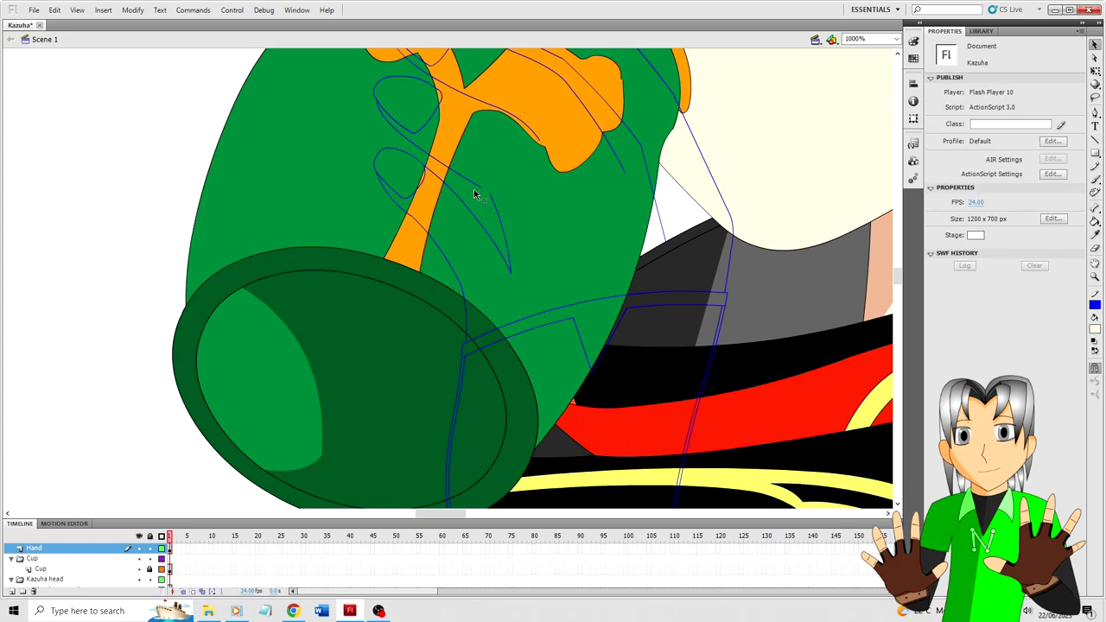
Step: Scale the third finger's fingertip, nail and lower edge down to 17.40 by 18.00
{"action": "scroll", "coordinate": [440, 162], "scroll_direction": "up", "scroll_amount": 2}
{"action": "left_click", "coordinate": [438, 160]}
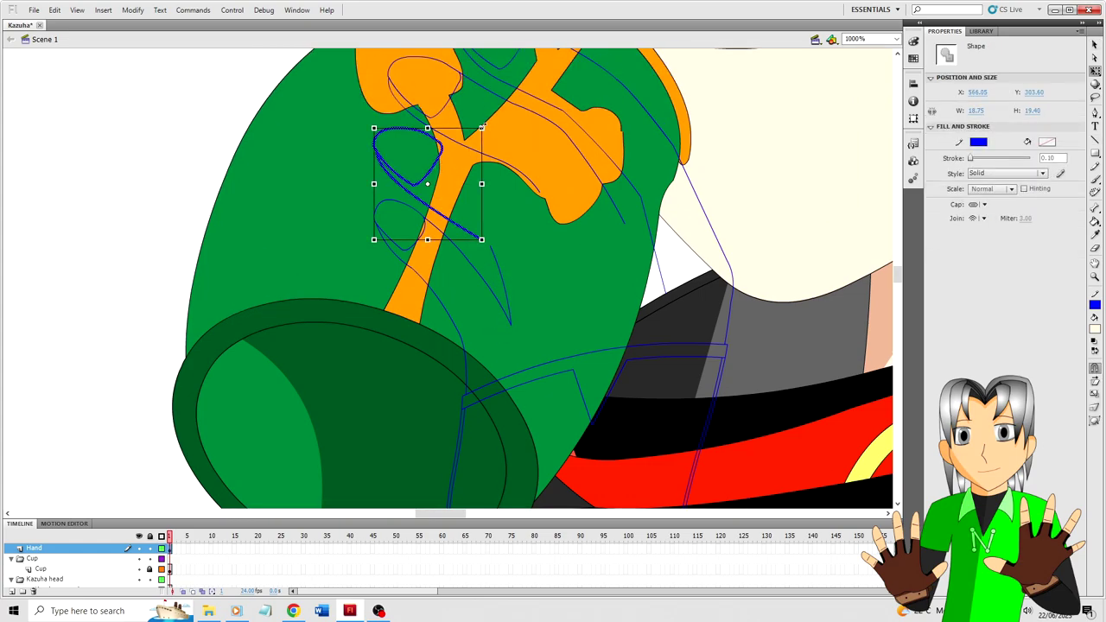
{"action": "left_click_drag", "start_coordinate": [483, 127], "coordinate": [475, 135]}
{"action": "key", "text": "Up"}
{"action": "key", "text": "Up"}
{"action": "key", "text": "Up"}
{"action": "key", "text": "Up"}
{"action": "key", "text": "Up"}
{"action": "key", "text": "Up"}
{"action": "key", "text": "Up"}
{"action": "key", "text": "Up"}
{"action": "key", "text": "Up"}
{"action": "key", "text": "Up"}
{"action": "key", "text": "Up"}
{"action": "key", "text": "Up"}
{"action": "key", "text": "Up"}
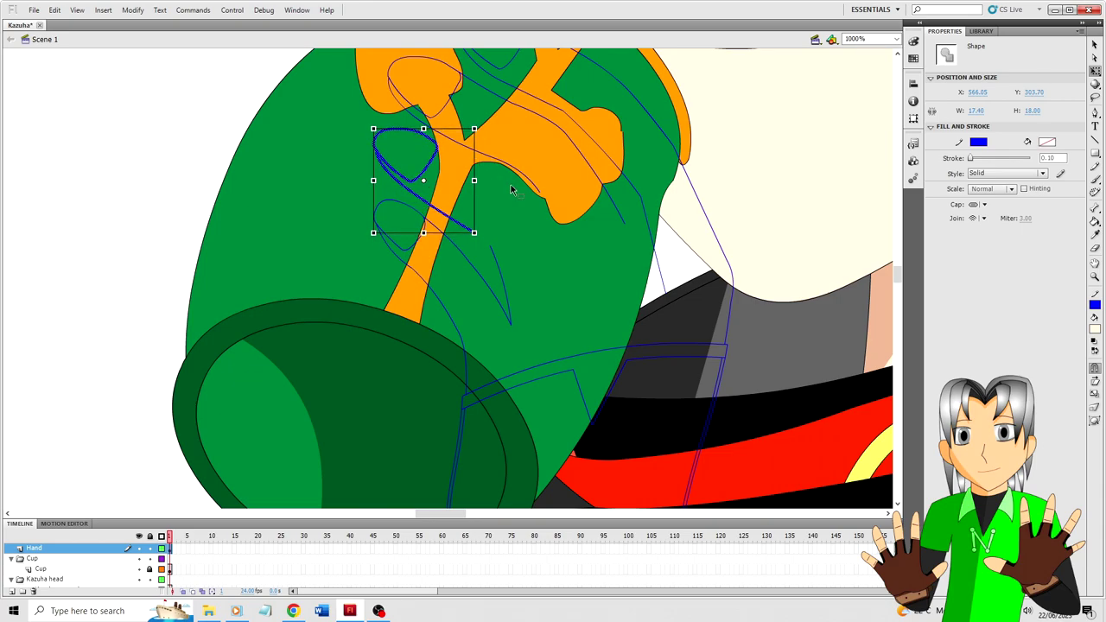
{"action": "left_click", "coordinate": [518, 253]}
Step: Rotate the third finger's outline slightly clockwise and nudge it up
{"action": "left_click", "coordinate": [465, 227]}
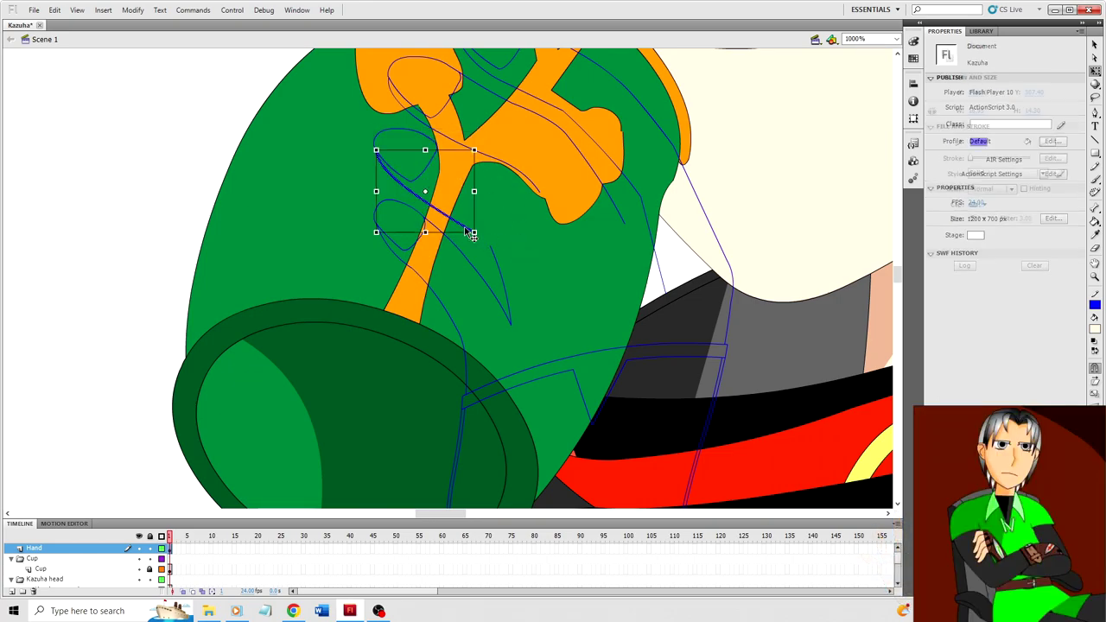
{"action": "double_click", "coordinate": [464, 227]}
{"action": "left_click_drag", "start_coordinate": [477, 123], "coordinate": [482, 127]}
{"action": "key", "text": "Up"}
{"action": "key", "text": "Up"}
{"action": "key", "text": "Up"}
{"action": "key", "text": "Up"}
{"action": "key", "text": "Up"}
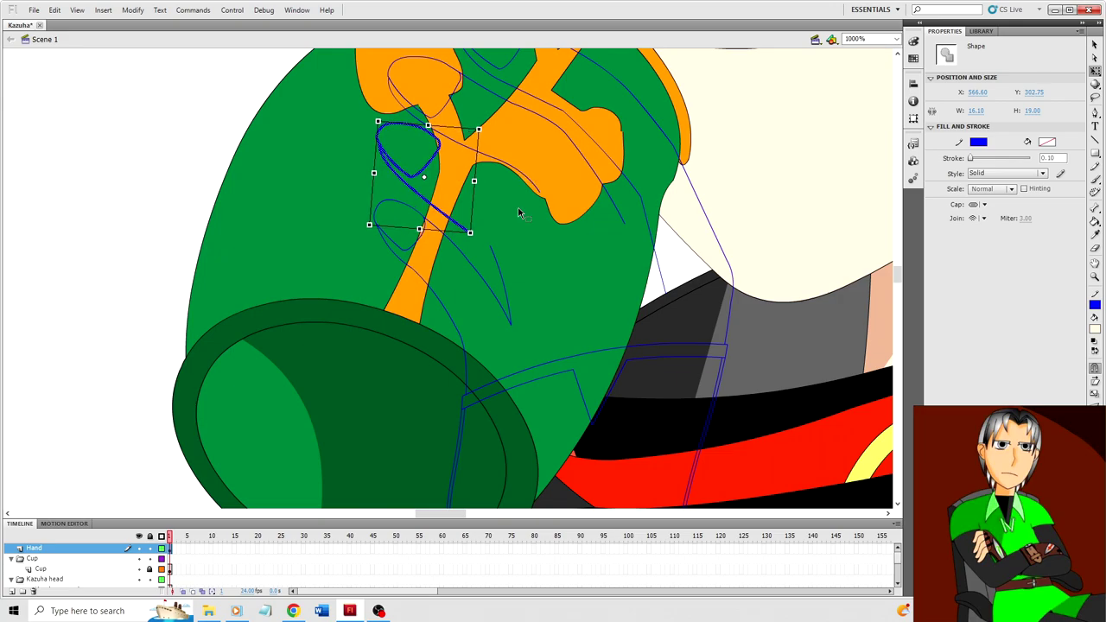
{"action": "left_click", "coordinate": [448, 172]}
{"action": "left_click_drag", "start_coordinate": [469, 231], "coordinate": [460, 222]}
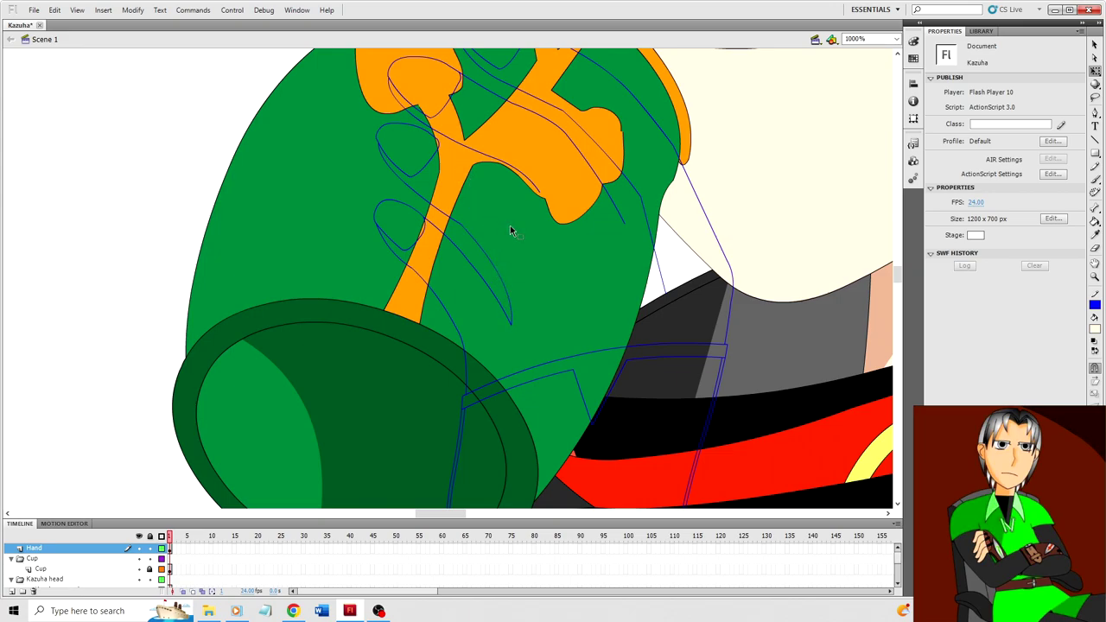
{"action": "key", "text": "ctrl+z"}
{"action": "key", "text": "ctrl+z"}
{"action": "key", "text": "ctrl+z"}
{"action": "key", "text": "ctrl+z"}
Step: Extend the third finger's lower edge to meet the top of the line rising from the lowest finger
{"action": "key", "text": "n"}
{"action": "key", "text": "v"}
{"action": "left_click", "coordinate": [470, 228]}
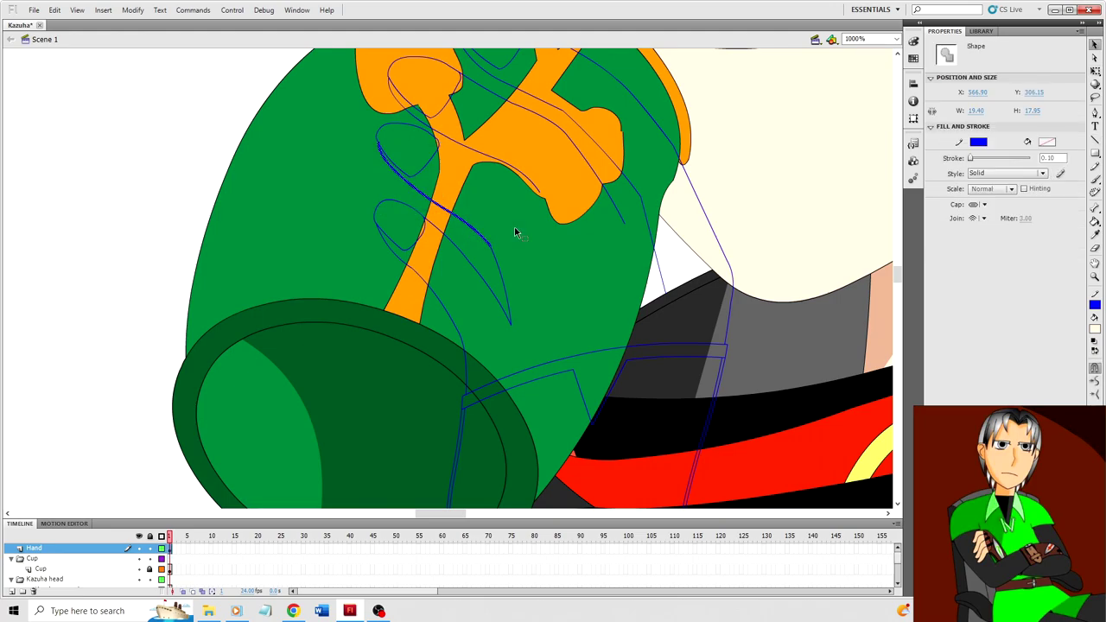
{"action": "left_click", "coordinate": [514, 222]}
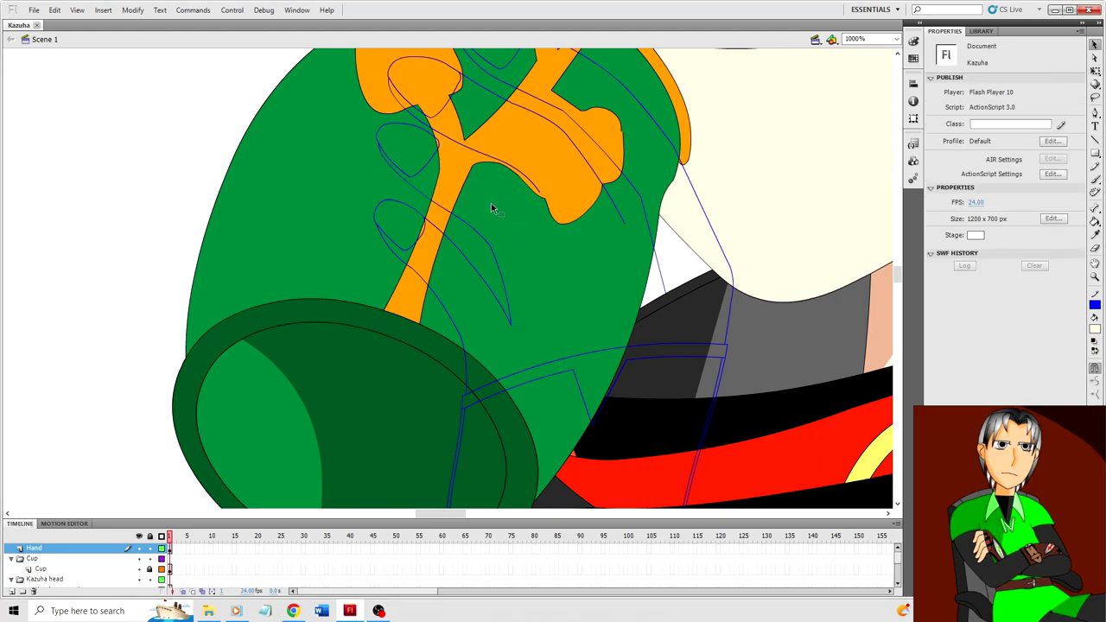
Step: Adjust the upper curve of the third fingertip so that its end meets the corner of the nail
{"action": "key", "text": "ctrl+minus"}
{"action": "scroll", "coordinate": [491, 207], "scroll_direction": "up", "scroll_amount": 2}
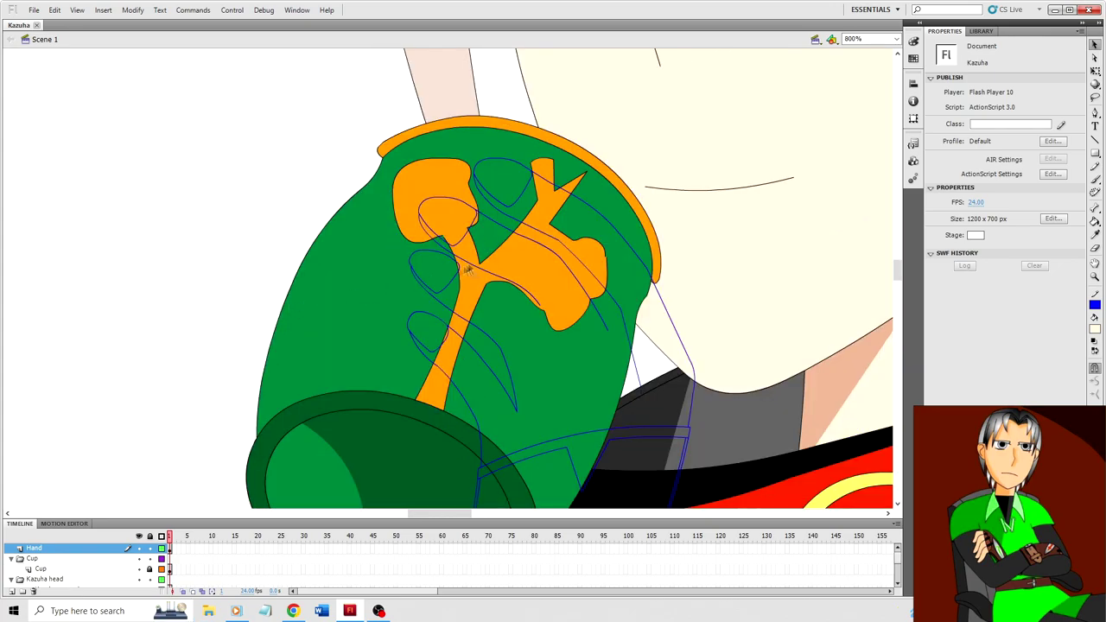
{"action": "left_click", "coordinate": [458, 269]}
{"action": "key", "text": "q"}
{"action": "left_click_drag", "start_coordinate": [458, 262], "coordinate": [455, 261]}
{"action": "left_click", "coordinate": [458, 261]}
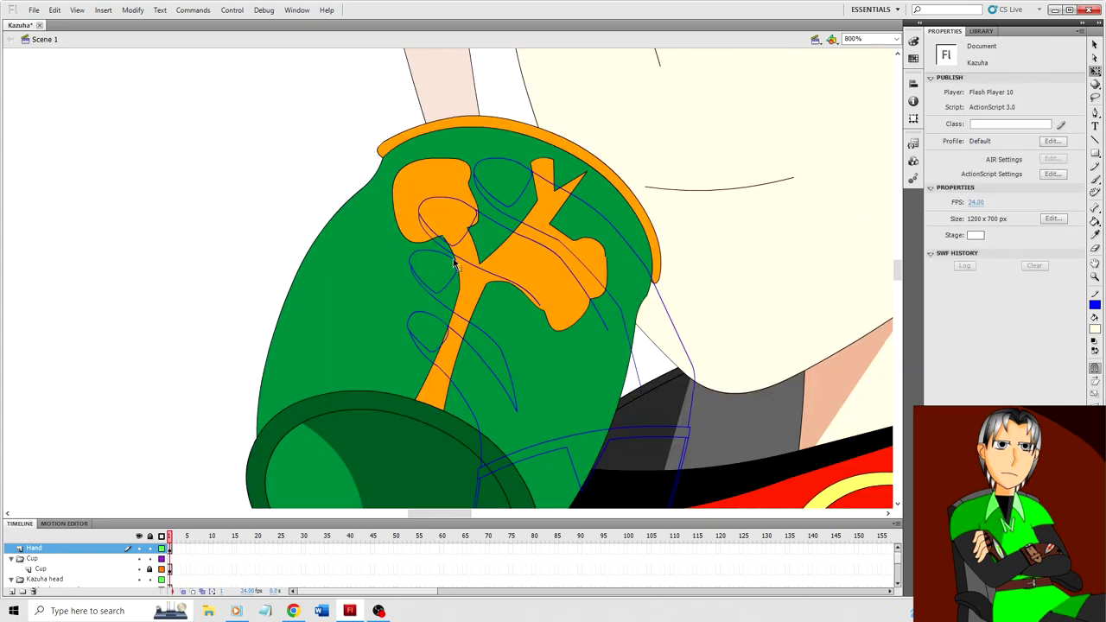
{"action": "left_click", "coordinate": [454, 265]}
{"action": "key", "text": "v"}
{"action": "scroll", "coordinate": [441, 257], "scroll_direction": "up", "scroll_amount": 1}
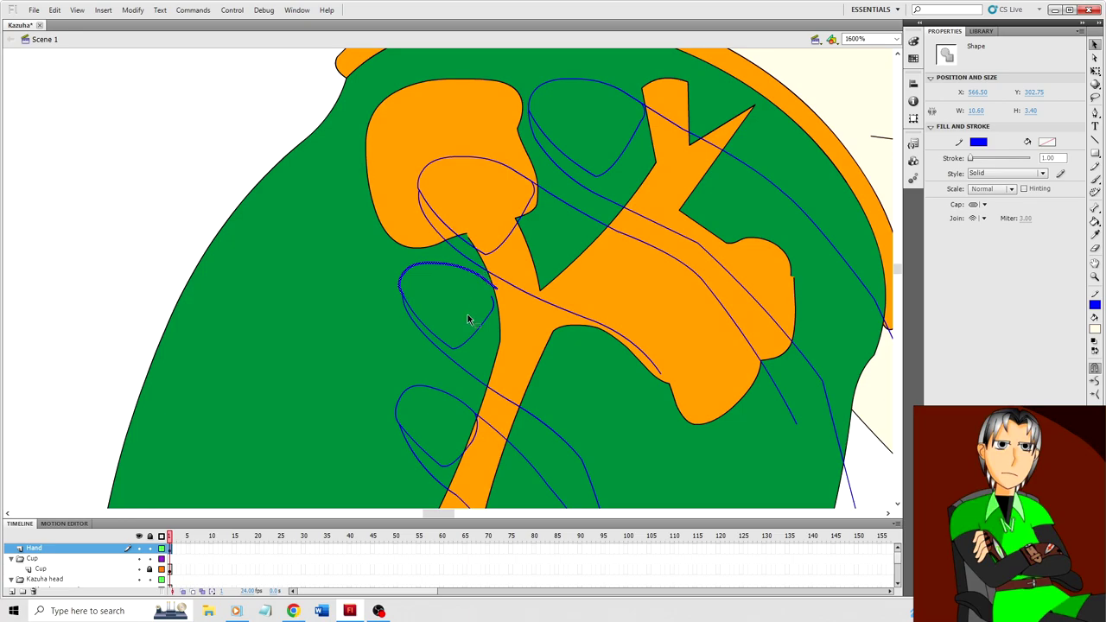
{"action": "left_click", "coordinate": [498, 288]}
{"action": "key", "text": "q"}
{"action": "left_click_drag", "start_coordinate": [496, 263], "coordinate": [490, 295]}
{"action": "left_click", "coordinate": [526, 319]}
{"action": "left_click", "coordinate": [486, 287]}
{"action": "left_click", "coordinate": [492, 297]}
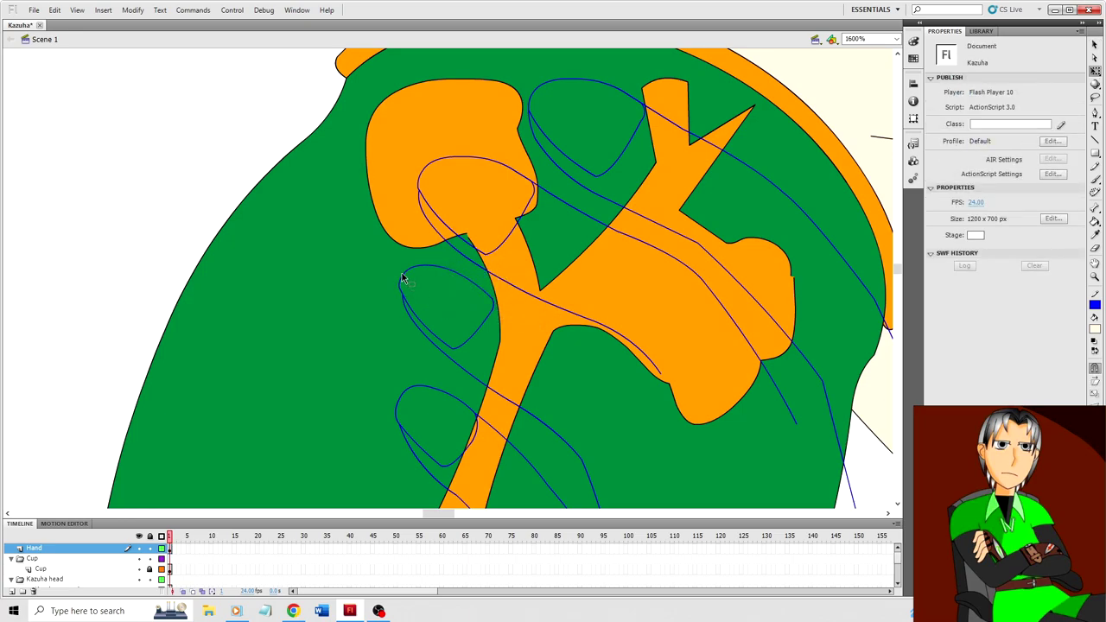
{"action": "left_click", "coordinate": [423, 298]}
{"action": "key", "text": "ctrl+shift+a"}
{"action": "scroll", "coordinate": [451, 316], "scroll_direction": "down", "scroll_amount": 3}
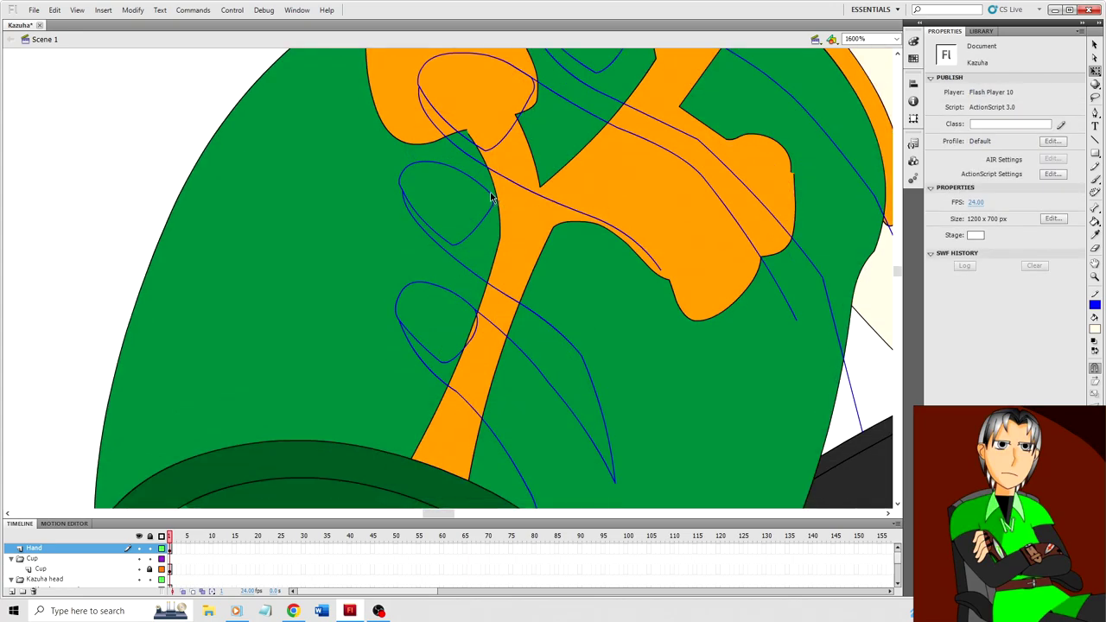
Step: Draw the third finger's upper edge from the nail corner across the orange stem and set its stroke to 0.1
{"action": "key", "text": "n"}
{"action": "mouse_move", "coordinate": [492, 199]}
{"action": "left_mouse_down"}
{"action": "mouse_move", "coordinate": [577, 252]}
{"action": "mouse_move", "coordinate": [539, 231]}
{"action": "left_mouse_up"}
{"action": "key", "text": "v"}
{"action": "left_click", "coordinate": [571, 249]}
{"action": "double_click", "coordinate": [1048, 158]}
{"action": "type", "text": "0.1"}
{"action": "key", "text": "Return"}
{"action": "left_click", "coordinate": [553, 258]}
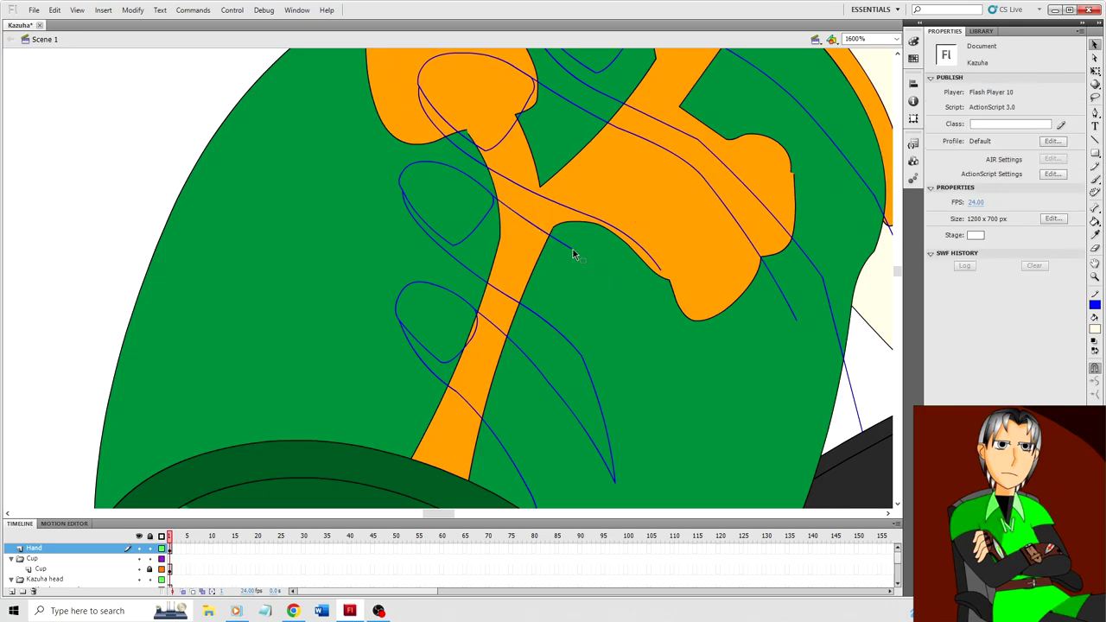
Step: Lengthen the third finger's upper edge past the orange stem and bend the new section downward
{"action": "key", "text": "n"}
{"action": "mouse_move", "coordinate": [572, 250]}
{"action": "left_mouse_down"}
{"action": "mouse_move", "coordinate": [638, 298]}
{"action": "mouse_move", "coordinate": [611, 265]}
{"action": "left_mouse_up"}
{"action": "key", "text": "v"}
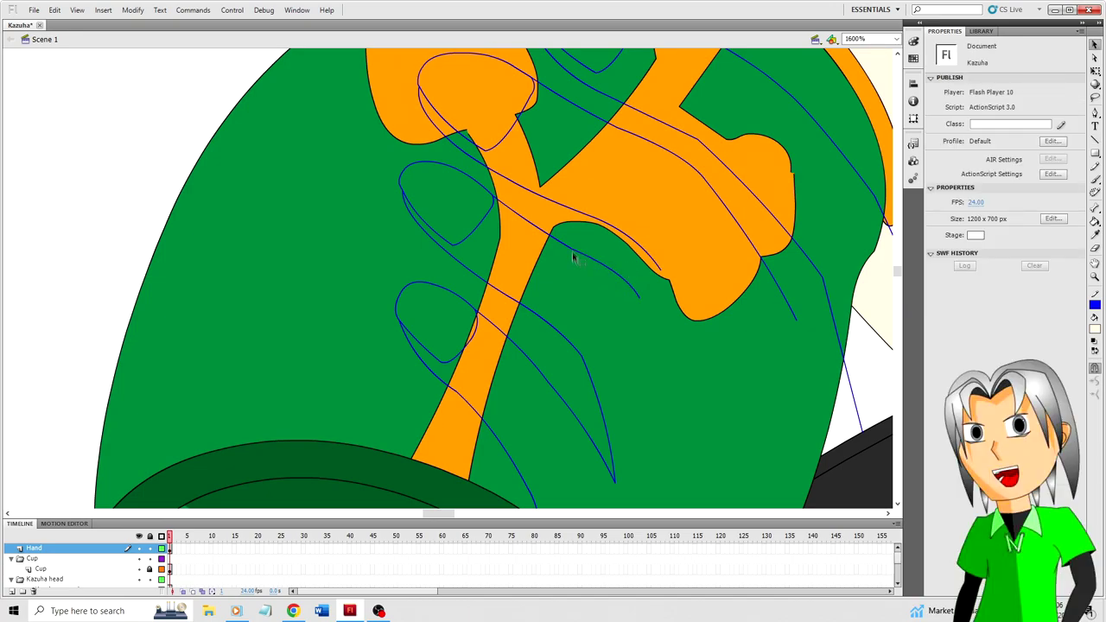
Step: Extend the third finger's upper edge downward with a short line and smooth its sections into one continuous curve
{"action": "scroll", "coordinate": [652, 292], "scroll_direction": "down", "scroll_amount": 3}
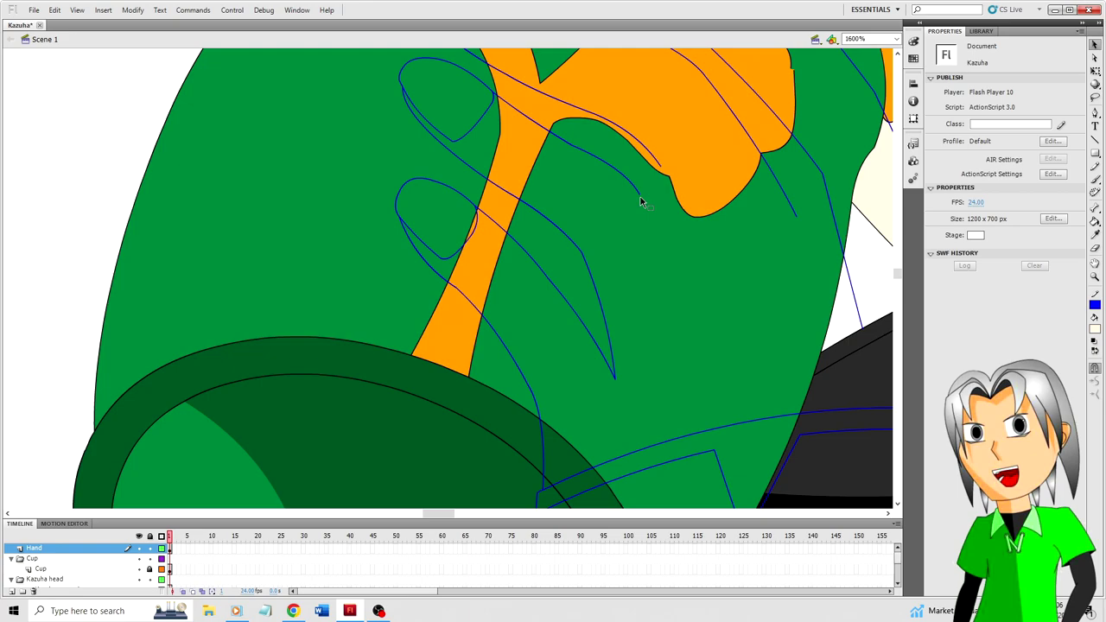
{"action": "key", "text": "n"}
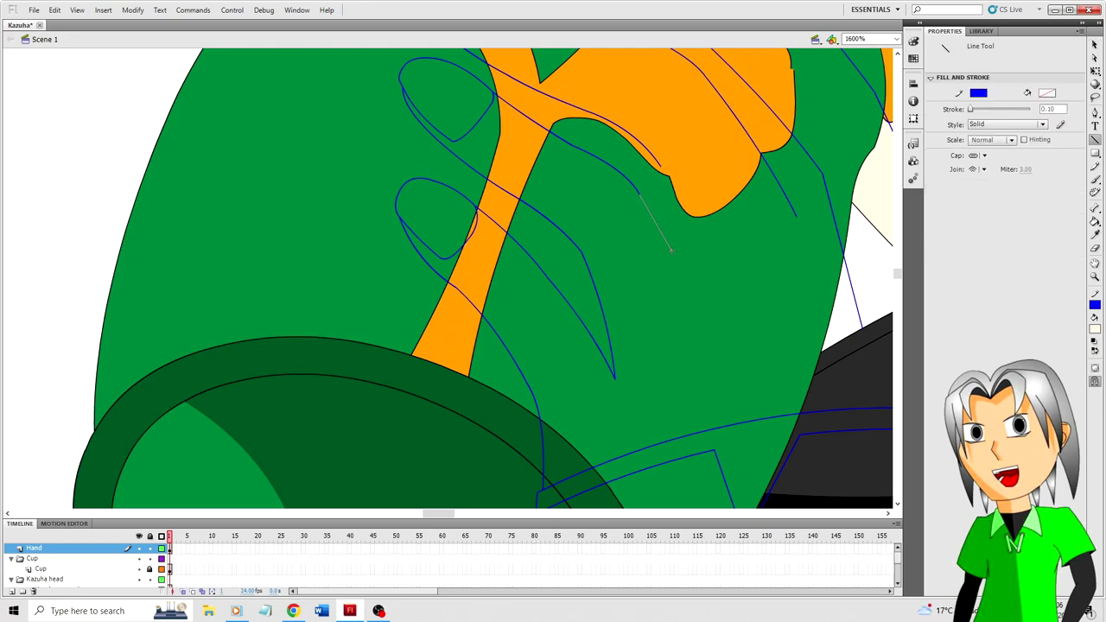
{"action": "left_click_drag", "start_coordinate": [640, 196], "coordinate": [660, 231]}
{"action": "key", "text": "q"}
{"action": "left_click", "coordinate": [563, 141]}
{"action": "left_click", "coordinate": [581, 156]}
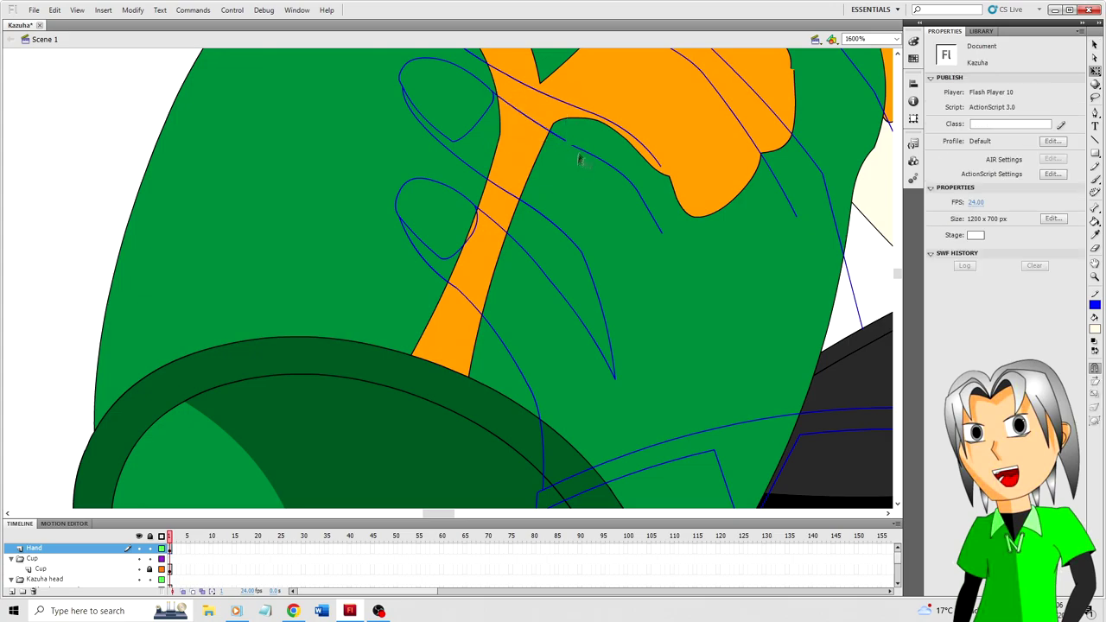
{"action": "left_click", "coordinate": [584, 150]}
{"action": "left_click_drag", "start_coordinate": [593, 156], "coordinate": [612, 169]}
{"action": "left_click", "coordinate": [584, 198]}
{"action": "left_click", "coordinate": [649, 218]}
{"action": "mouse_move", "coordinate": [656, 230]}
{"action": "left_mouse_down"}
{"action": "mouse_move", "coordinate": [663, 243]}
{"action": "mouse_move", "coordinate": [655, 212]}
{"action": "left_mouse_up"}
{"action": "left_click", "coordinate": [658, 219]}
Step: Continue the third finger's upper edge farther down the cup with two more line sections and smooth their join
{"action": "key", "text": "n"}
{"action": "mouse_move", "coordinate": [662, 247]}
{"action": "left_mouse_down"}
{"action": "mouse_move", "coordinate": [676, 336]}
{"action": "mouse_move", "coordinate": [660, 244]}
{"action": "left_mouse_up"}
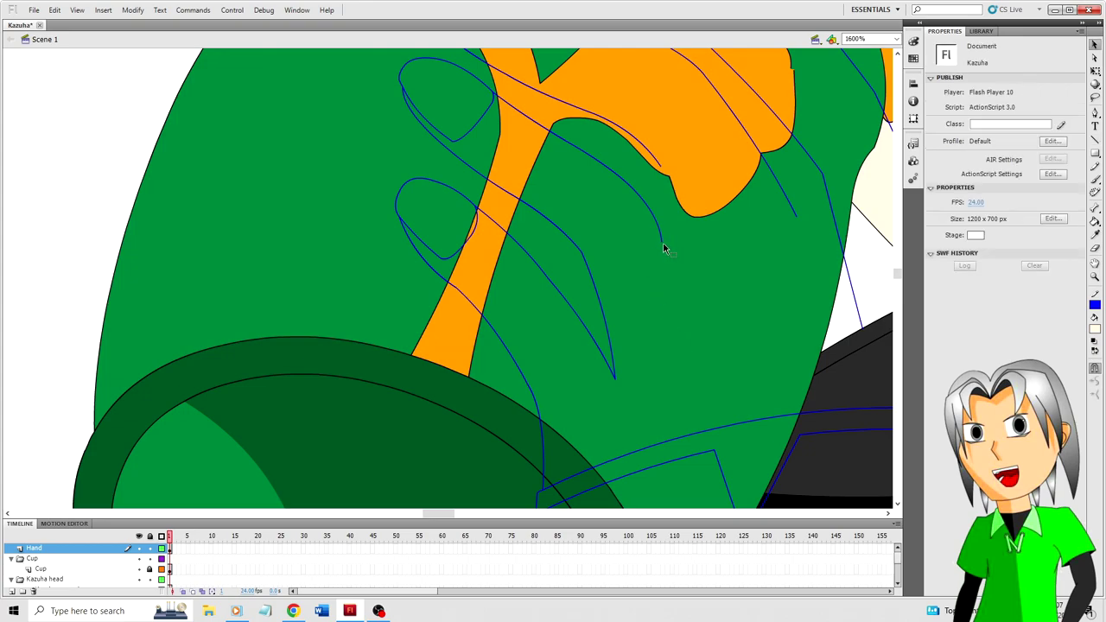
{"action": "left_click_drag", "start_coordinate": [666, 231], "coordinate": [666, 287]}
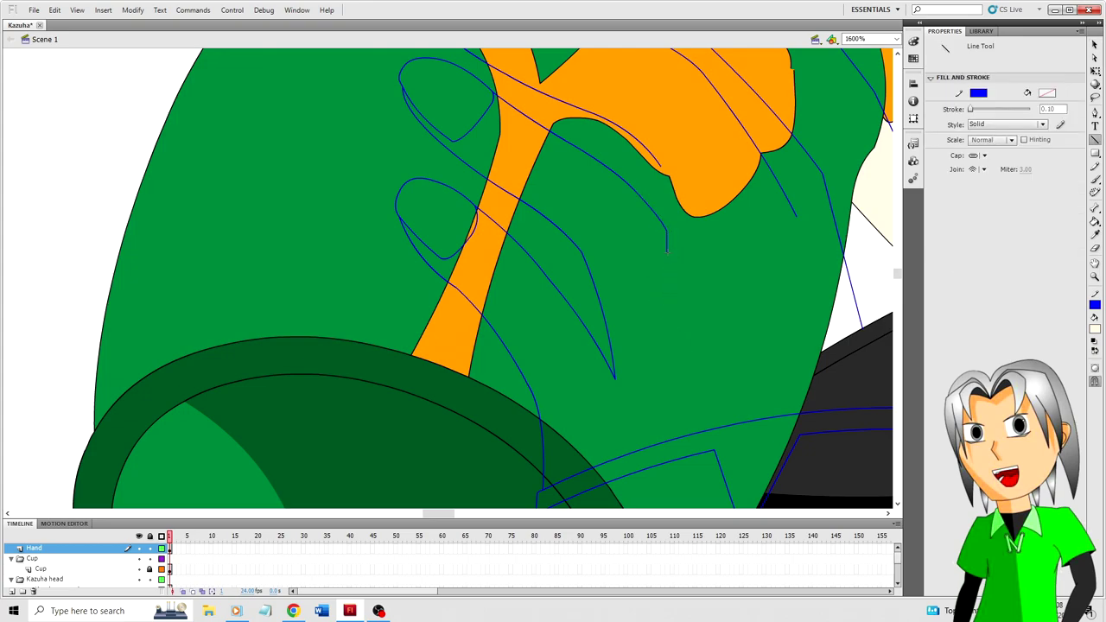
{"action": "key", "text": "v"}
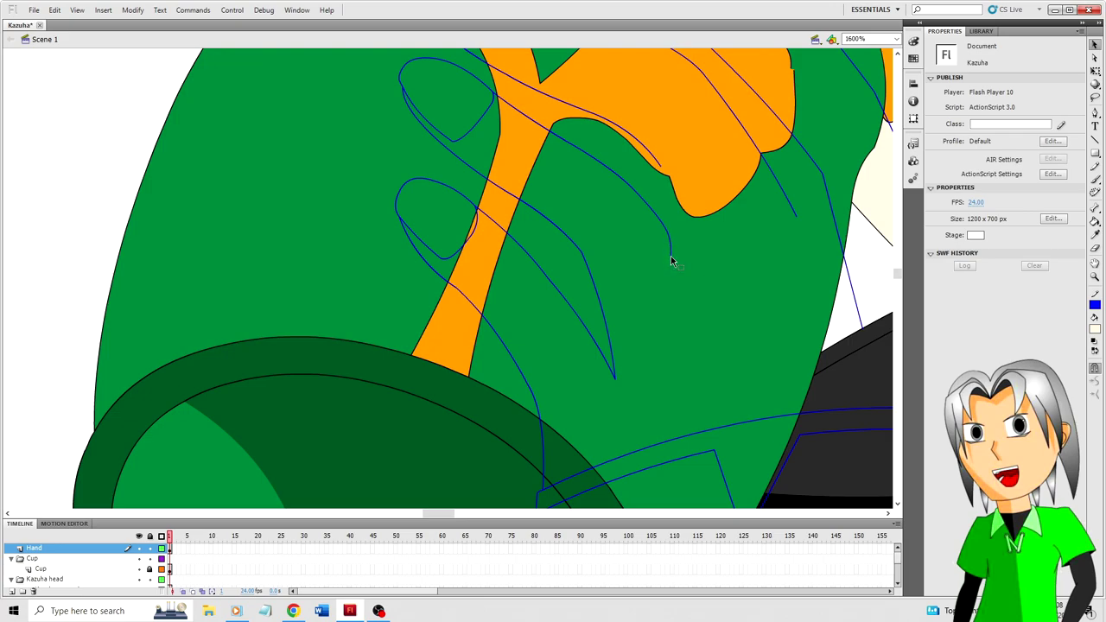
{"action": "key", "text": "n"}
{"action": "mouse_move", "coordinate": [671, 257]}
{"action": "left_mouse_down"}
{"action": "mouse_move", "coordinate": [689, 349]}
{"action": "mouse_move", "coordinate": [687, 331]}
{"action": "left_mouse_up"}
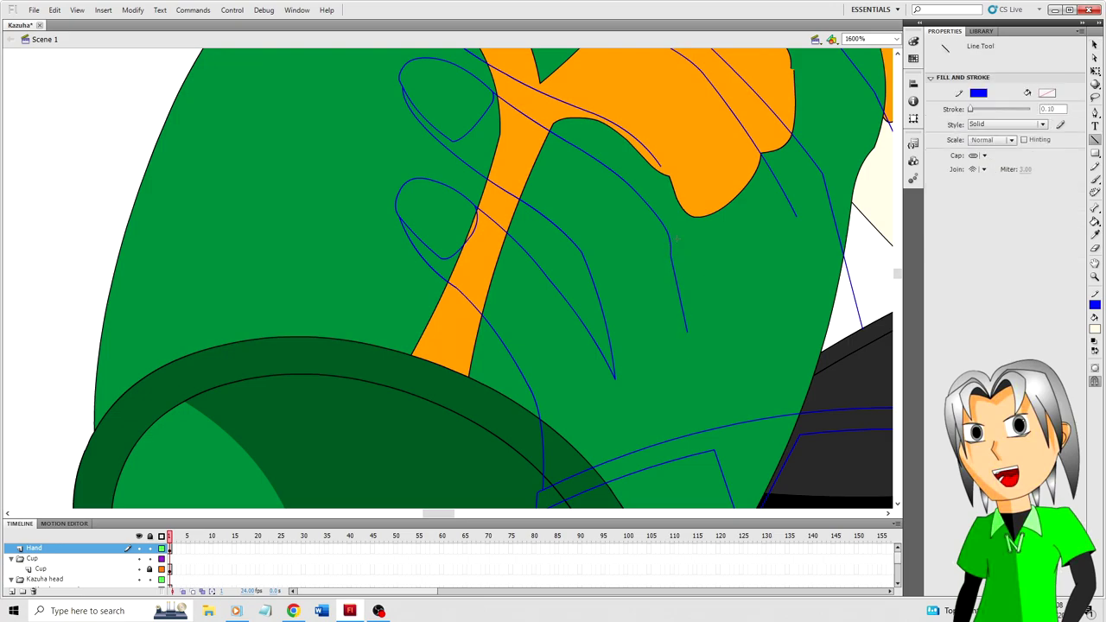
{"action": "key", "text": "v"}
{"action": "left_click_drag", "start_coordinate": [672, 255], "coordinate": [674, 251]}
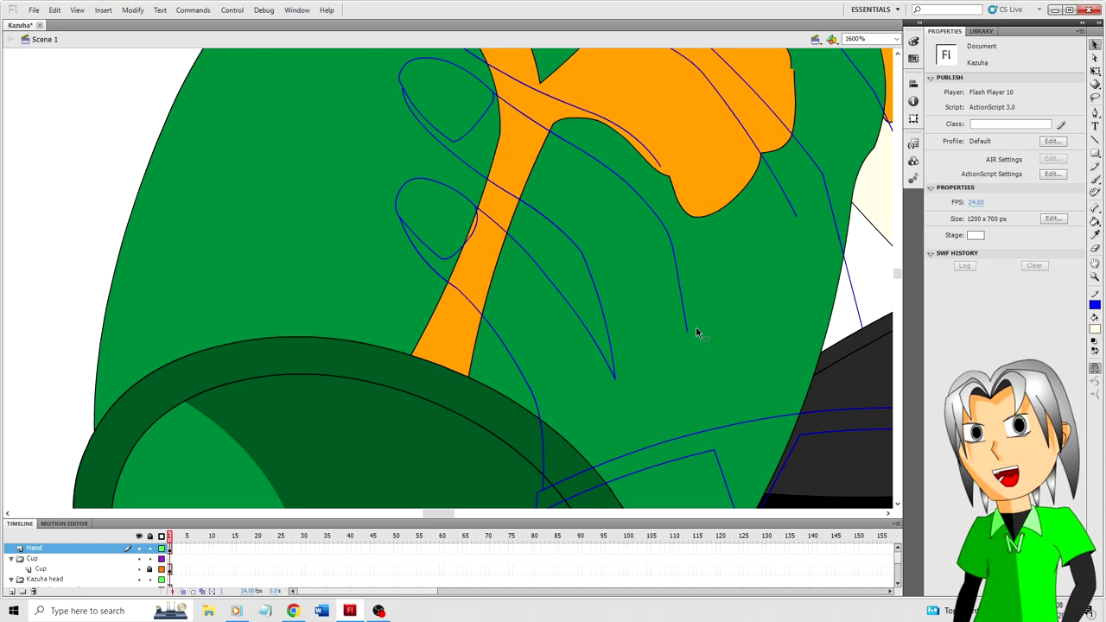
Step: Add a small rounded hook at the lower end of the third finger's upper edge
{"action": "key", "text": "p"}
{"action": "key", "text": "v"}
{"action": "left_click", "coordinate": [692, 336]}
{"action": "key", "text": "ctrl+="}
{"action": "key", "text": "Delete"}
{"action": "left_click", "coordinate": [443, 279]}
{"action": "key", "text": "Delete"}
{"action": "key", "text": "n"}
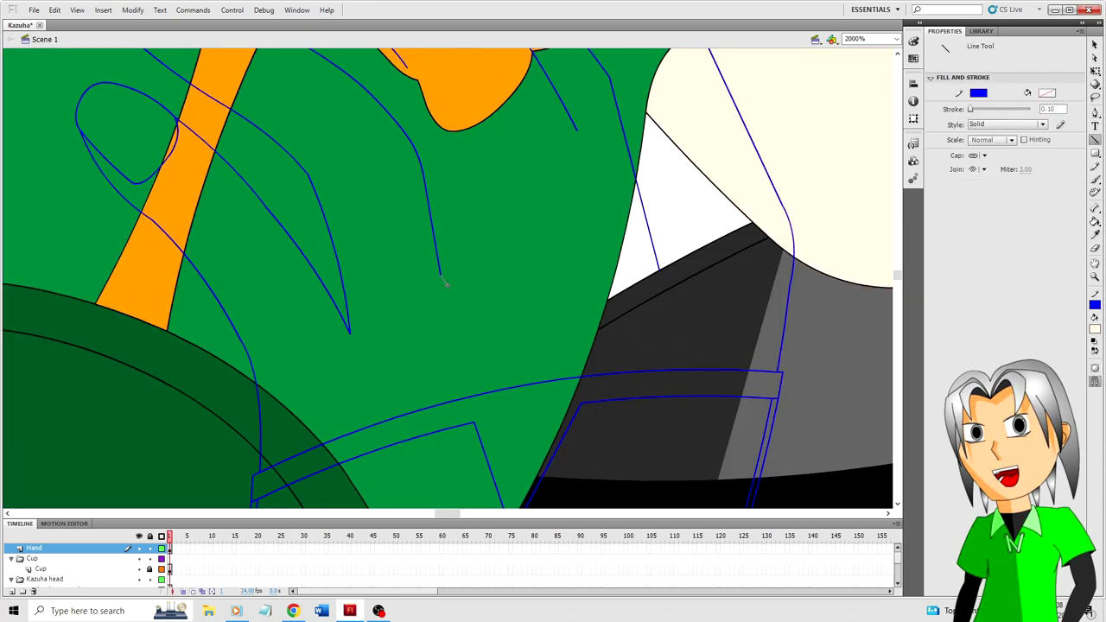
{"action": "left_click_drag", "start_coordinate": [441, 274], "coordinate": [446, 279]}
{"action": "key", "text": "v"}
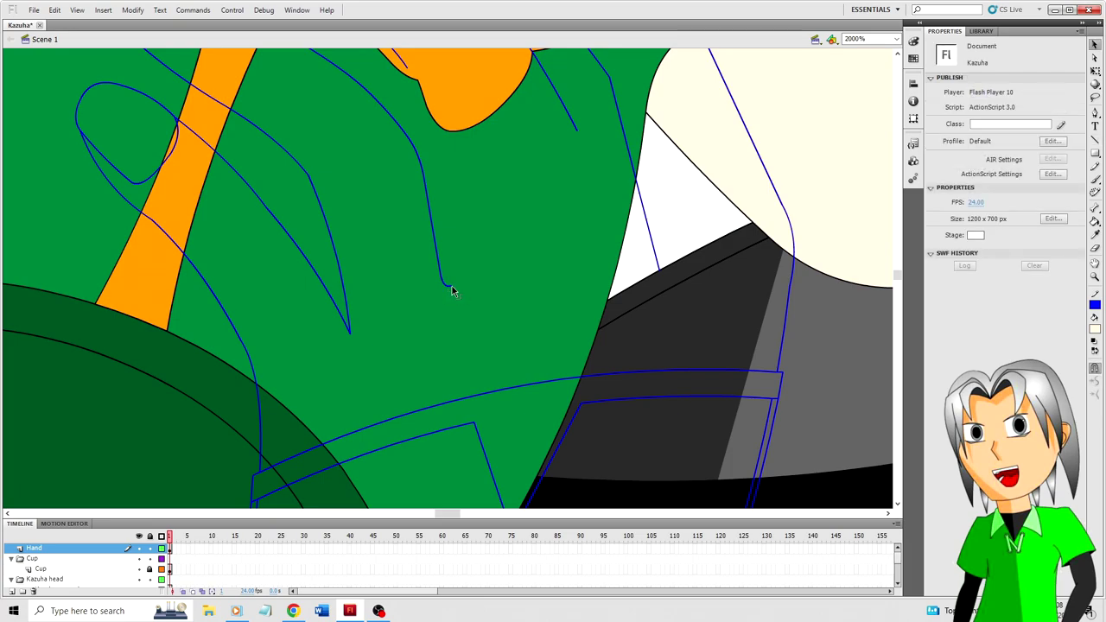
Step: Draw a line from the hook up towards the second finger's lower edge and bow it outward to form a narrow gap
{"action": "key", "text": "n"}
{"action": "key", "text": "v"}
{"action": "scroll", "coordinate": [467, 285], "scroll_direction": "up", "scroll_amount": 2}
{"action": "key", "text": "n"}
{"action": "left_click_drag", "start_coordinate": [455, 328], "coordinate": [437, 198]}
{"action": "key", "text": "v"}
{"action": "left_click_drag", "start_coordinate": [448, 270], "coordinate": [456, 269]}
Step: Erase the pointed tip where the third finger's lower edge meets the lowest finger's upper edge
{"action": "key", "text": "e"}
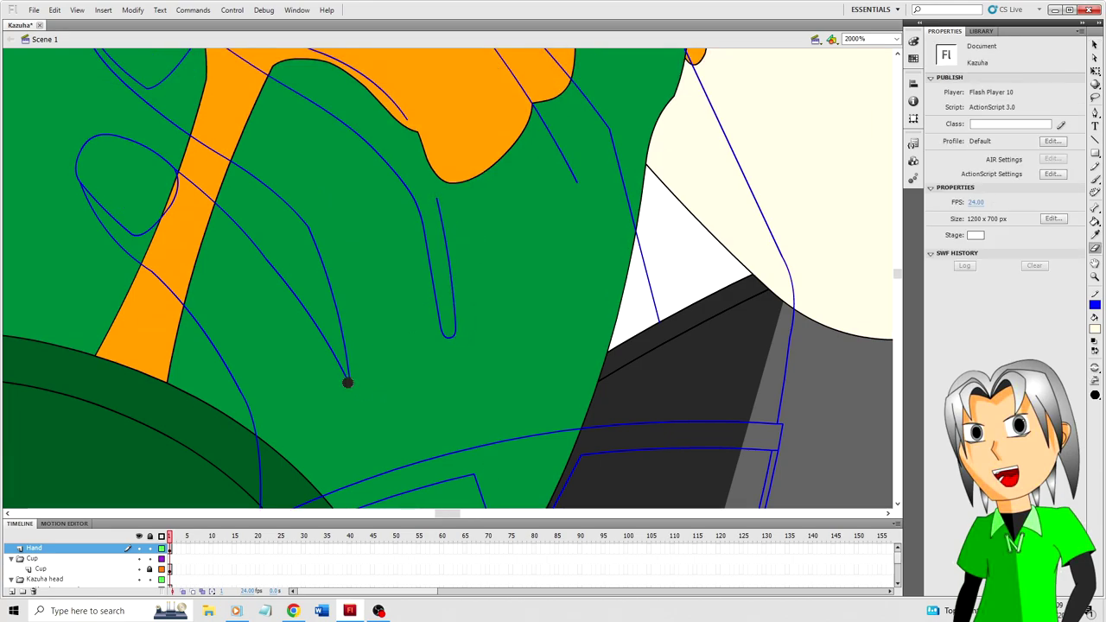
{"action": "left_click", "coordinate": [345, 380]}
{"action": "key", "text": "a"}
{"action": "key", "text": "n"}
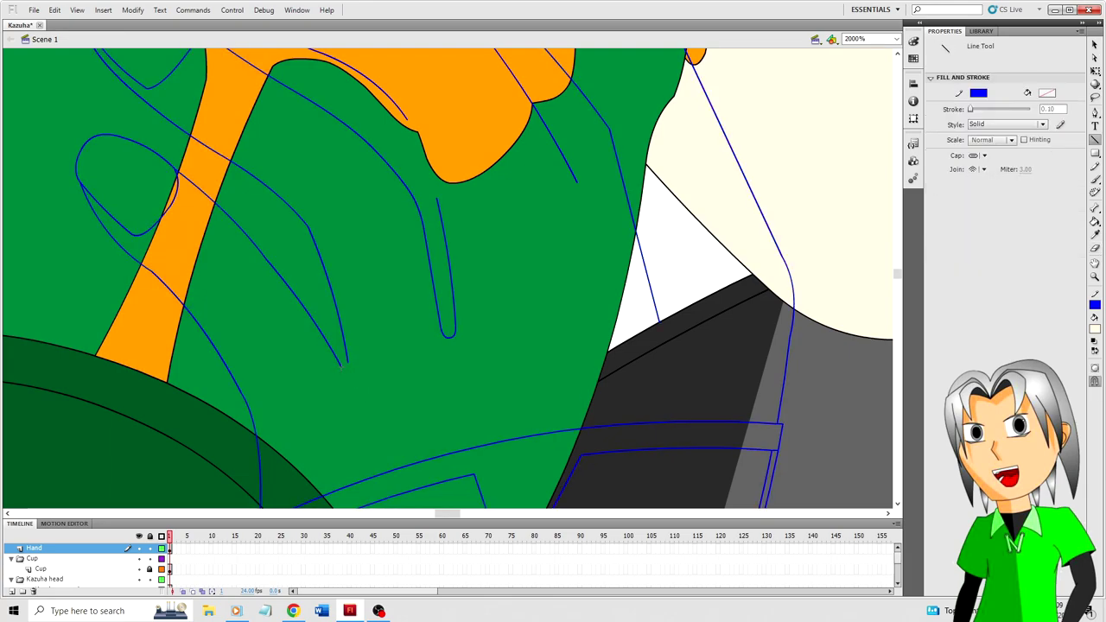
{"action": "left_click_drag", "start_coordinate": [348, 362], "coordinate": [349, 379]}
{"action": "key", "text": "ctrl+z"}
{"action": "key", "text": "ctrl+z"}
Step: Close the erased tip between the third and lowest fingers with a small rounded curve and save the file
{"action": "key", "text": "p"}
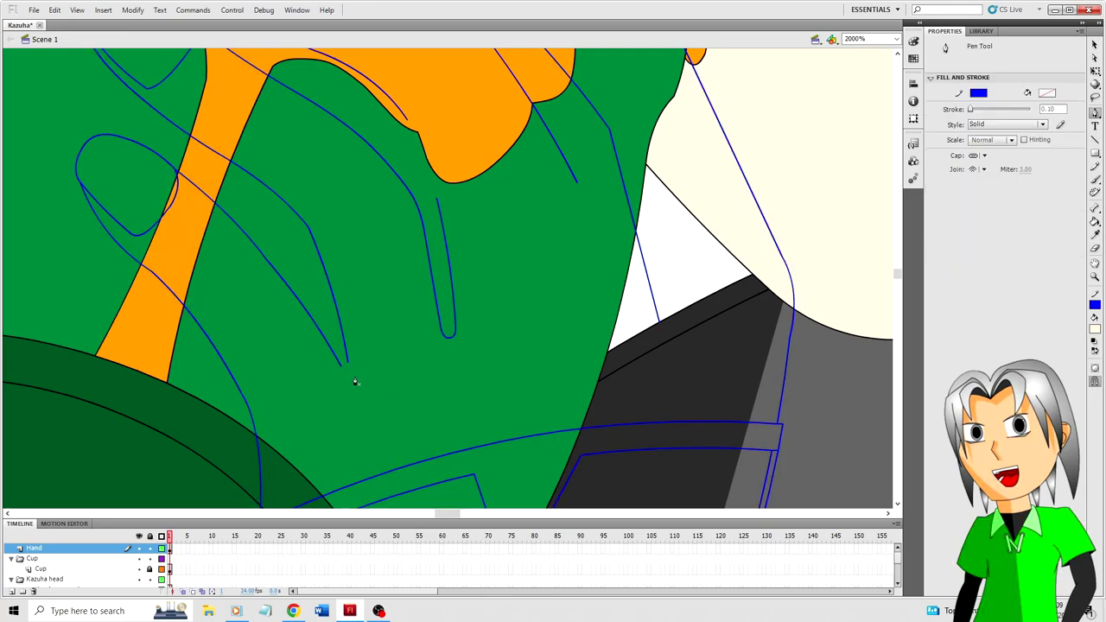
{"action": "left_click", "coordinate": [343, 370]}
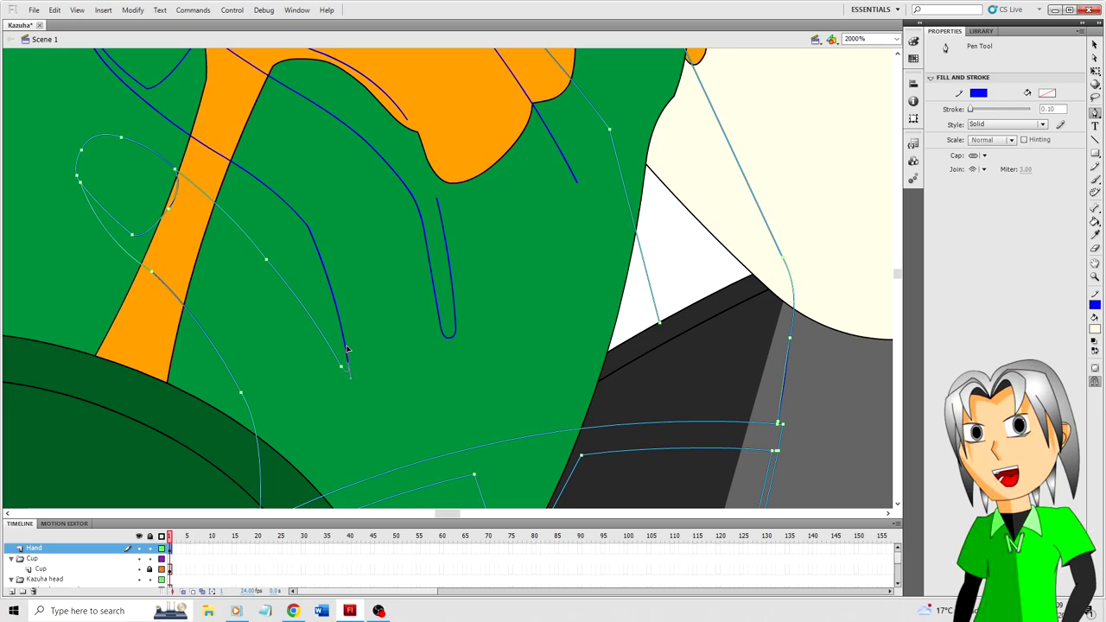
{"action": "key", "text": "v"}
{"action": "key", "text": "ctrl+s"}
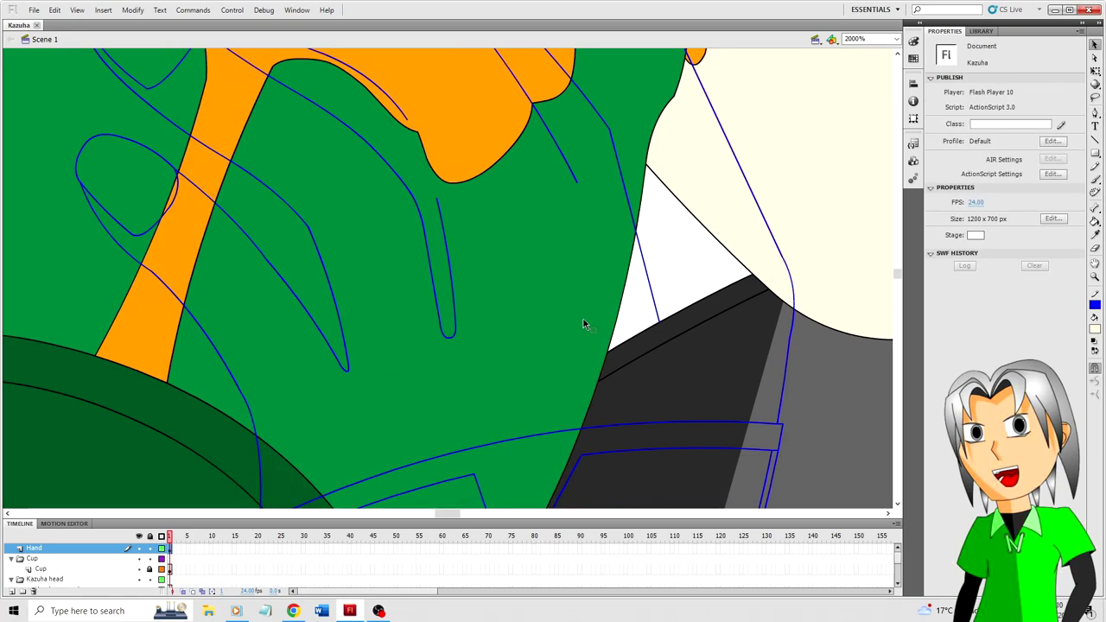
Step: Join the second finger's lower edge to the narrow gap's outline and shift the lower end of its upper edge slightly inward
{"action": "scroll", "coordinate": [583, 319], "scroll_direction": "up", "scroll_amount": 3}
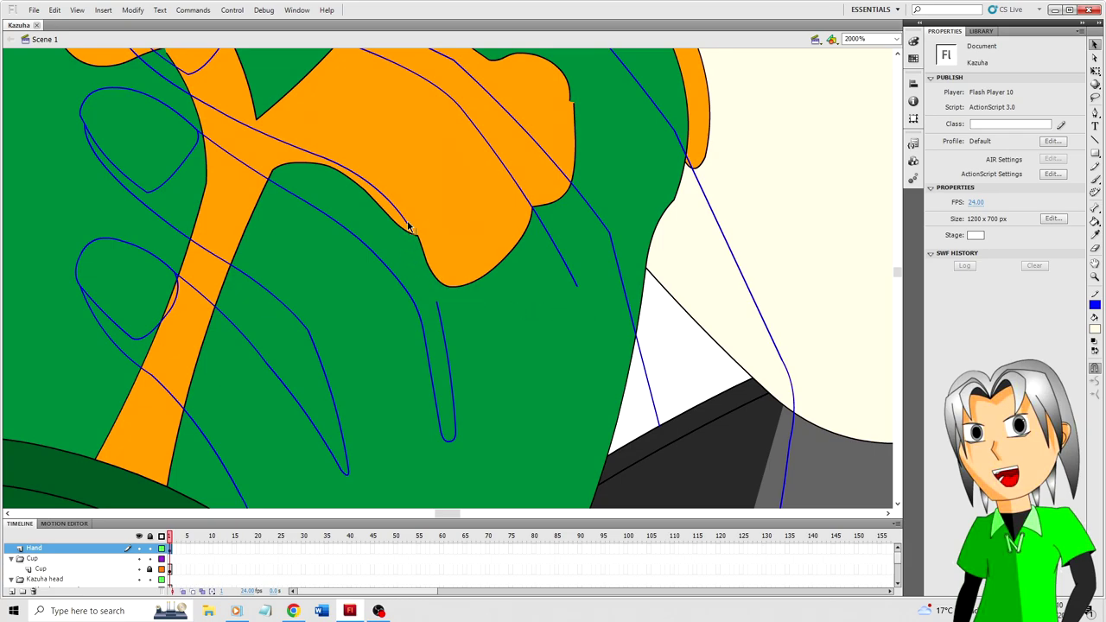
{"action": "key", "text": "n"}
{"action": "mouse_move", "coordinate": [408, 223]}
{"action": "left_mouse_down"}
{"action": "mouse_move", "coordinate": [437, 304]}
{"action": "mouse_move", "coordinate": [427, 270]}
{"action": "left_mouse_up"}
{"action": "key", "text": "v"}
{"action": "left_click", "coordinate": [428, 271]}
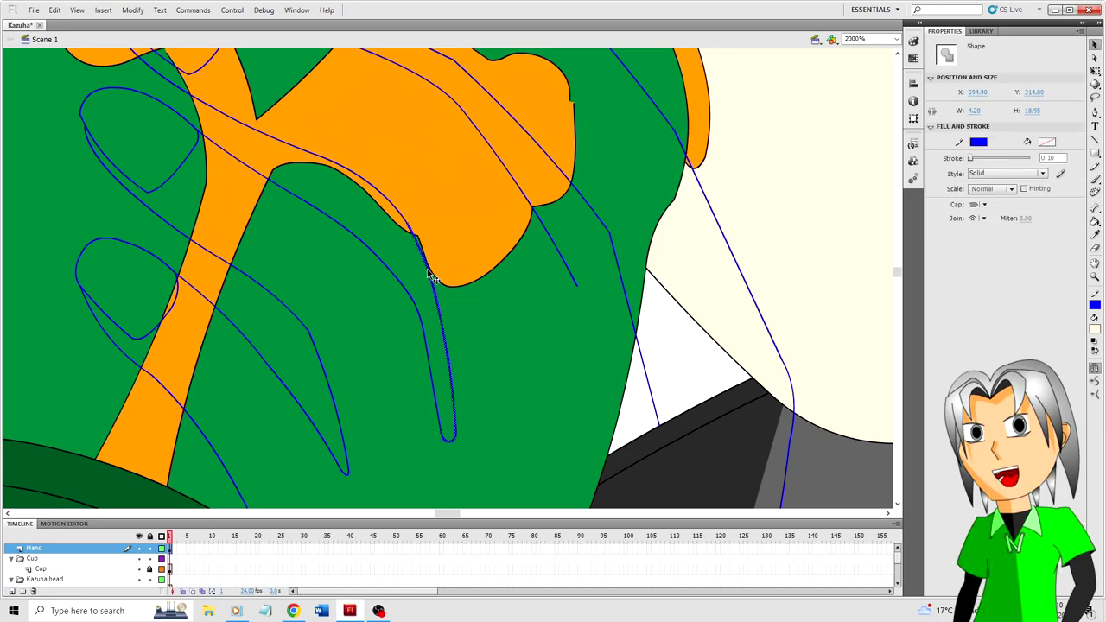
{"action": "left_click", "coordinate": [511, 336]}
{"action": "scroll", "coordinate": [513, 338], "scroll_direction": "down", "scroll_amount": 2}
{"action": "scroll", "coordinate": [511, 269], "scroll_direction": "up", "scroll_amount": 2}
{"action": "scroll", "coordinate": [514, 273], "scroll_direction": "down", "scroll_amount": 1}
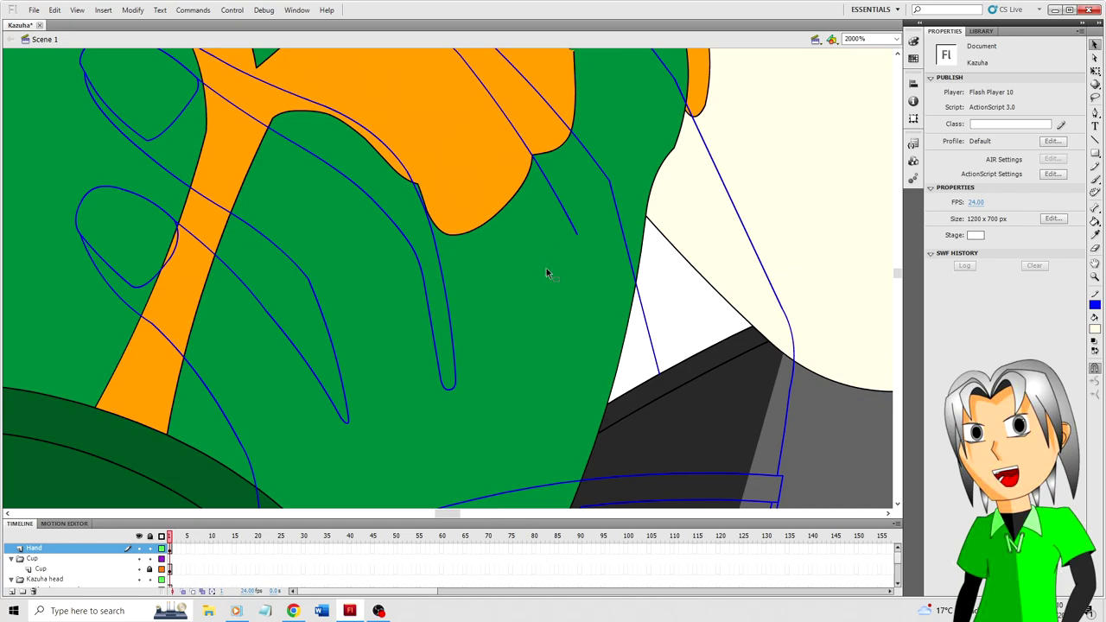
{"action": "scroll", "coordinate": [546, 273], "scroll_direction": "up", "scroll_amount": 2}
{"action": "left_click_drag", "start_coordinate": [577, 286], "coordinate": [562, 289]}
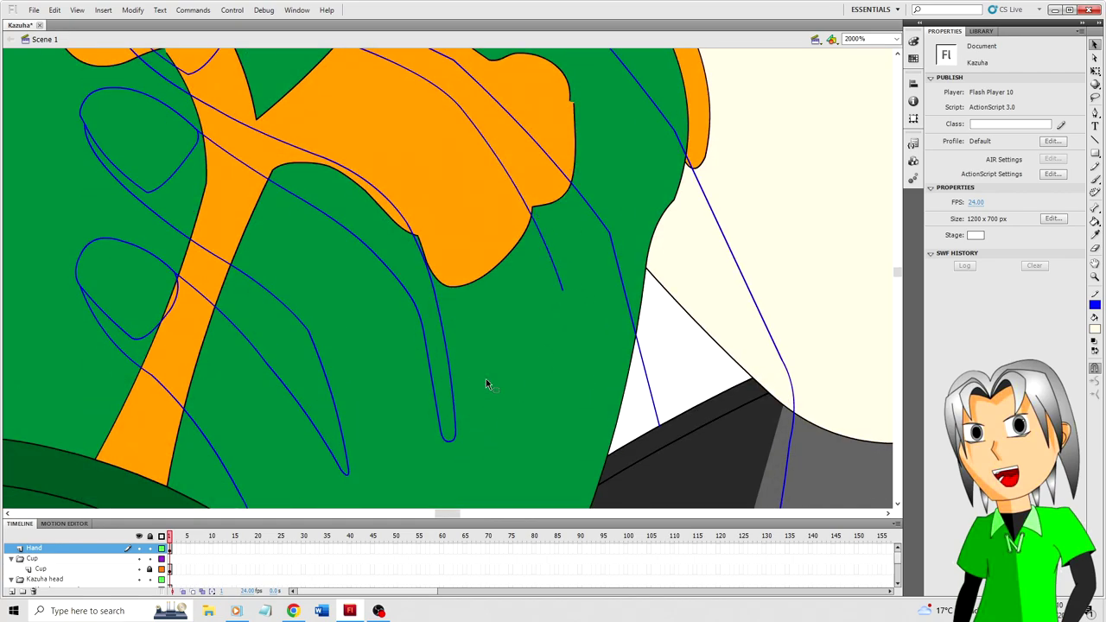
Step: Shorten the narrow gap between the second and third fingers and reshape its rounded end
{"action": "scroll", "coordinate": [486, 379], "scroll_direction": "down", "scroll_amount": 4}
{"action": "left_click", "coordinate": [435, 291]}
{"action": "key", "text": "q"}
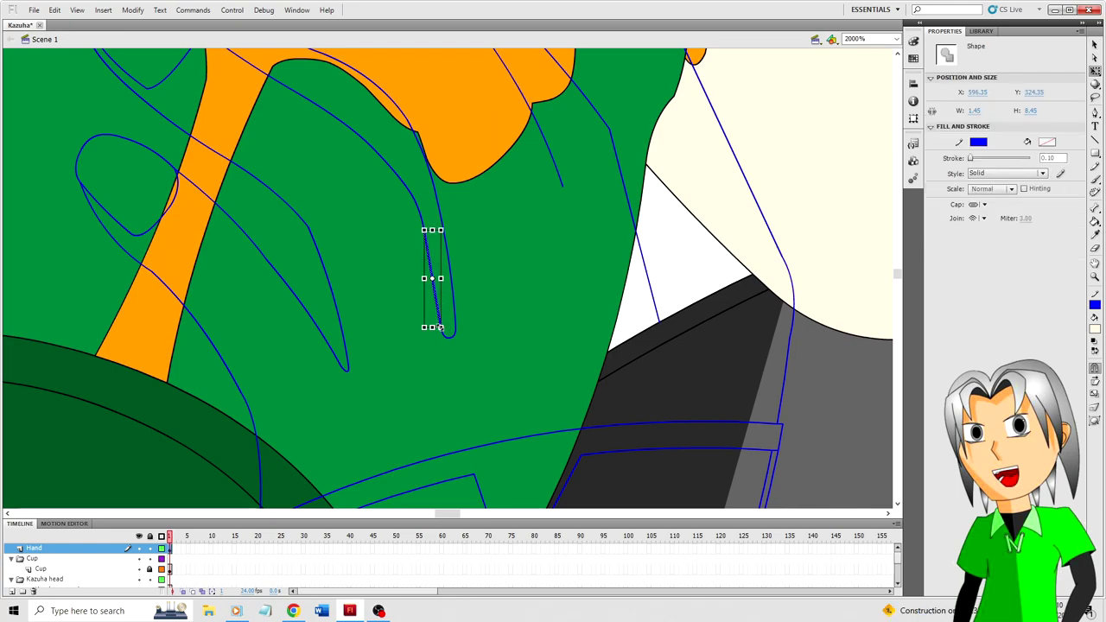
{"action": "mouse_move", "coordinate": [440, 327]}
{"action": "left_mouse_down"}
{"action": "mouse_move", "coordinate": [437, 314]}
{"action": "mouse_move", "coordinate": [432, 326]}
{"action": "left_mouse_up"}
{"action": "left_click", "coordinate": [455, 332]}
{"action": "left_click", "coordinate": [451, 317]}
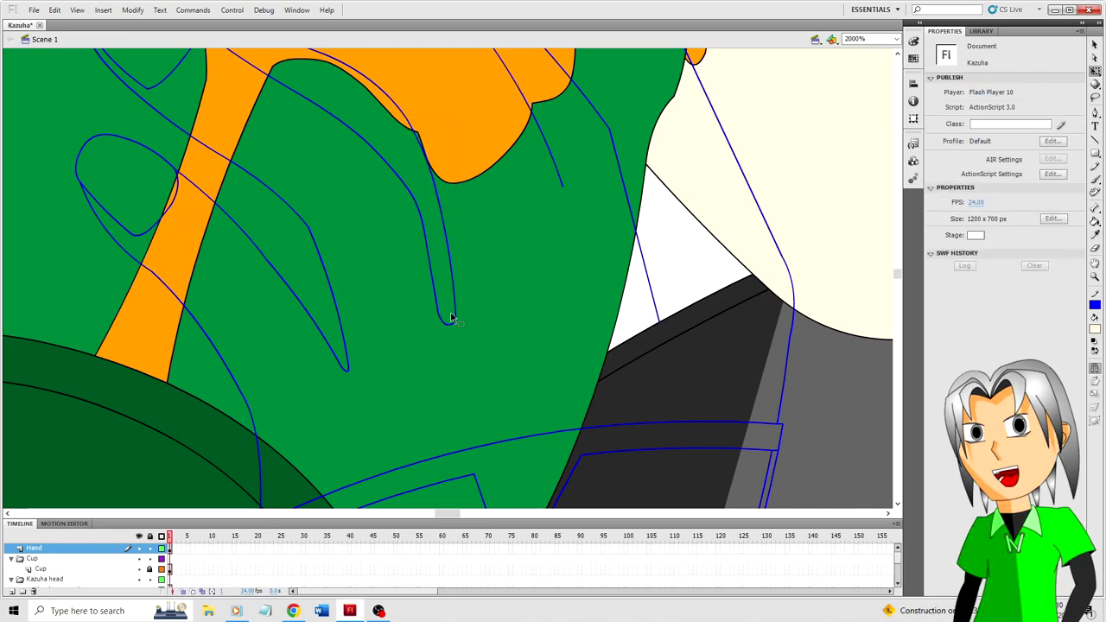
{"action": "scroll", "coordinate": [471, 304], "scroll_direction": "up", "scroll_amount": 2}
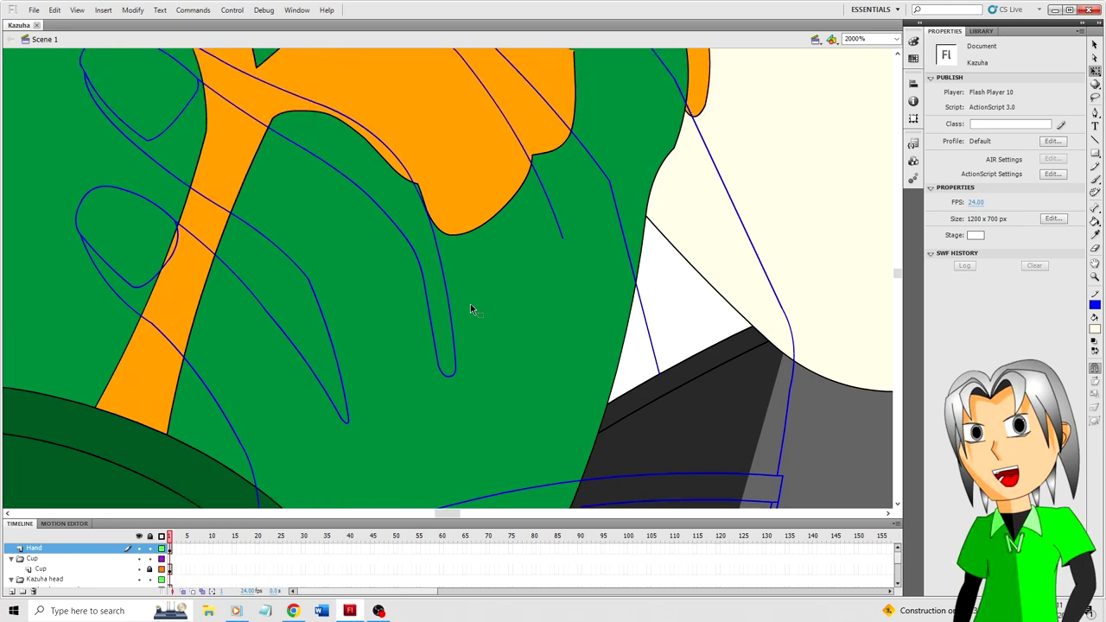
{"action": "scroll", "coordinate": [471, 294], "scroll_direction": "down", "scroll_amount": 2}
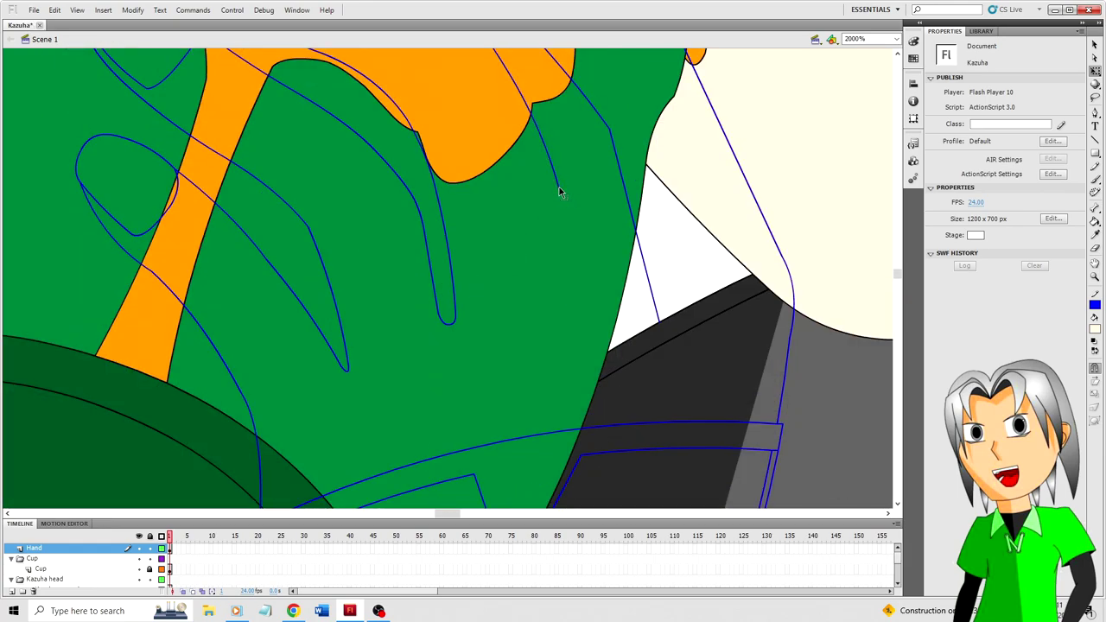
Step: Extend the second finger's upper edge down the cup with a line and bend it into a gentle curve
{"action": "key", "text": "n"}
{"action": "left_click_drag", "start_coordinate": [559, 186], "coordinate": [579, 304]}
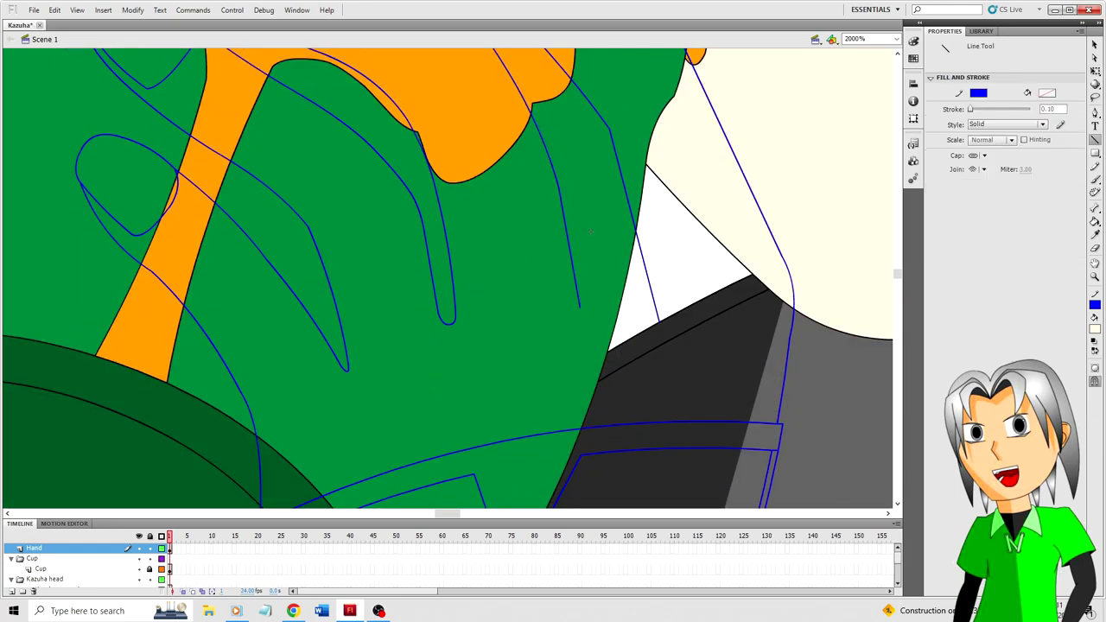
{"action": "key", "text": "v"}
{"action": "left_click", "coordinate": [576, 307]}
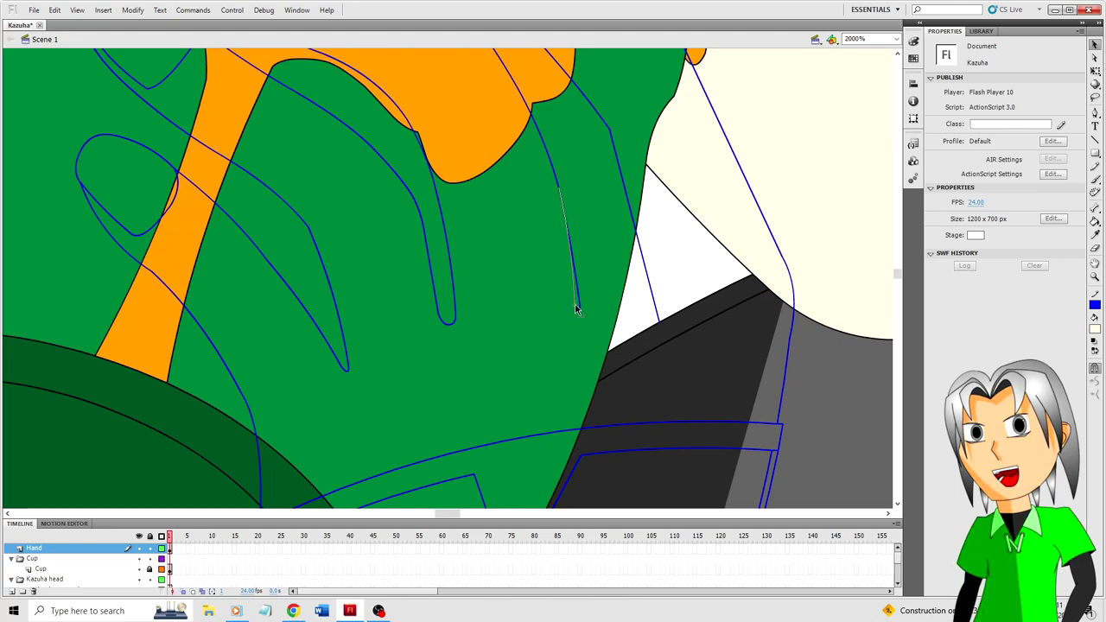
{"action": "key", "text": "ctrl+shift+a"}
{"action": "scroll", "coordinate": [602, 308], "scroll_direction": "up", "scroll_amount": 4}
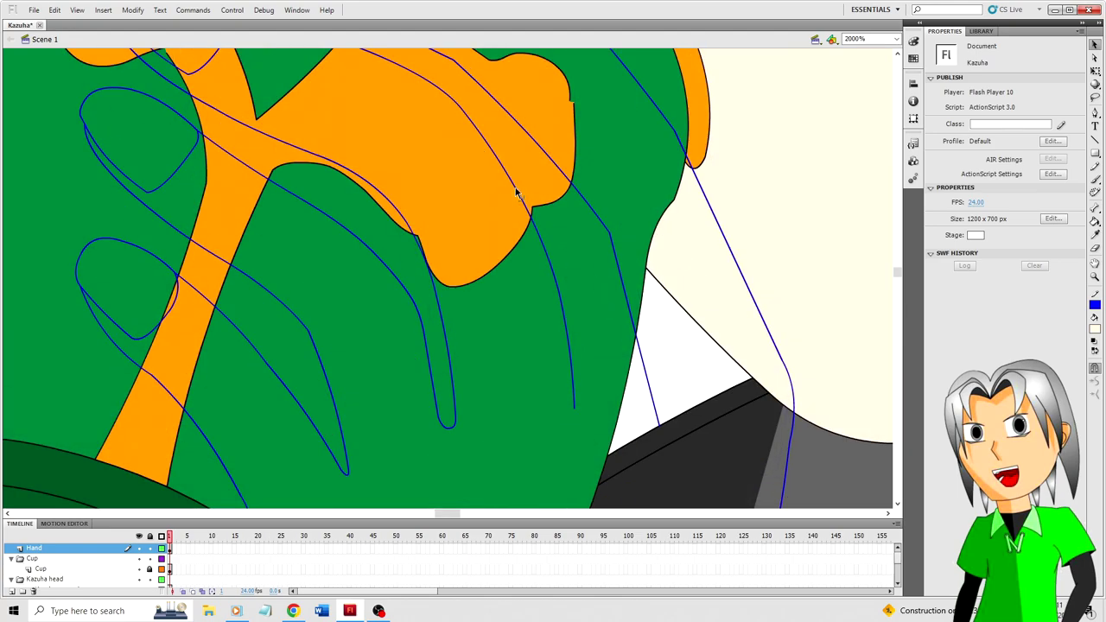
{"action": "scroll", "coordinate": [506, 227], "scroll_direction": "up", "scroll_amount": 1}
{"action": "scroll", "coordinate": [505, 226], "scroll_direction": "down", "scroll_amount": 1}
{"action": "scroll", "coordinate": [506, 235], "scroll_direction": "up", "scroll_amount": 2}
{"action": "scroll", "coordinate": [506, 237], "scroll_direction": "down", "scroll_amount": 4}
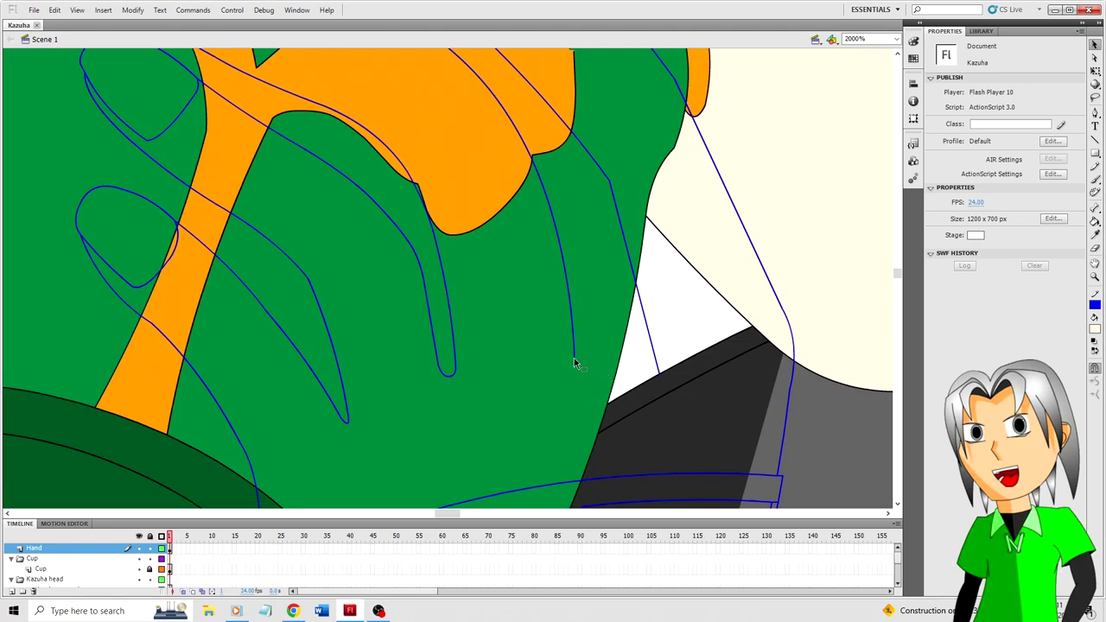
{"action": "scroll", "coordinate": [570, 389], "scroll_direction": "down", "scroll_amount": 4}
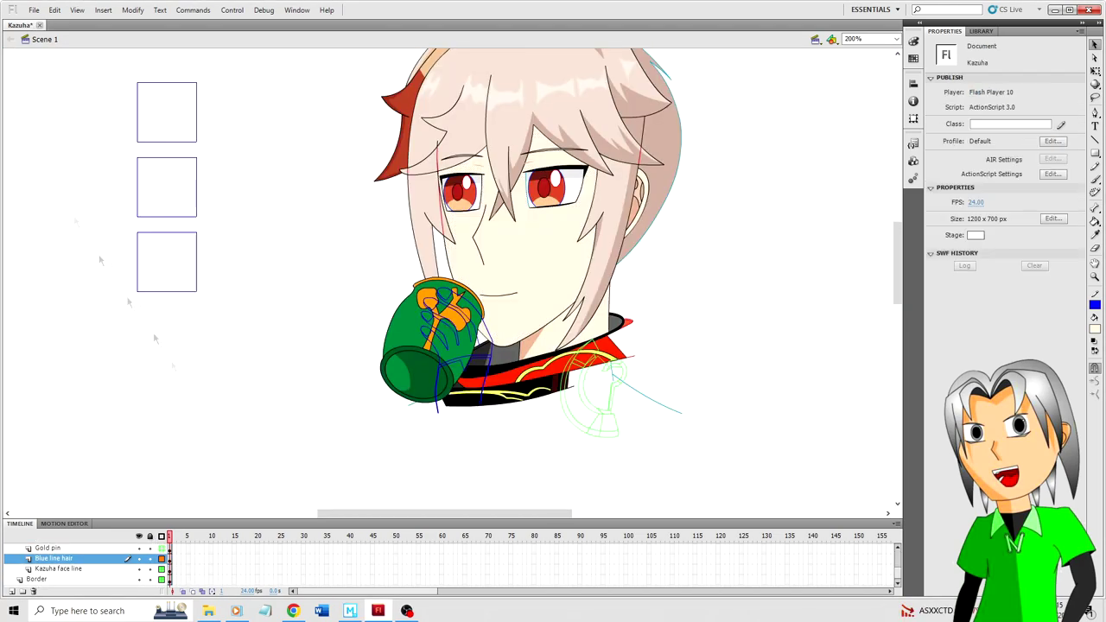
Step: Scale the column of three blue squares down to about 21 by 71 px and place it beside the cup
{"action": "left_click_drag", "start_coordinate": [78, 59], "coordinate": [290, 441]}
{"action": "left_click_drag", "start_coordinate": [188, 296], "coordinate": [359, 361]}
{"action": "key", "text": "q"}
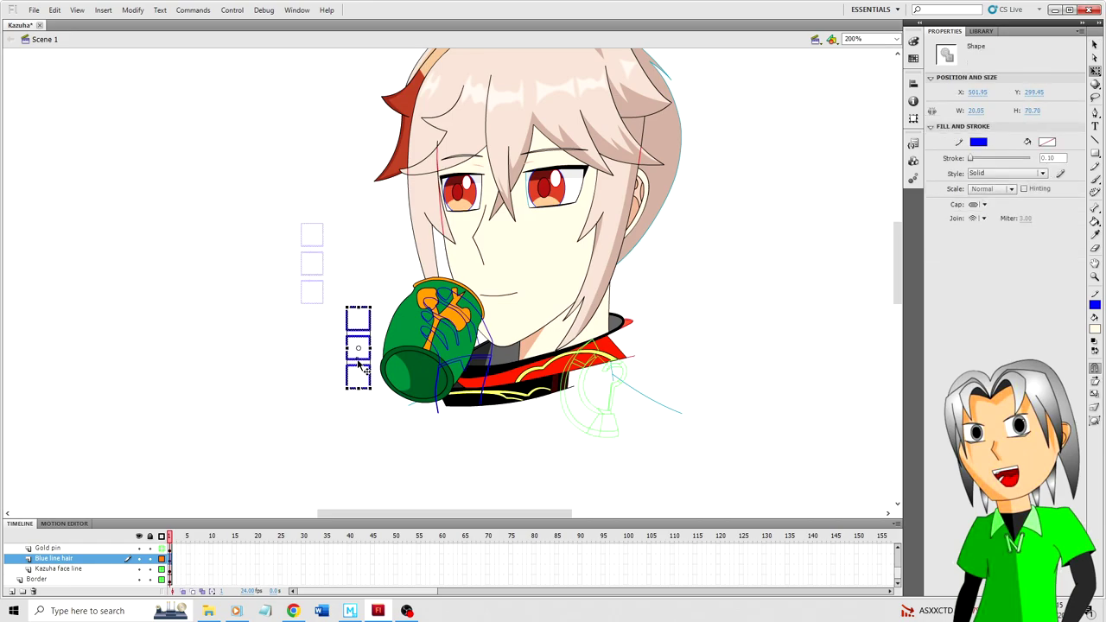
{"action": "key", "text": "ctrl+equal"}
{"action": "key", "text": "ctrl+equal"}
{"action": "left_click_drag", "start_coordinate": [422, 513], "coordinate": [440, 513]}
{"action": "left_click", "coordinate": [258, 115]}
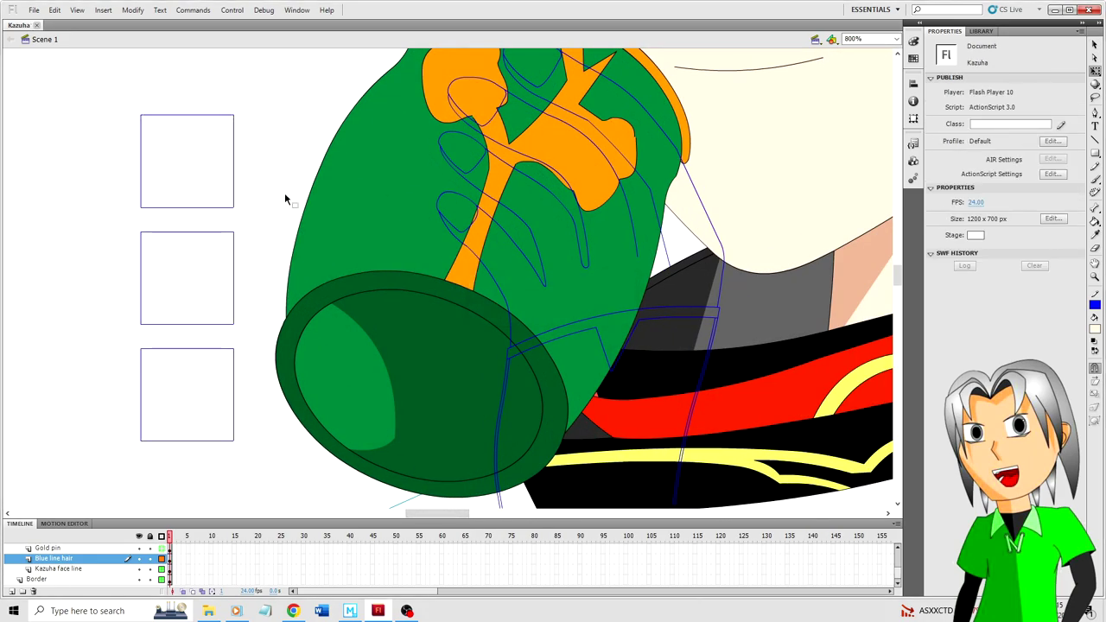
{"action": "key", "text": "ctrl+minus"}
Step: Move the three blue squares farther left of the cup, to X 456.95
{"action": "left_click_drag", "start_coordinate": [266, 181], "coordinate": [334, 396]}
{"action": "key", "text": "shift+Left"}
{"action": "key", "text": "shift+Left"}
{"action": "key", "text": "shift+Left"}
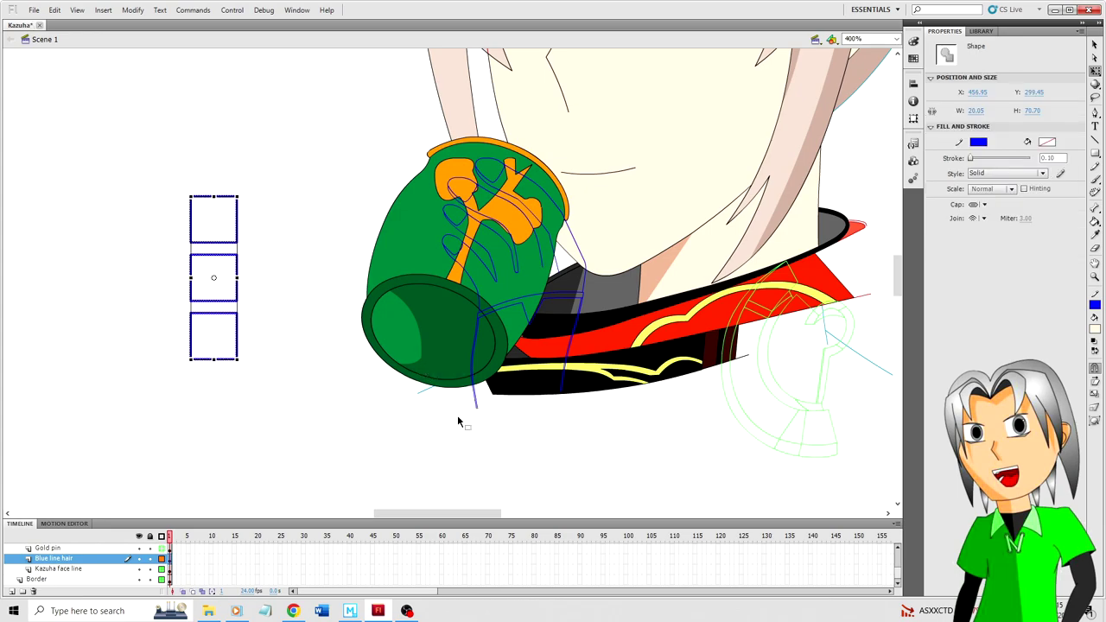
{"action": "left_click", "coordinate": [458, 417]}
Step: Delete the surplus parallel lines along both side edges of the sleeve below the wrist cuff
{"action": "left_click", "coordinate": [474, 357]}
{"action": "key", "text": "ctrl+equal"}
{"action": "key", "text": "ctrl+equal"}
{"action": "key", "text": "Delete"}
{"action": "scroll", "coordinate": [462, 409], "scroll_direction": "down", "scroll_amount": 1}
{"action": "left_click", "coordinate": [450, 411]}
{"action": "key", "text": "Delete"}
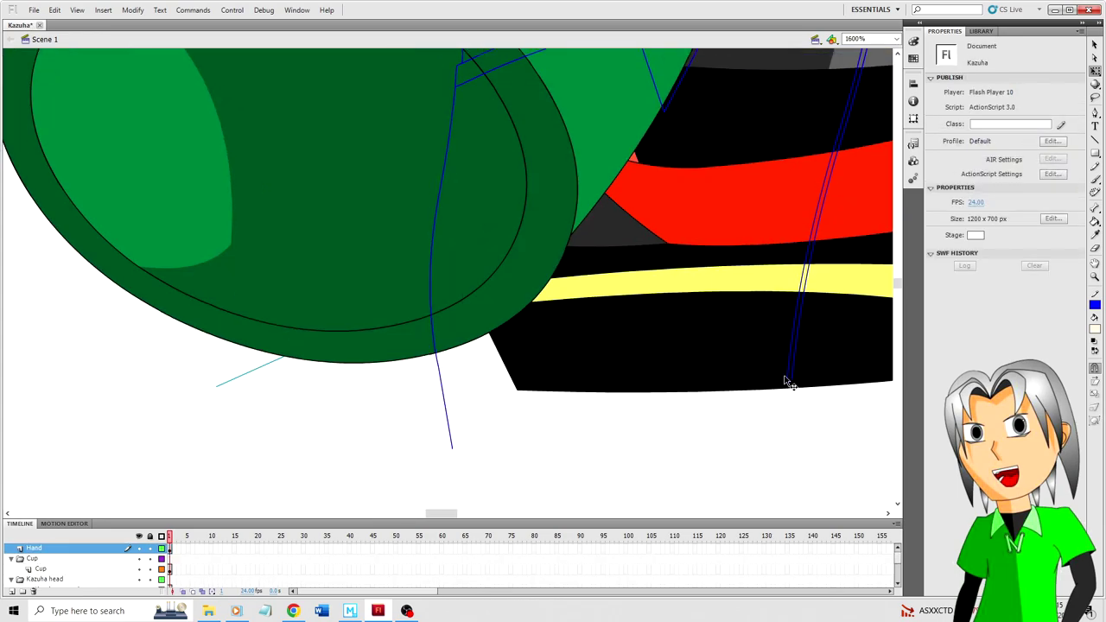
{"action": "left_click", "coordinate": [786, 375]}
{"action": "scroll", "coordinate": [785, 376], "scroll_direction": "up", "scroll_amount": 3}
{"action": "key", "text": "Delete"}
{"action": "scroll", "coordinate": [784, 376], "scroll_direction": "down", "scroll_amount": 1}
{"action": "key", "text": "ctrl+minus"}
{"action": "key", "text": "ctrl+minus"}
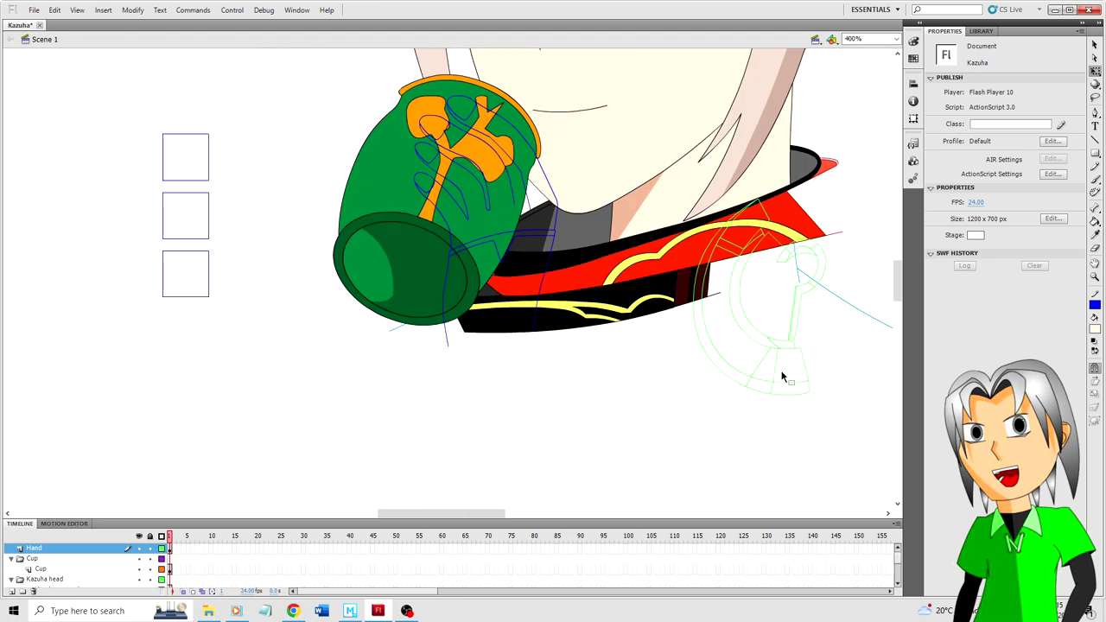
Step: Mix a custom red fill (red 234, green 0, blue 0) and fill the uppermost swatch square with it
{"action": "left_click", "coordinate": [1094, 328]}
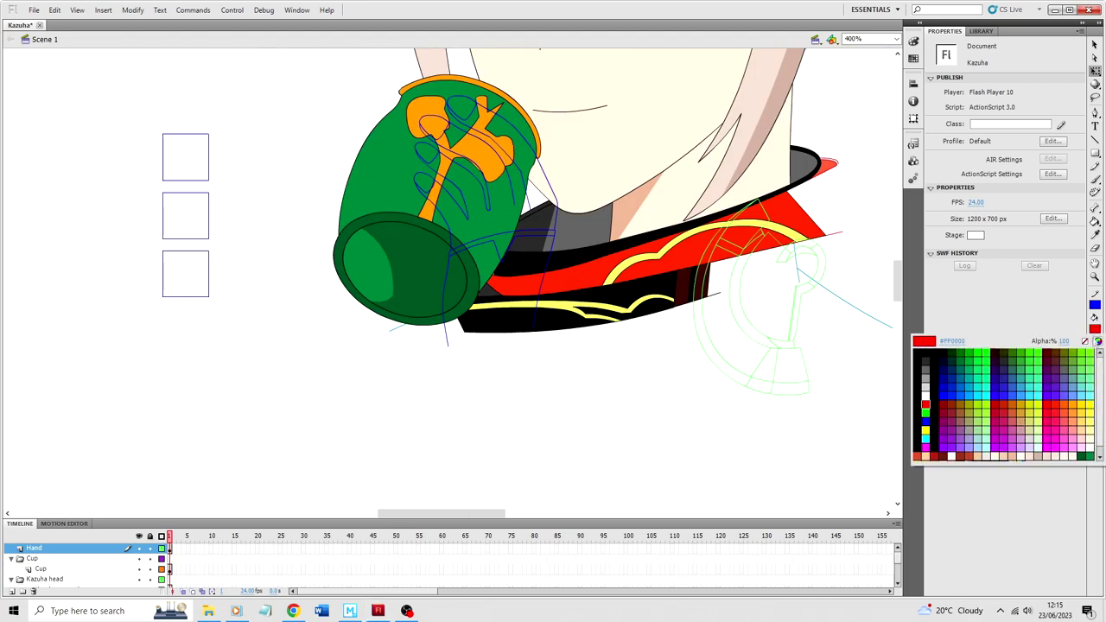
{"action": "left_click", "coordinate": [1097, 341]}
{"action": "left_click", "coordinate": [444, 383]}
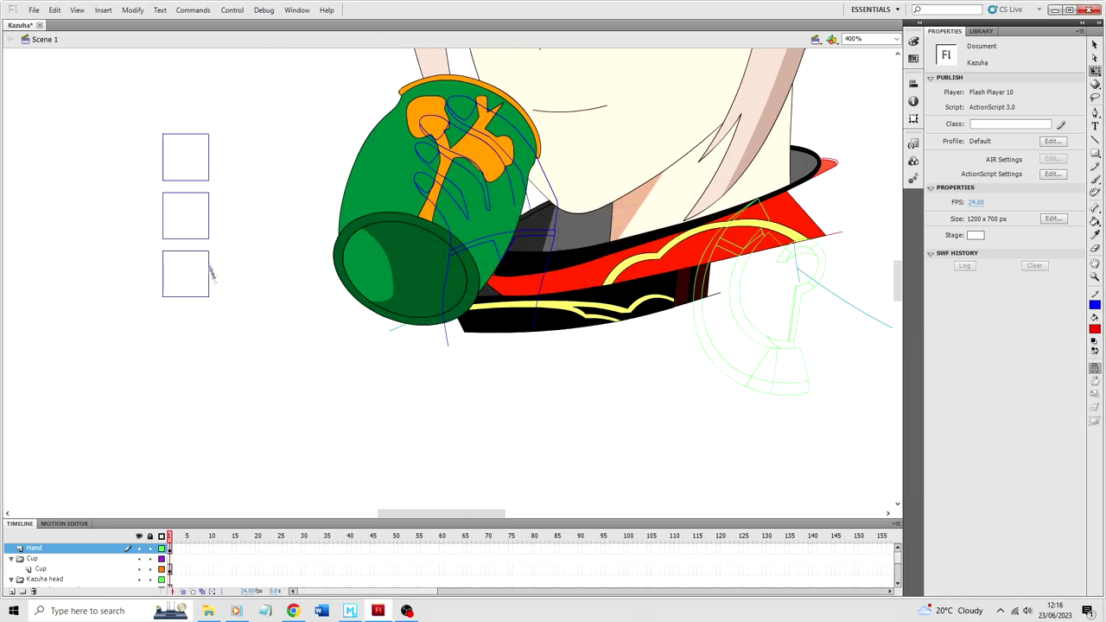
{"action": "key", "text": "k"}
{"action": "left_click", "coordinate": [184, 165]}
Step: Darken the red fill to a luminance of 90 and fill the middle swatch square with it
{"action": "left_click", "coordinate": [1095, 328]}
{"action": "left_click", "coordinate": [1097, 341]}
{"action": "double_click", "coordinate": [618, 369]}
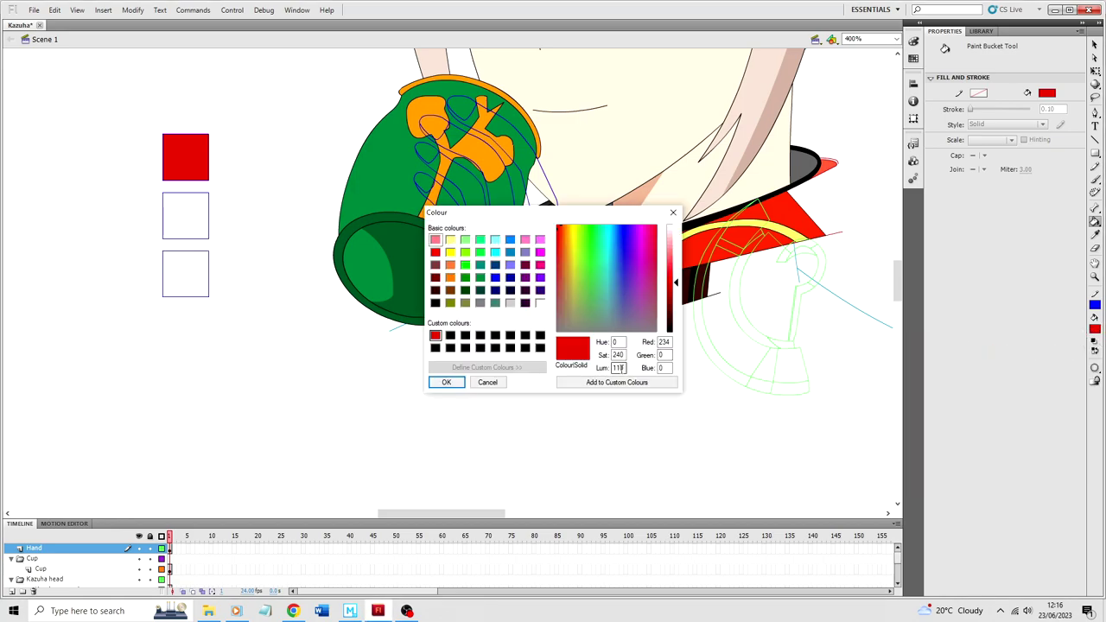
{"action": "type", "text": "90"}
{"action": "left_click", "coordinate": [444, 382]}
{"action": "left_click", "coordinate": [184, 223]}
Step: Lock the Blue line hair layer so that its lines cannot be selected
{"action": "key", "text": "v"}
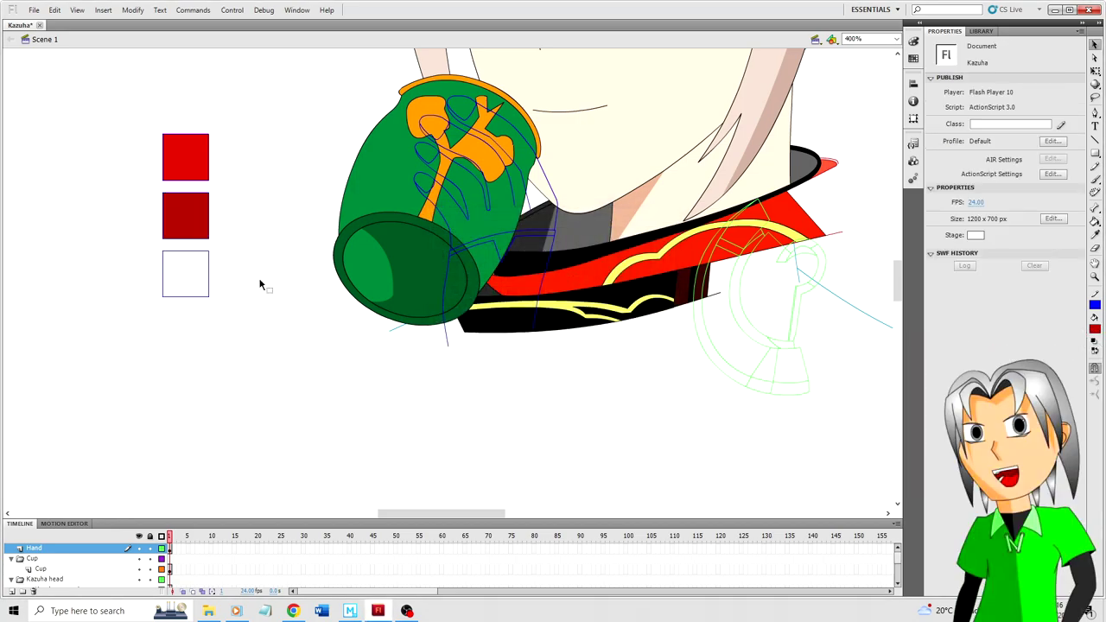
{"action": "left_click", "coordinate": [447, 223]}
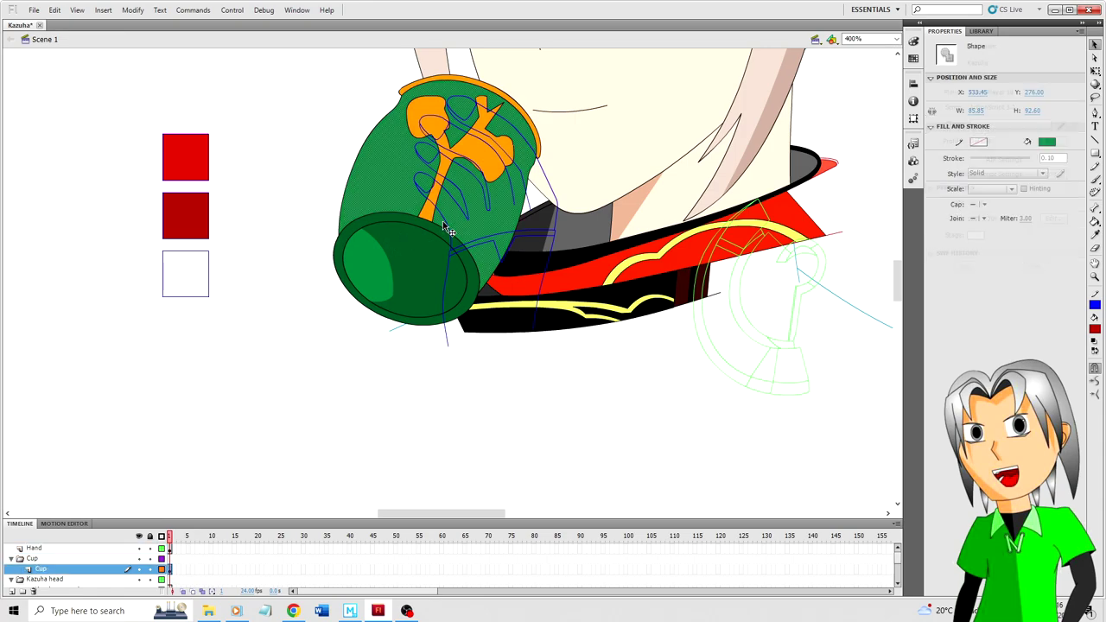
{"action": "left_click", "coordinate": [170, 569]}
{"action": "left_click", "coordinate": [448, 343]}
{"action": "left_click", "coordinate": [77, 549]}
{"action": "left_click", "coordinate": [562, 322]}
{"action": "left_click", "coordinate": [148, 558]}
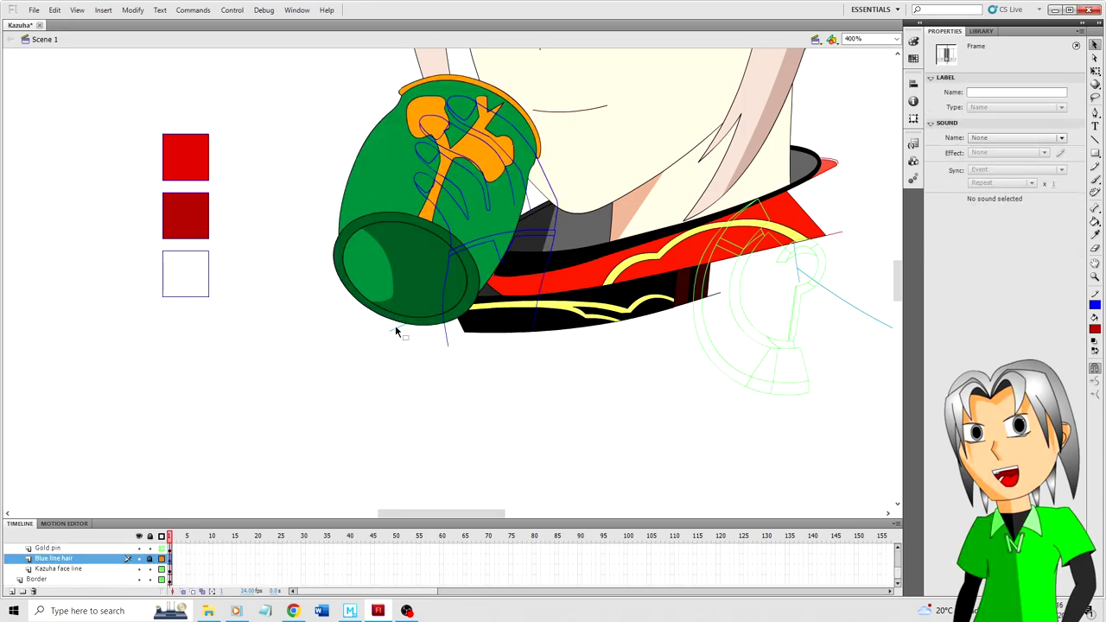
Step: Try to enlarge the cup and hand together to about 118 by 144 px, then undo it
{"action": "left_click_drag", "start_coordinate": [311, 58], "coordinate": [542, 390]}
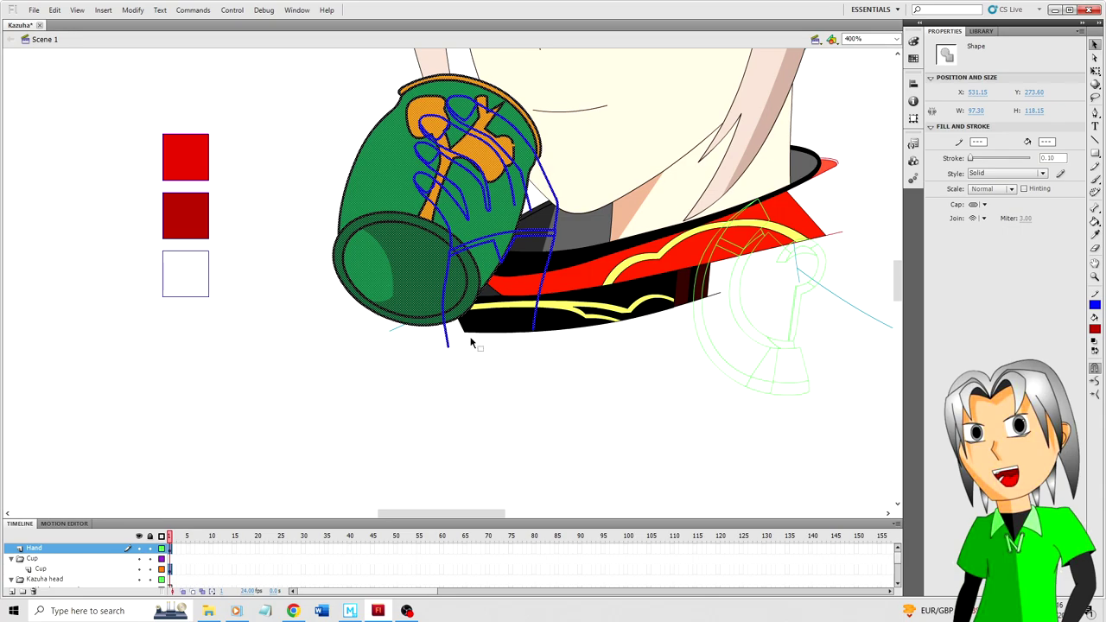
{"action": "key", "text": "ctrl+minus"}
{"action": "key", "text": "q"}
{"action": "left_click_drag", "start_coordinate": [501, 323], "coordinate": [528, 362]}
{"action": "key", "text": "Up"}
{"action": "key", "text": "Up"}
{"action": "key", "text": "Up"}
{"action": "key", "text": "Up"}
{"action": "key", "text": "Up"}
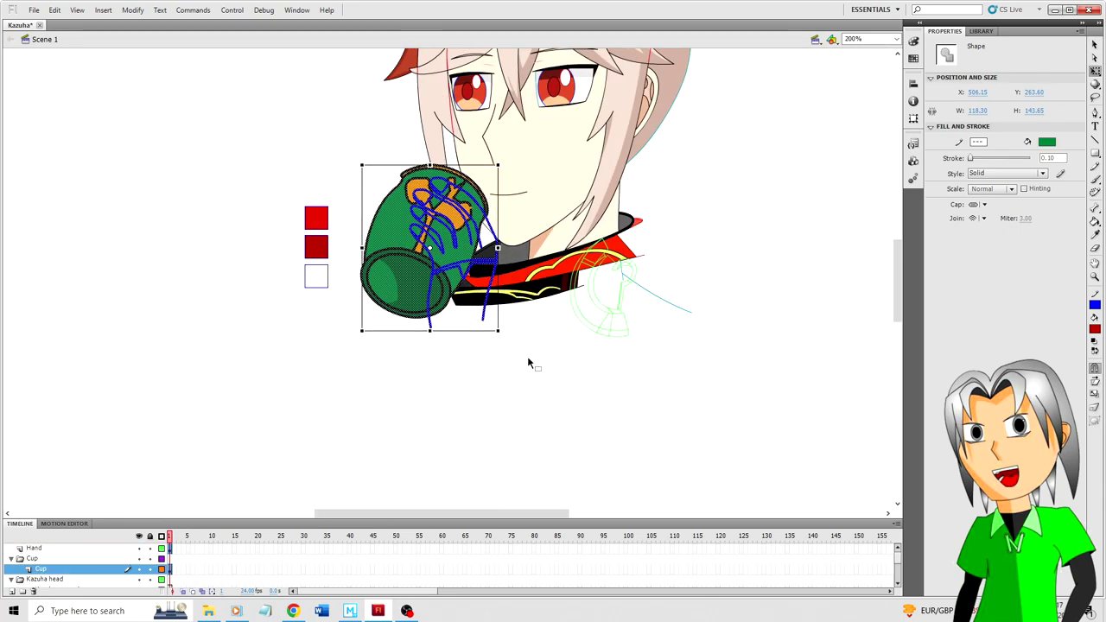
{"action": "key", "text": "ctrl+z"}
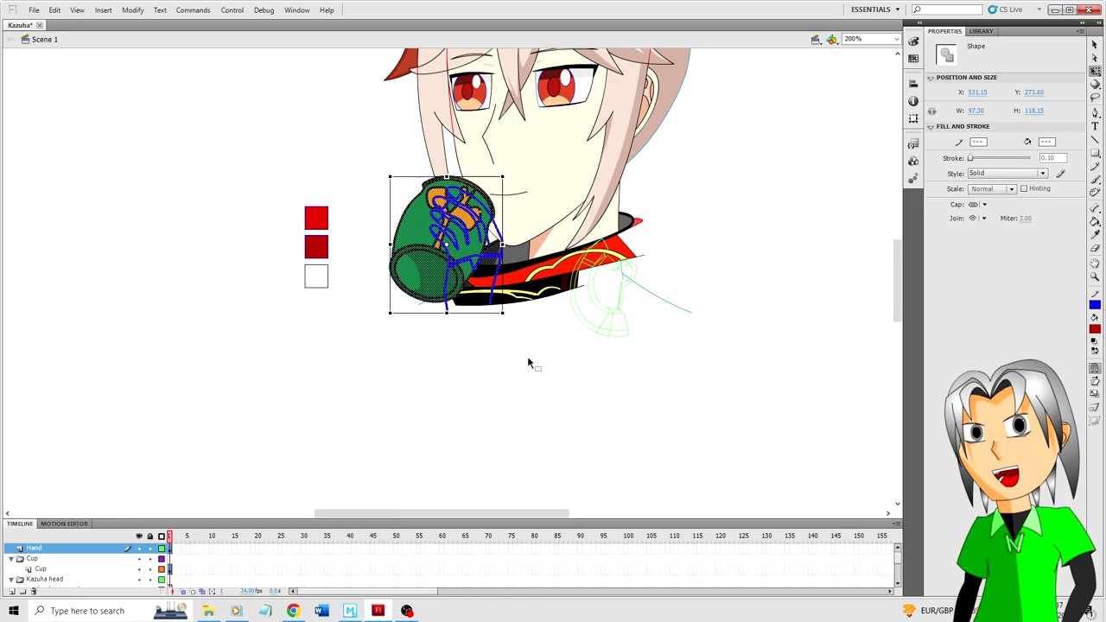
Step: Enlarge the blue hand outline alone to about 73 by 127 px, fit it over the cup, and save the file
{"action": "left_click", "coordinate": [527, 359]}
{"action": "double_click", "coordinate": [495, 280]}
{"action": "key", "text": "ctrl+equal"}
{"action": "key", "text": "ctrl+equal"}
{"action": "scroll", "coordinate": [503, 326], "scroll_direction": "down", "scroll_amount": 3}
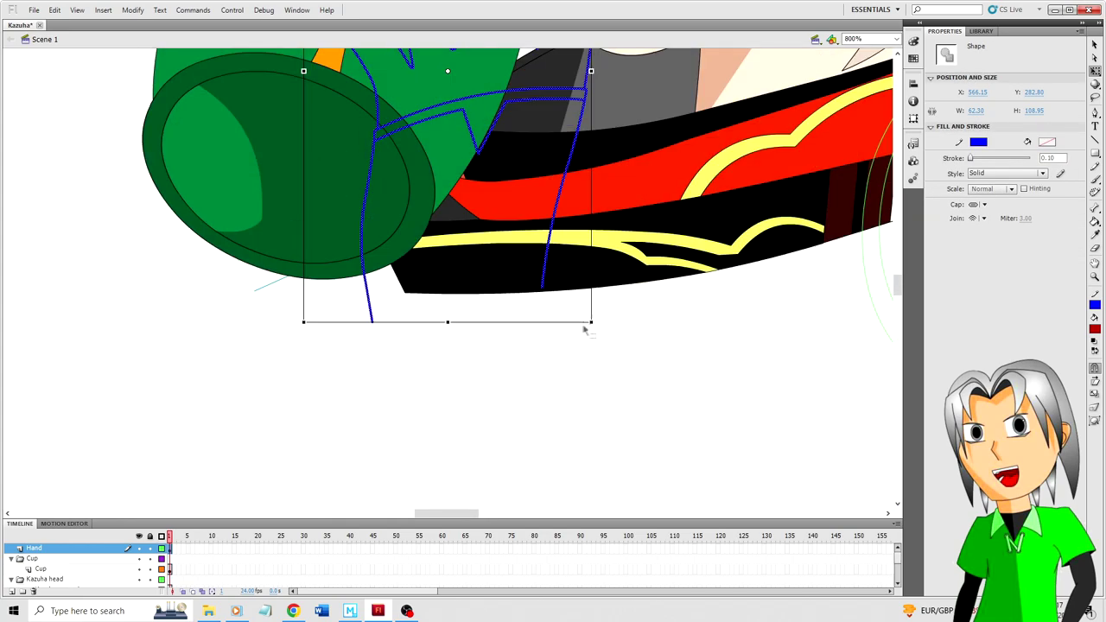
{"action": "scroll", "coordinate": [613, 371], "scroll_direction": "up", "scroll_amount": 2}
{"action": "key", "text": "ctrl+4"}
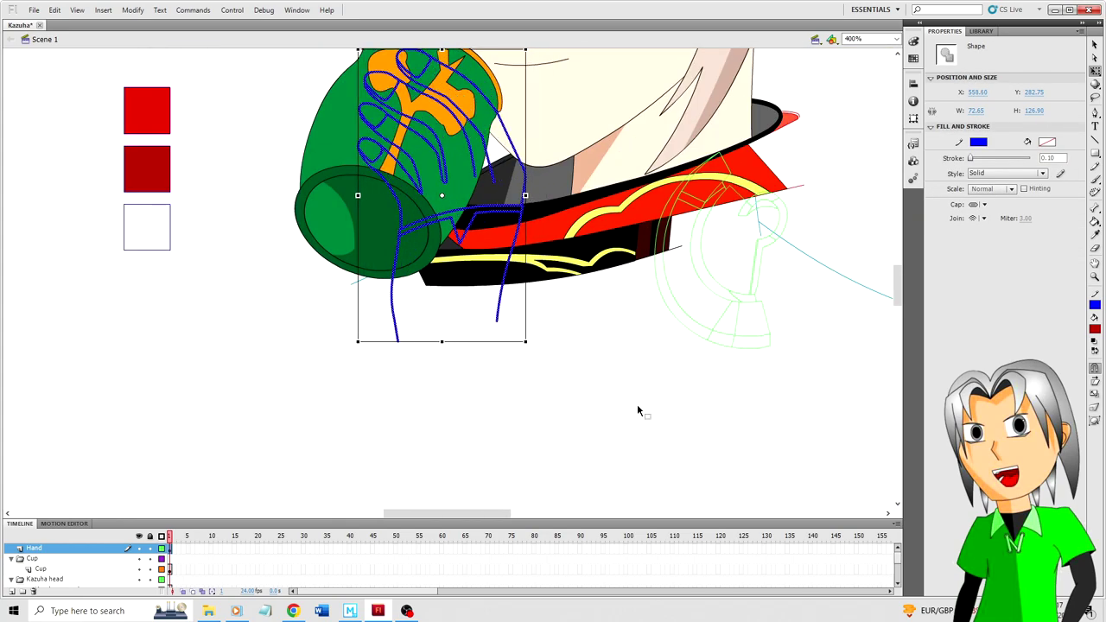
{"action": "left_click", "coordinate": [637, 410]}
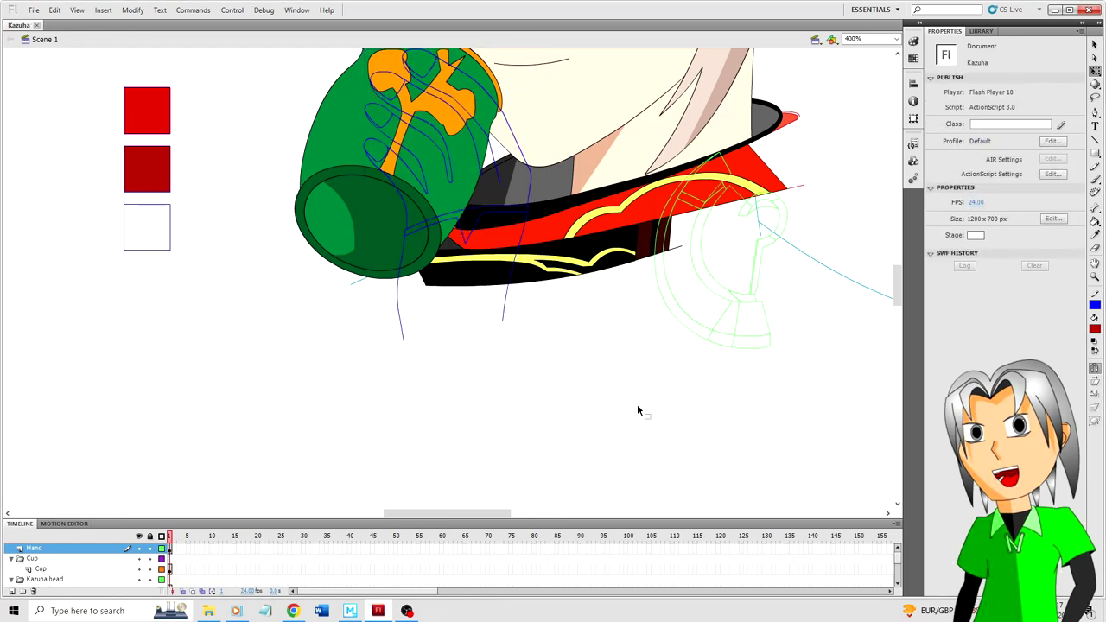
Step: Copy the third finger's nail outline and place the copy on the cup beside the second fingertip
{"action": "key", "text": "ctrl+8"}
{"action": "scroll", "coordinate": [637, 410], "scroll_direction": "up", "scroll_amount": 3}
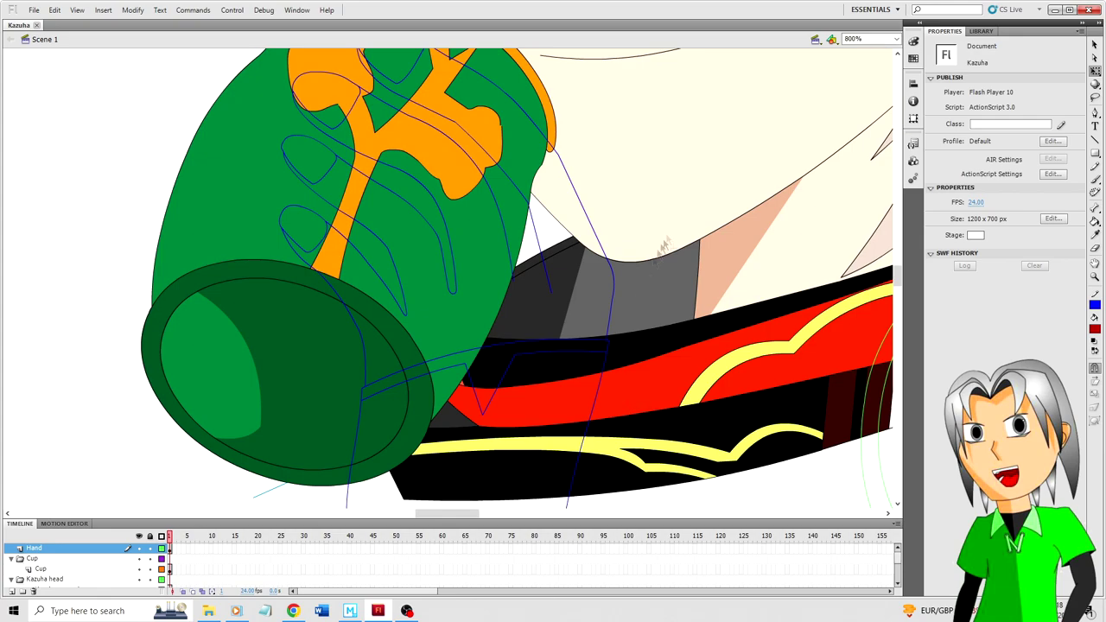
{"action": "left_click", "coordinate": [356, 115]}
{"action": "key", "text": "ctrl+equal"}
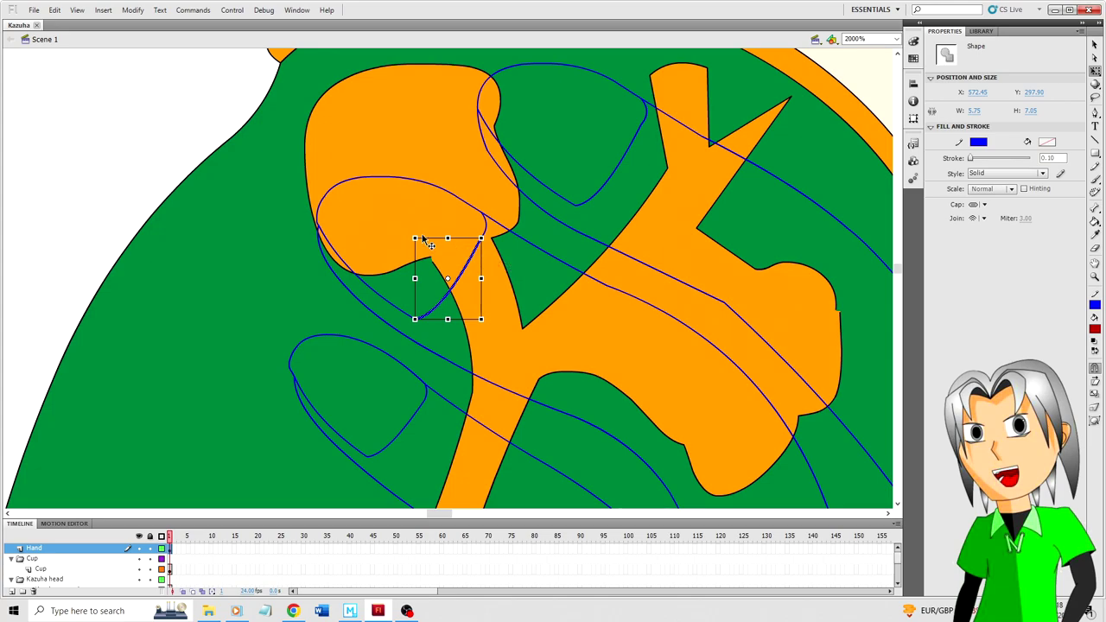
{"action": "left_click", "coordinate": [427, 271]}
{"action": "left_click", "coordinate": [466, 265]}
{"action": "left_click", "coordinate": [417, 378]}
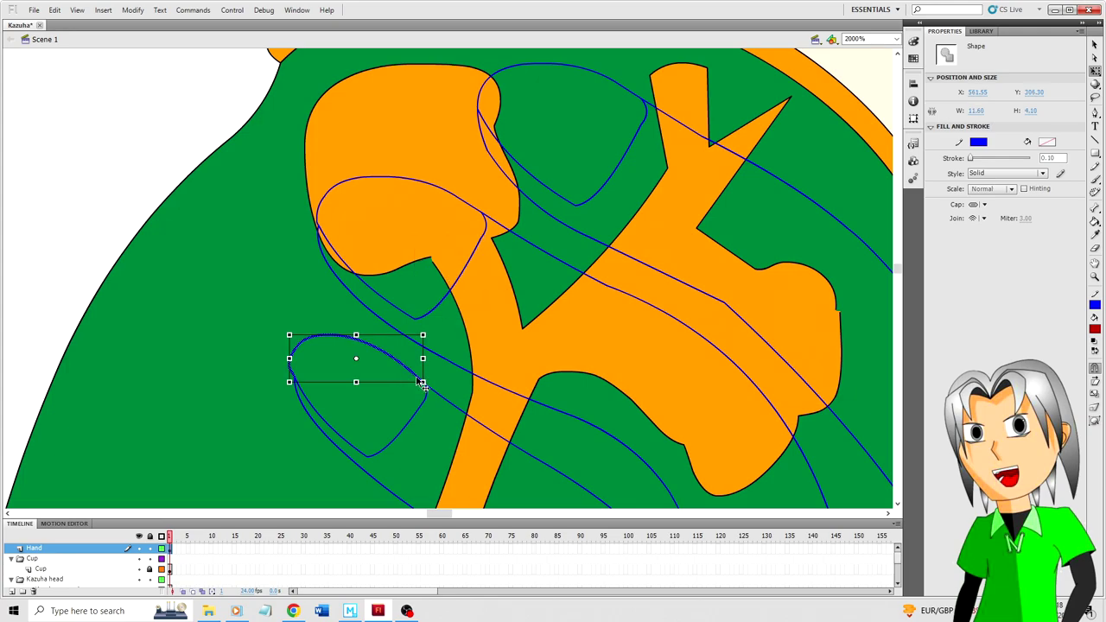
{"action": "key", "text": "v"}
{"action": "left_click", "coordinate": [307, 398], "text": "shift"}
{"action": "left_click", "coordinate": [399, 437], "text": "shift"}
{"action": "left_click_drag", "start_coordinate": [401, 442], "coordinate": [278, 301]}
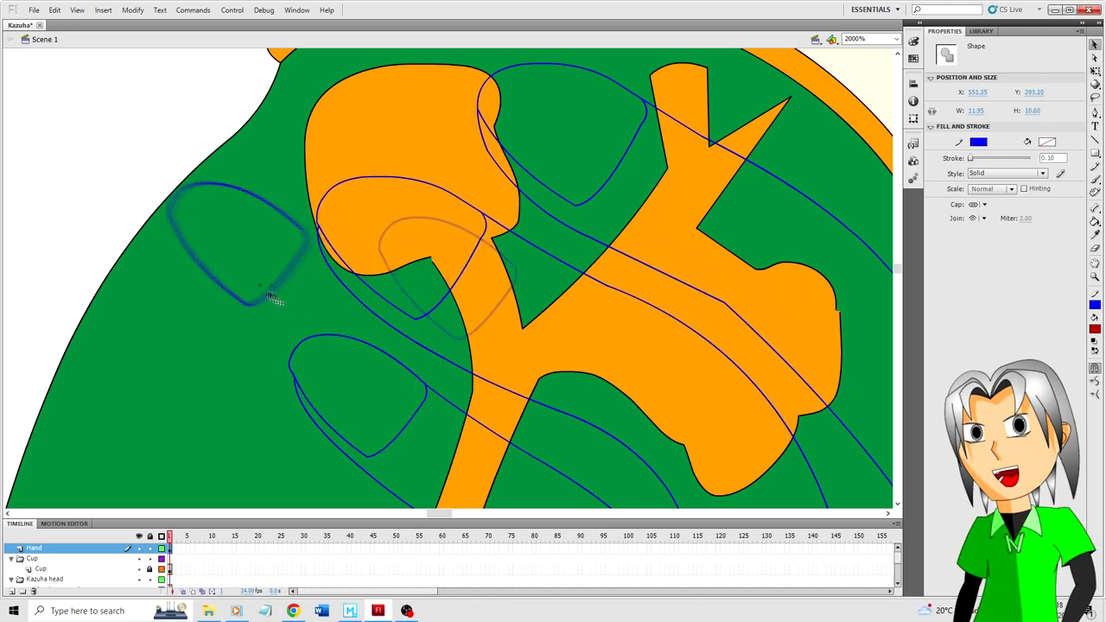
Step: Delete the original nail outline segments at the second fingertip
{"action": "left_click", "coordinate": [333, 198]}
{"action": "left_click", "coordinate": [329, 191]}
{"action": "key", "text": "Delete"}
{"action": "left_click", "coordinate": [476, 210]}
{"action": "key", "text": "Delete"}
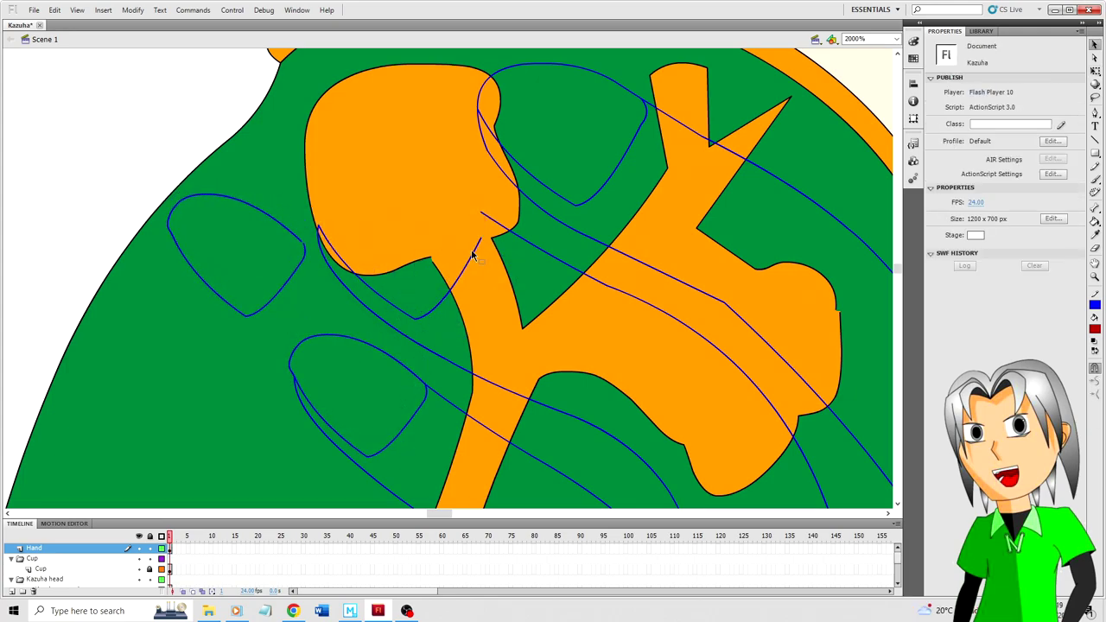
{"action": "left_click", "coordinate": [475, 250]}
{"action": "key", "text": "Delete"}
{"action": "left_click", "coordinate": [391, 305]}
{"action": "key", "text": "Delete"}
Step: Move the copied nail outline onto the second fingertip, rotate it slightly, and align it with the finger's lower edge
{"action": "double_click", "coordinate": [302, 247]}
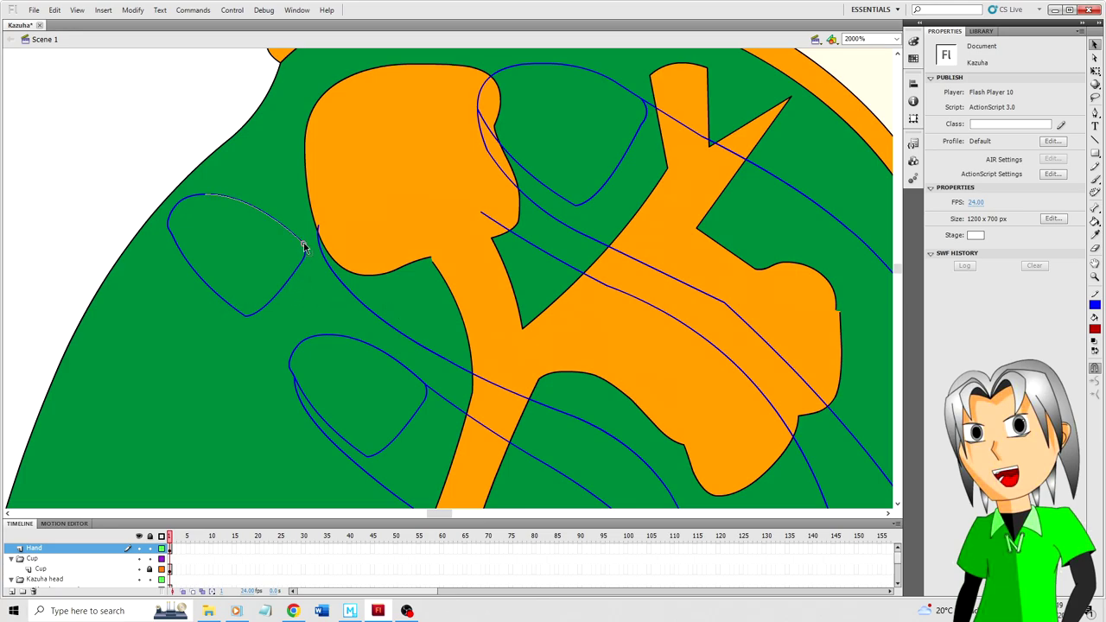
{"action": "left_click_drag", "start_coordinate": [311, 250], "coordinate": [462, 250]}
{"action": "key", "text": "q"}
{"action": "mouse_move", "coordinate": [464, 185]}
{"action": "left_mouse_down"}
{"action": "mouse_move", "coordinate": [456, 181]}
{"action": "mouse_move", "coordinate": [465, 183]}
{"action": "left_mouse_up"}
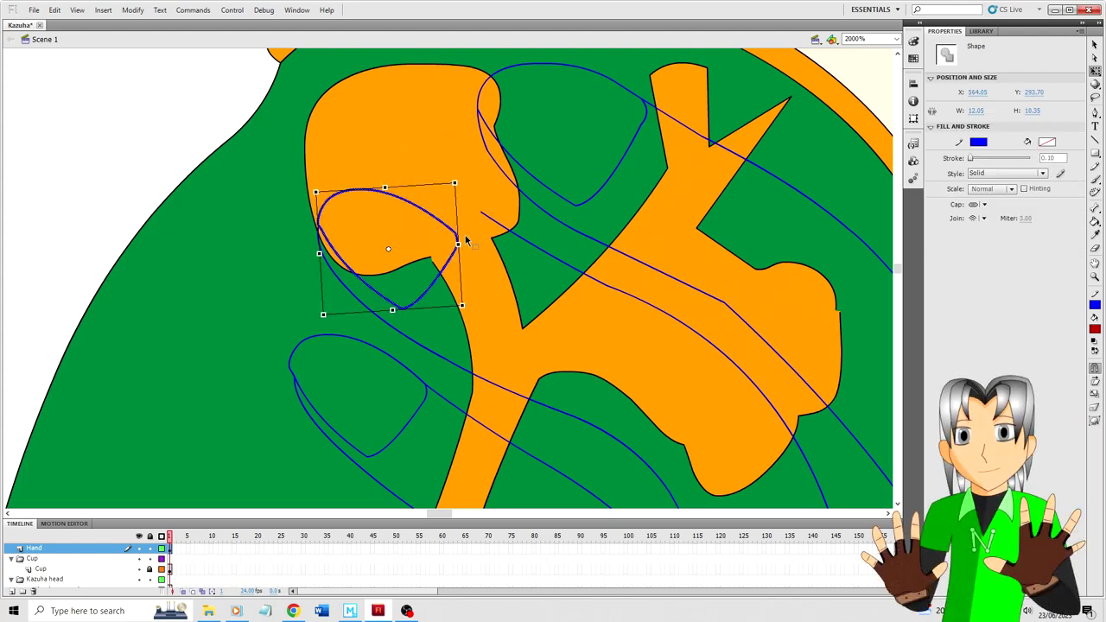
{"action": "left_click_drag", "start_coordinate": [436, 237], "coordinate": [435, 235]}
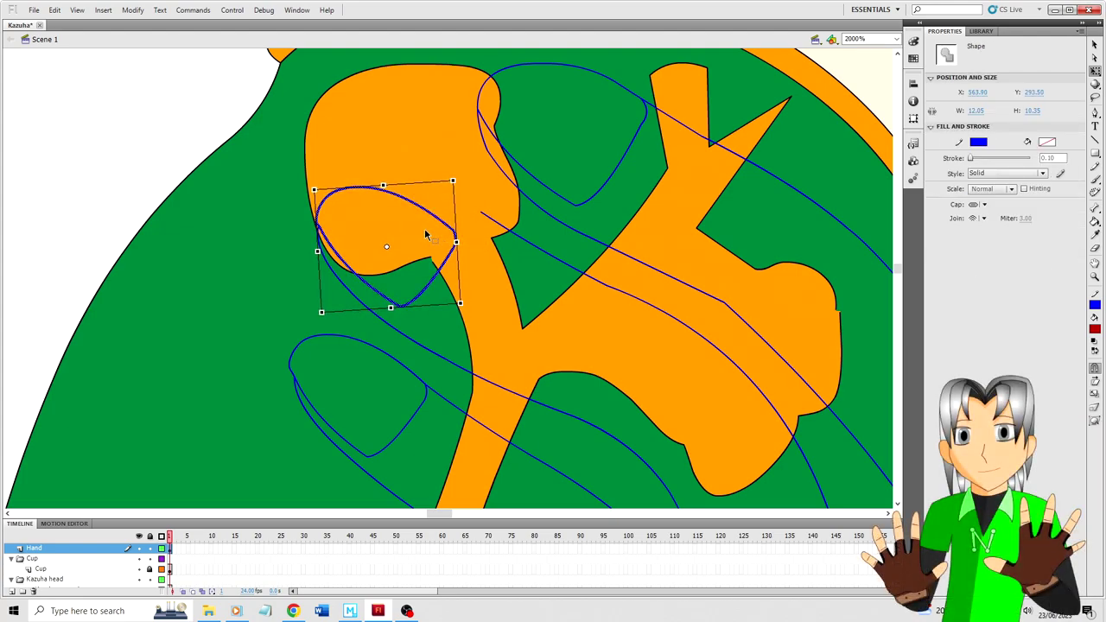
{"action": "left_click", "coordinate": [477, 304]}
{"action": "left_click", "coordinate": [328, 201]}
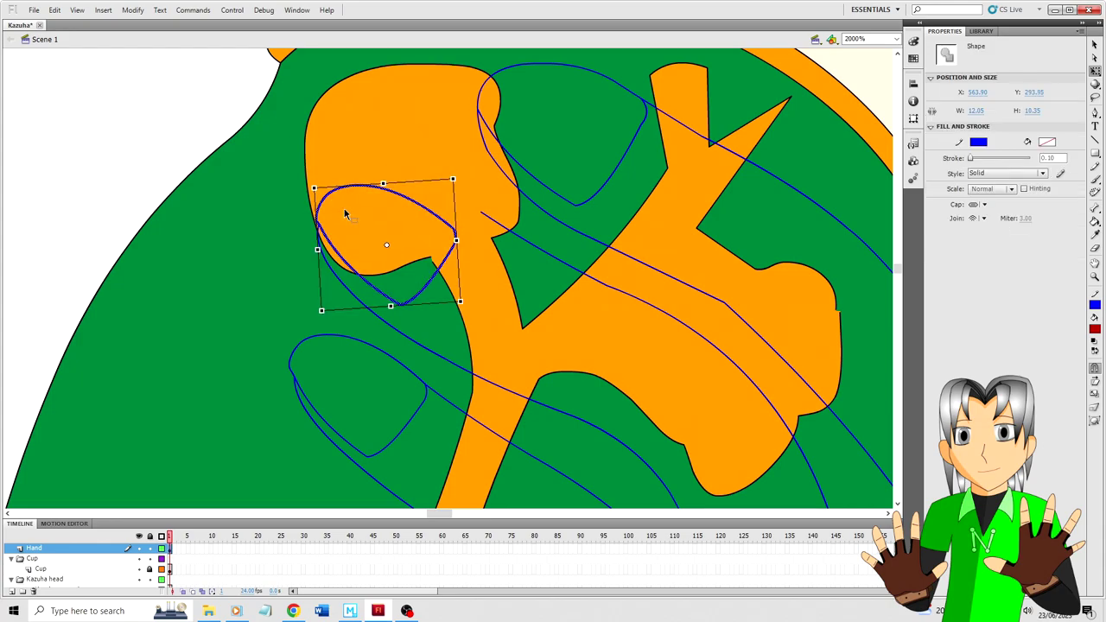
{"action": "left_click", "coordinate": [506, 291]}
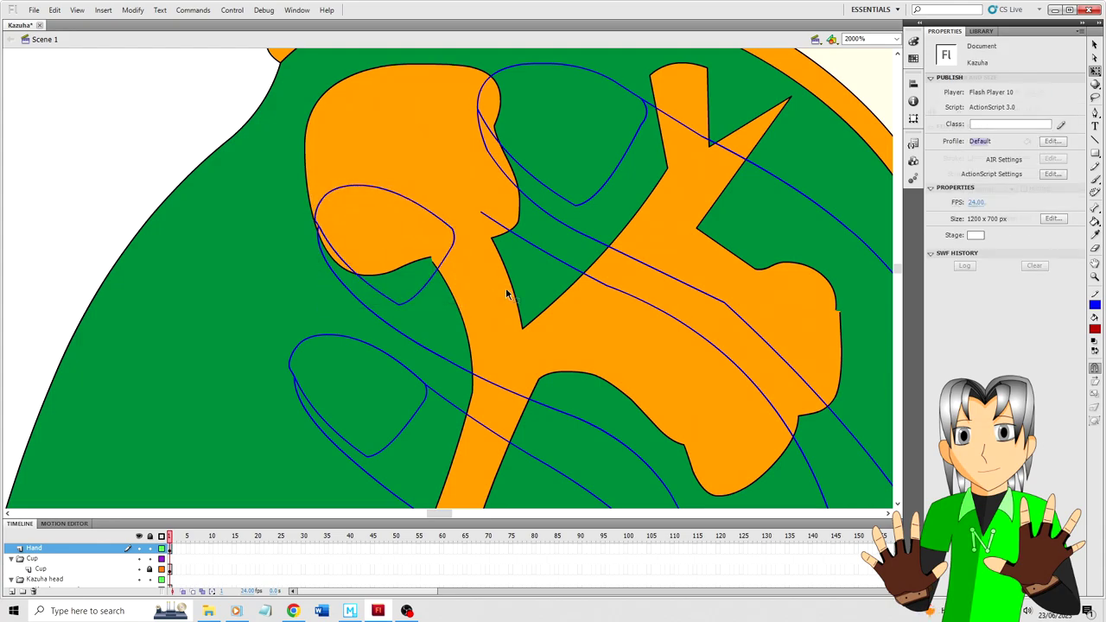
Step: Move the second finger's upper edge segment to meet the new nail's corner and rotate it slightly to a flatter angle
{"action": "left_click", "coordinate": [489, 218]}
{"action": "key", "text": "shift+Right"}
{"action": "key", "text": "shift+Right"}
{"action": "key", "text": "shift+Down"}
{"action": "key", "text": "shift+Down"}
{"action": "key", "text": "shift+Down"}
{"action": "key", "text": "shift+Left"}
{"action": "key", "text": "shift+Left"}
{"action": "key", "text": "shift+Left"}
{"action": "key", "text": "shift+Left"}
{"action": "key", "text": "shift+Left"}
{"action": "key", "text": "shift+Left"}
{"action": "key", "text": "shift+Left"}
{"action": "key", "text": "Up"}
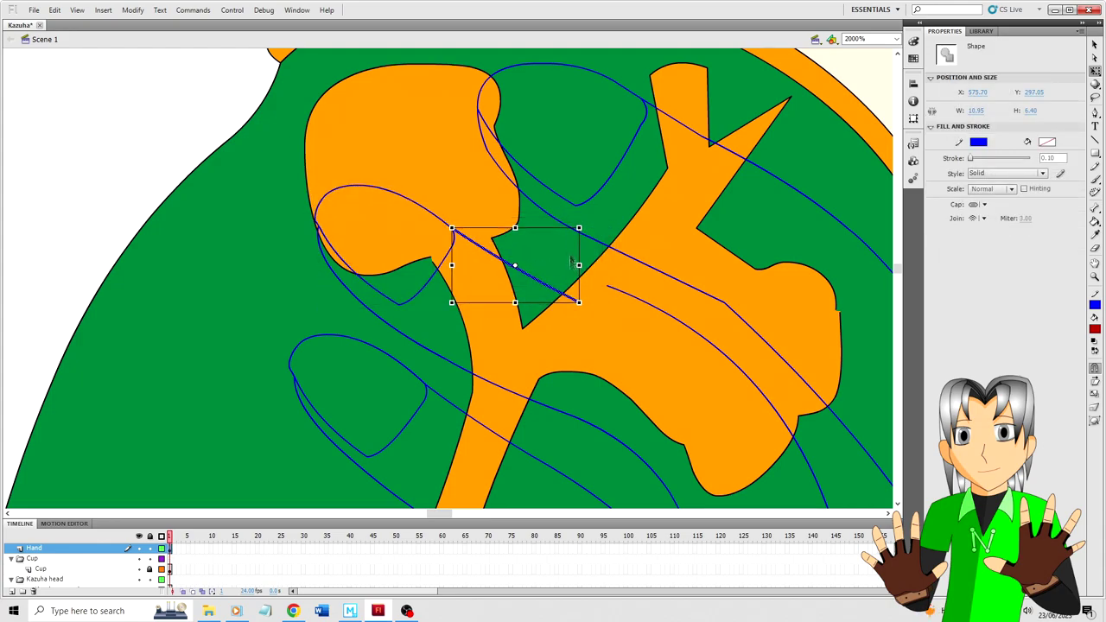
{"action": "left_click_drag", "start_coordinate": [570, 262], "coordinate": [537, 226]}
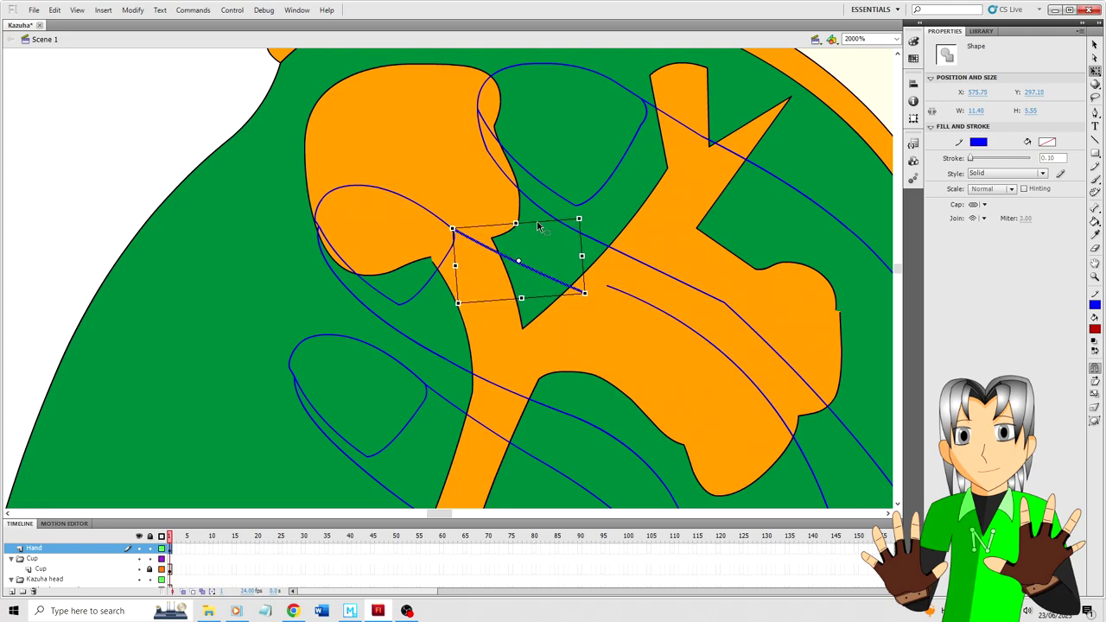
{"action": "left_click", "coordinate": [520, 241]}
{"action": "left_click", "coordinate": [525, 262]}
{"action": "left_click", "coordinate": [547, 254]}
Step: Join the long curve of the second finger's upper edge to the end of the moved segment and save the file
{"action": "scroll", "coordinate": [547, 255], "scroll_direction": "down", "scroll_amount": 1}
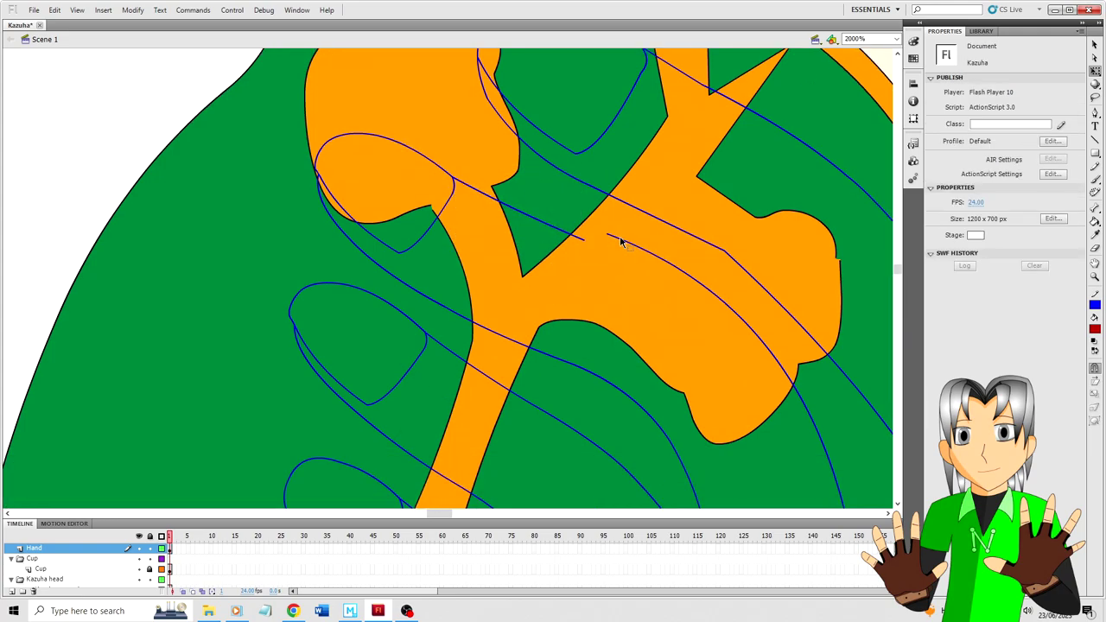
{"action": "left_click", "coordinate": [620, 242]}
{"action": "left_click_drag", "start_coordinate": [605, 239], "coordinate": [581, 239]}
{"action": "key", "text": "Escape"}
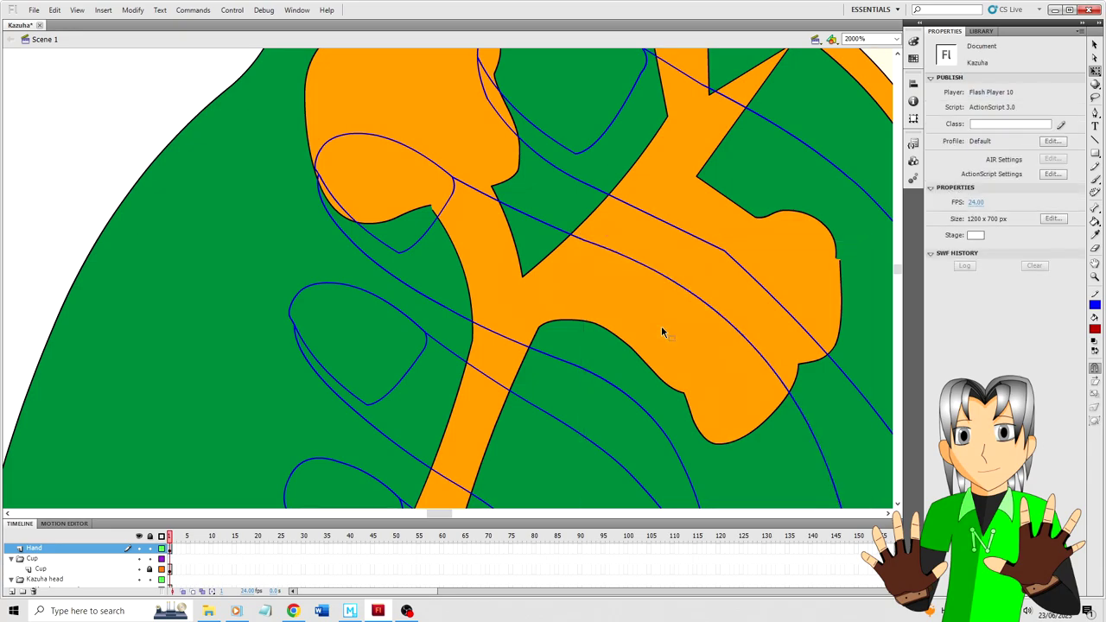
{"action": "scroll", "coordinate": [640, 327], "scroll_direction": "down", "scroll_amount": 2}
{"action": "key", "text": "ctrl+minus"}
{"action": "key", "text": "ctrl+s"}
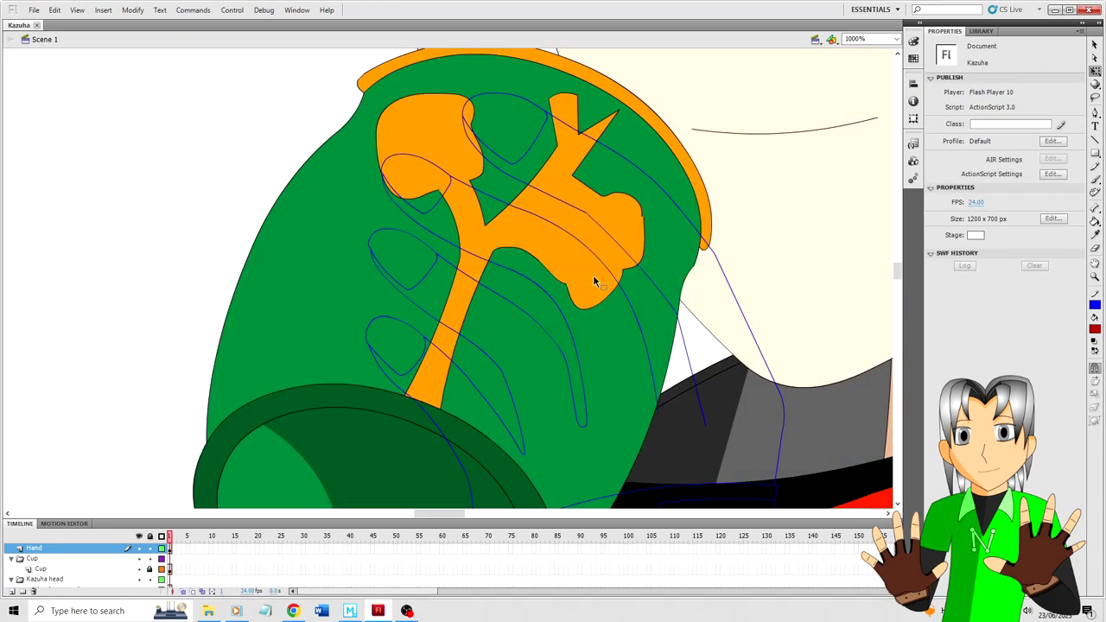
Step: Copy the second finger's nail outline and place the copy above it, beside the first fingertip
{"action": "scroll", "coordinate": [519, 264], "scroll_direction": "down", "scroll_amount": 2}
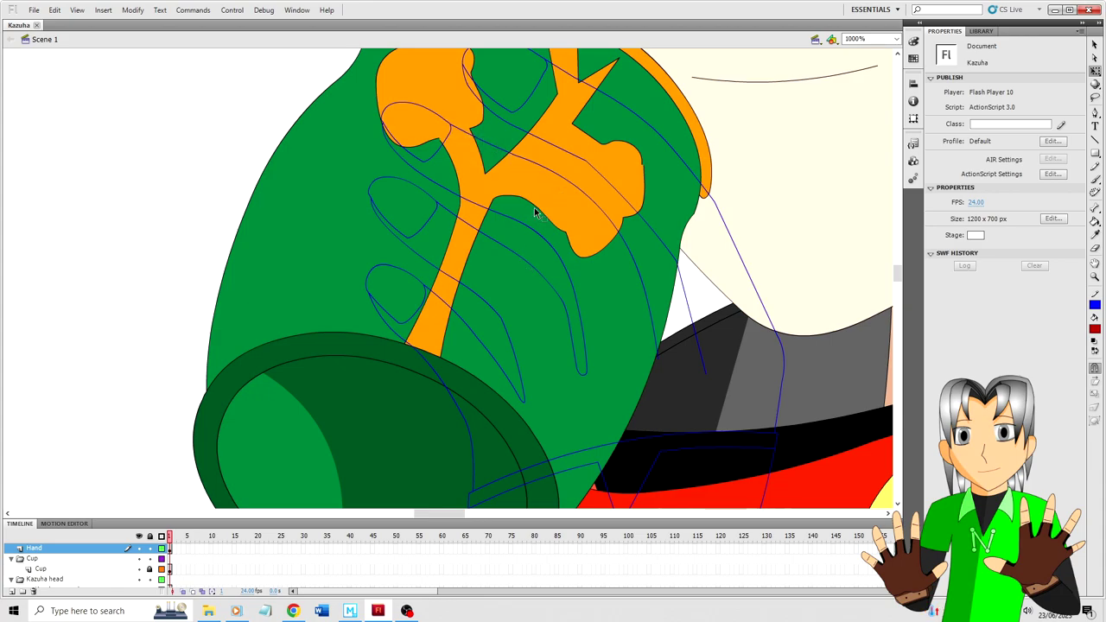
{"action": "scroll", "coordinate": [534, 211], "scroll_direction": "down", "scroll_amount": 2}
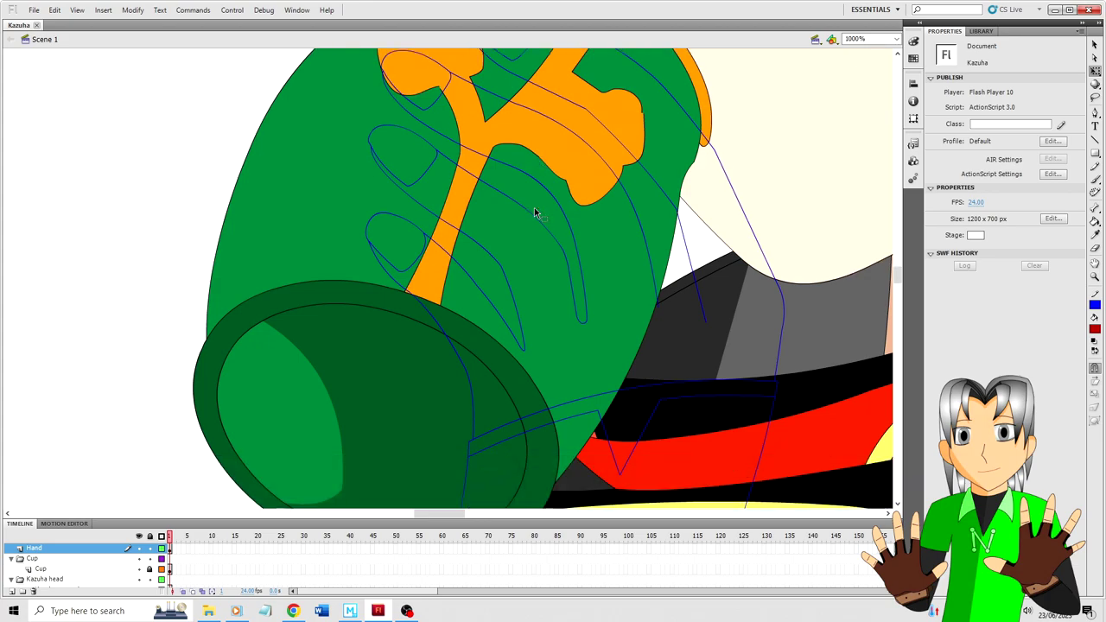
{"action": "scroll", "coordinate": [534, 211], "scroll_direction": "up", "scroll_amount": 1}
{"action": "key", "text": "ctrl+minus"}
{"action": "key", "text": "ctrl+minus"}
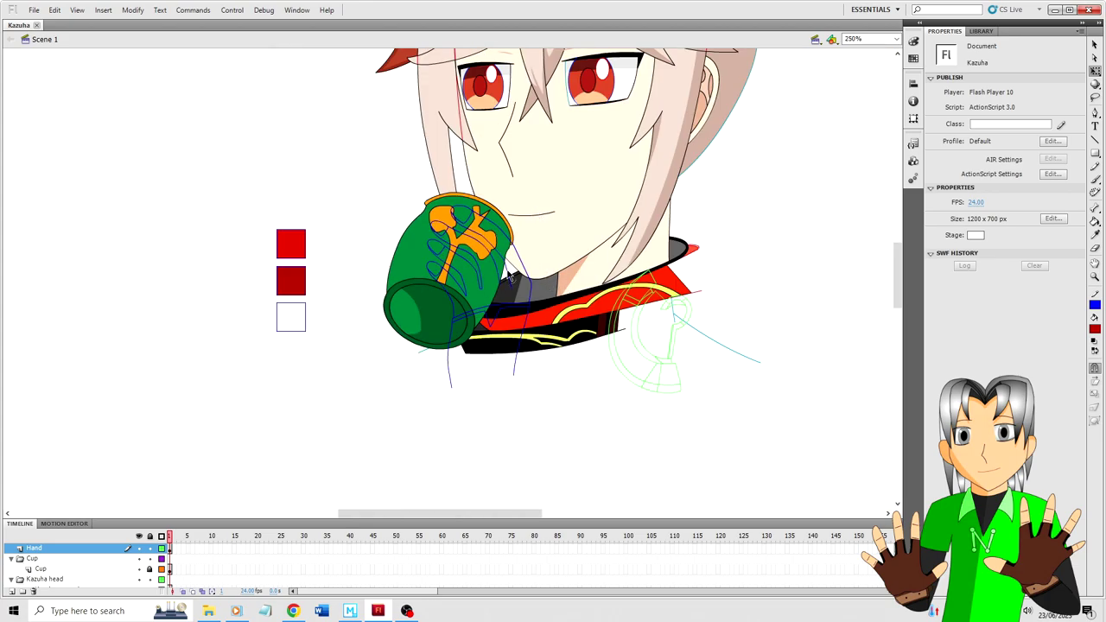
{"action": "key", "text": "ctrl+equal"}
{"action": "key", "text": "ctrl+equal"}
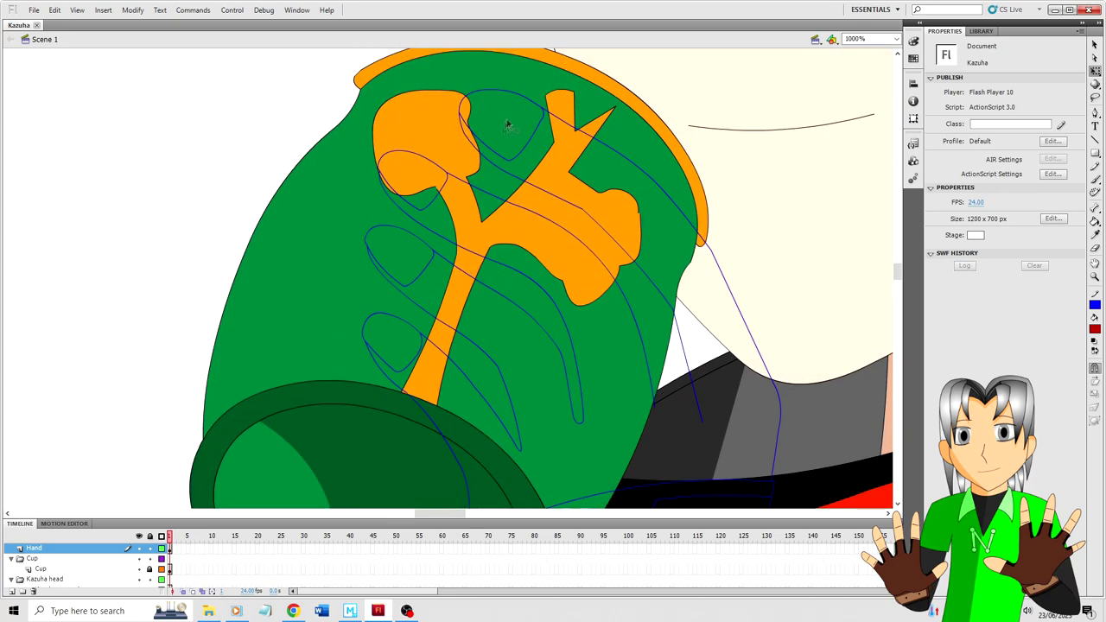
{"action": "left_click", "coordinate": [440, 197]}
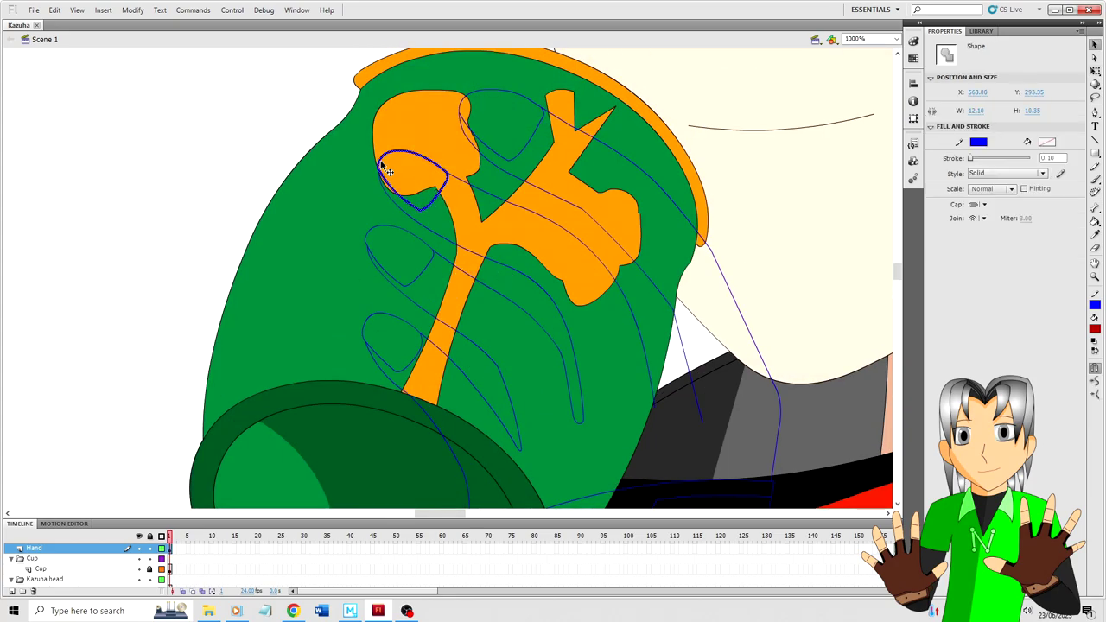
{"action": "left_click_drag", "start_coordinate": [438, 172], "coordinate": [442, 106]}
Step: Remove the old lower nail edges at the first fingertip
{"action": "left_click", "coordinate": [489, 123]}
{"action": "left_click", "coordinate": [468, 126]}
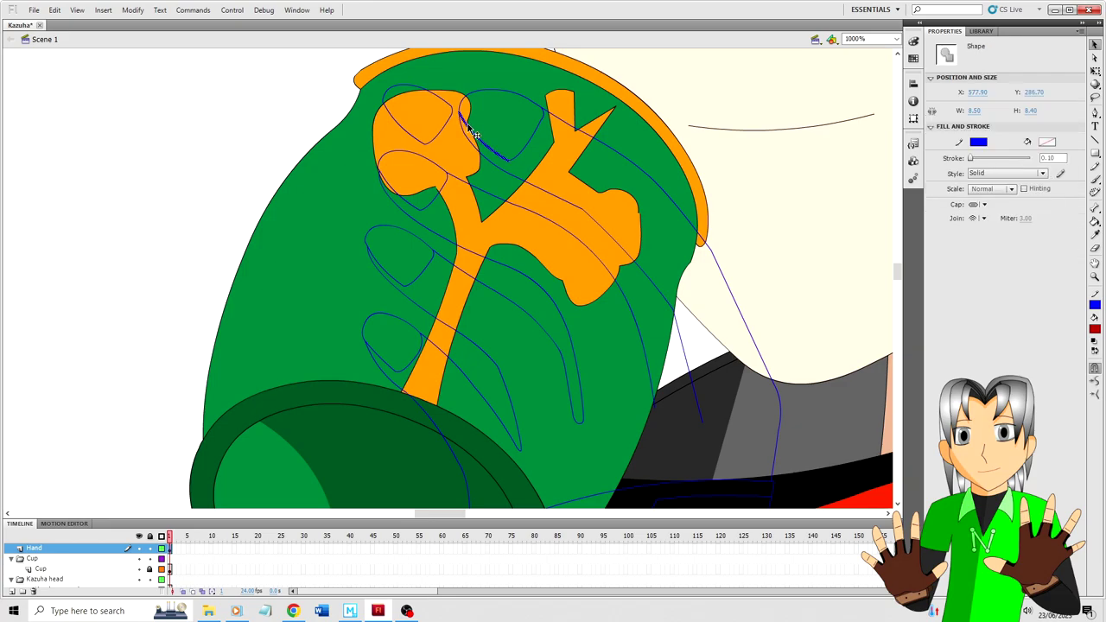
{"action": "key", "text": "Delete"}
{"action": "left_click_drag", "start_coordinate": [540, 121], "coordinate": [536, 133]}
Step: Recolour the copied nail outline red and nudge it across and slightly down onto the first fingertip
{"action": "left_click", "coordinate": [442, 127]}
{"action": "left_click", "coordinate": [977, 142]}
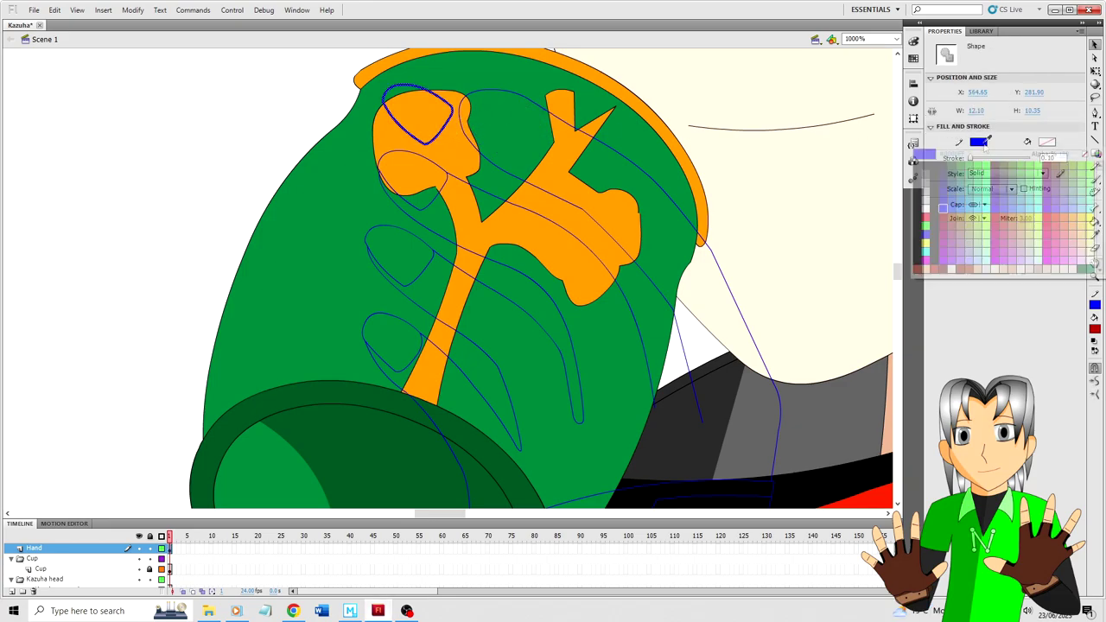
{"action": "left_click", "coordinate": [915, 223]}
{"action": "key", "text": "Right"}
{"action": "key", "text": "Right"}
{"action": "key", "text": "Right"}
{"action": "key", "text": "Right"}
{"action": "key", "text": "Right"}
{"action": "key", "text": "Right"}
{"action": "key", "text": "Right"}
{"action": "key", "text": "Right"}
{"action": "key", "text": "Right"}
{"action": "key", "text": "Down"}
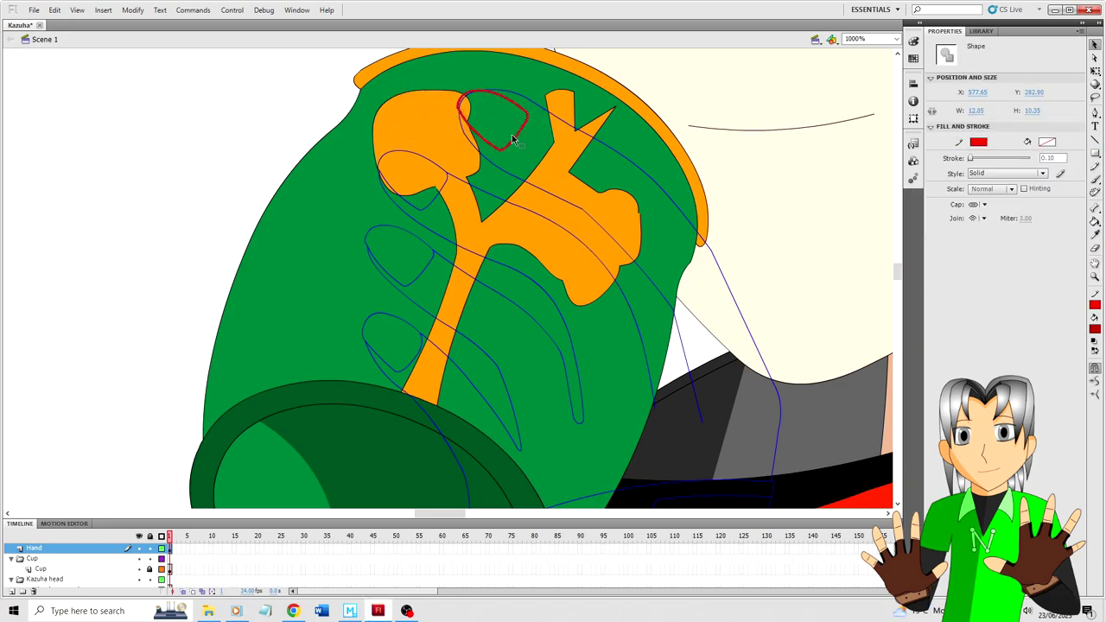
Step: Nudge the red nail outline left and slightly down on the first fingertip, then enlarge it slightly to about 12.4 by 10.65
{"action": "key", "text": "Left"}
{"action": "key", "text": "Left"}
{"action": "key", "text": "Left"}
{"action": "key", "text": "Down"}
{"action": "key", "text": "Down"}
{"action": "key", "text": "Down"}
{"action": "key", "text": "Left"}
{"action": "key", "text": "Left"}
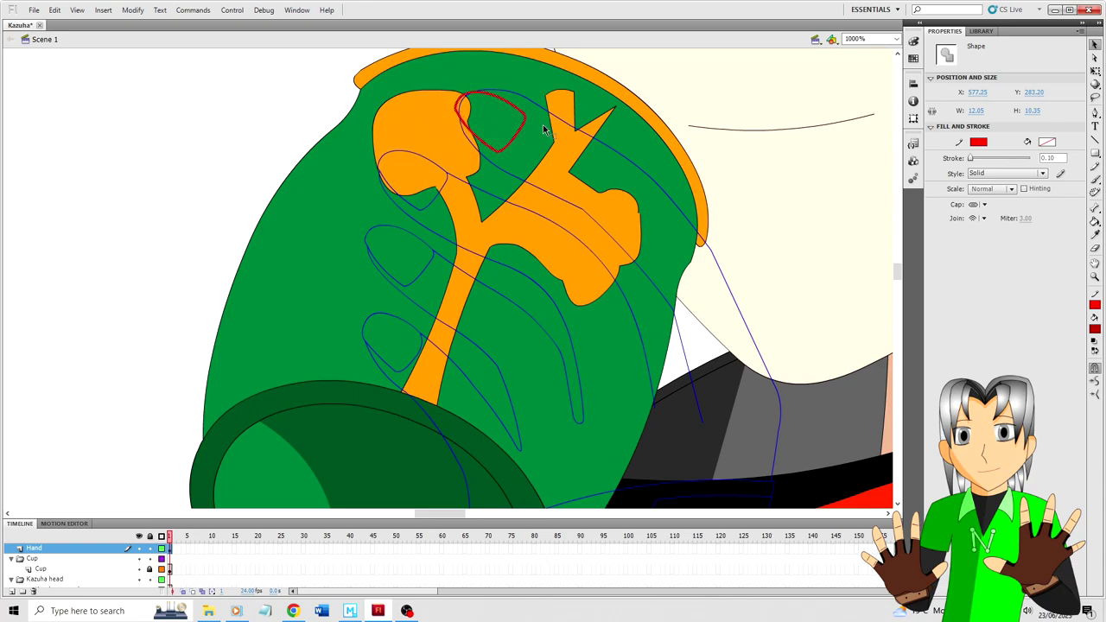
{"action": "key", "text": "q"}
{"action": "left_click_drag", "start_coordinate": [526, 92], "coordinate": [527, 90]}
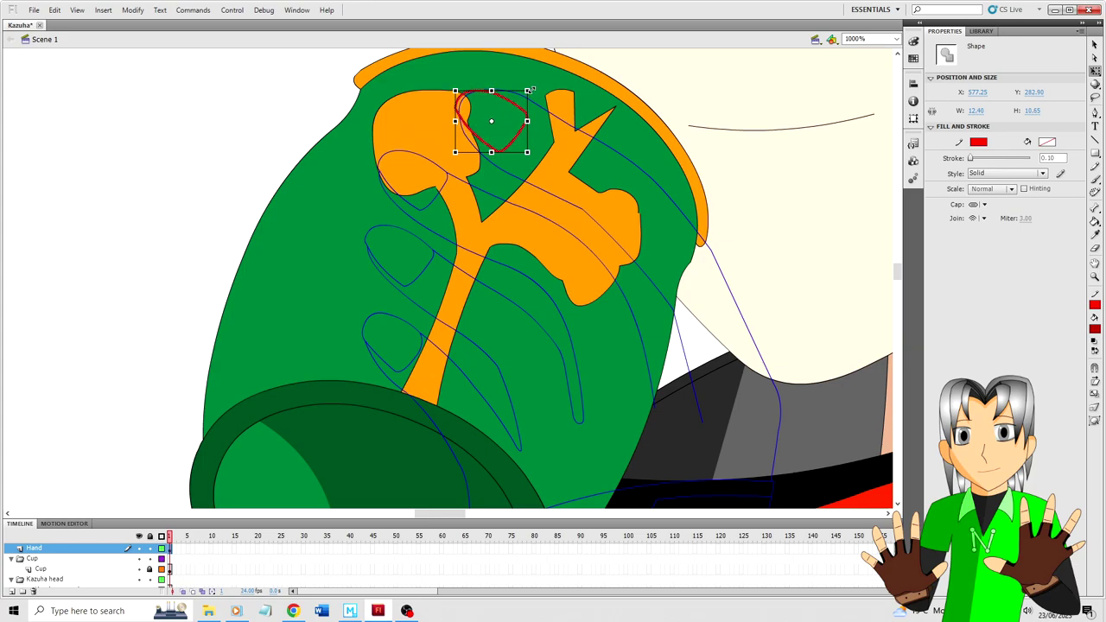
Step: Delete the old blue edge segment across the top of the first fingertip and adjust the red nail outline's fit
{"action": "left_click", "coordinate": [537, 145]}
{"action": "left_click", "coordinate": [502, 92]}
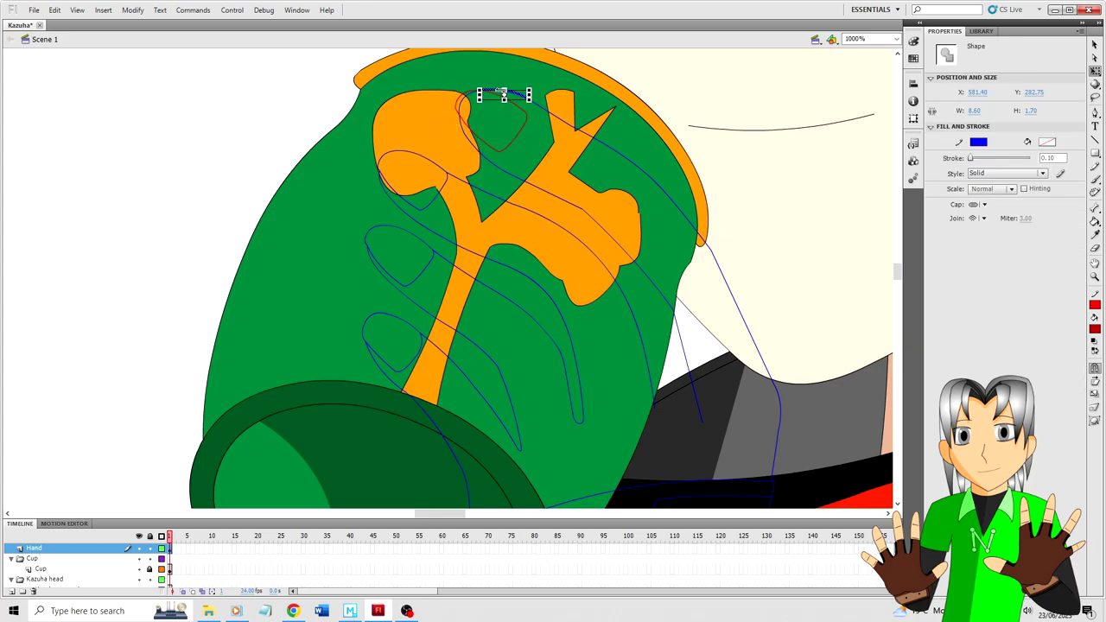
{"action": "key", "text": "Delete"}
{"action": "double_click", "coordinate": [504, 149]}
{"action": "left_click_drag", "start_coordinate": [491, 90], "coordinate": [544, 136]}
Step: Reshape the first finger's upper edge into a smooth line starting at the red nail, and delete the leftover blue piece above the nail
{"action": "left_click", "coordinate": [540, 135]}
{"action": "left_click", "coordinate": [534, 104]}
{"action": "left_click", "coordinate": [559, 158]}
{"action": "left_click", "coordinate": [609, 146]}
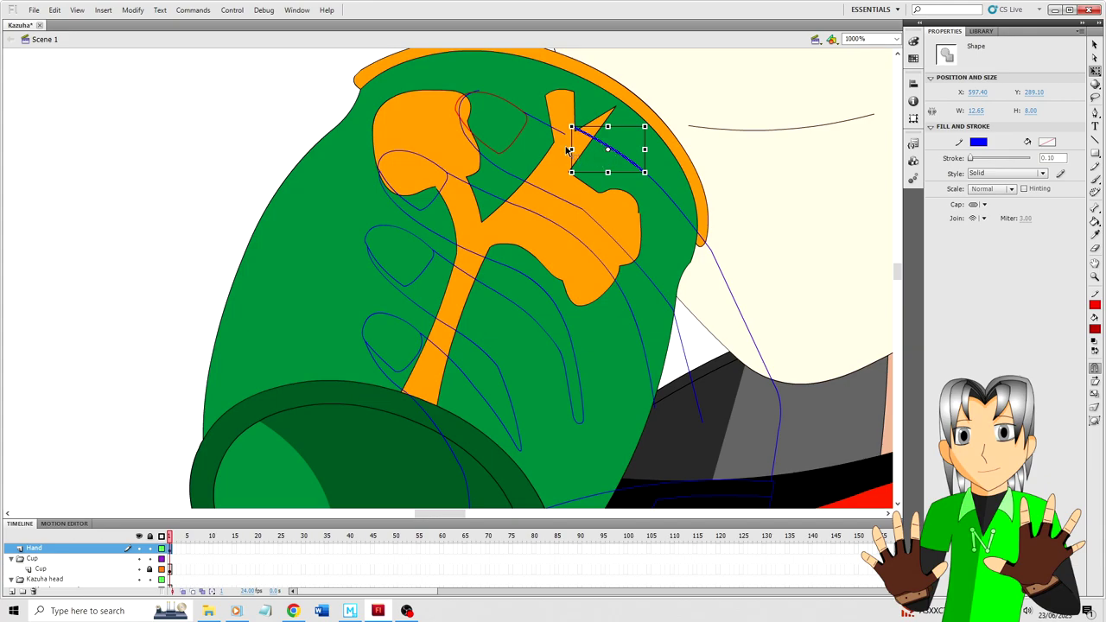
{"action": "left_click_drag", "start_coordinate": [608, 146], "coordinate": [564, 147]}
{"action": "left_click_drag", "start_coordinate": [601, 182], "coordinate": [600, 176]}
{"action": "left_click", "coordinate": [633, 207]}
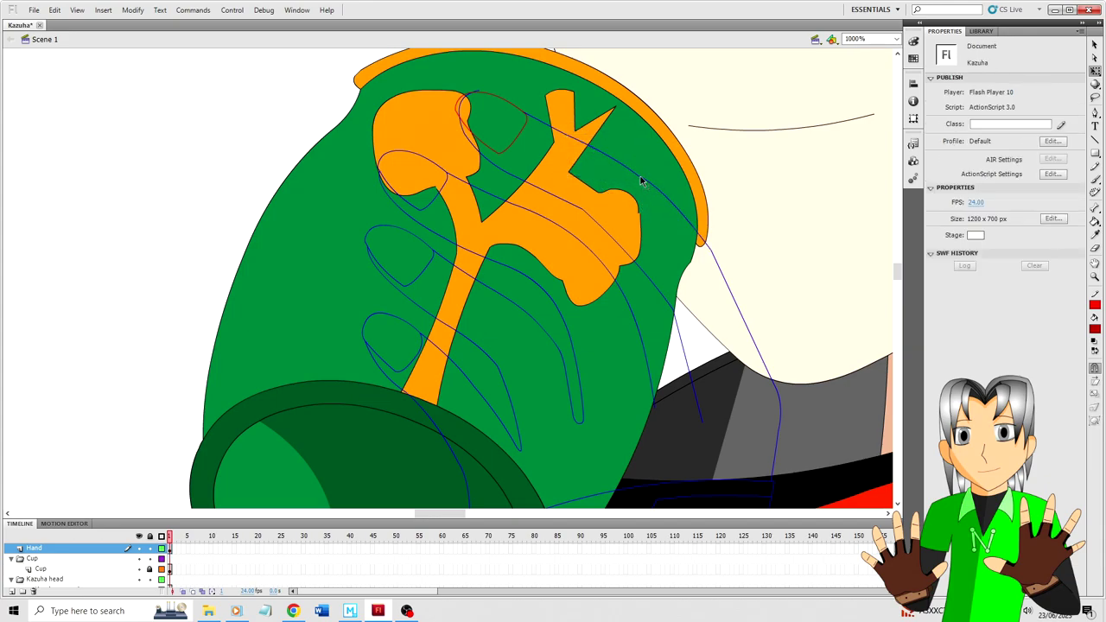
{"action": "left_click", "coordinate": [478, 92]}
{"action": "key", "text": "Delete"}
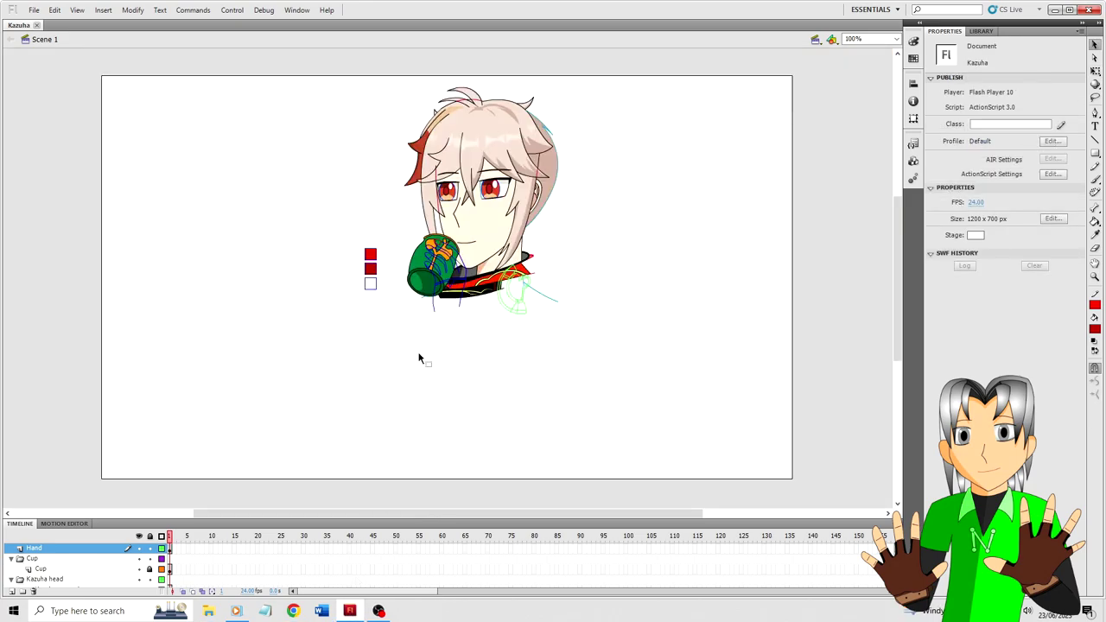
Step: Sample the bright red swatch and fill the pointed band across the wrist with it
{"action": "left_click", "coordinate": [434, 307]}
{"action": "key", "text": "ctrl+equal"}
{"action": "key", "text": "ctrl+equal"}
{"action": "scroll", "coordinate": [459, 346], "scroll_direction": "up", "scroll_amount": 2}
{"action": "left_click", "coordinate": [488, 373]}
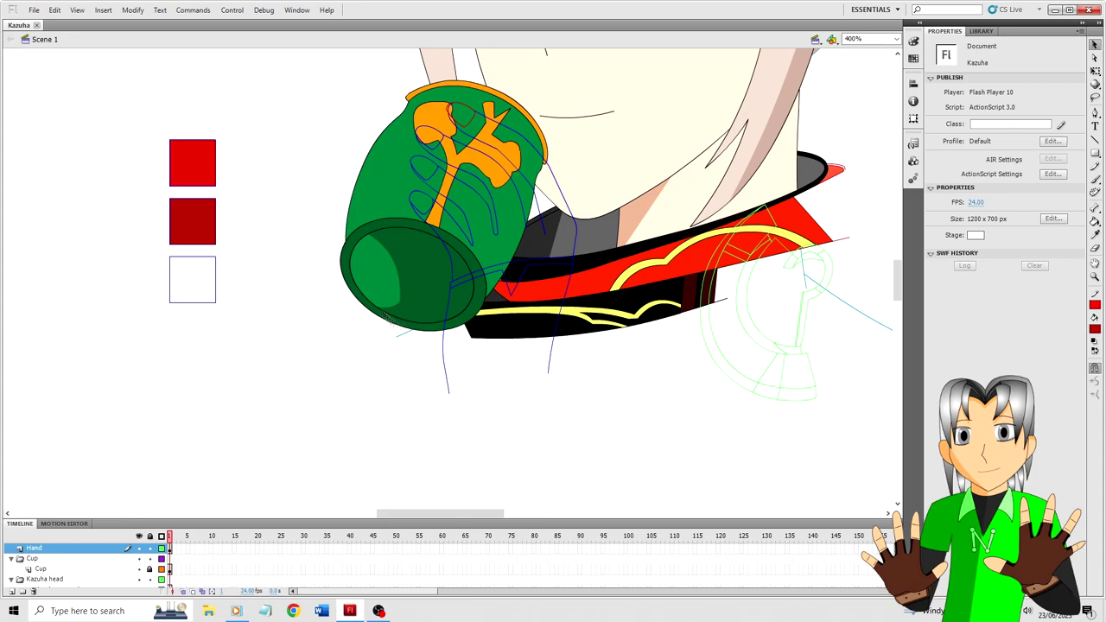
{"action": "key", "text": "i"}
{"action": "left_click", "coordinate": [196, 171]}
{"action": "left_click", "coordinate": [487, 271]}
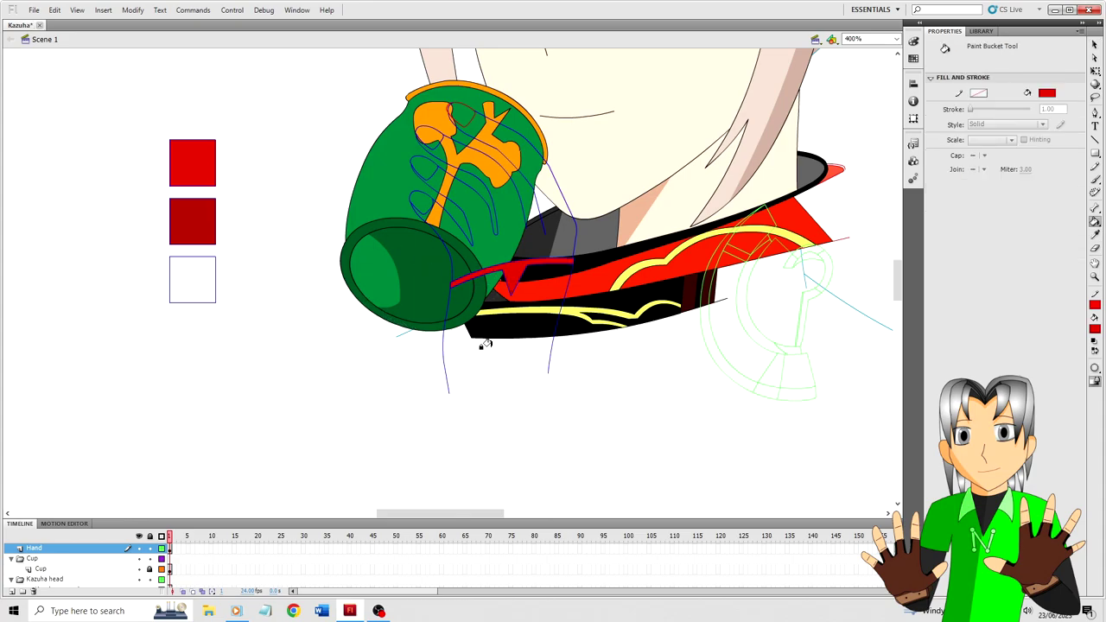
Step: Copy the full outer edge line from the lowest finger down the wrist, offset the copy slightly inward and recolour it green
{"action": "key", "text": "v"}
{"action": "left_click", "coordinate": [445, 243]}
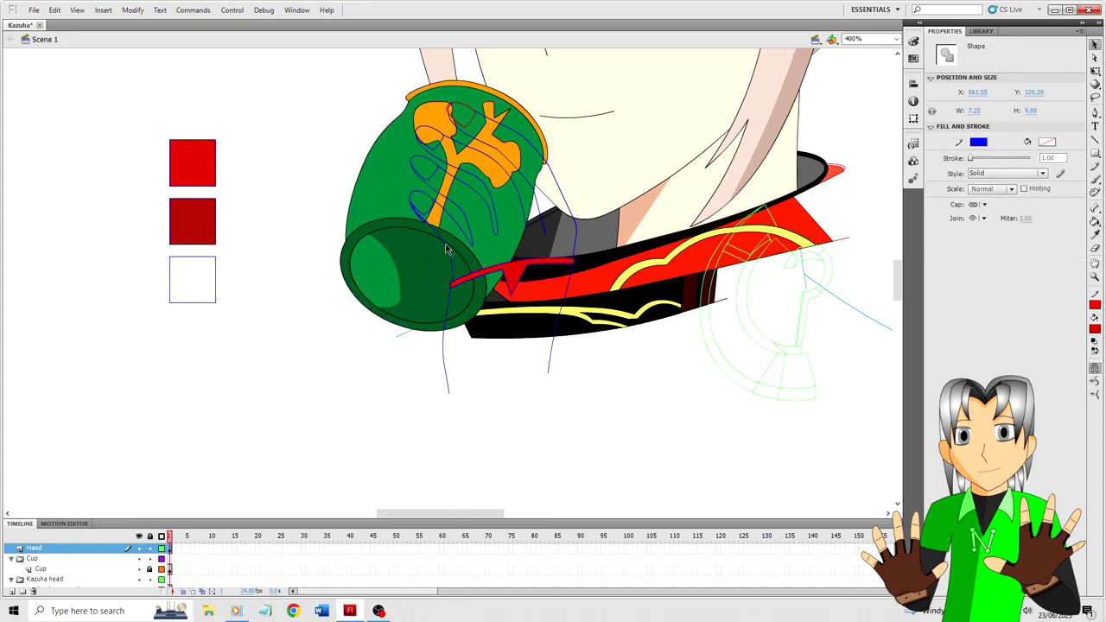
{"action": "key", "text": "ctrl+8"}
{"action": "scroll", "coordinate": [471, 296], "scroll_direction": "down", "scroll_amount": 2}
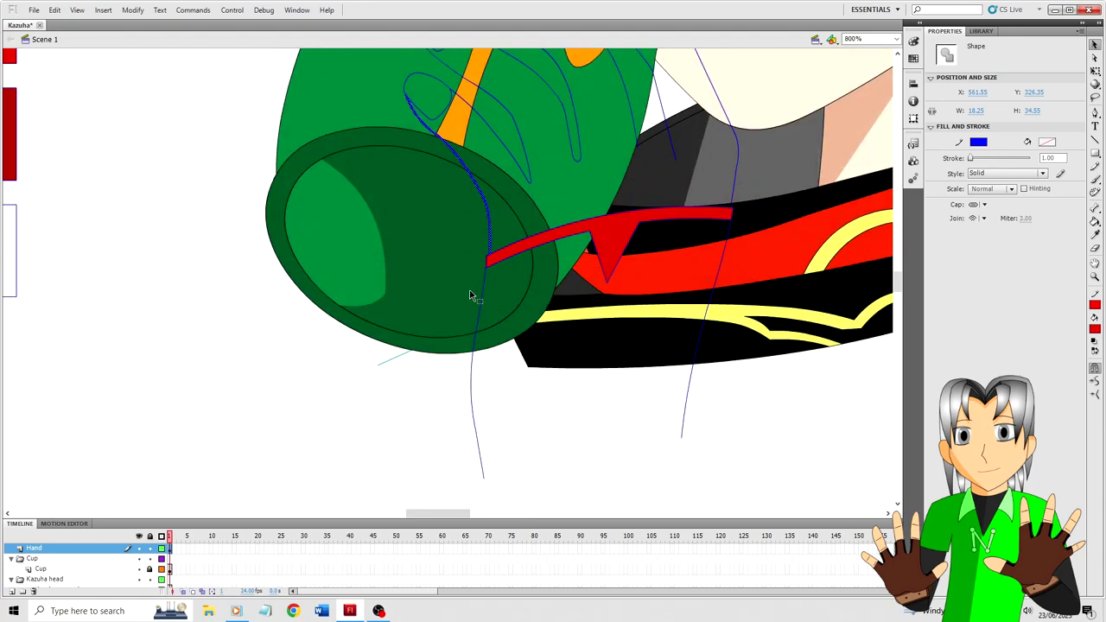
{"action": "key", "text": "Right"}
{"action": "key", "text": "Right"}
{"action": "key", "text": "Left"}
{"action": "key", "text": "Left"}
{"action": "left_click", "coordinate": [483, 302], "text": "shift"}
{"action": "left_click", "coordinate": [481, 458], "text": "shift"}
{"action": "key", "text": "Right"}
{"action": "key", "text": "Right"}
{"action": "key", "text": "Left"}
{"action": "key", "text": "Left"}
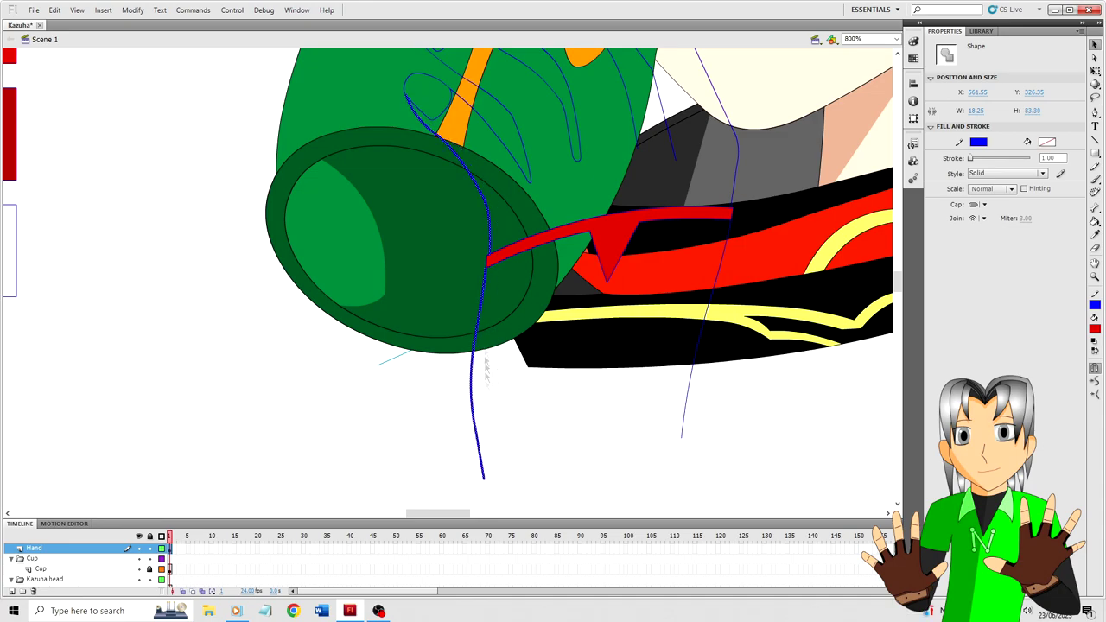
{"action": "key", "text": "Right"}
{"action": "key", "text": "Right"}
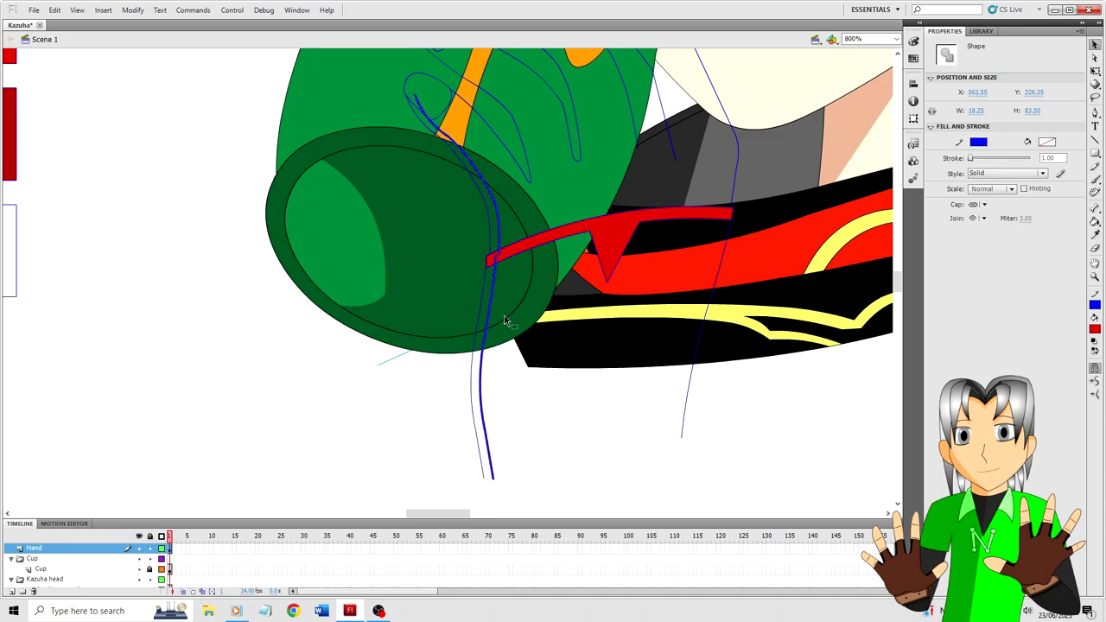
{"action": "key", "text": "ctrl+shift+a"}
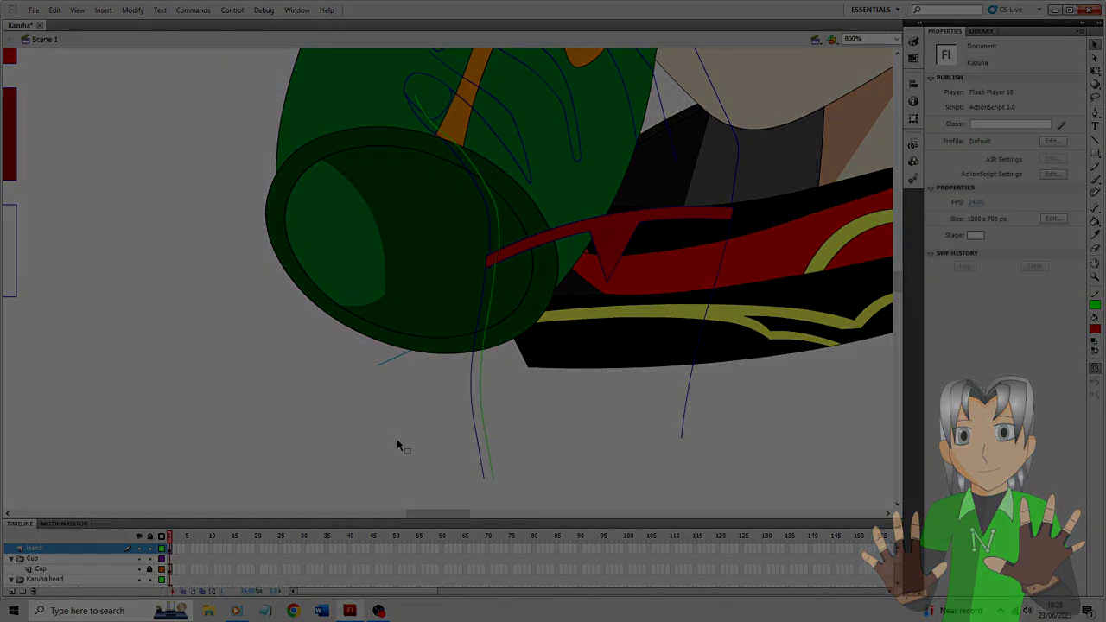